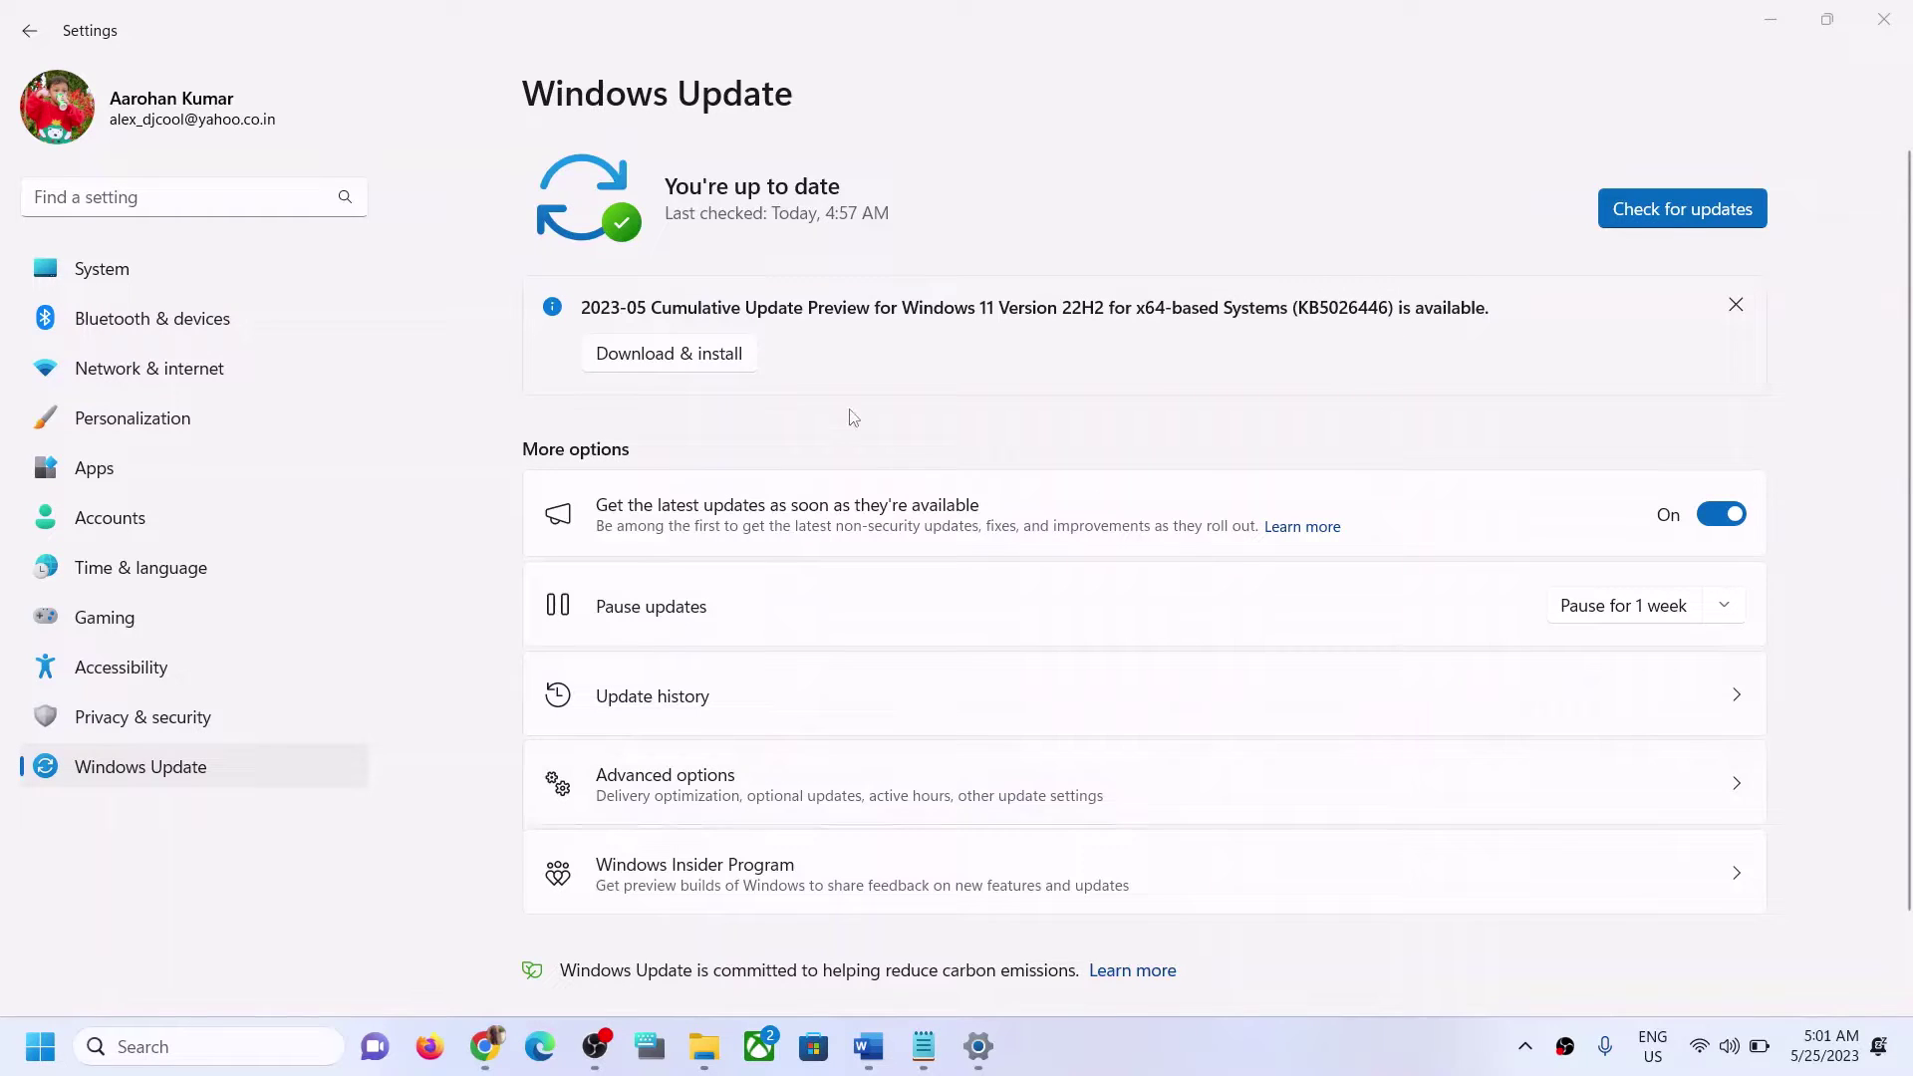
Step: Download & install the 2023-05 KB5026446 cumulative update preview from Windows Update
left_click(732, 365)
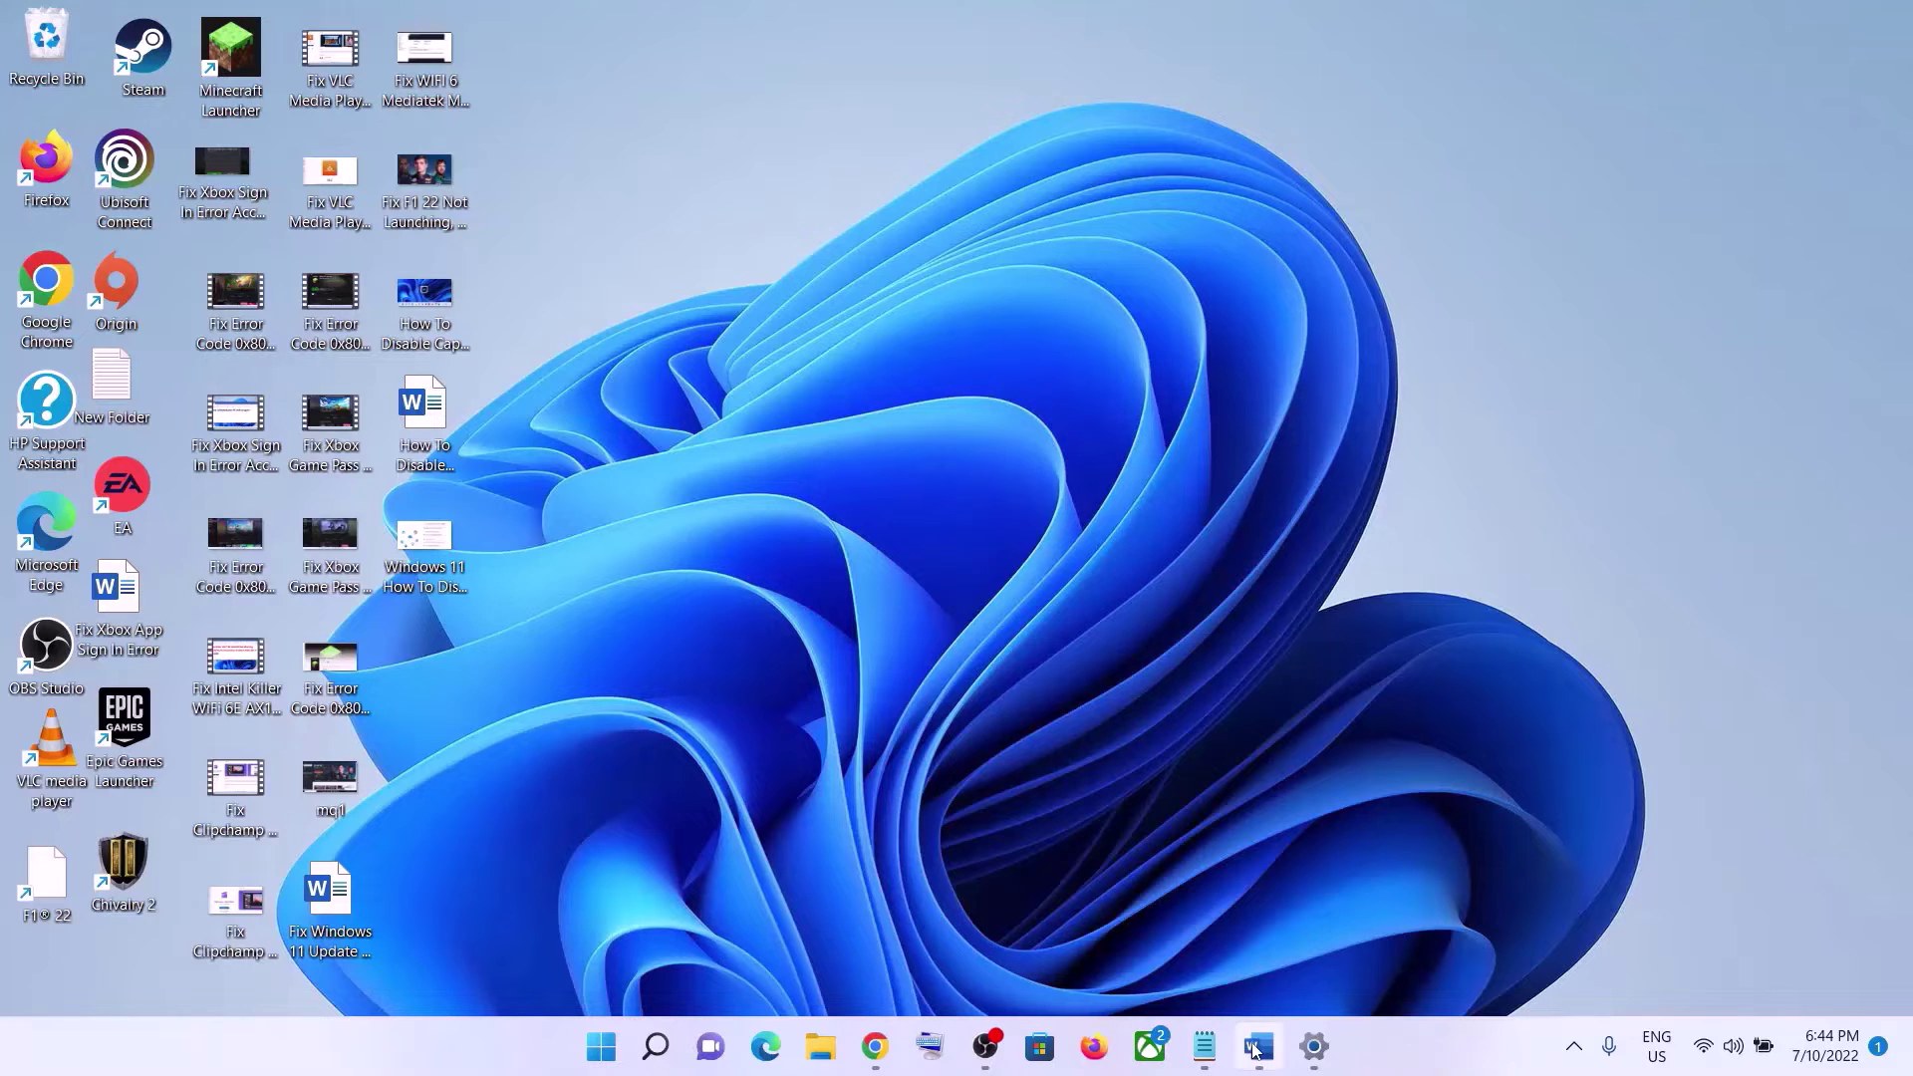
Step: Run the Windows Update troubleshooter from System > Troubleshoot > Other troubleshooters
left_click(1258, 1046)
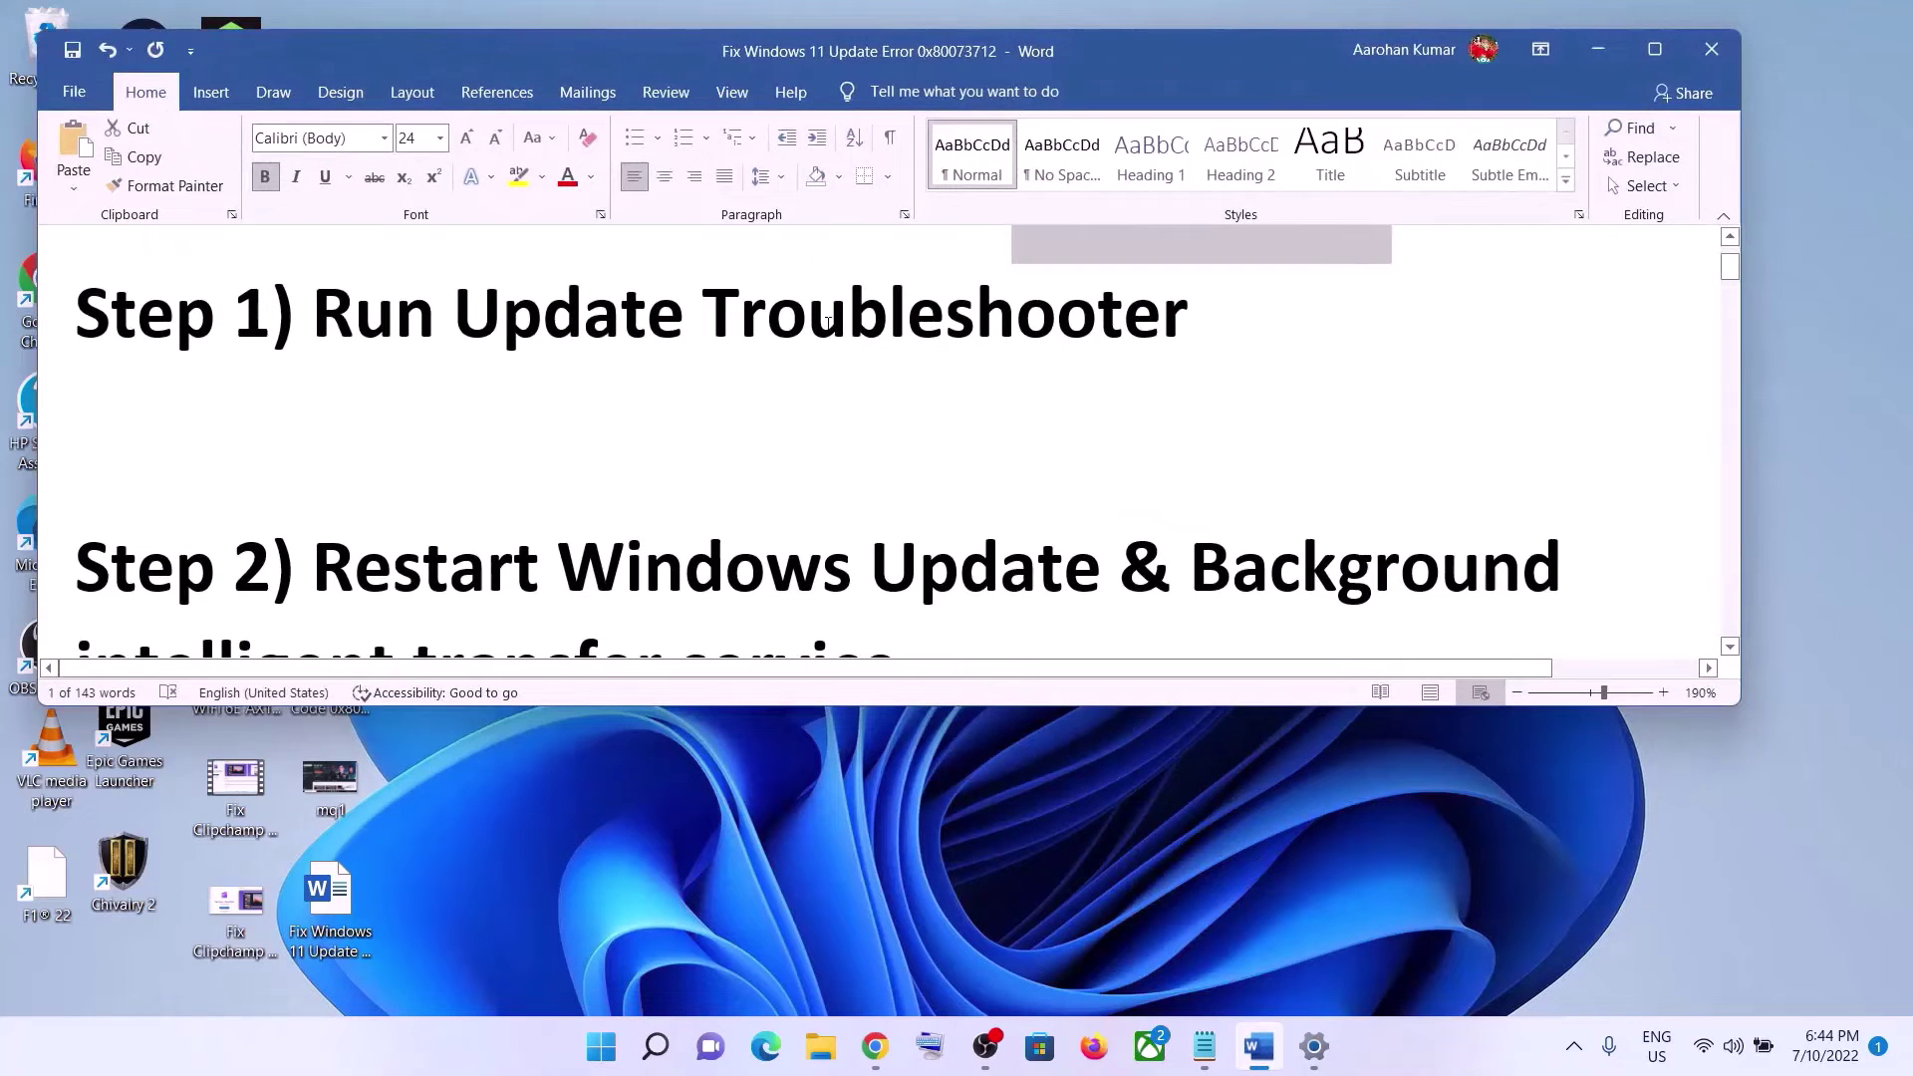
key("super")
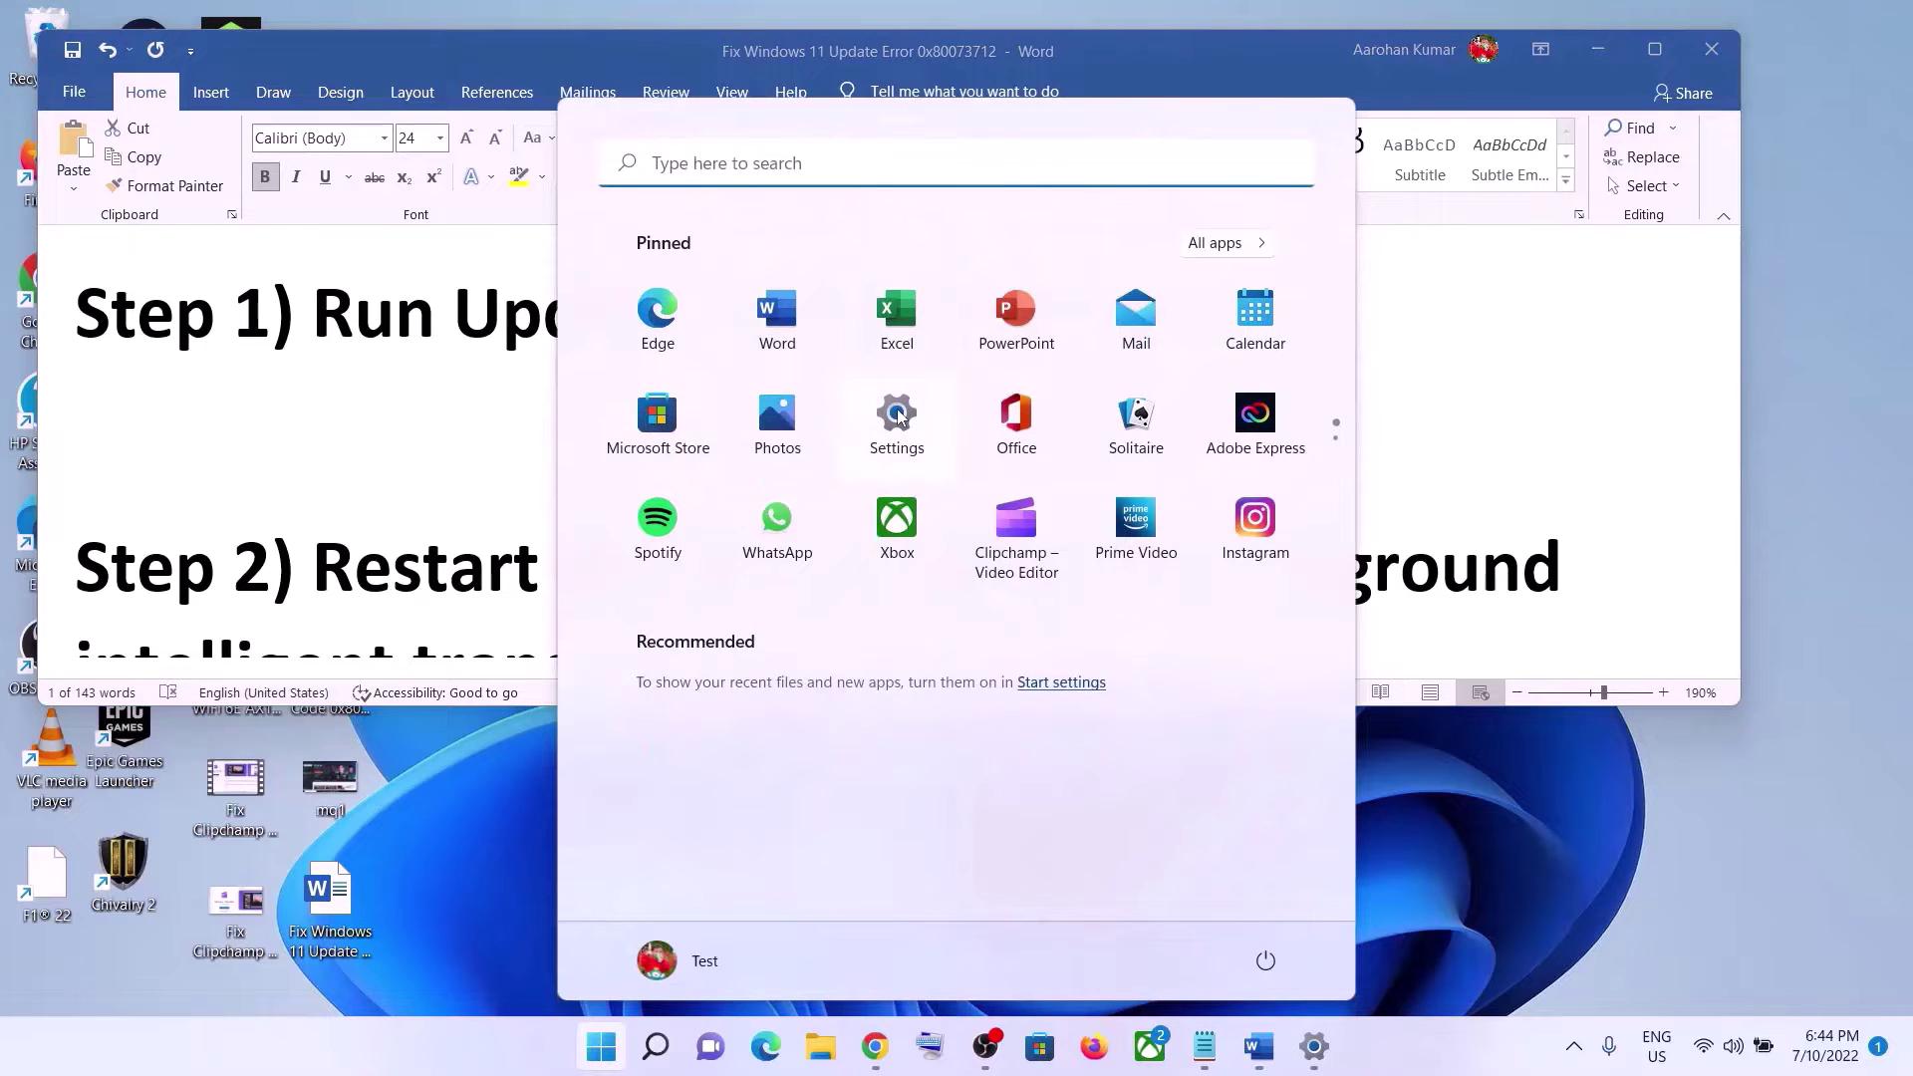
left_click(897, 415)
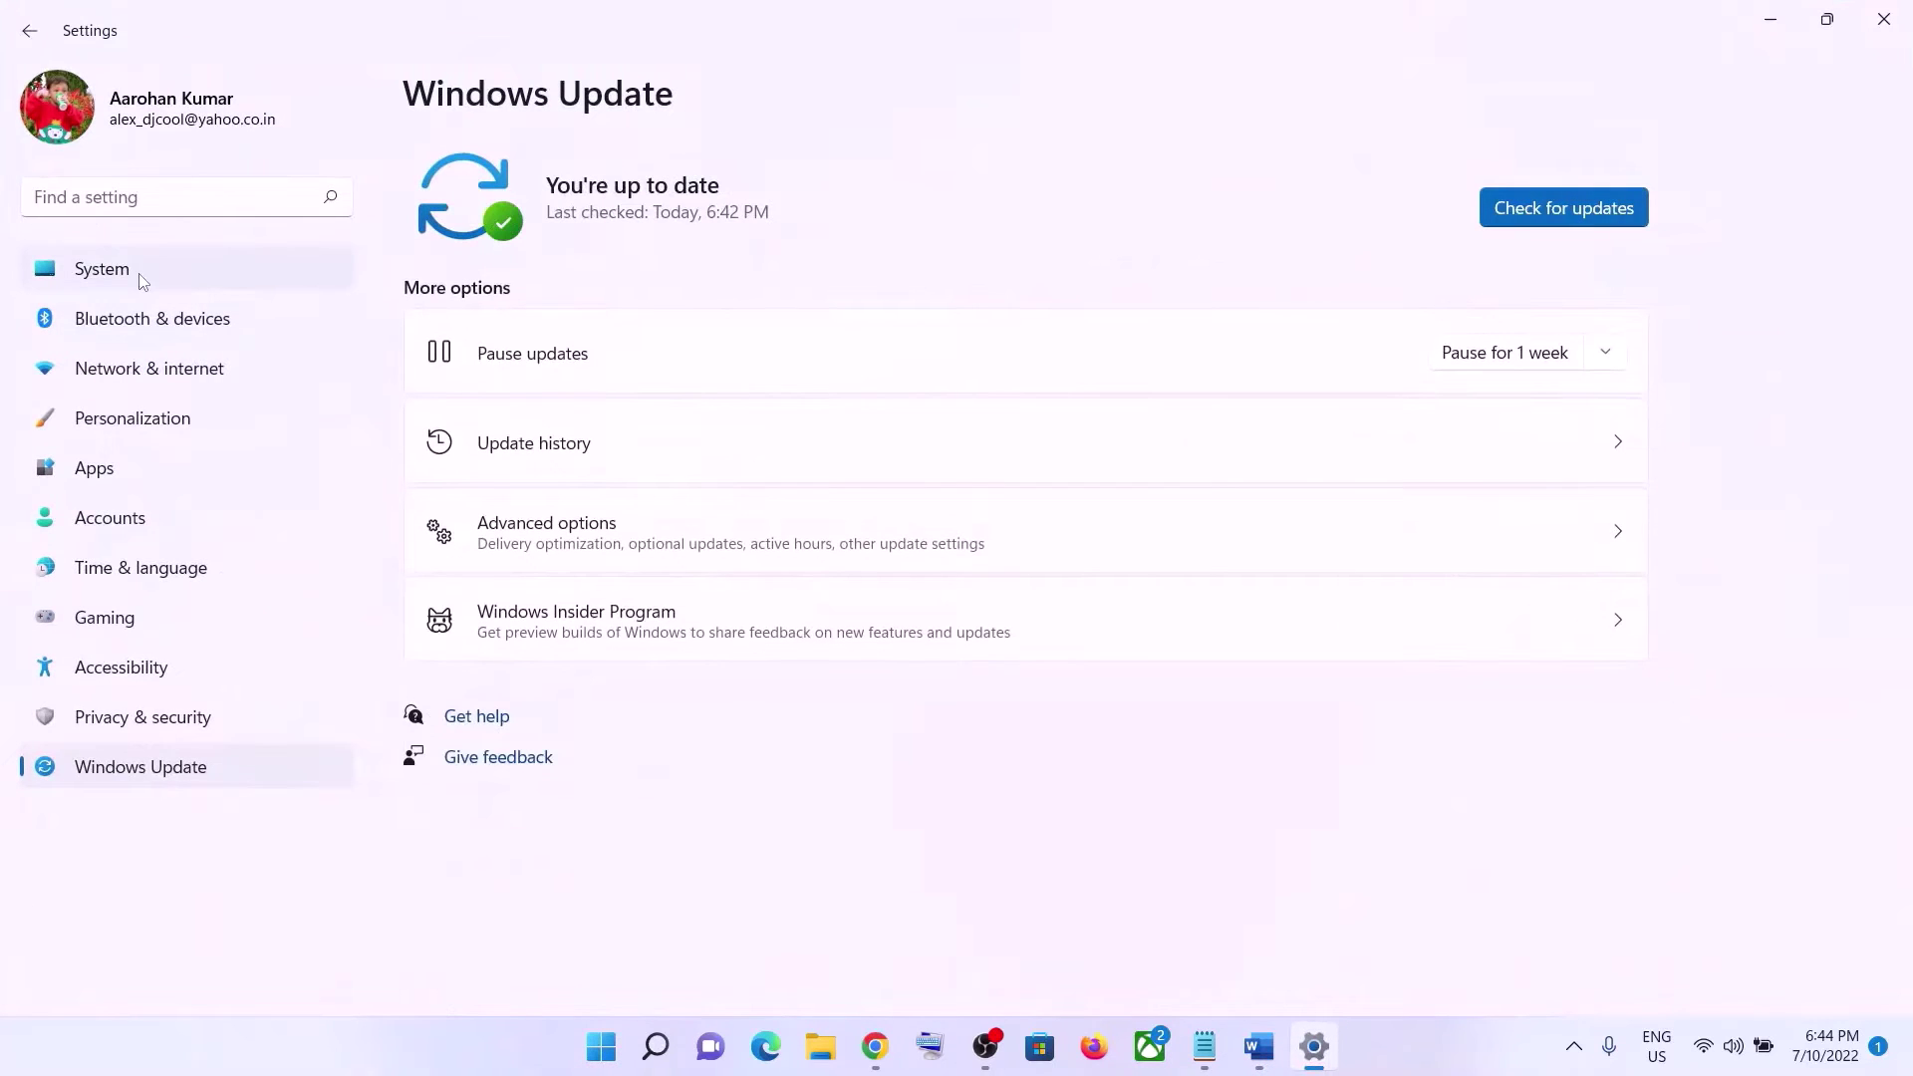
left_click(140, 279)
scroll(640, 589, "down", 5)
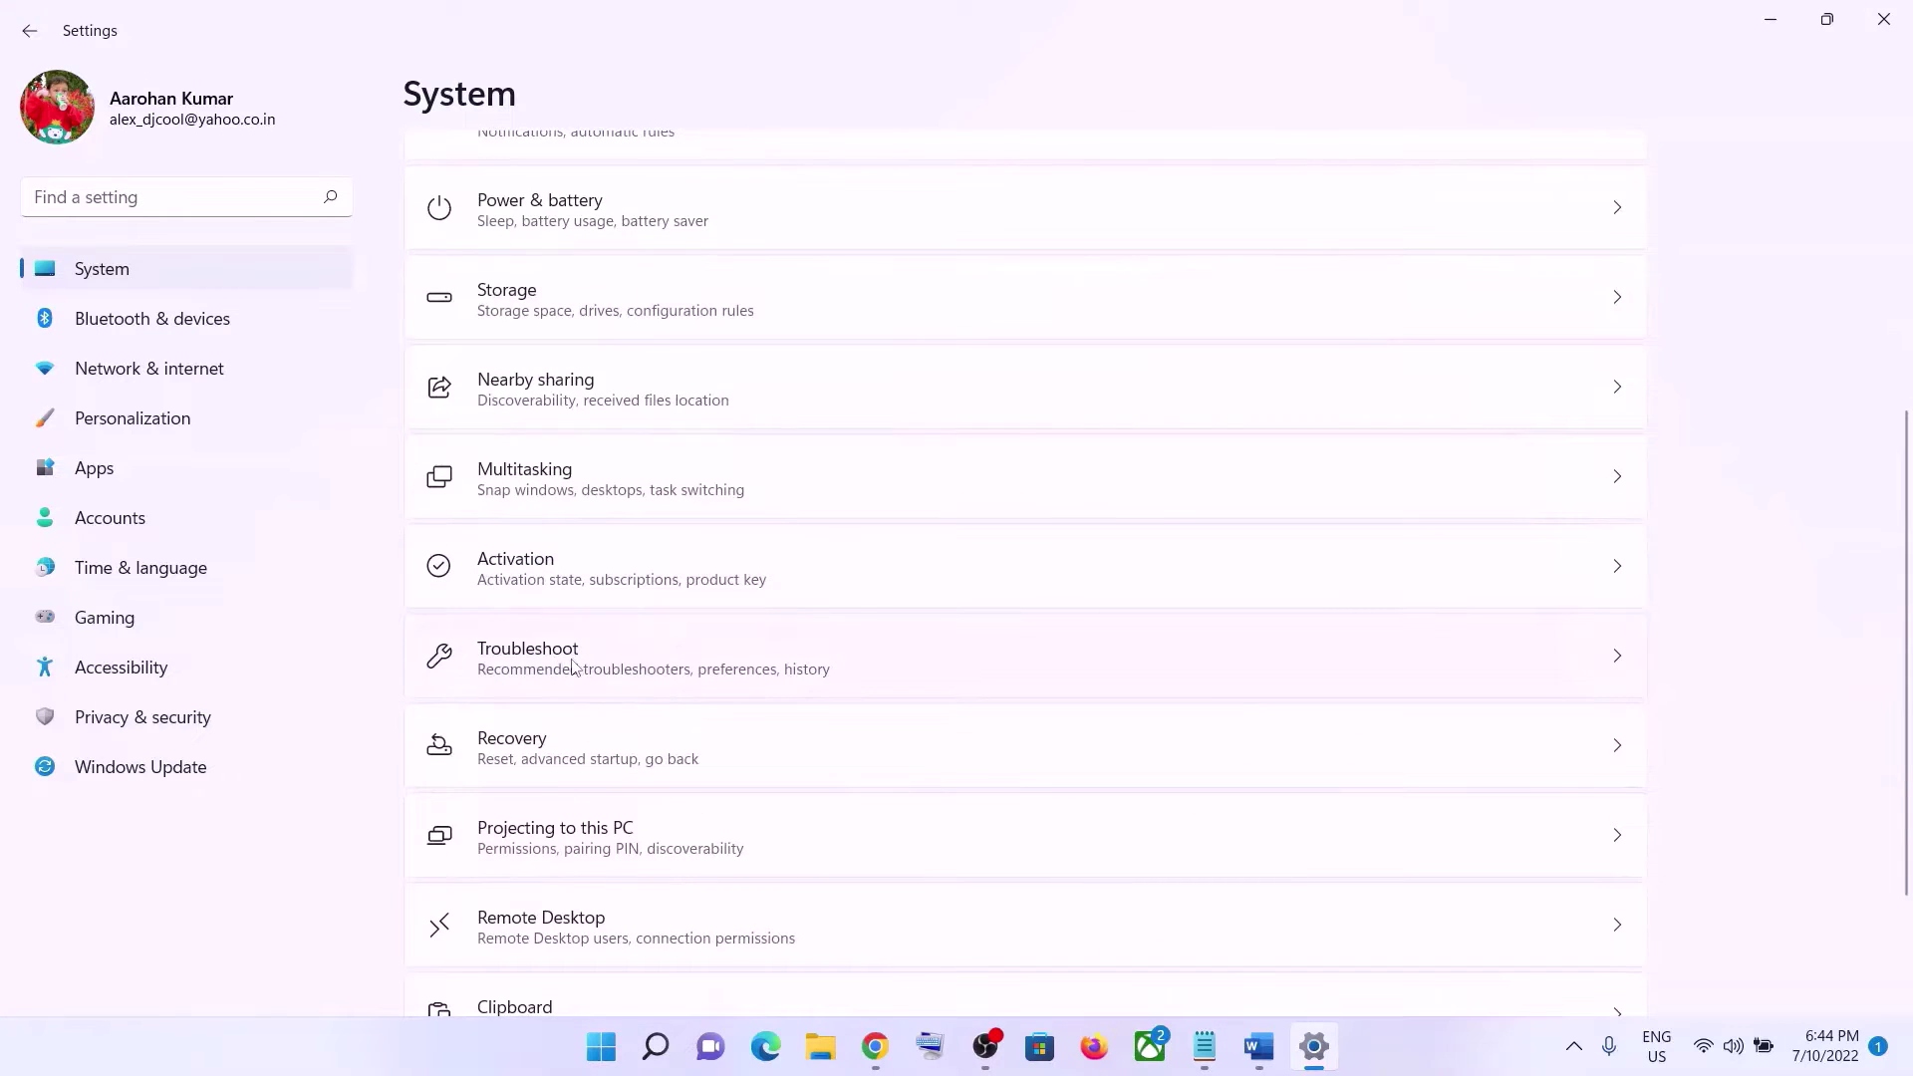
left_click(574, 667)
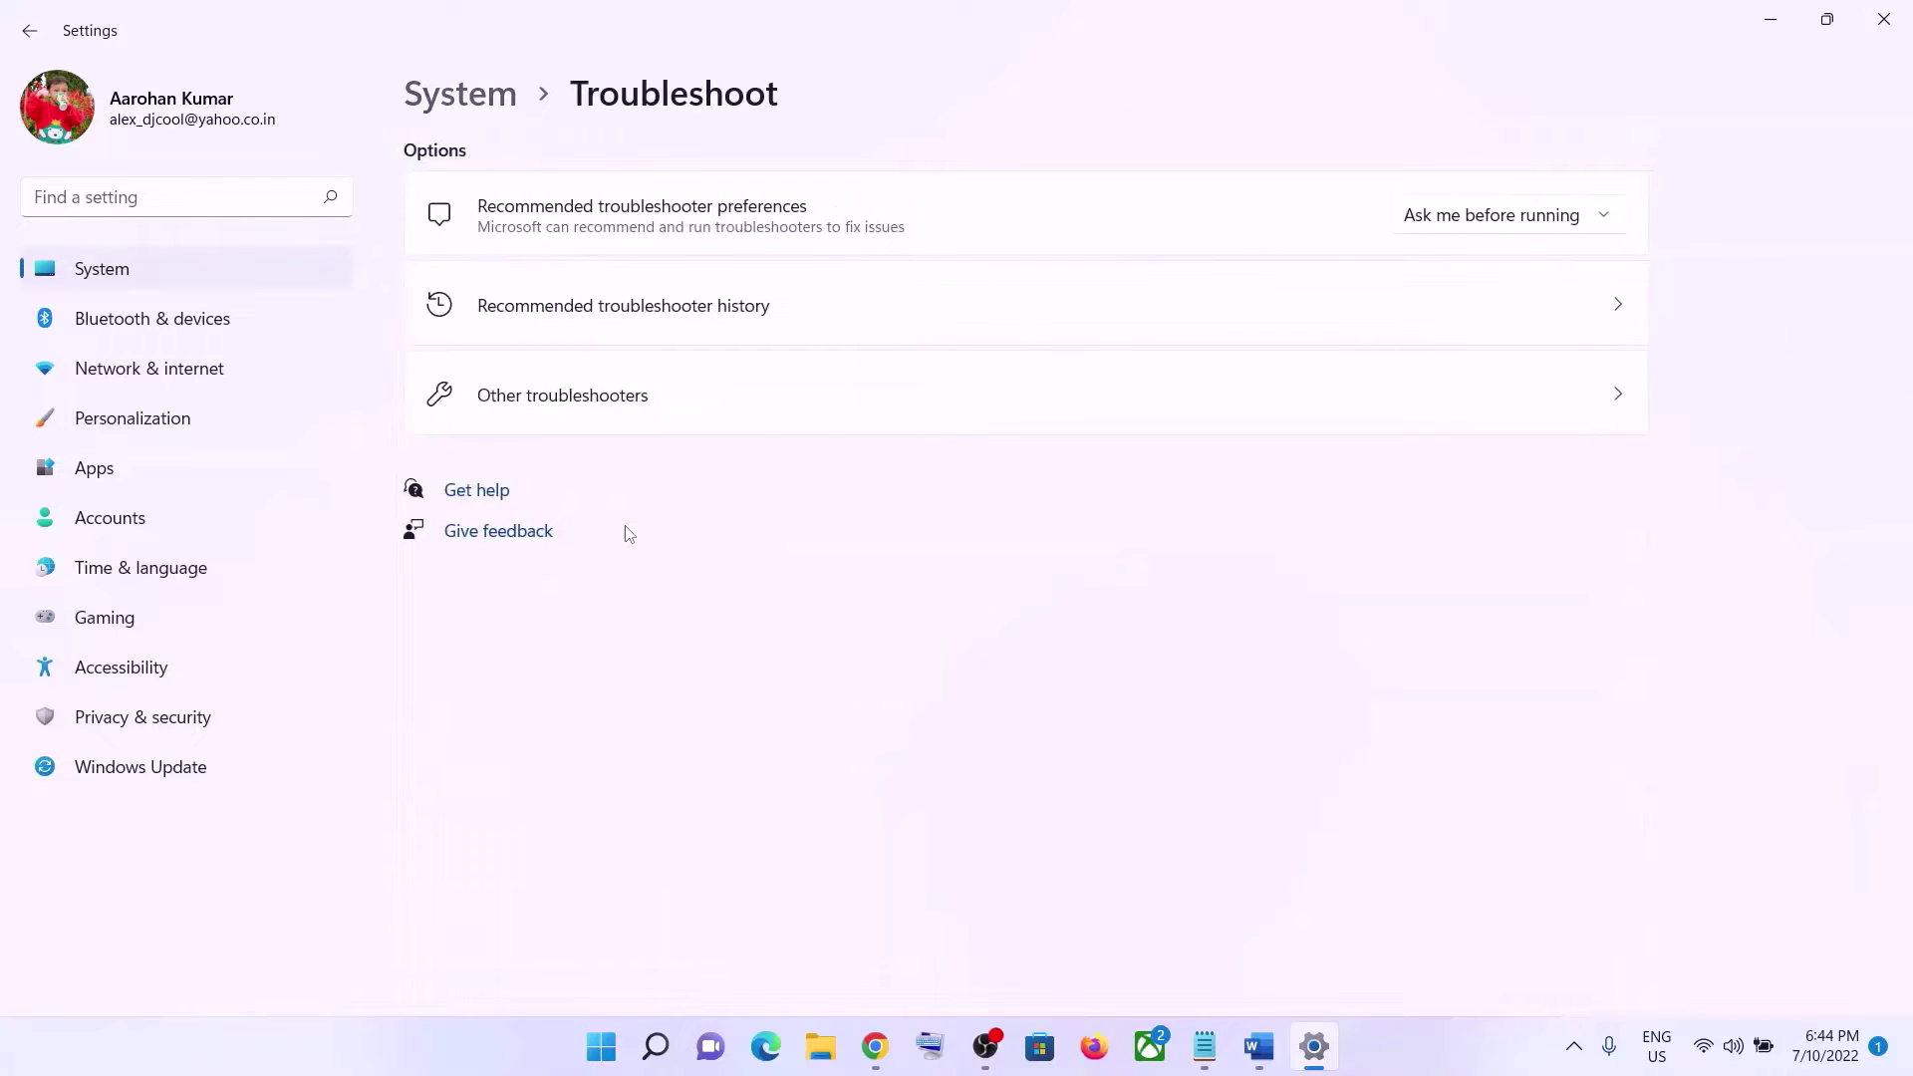
left_click(587, 408)
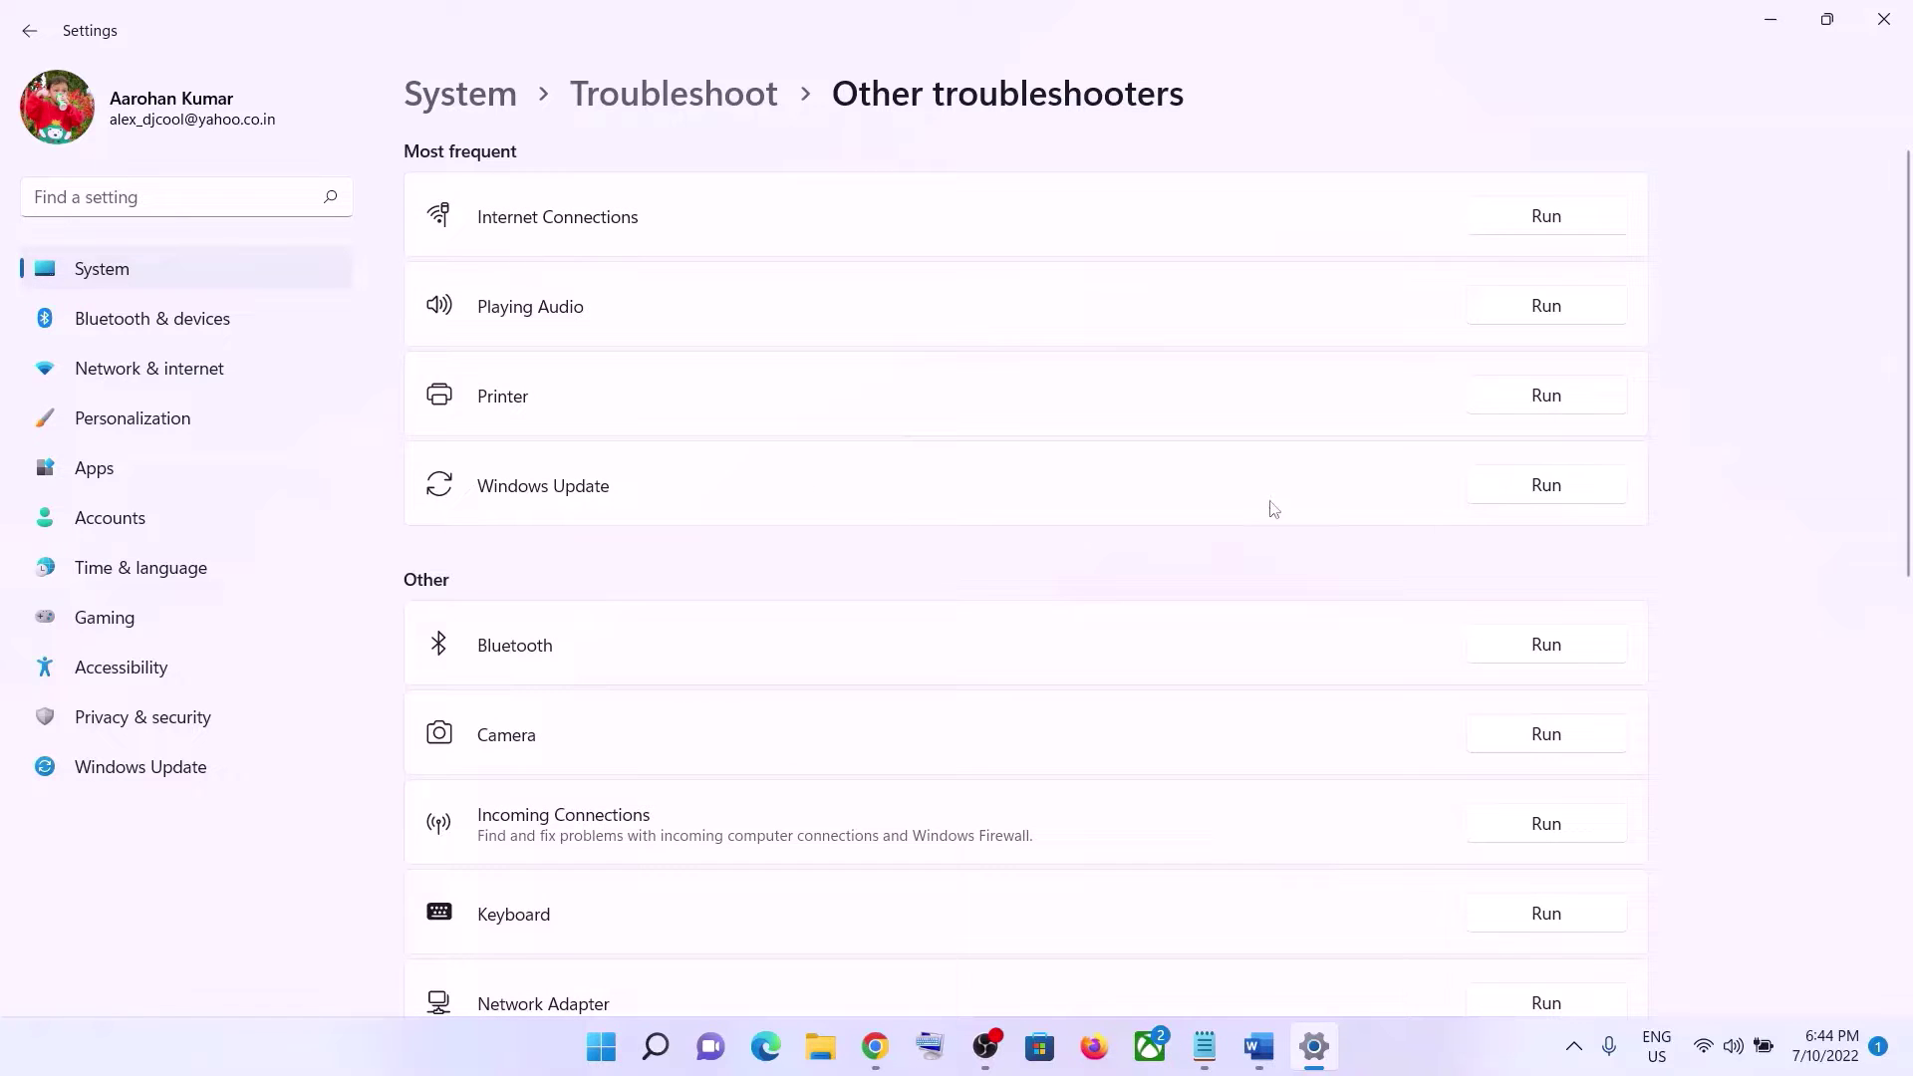
left_click(1548, 485)
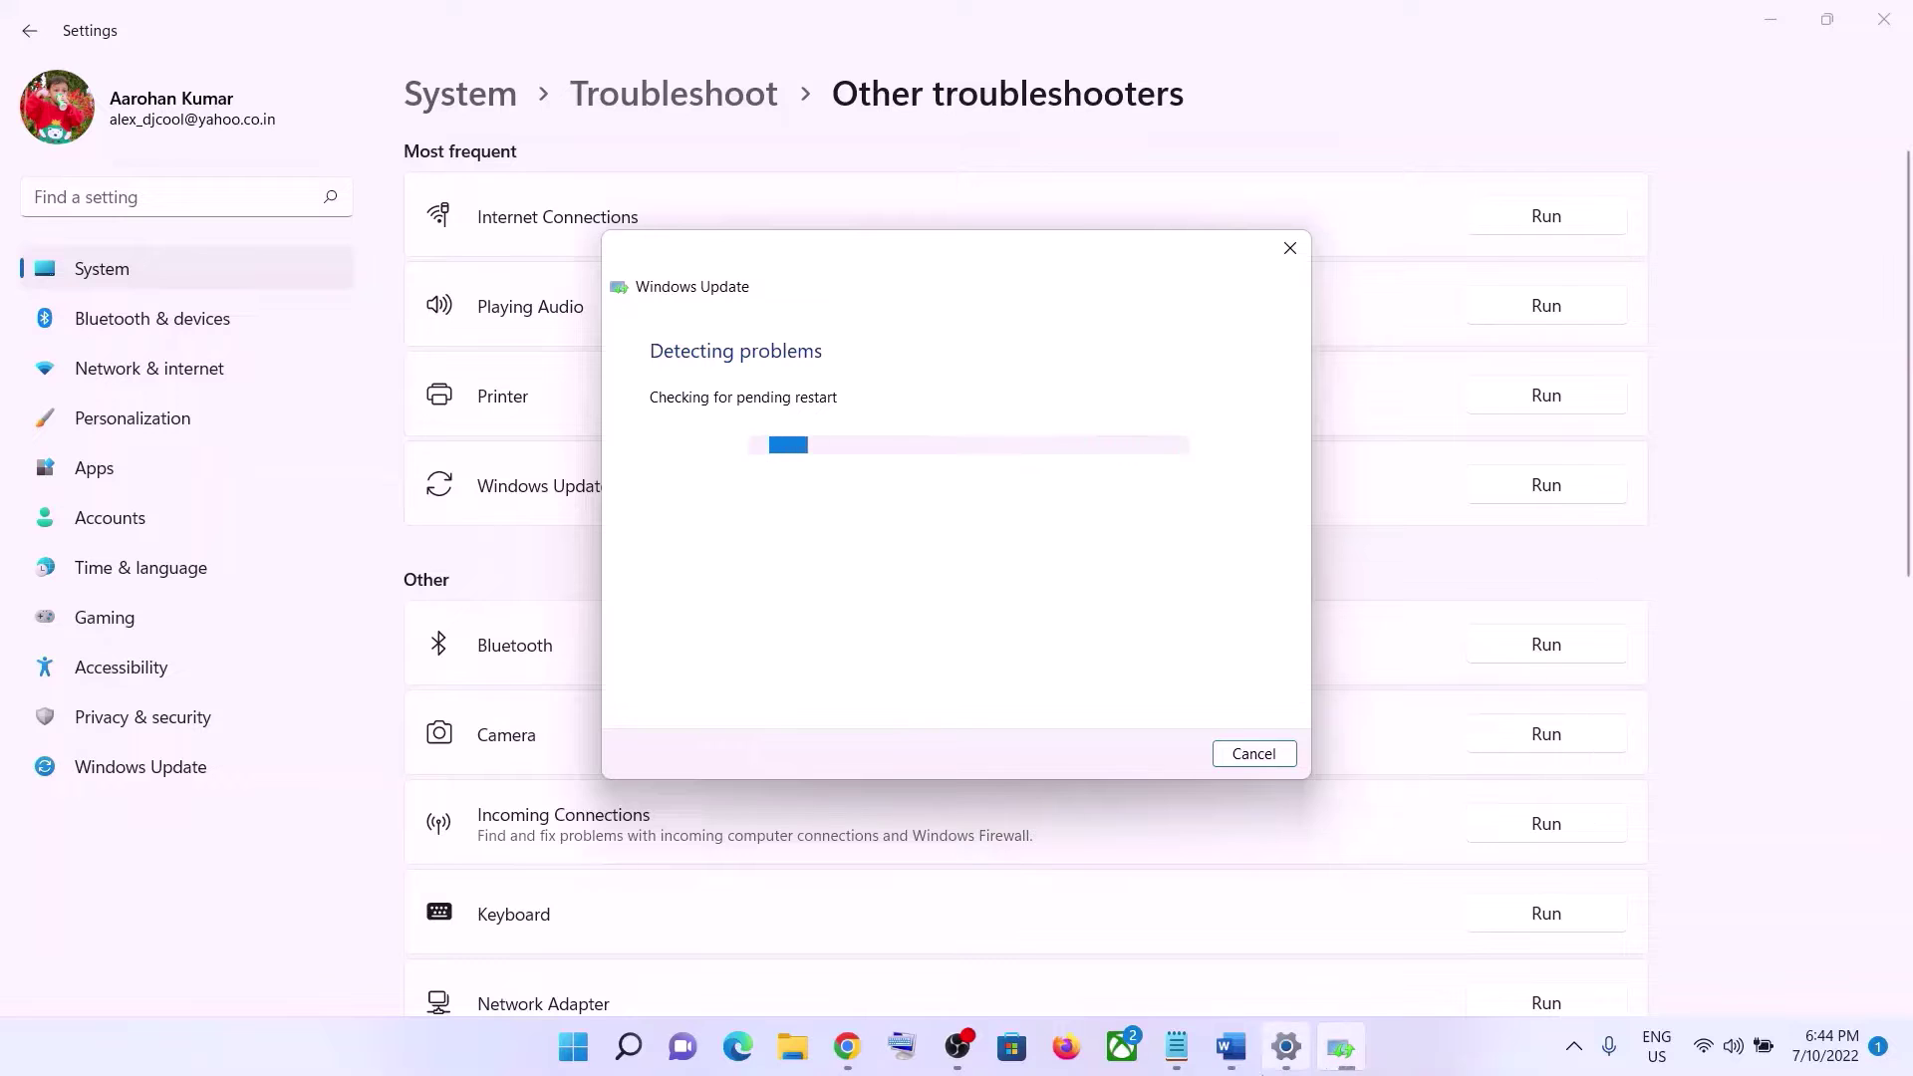
left_click(1231, 1046)
Step: Launch Services and open the Windows Update service's properties
scroll(1064, 640, "down", 3)
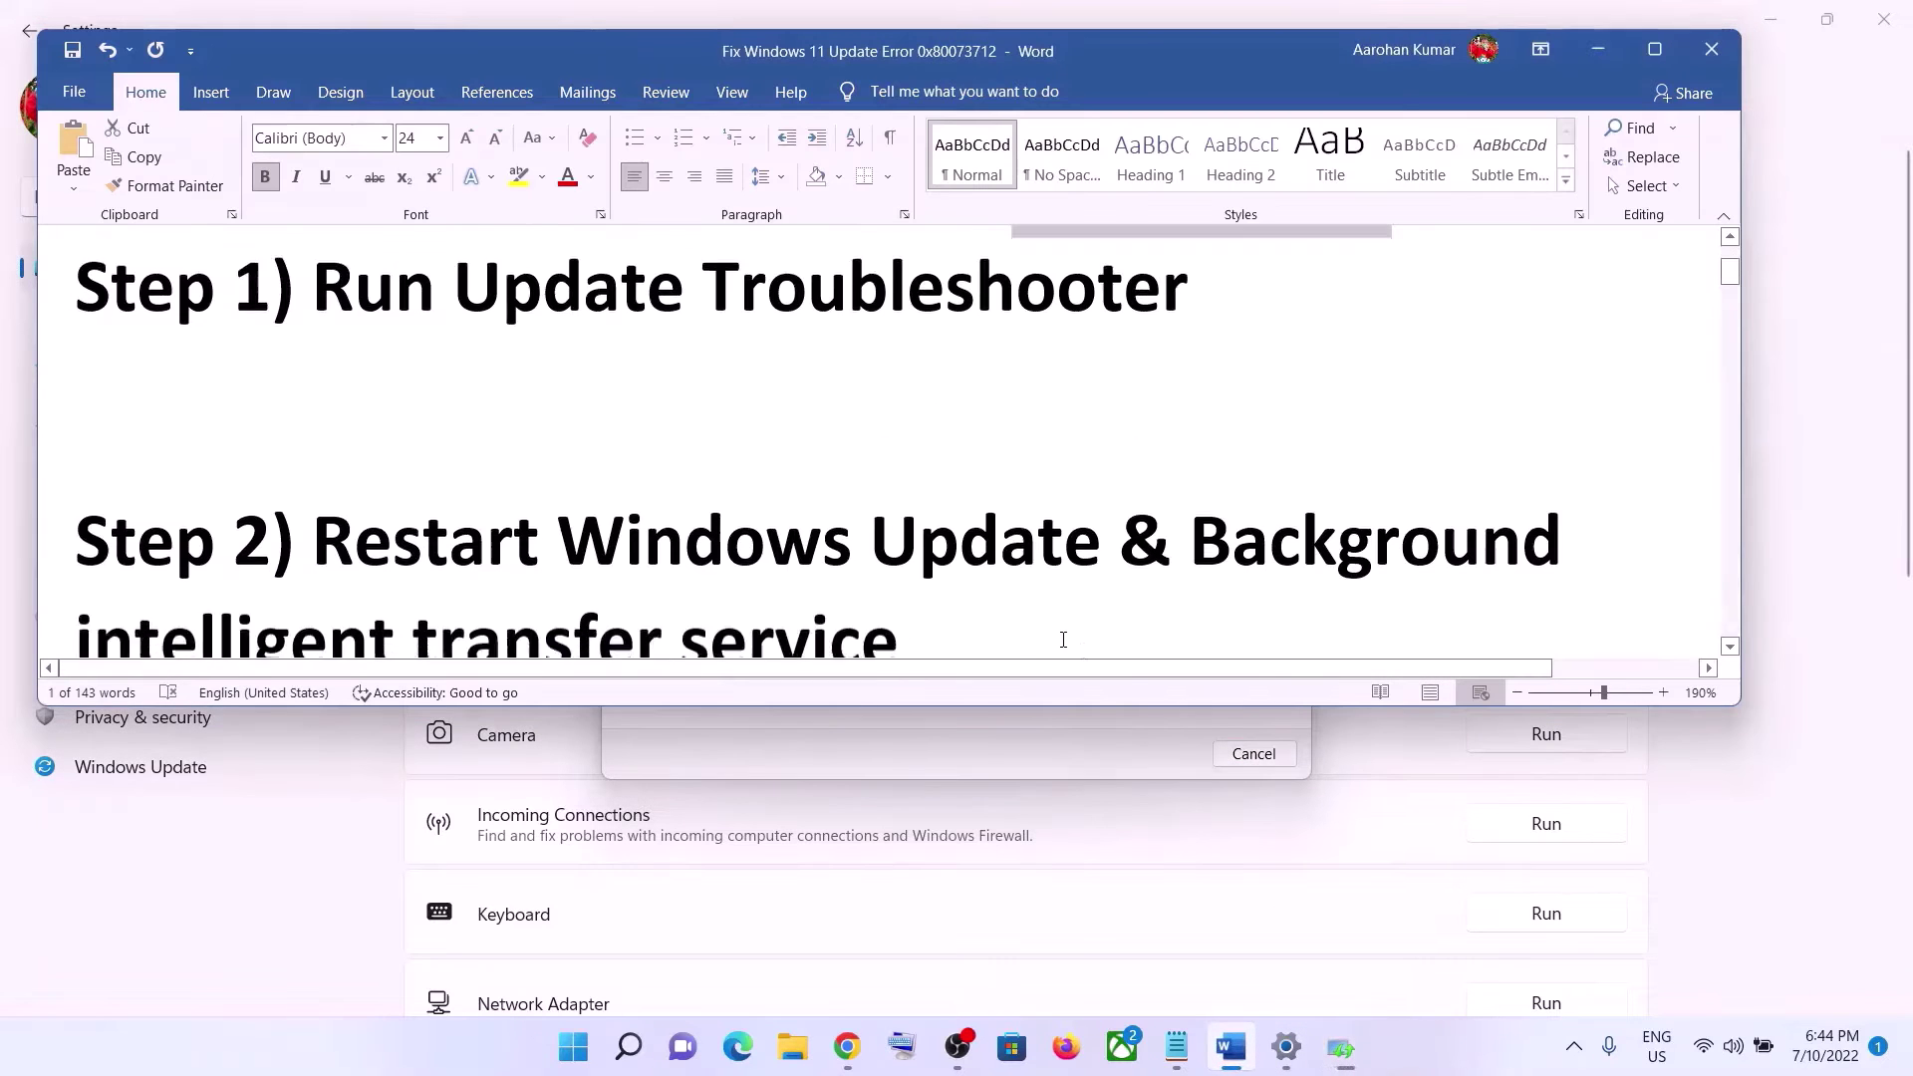
scroll(1064, 641, "up", 2)
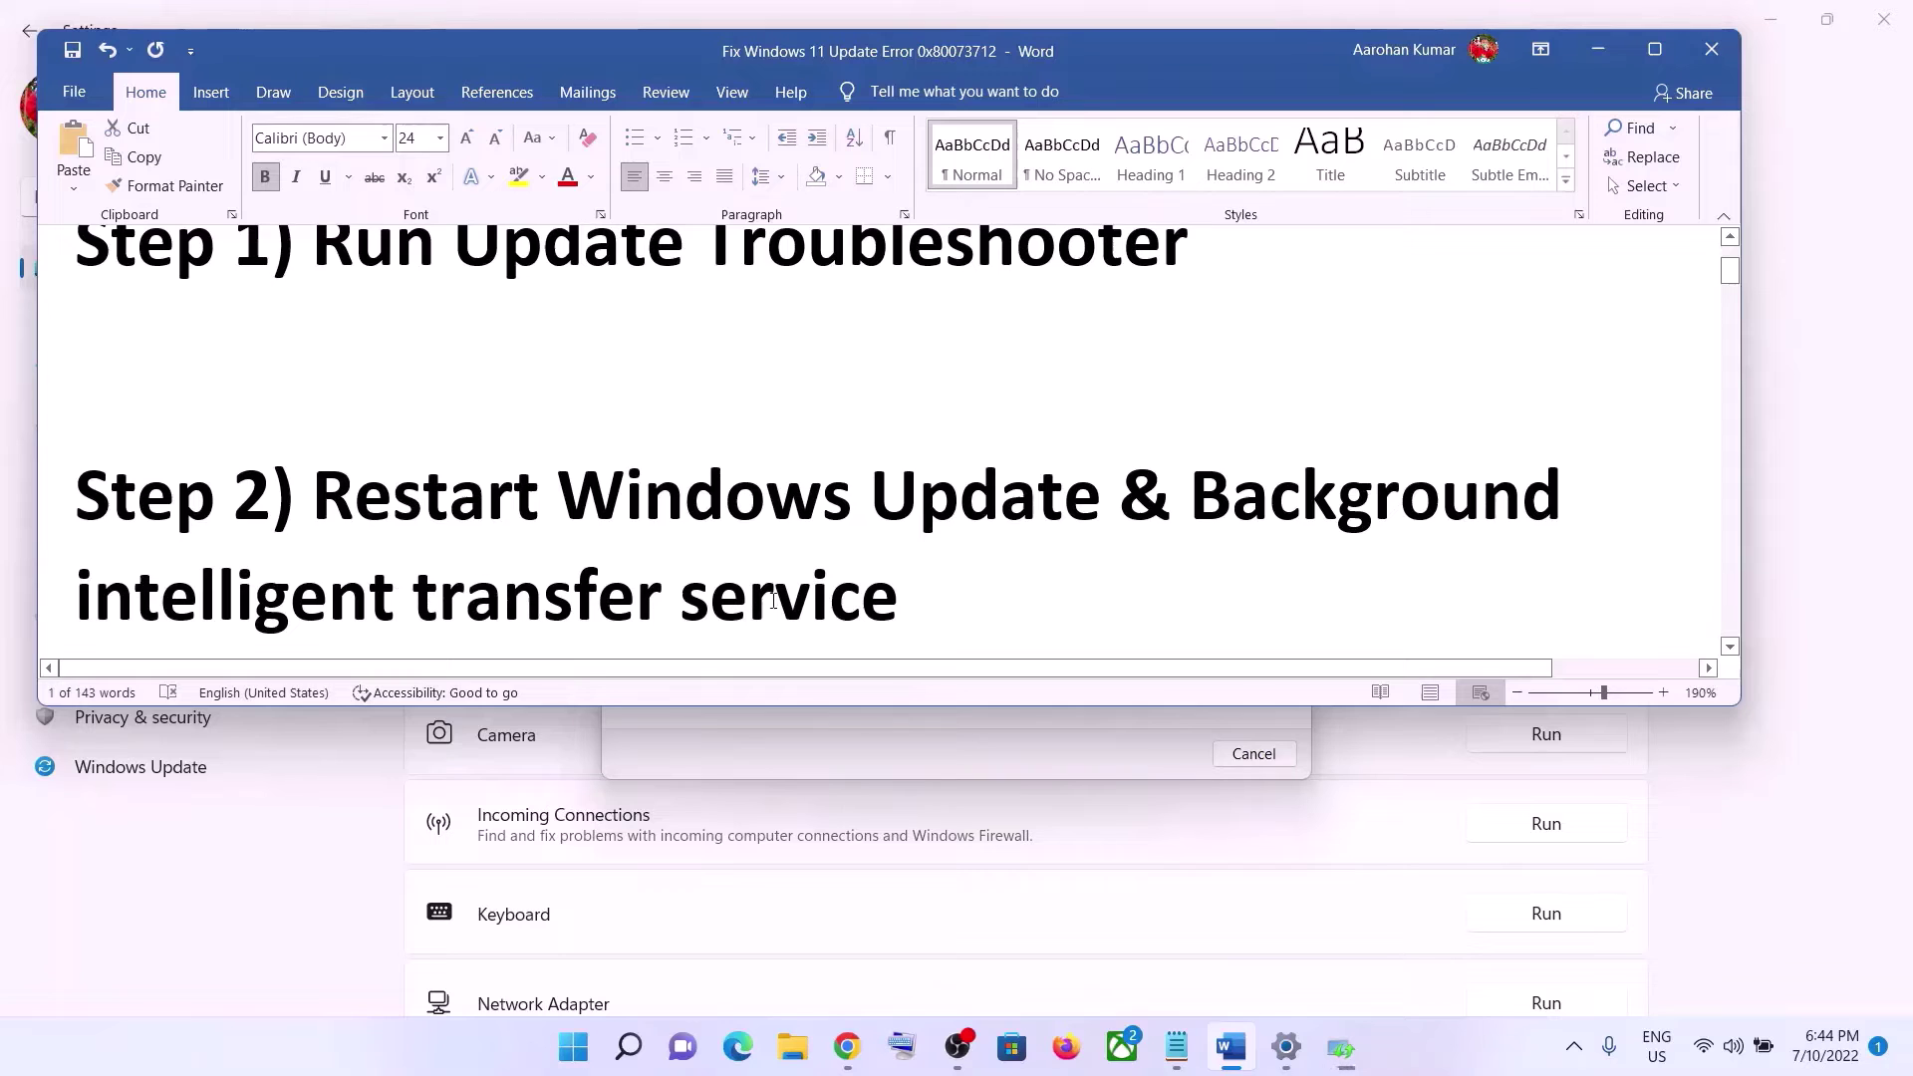
left_click(586, 1049)
type("s")
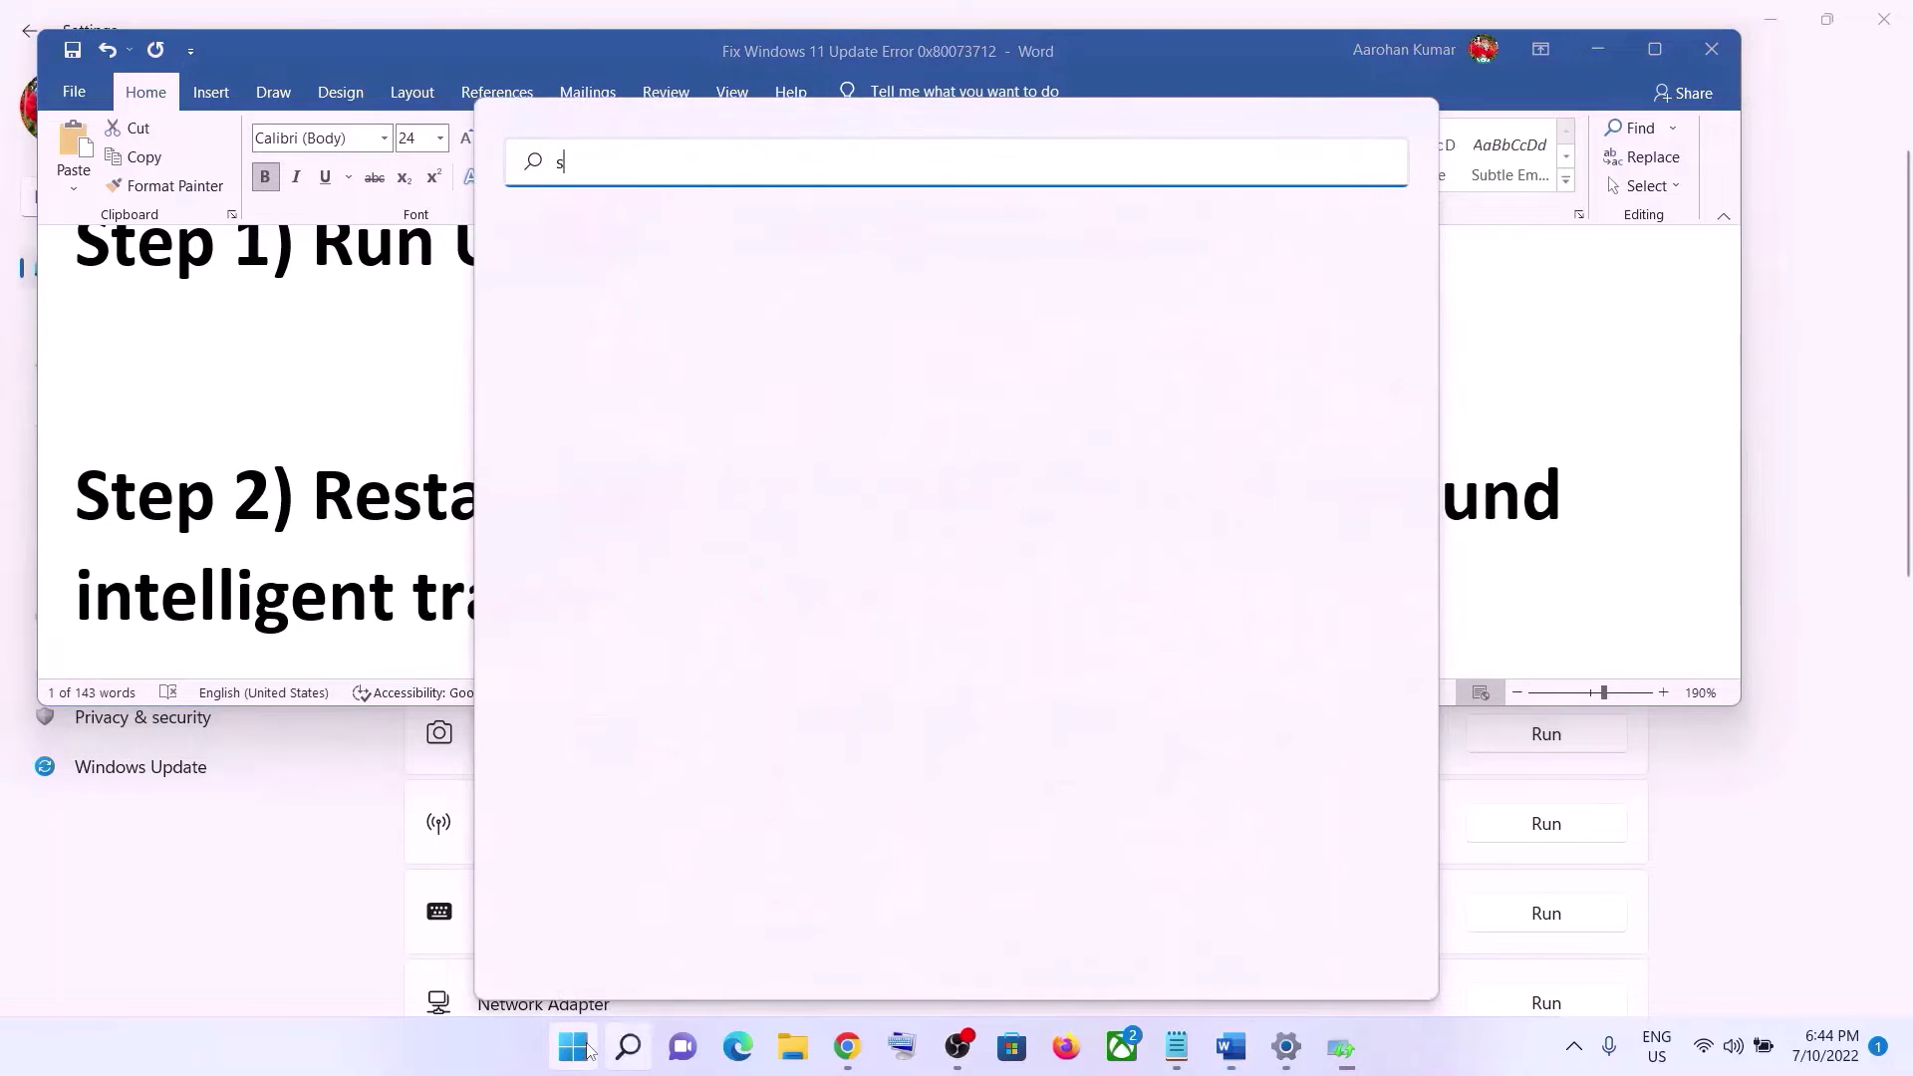
type("ervices")
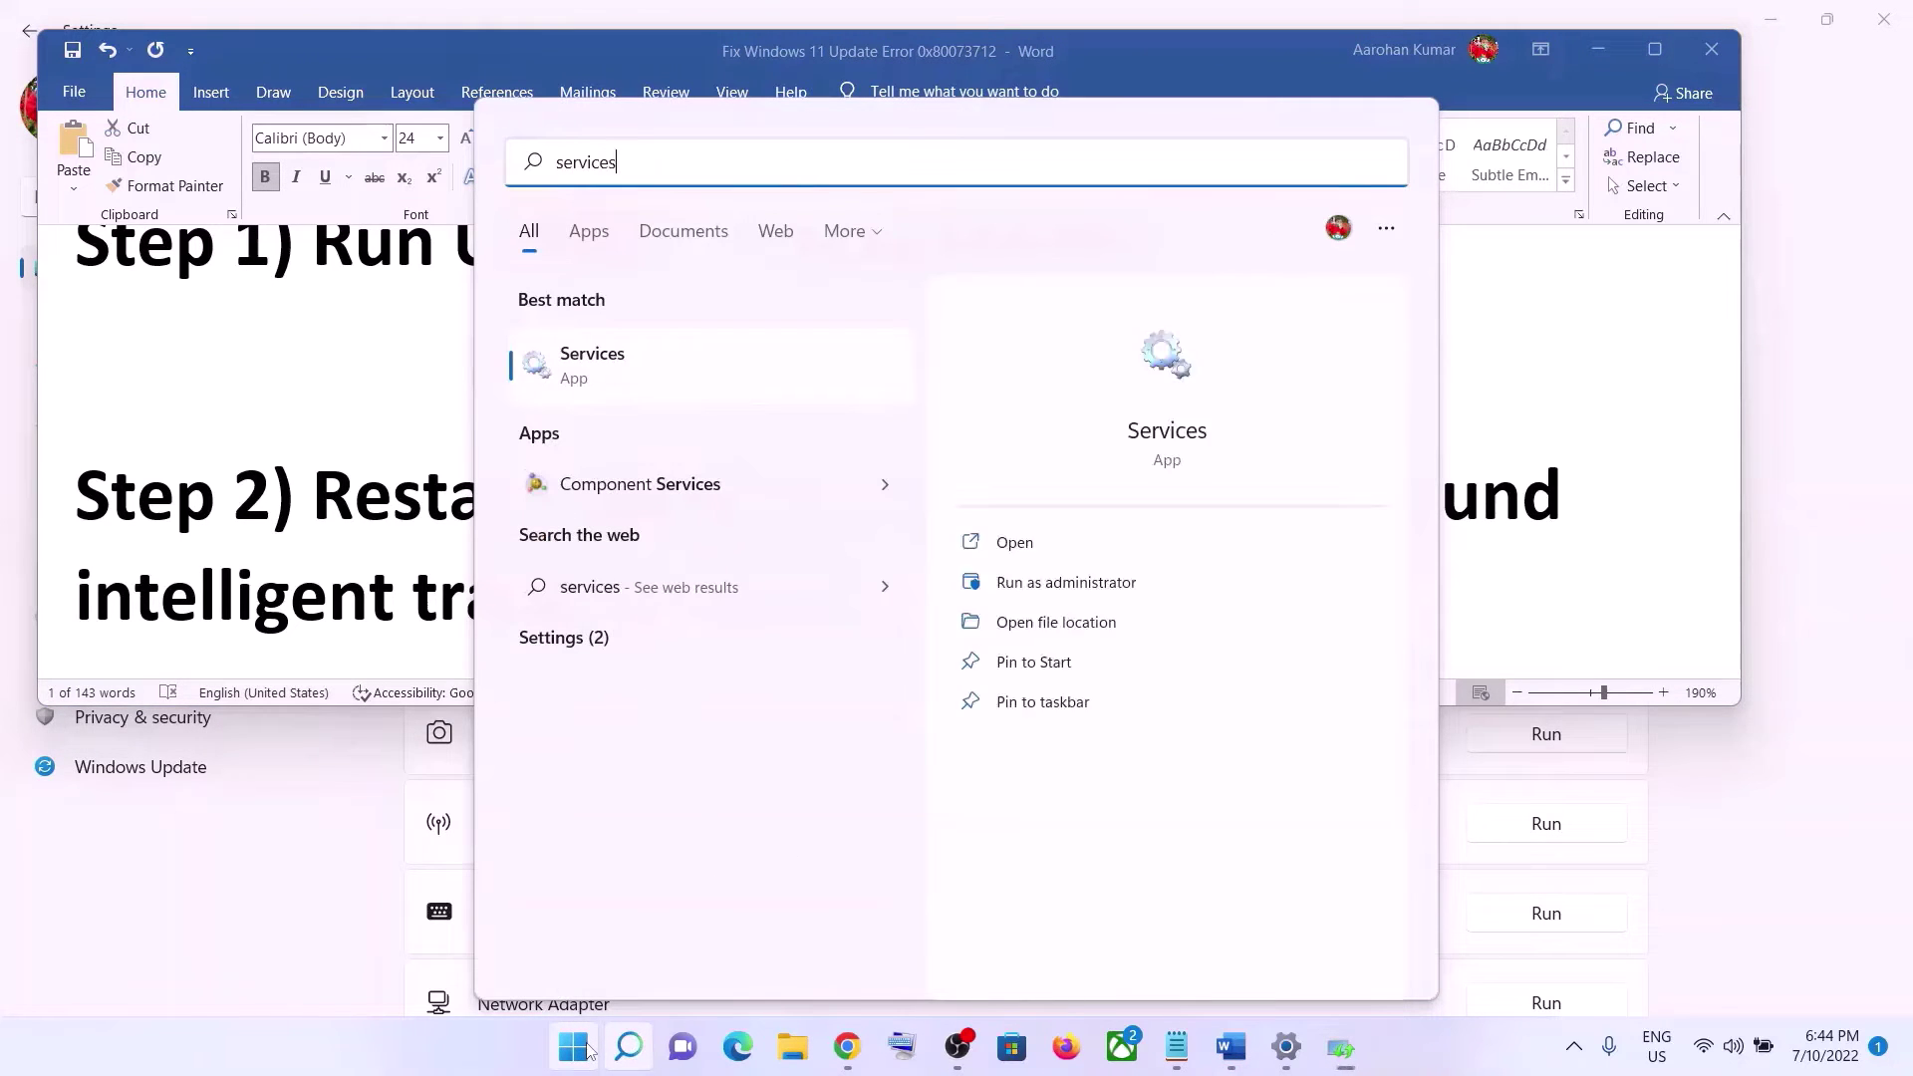
left_click(647, 378)
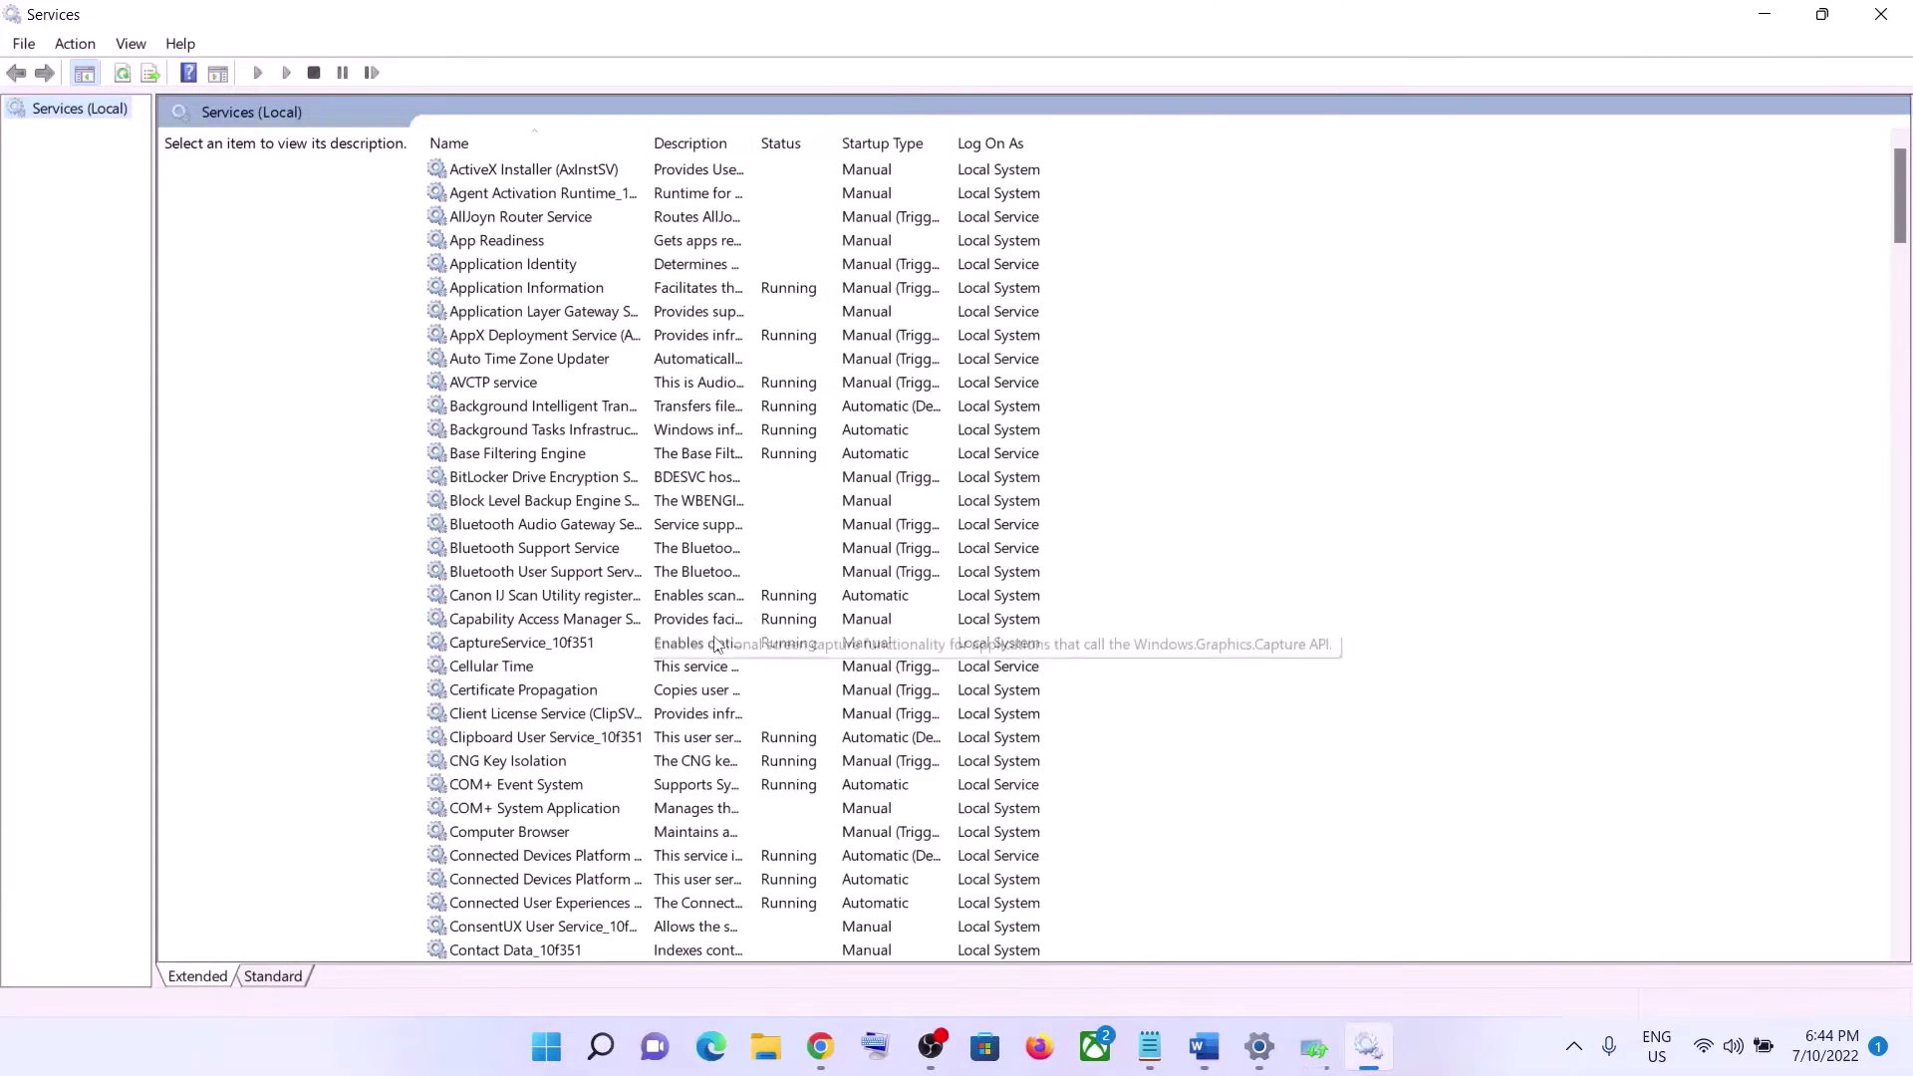
left_click(715, 645)
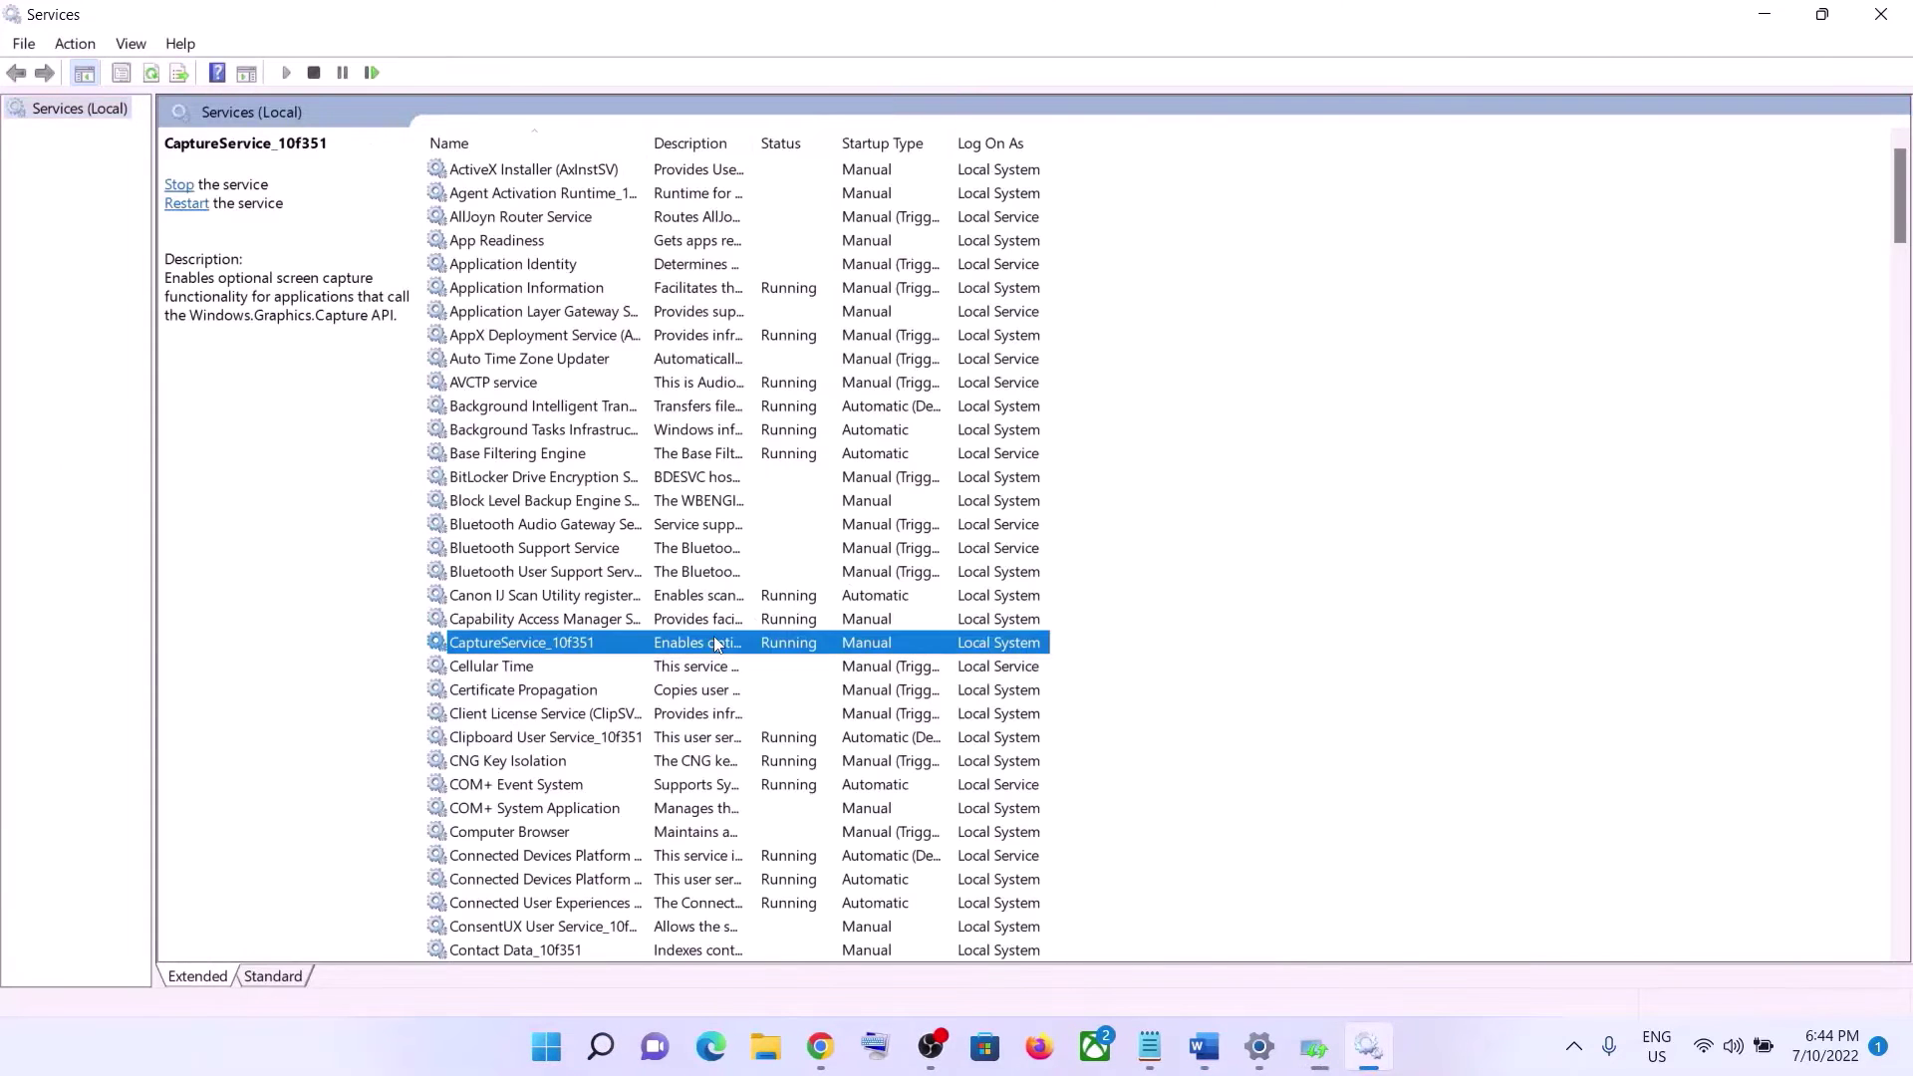
key("w")
scroll(598, 663, "down", 6)
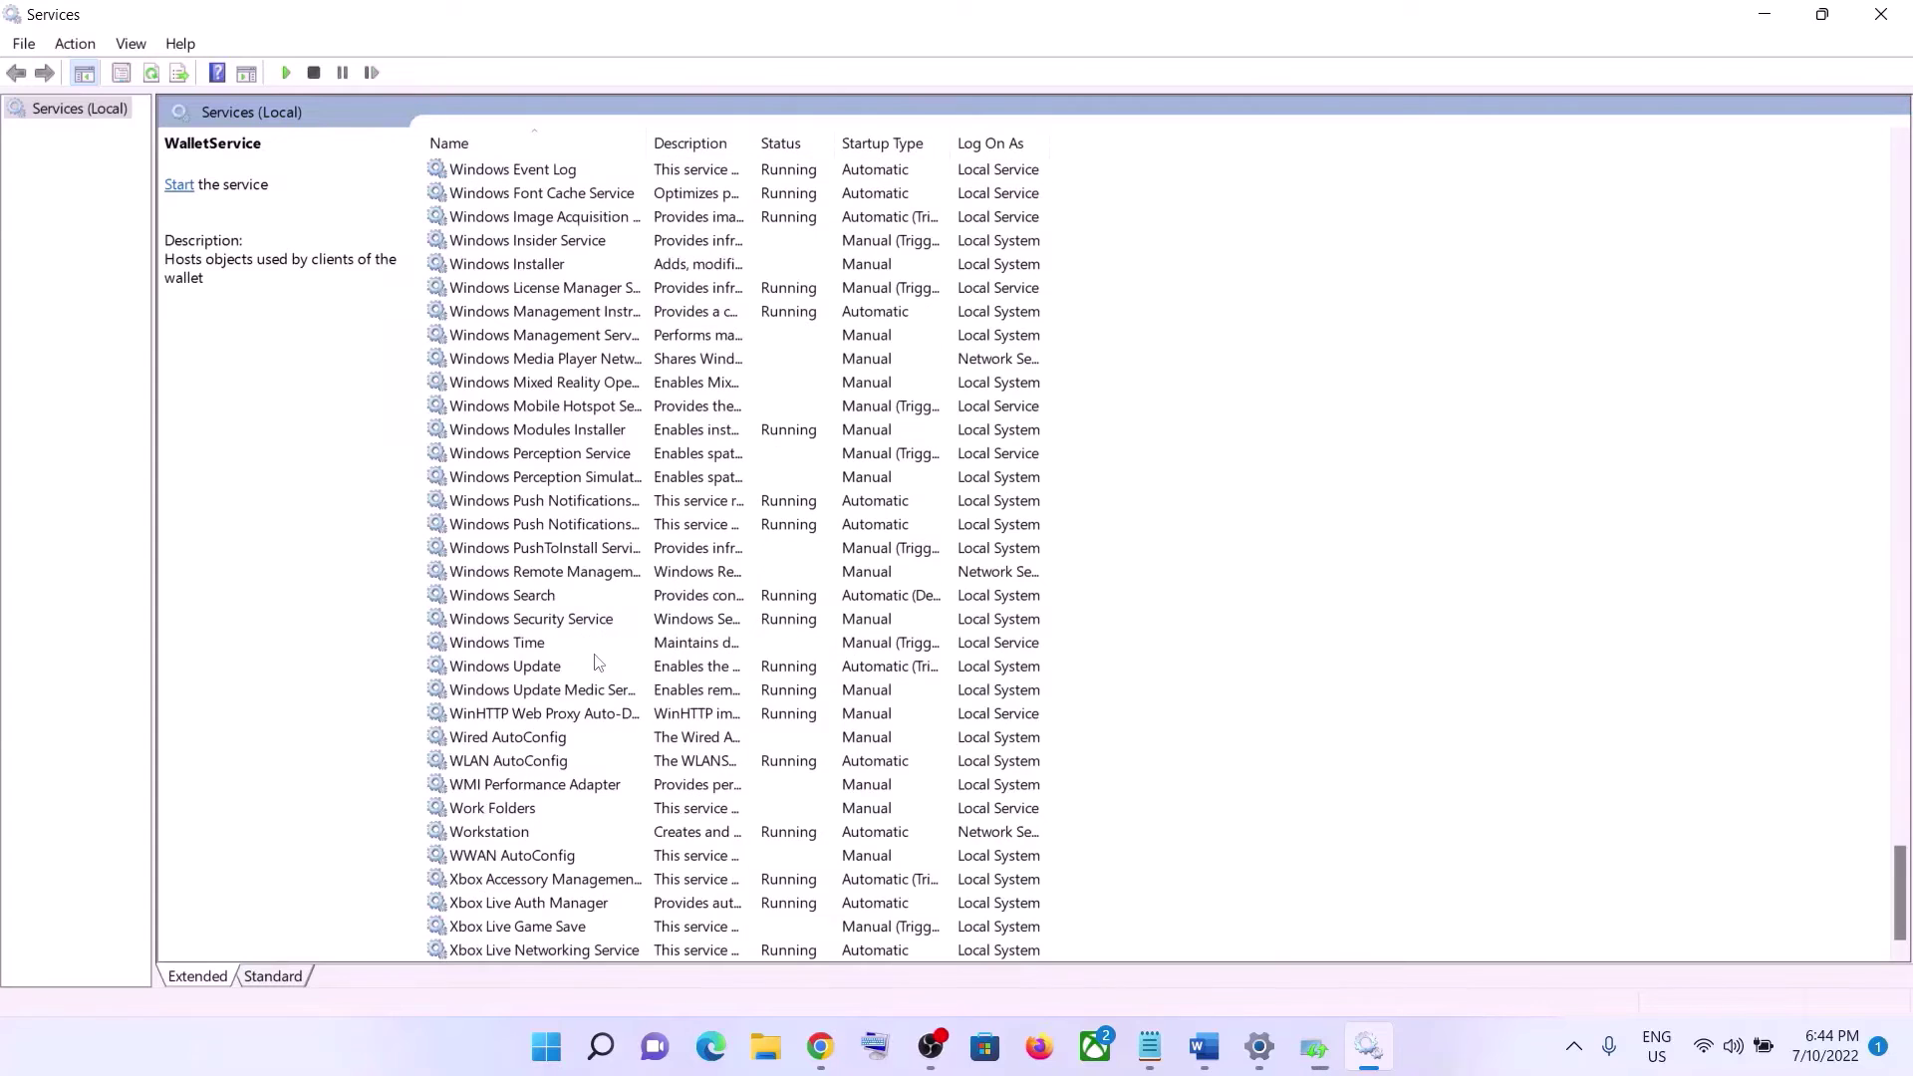
left_click(541, 675)
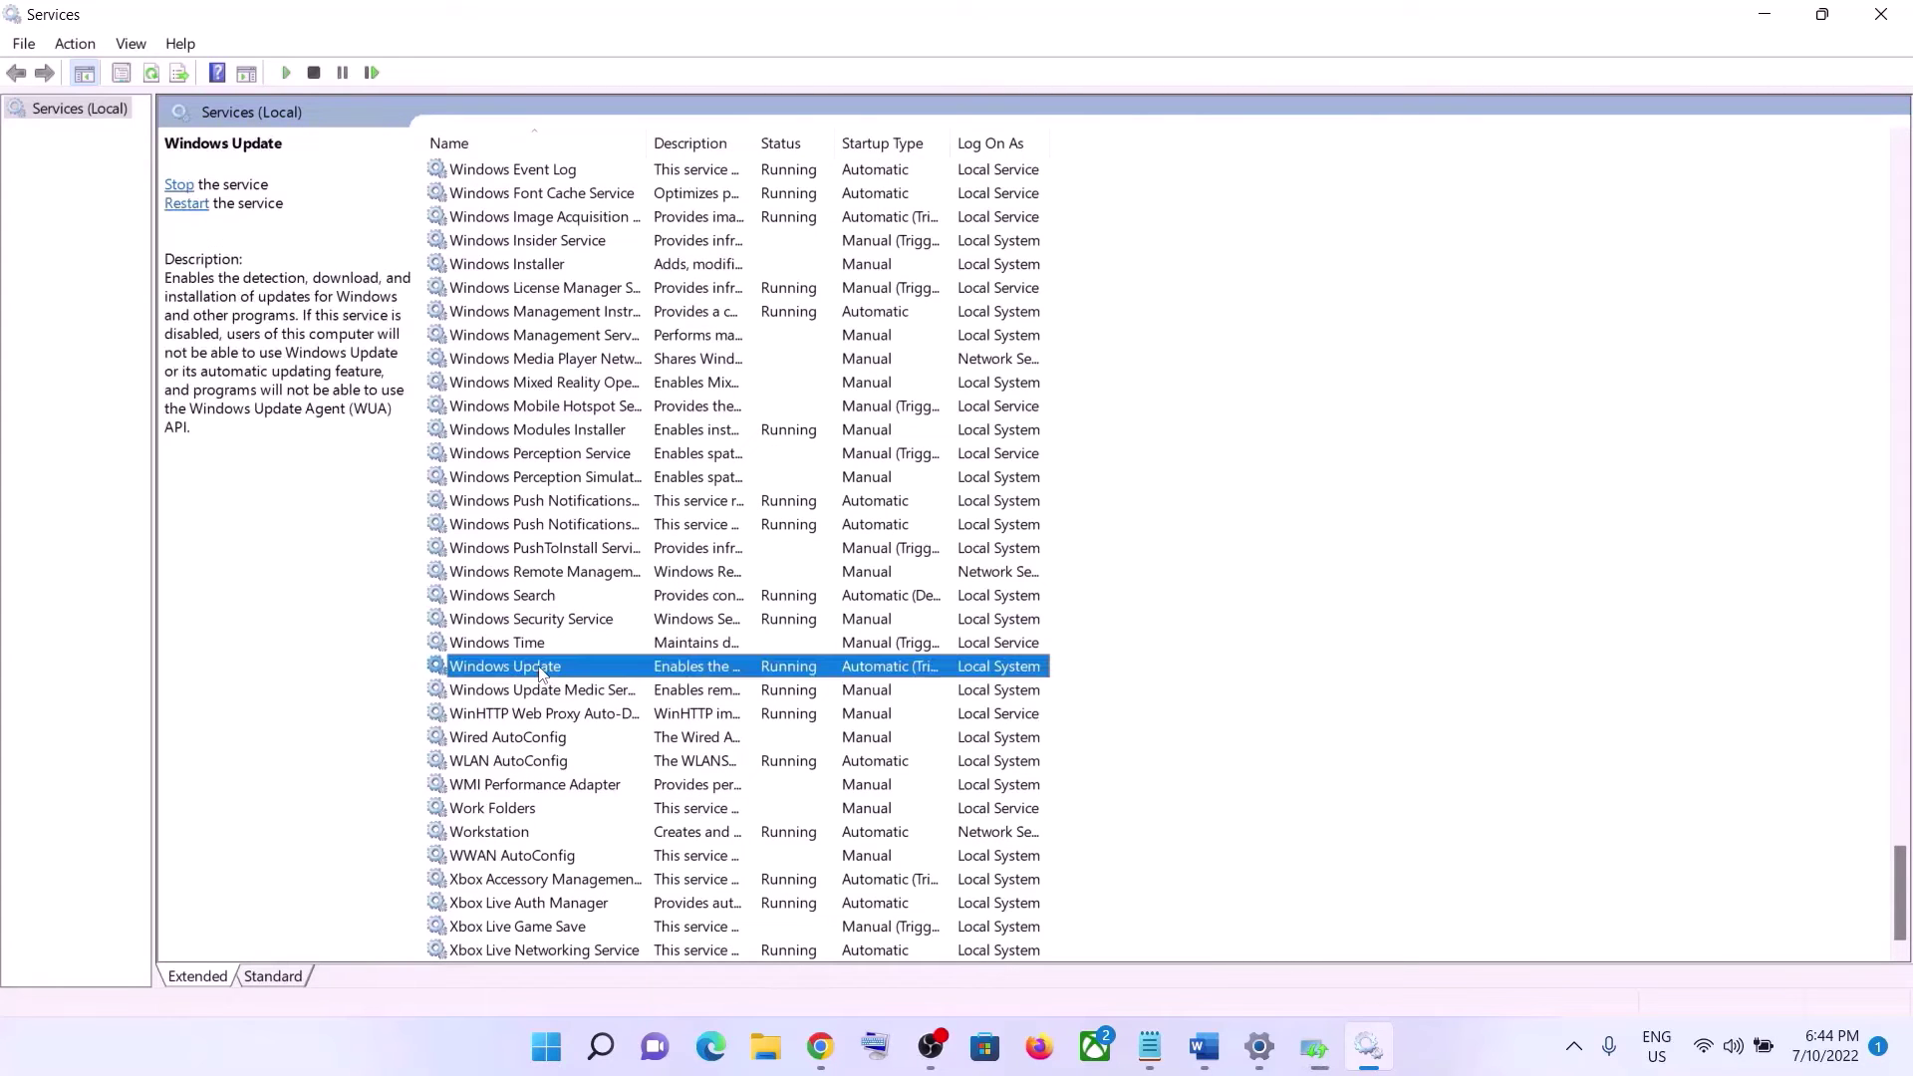
double_click(585, 674)
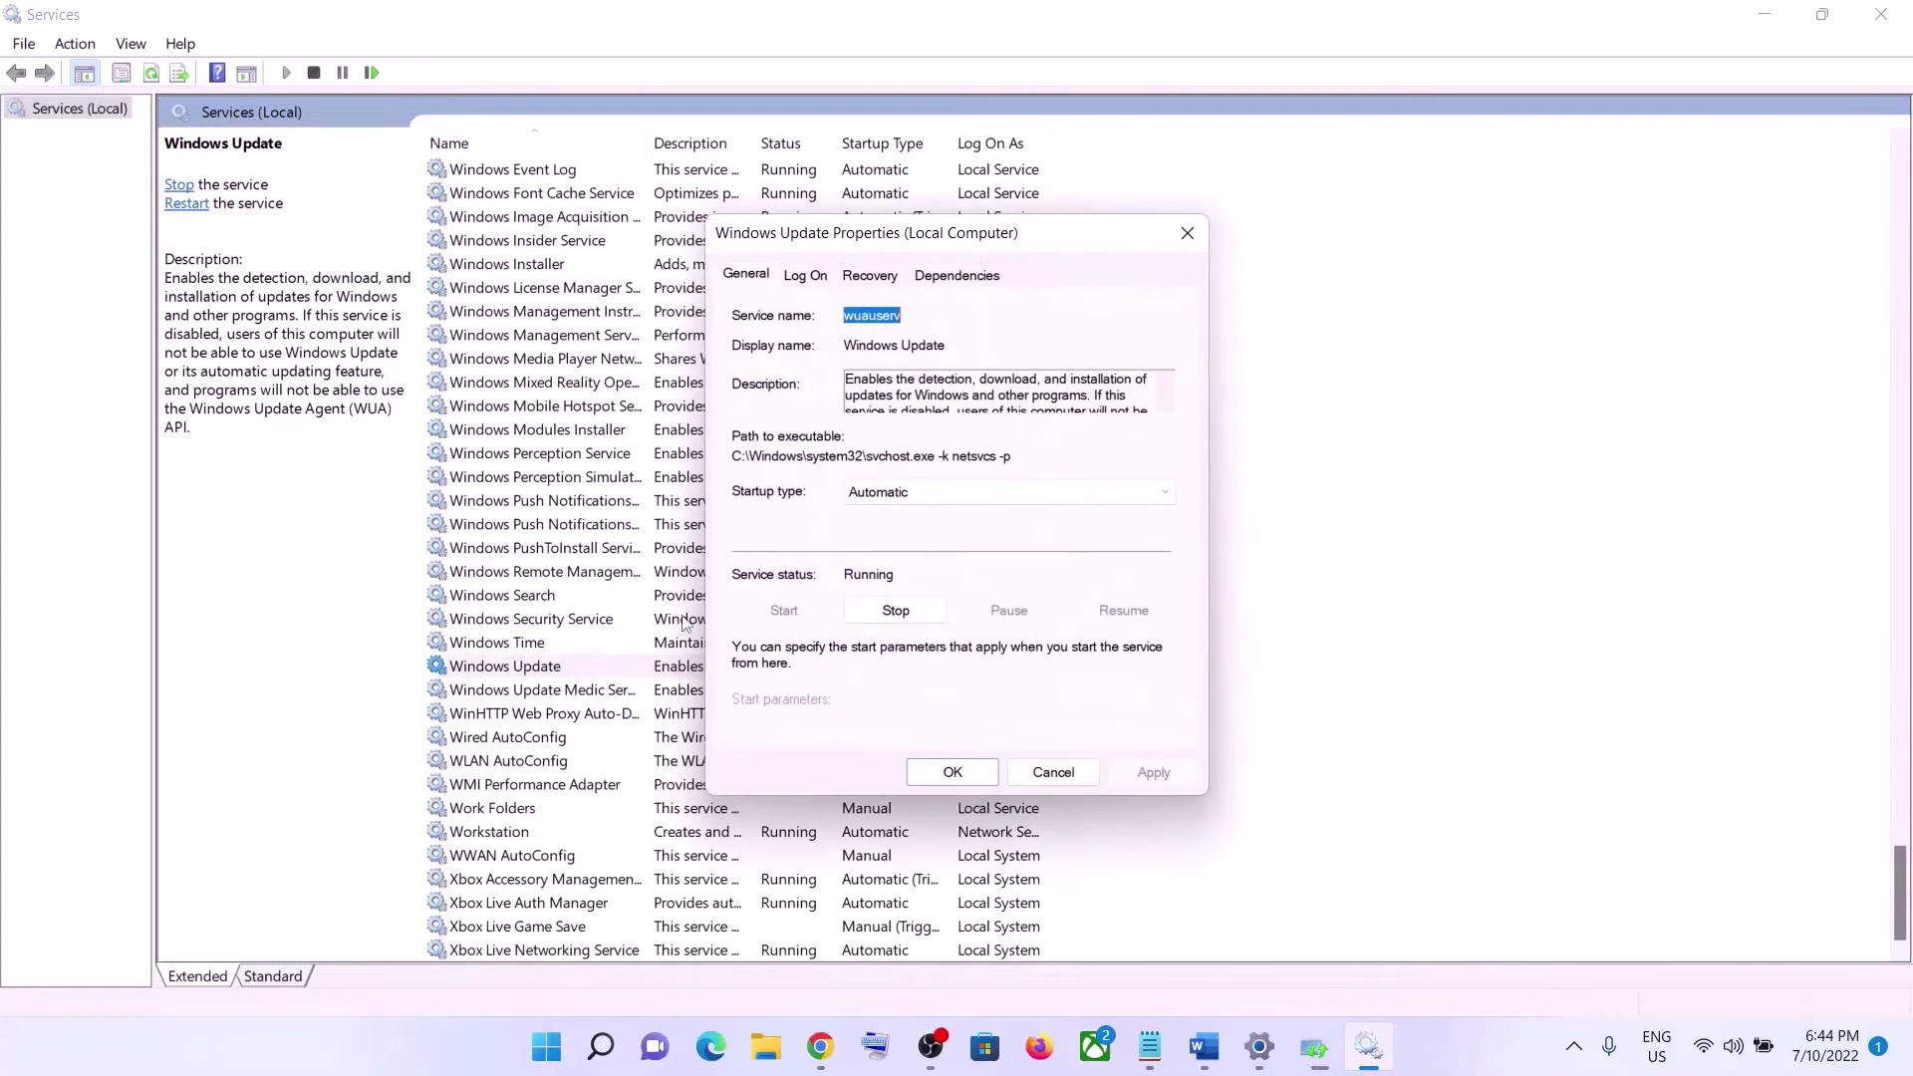
Step: Set Windows Update's startup type to Automatic, apply it, and restart the service
left_click(881, 499)
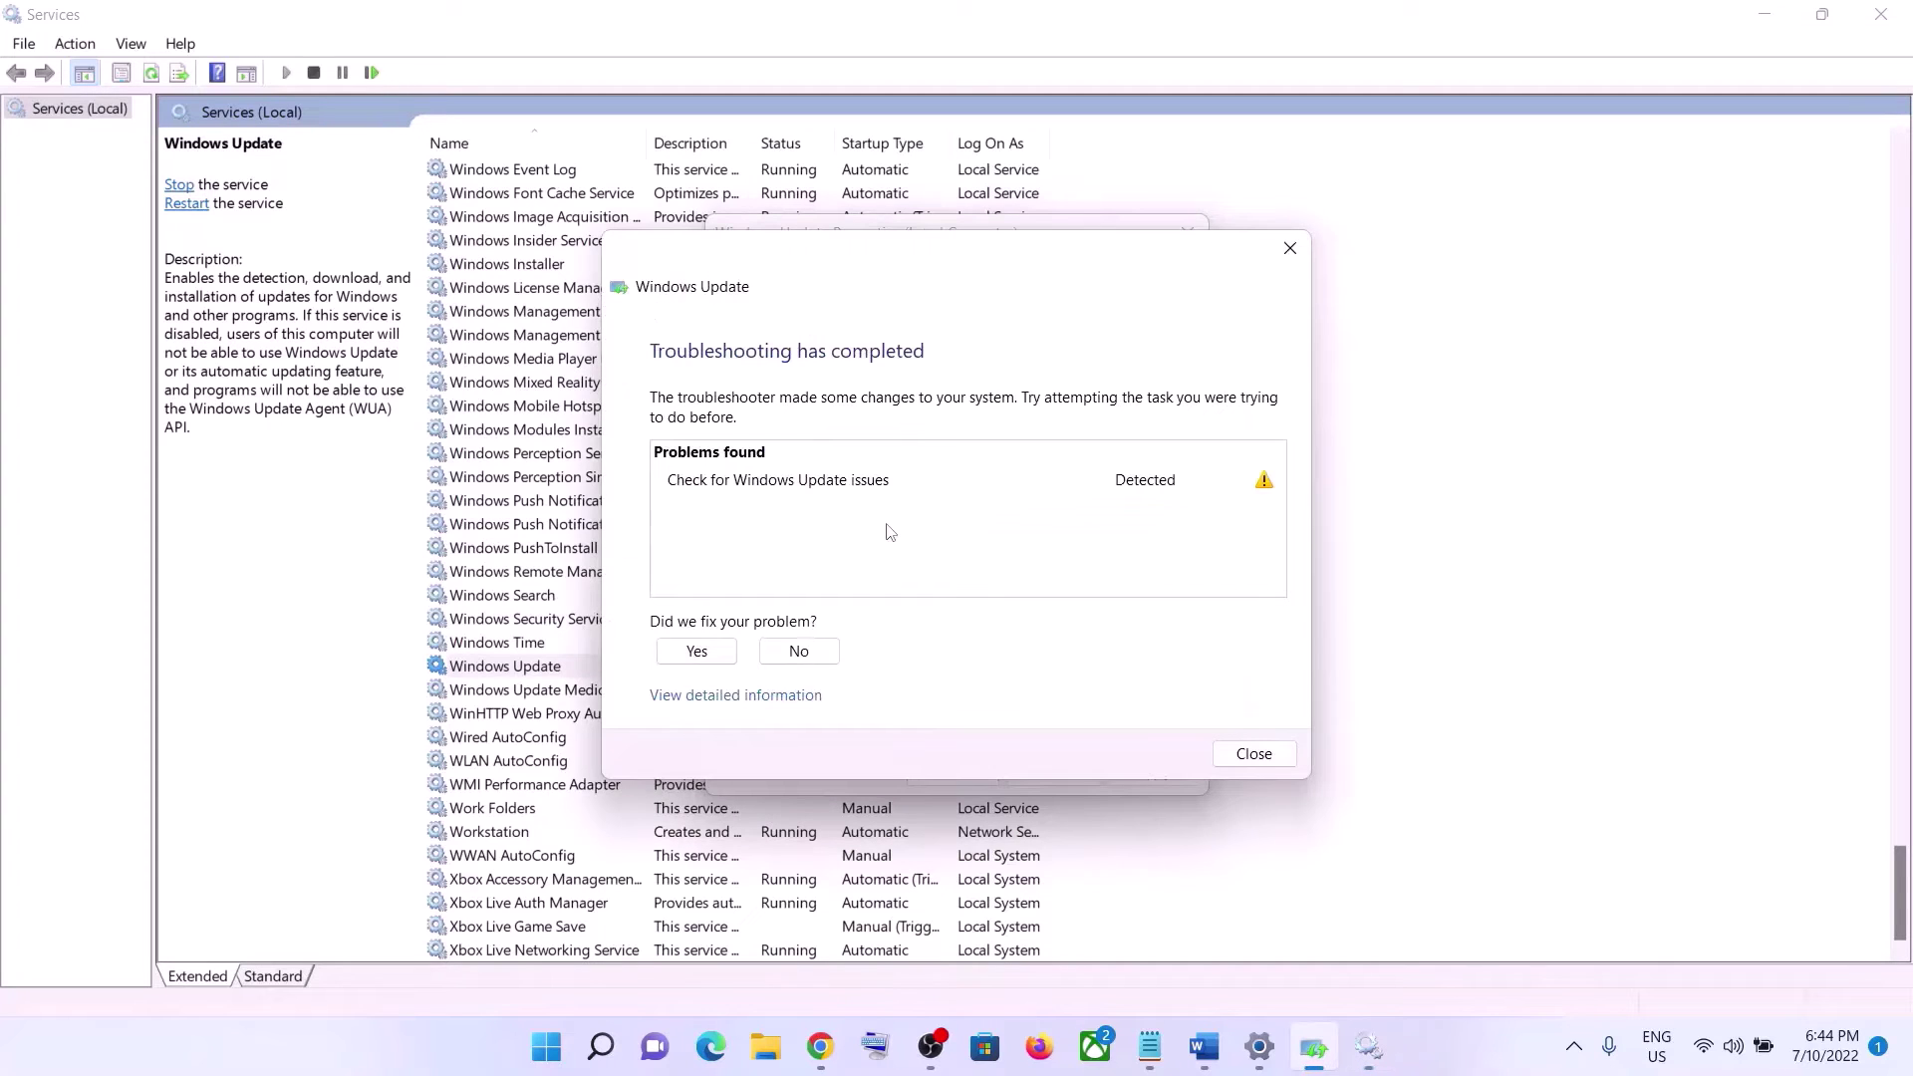
left_click(1253, 754)
left_click(913, 492)
left_click(908, 535)
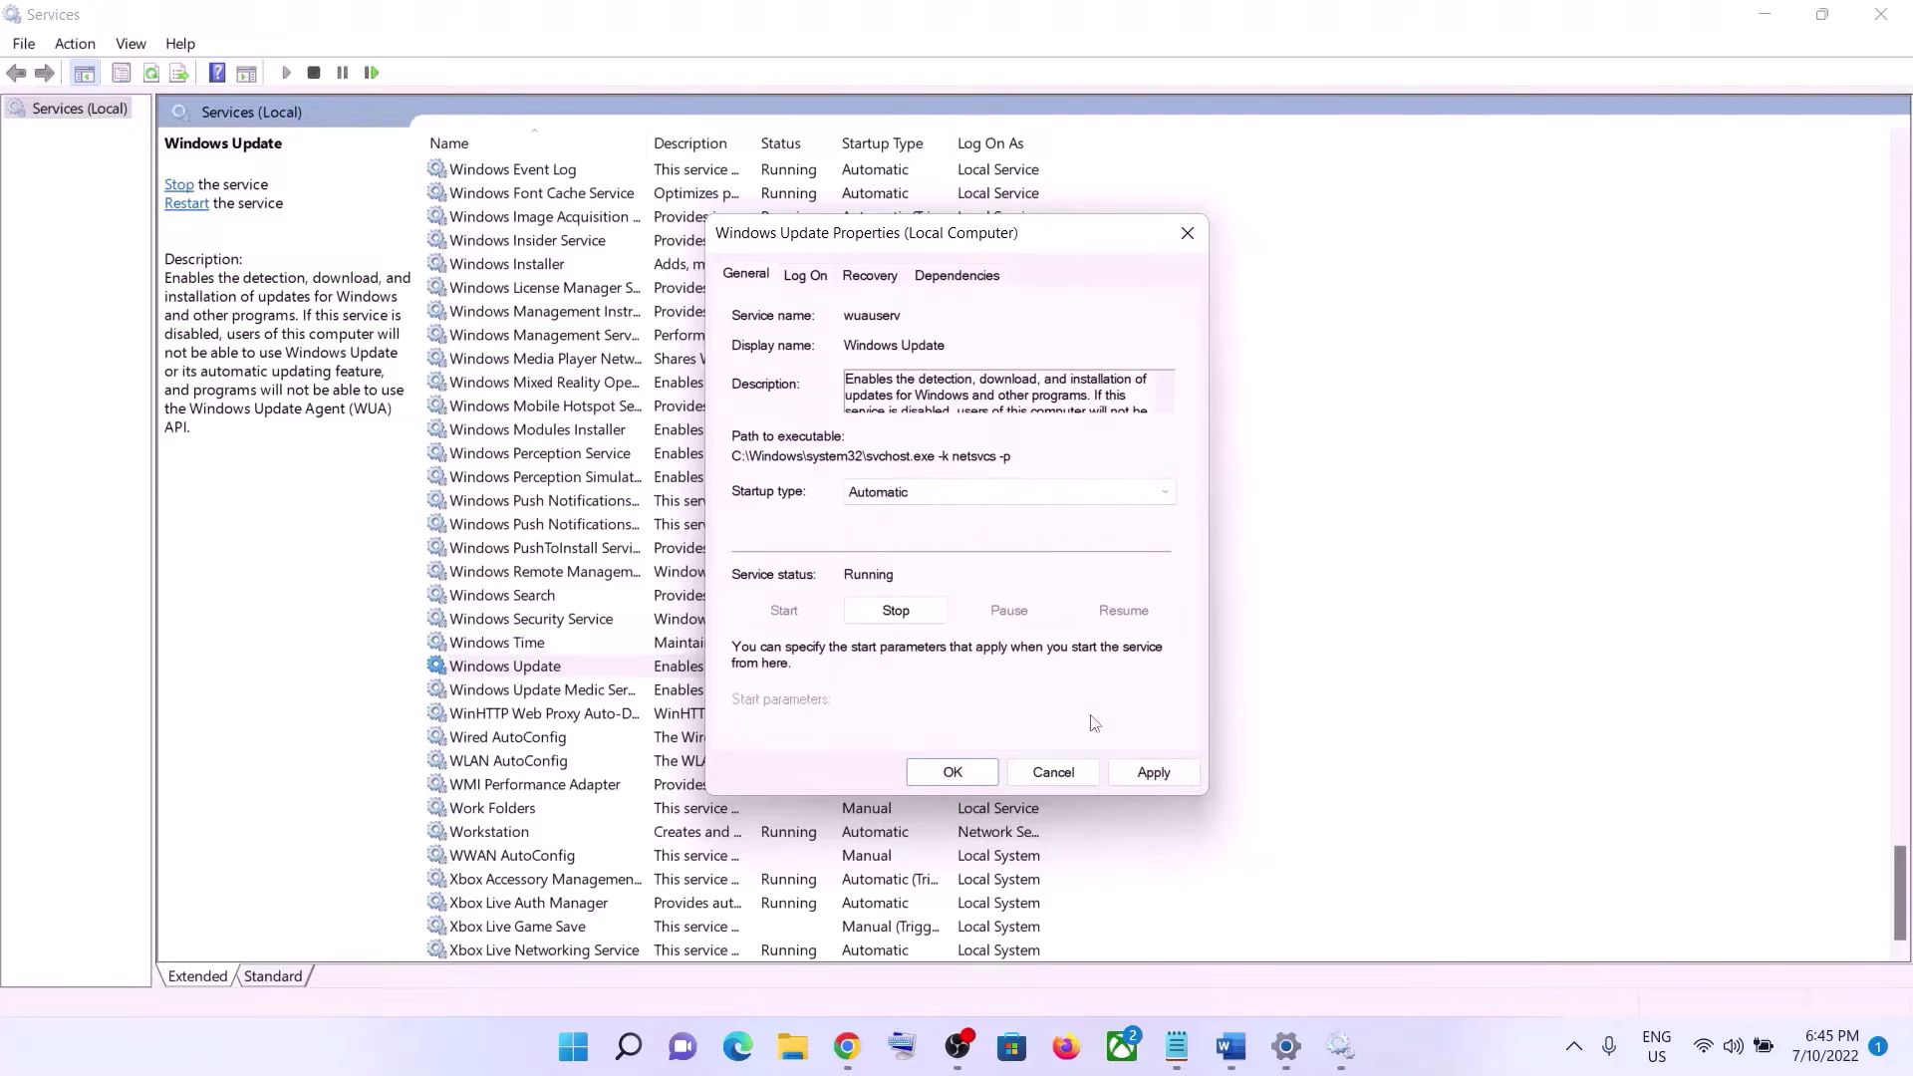
left_click(1141, 775)
left_click(951, 773)
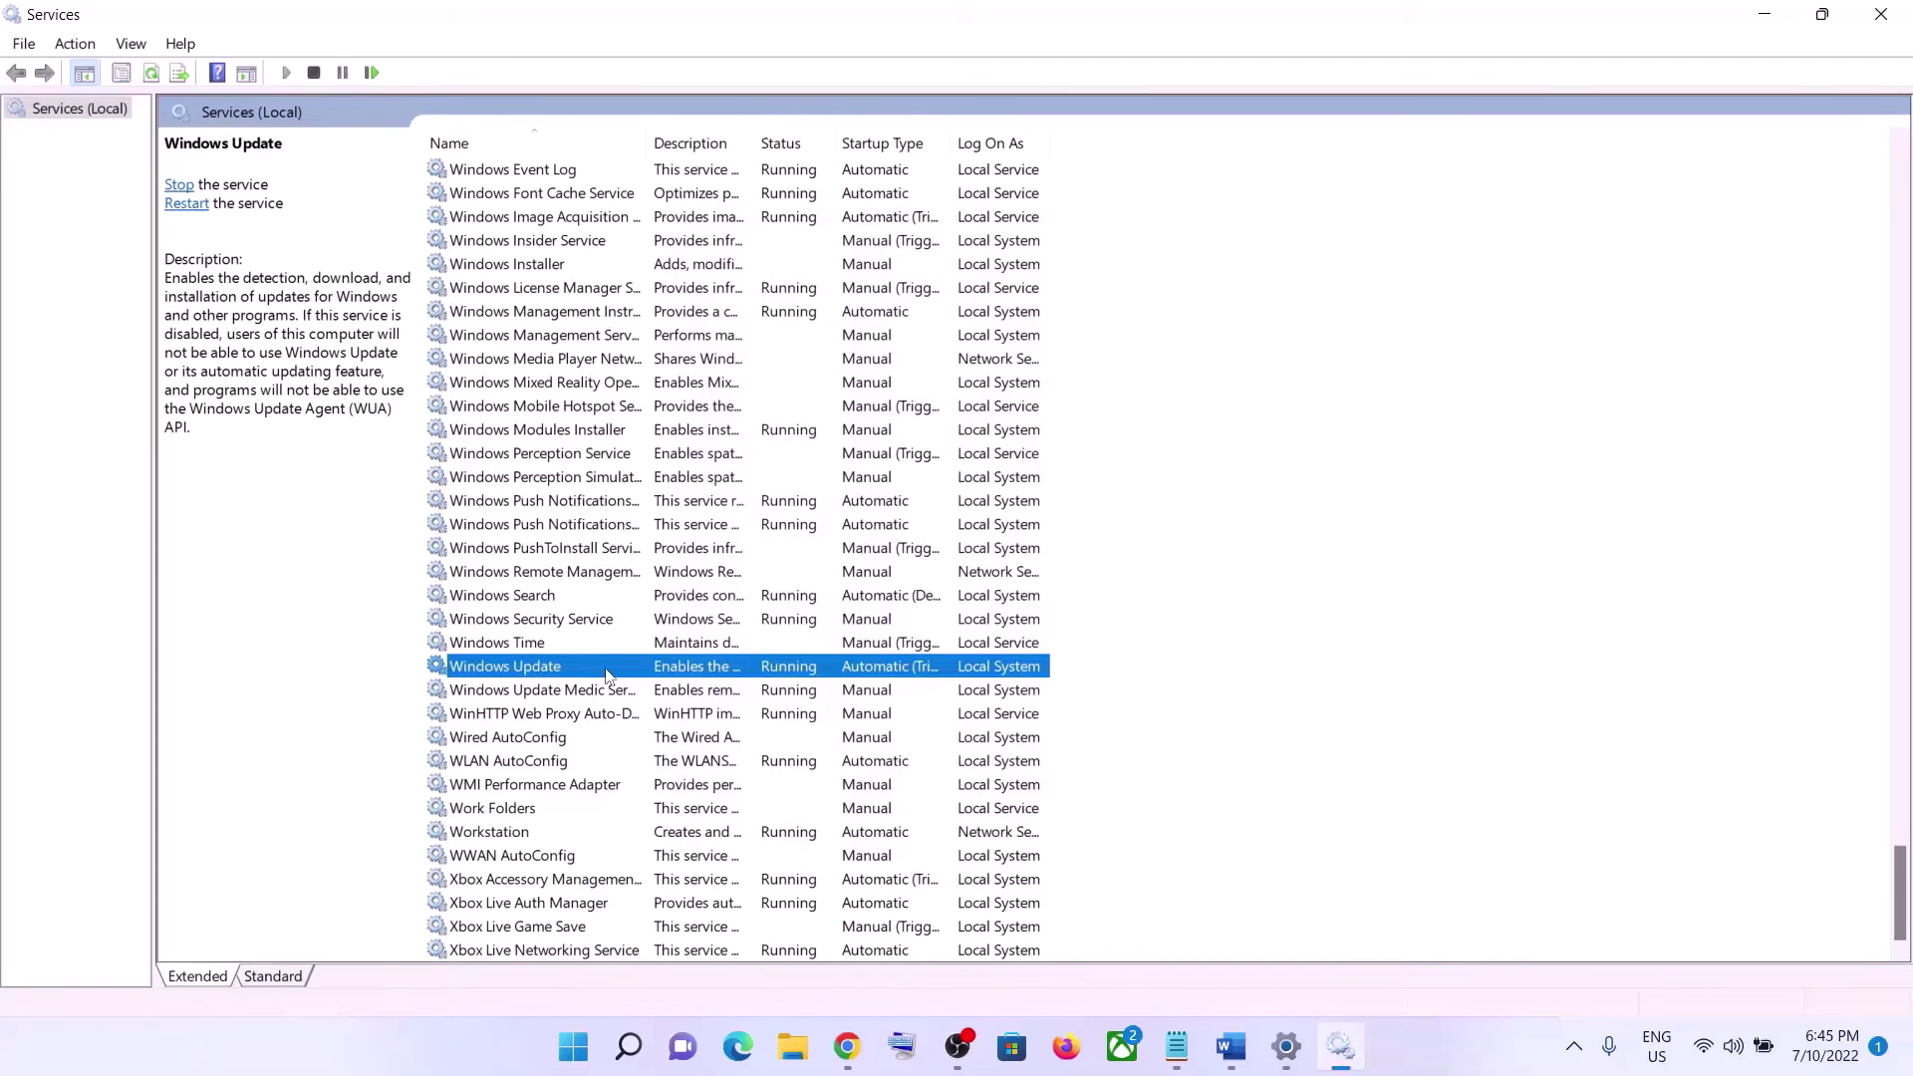
left_click(189, 204)
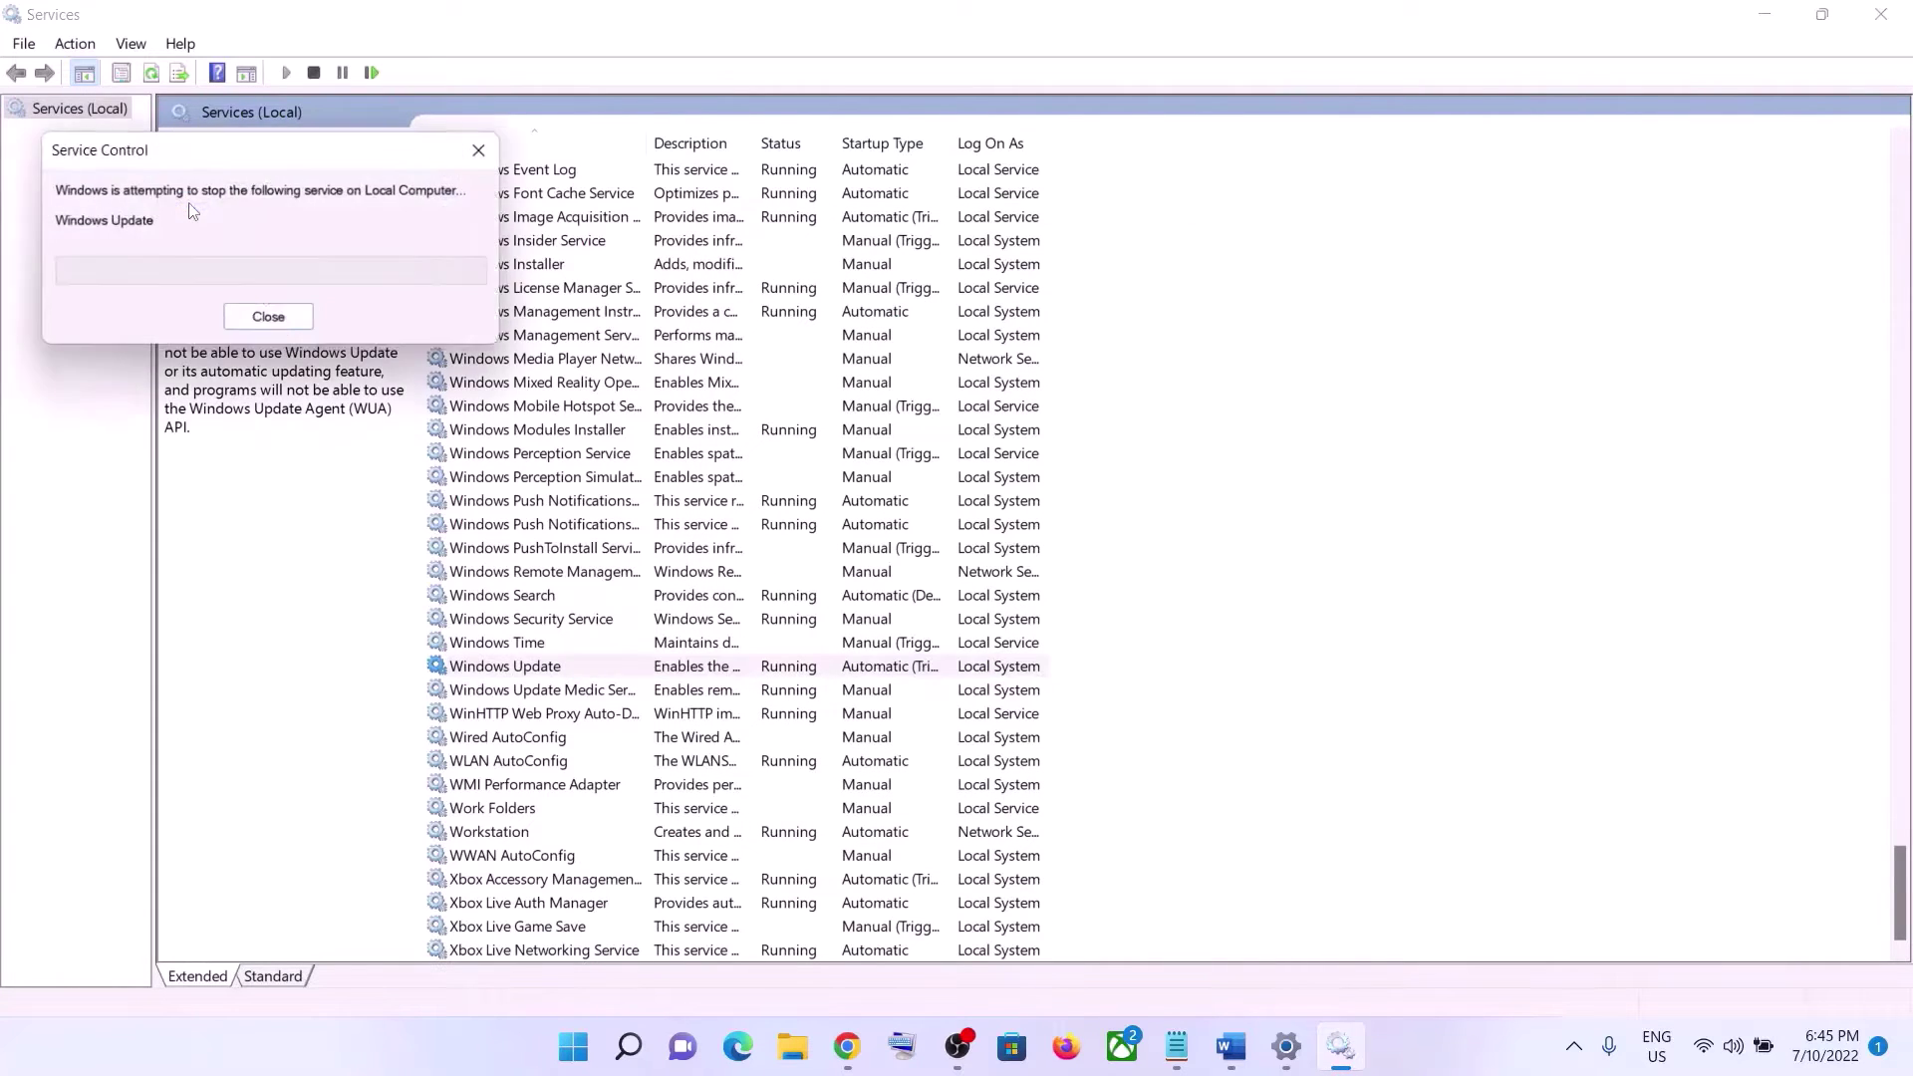
left_click(619, 504)
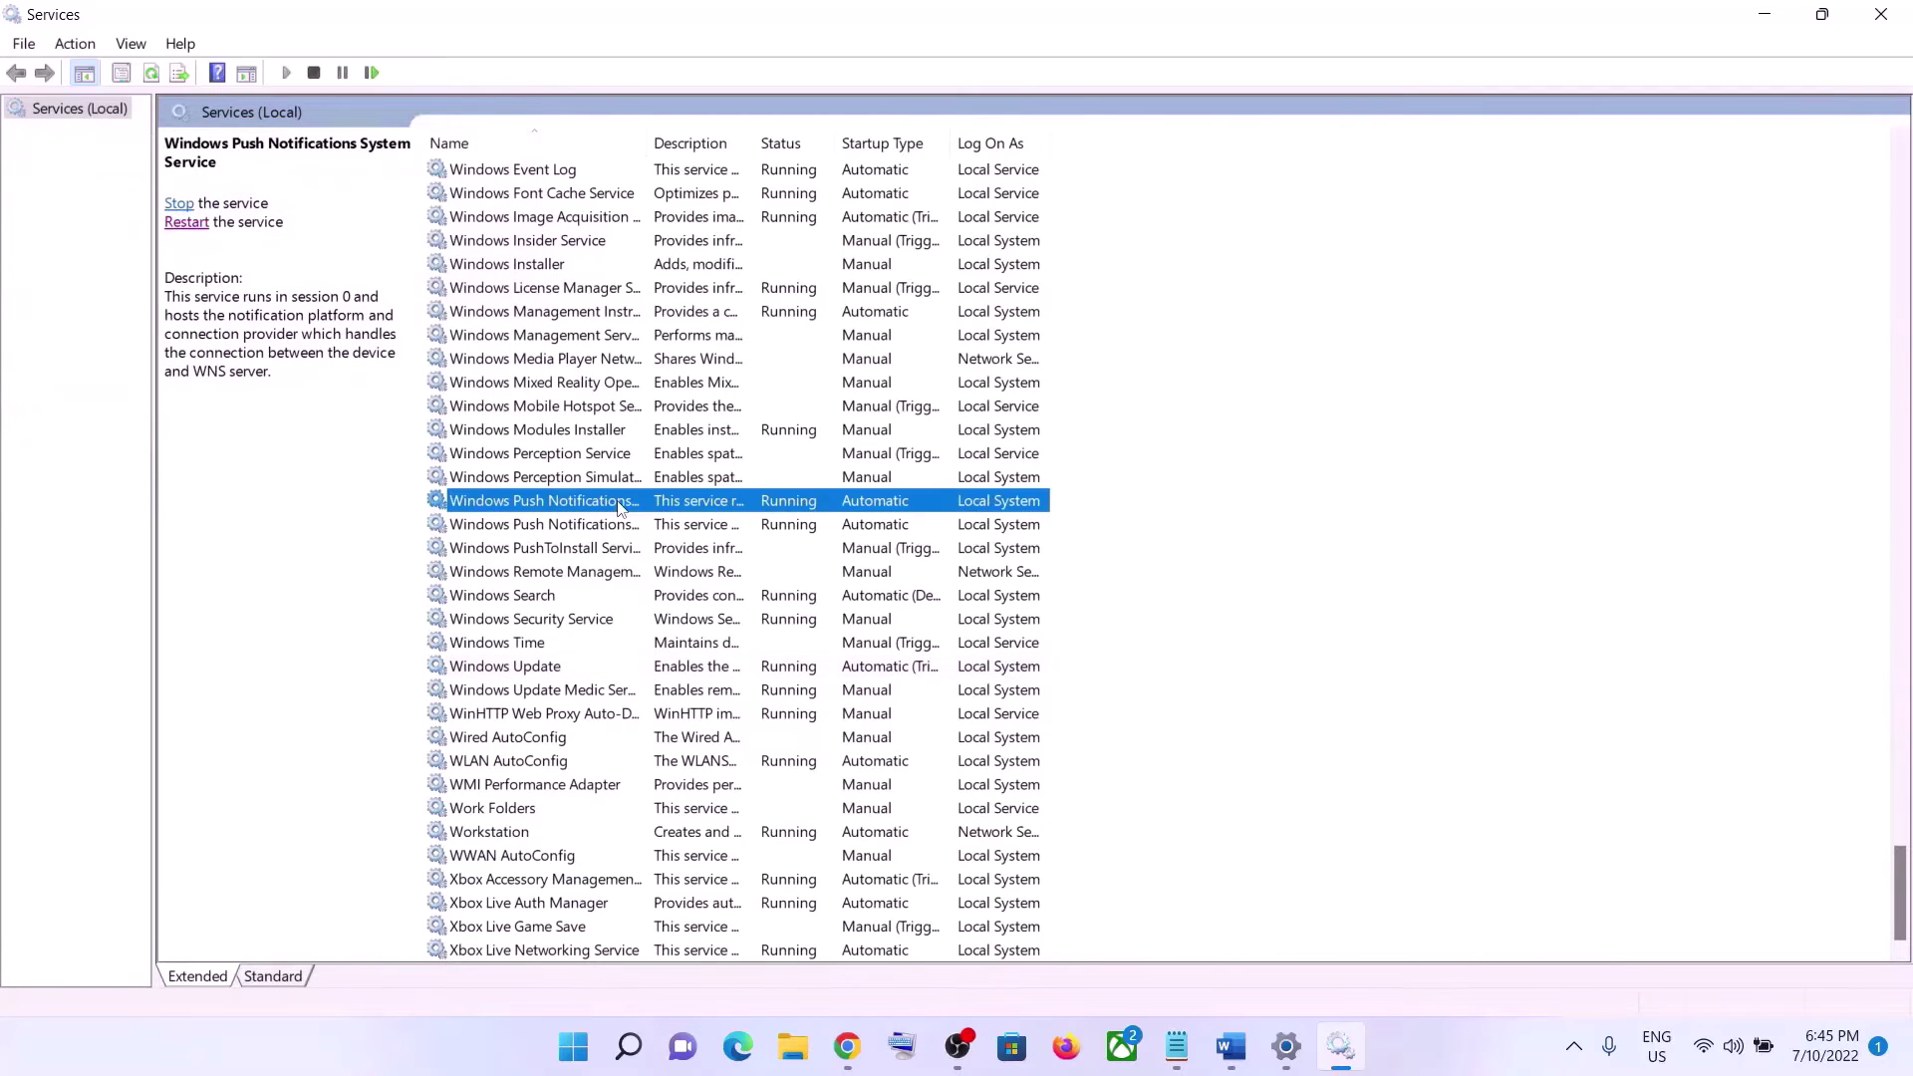
Step: Set Background Intelligent Transfer Service startup to Automatic and restart the service
key("Home")
scroll(620, 504, "up", 3)
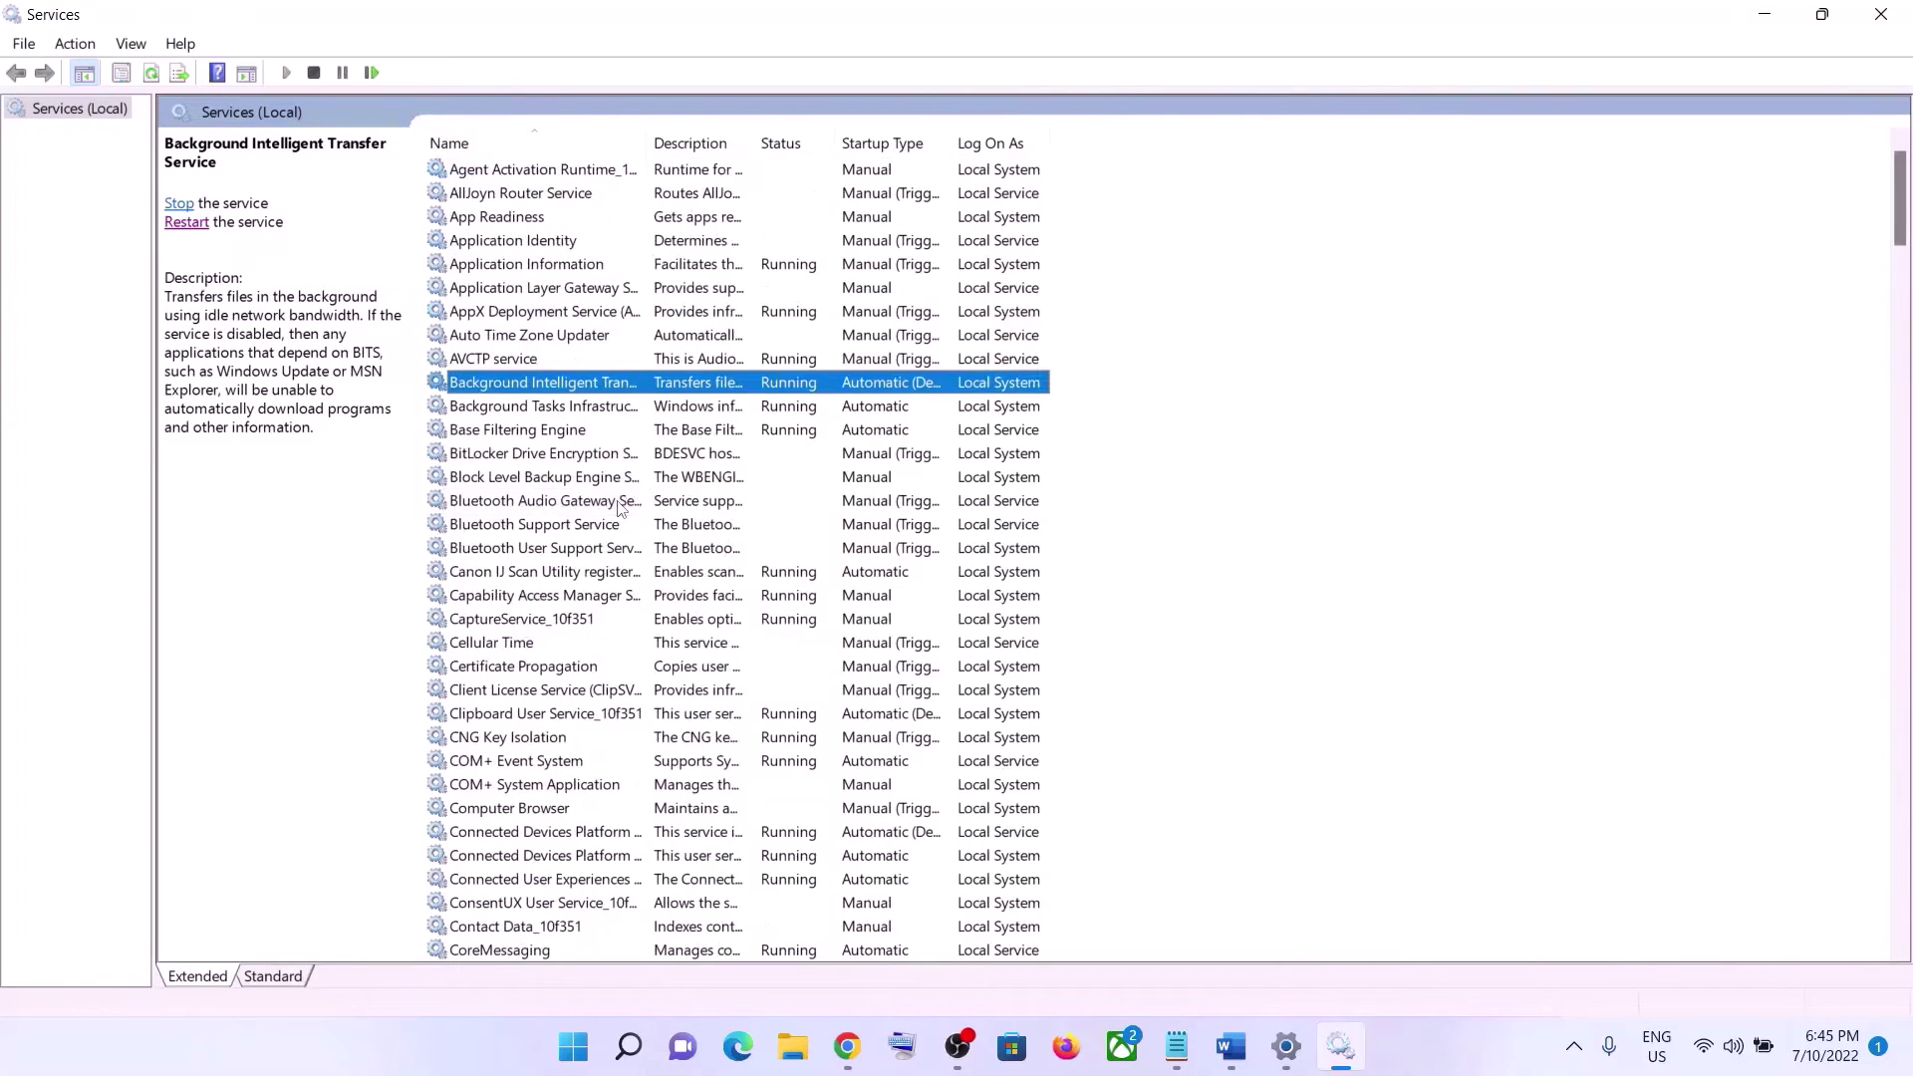
double_click(646, 139)
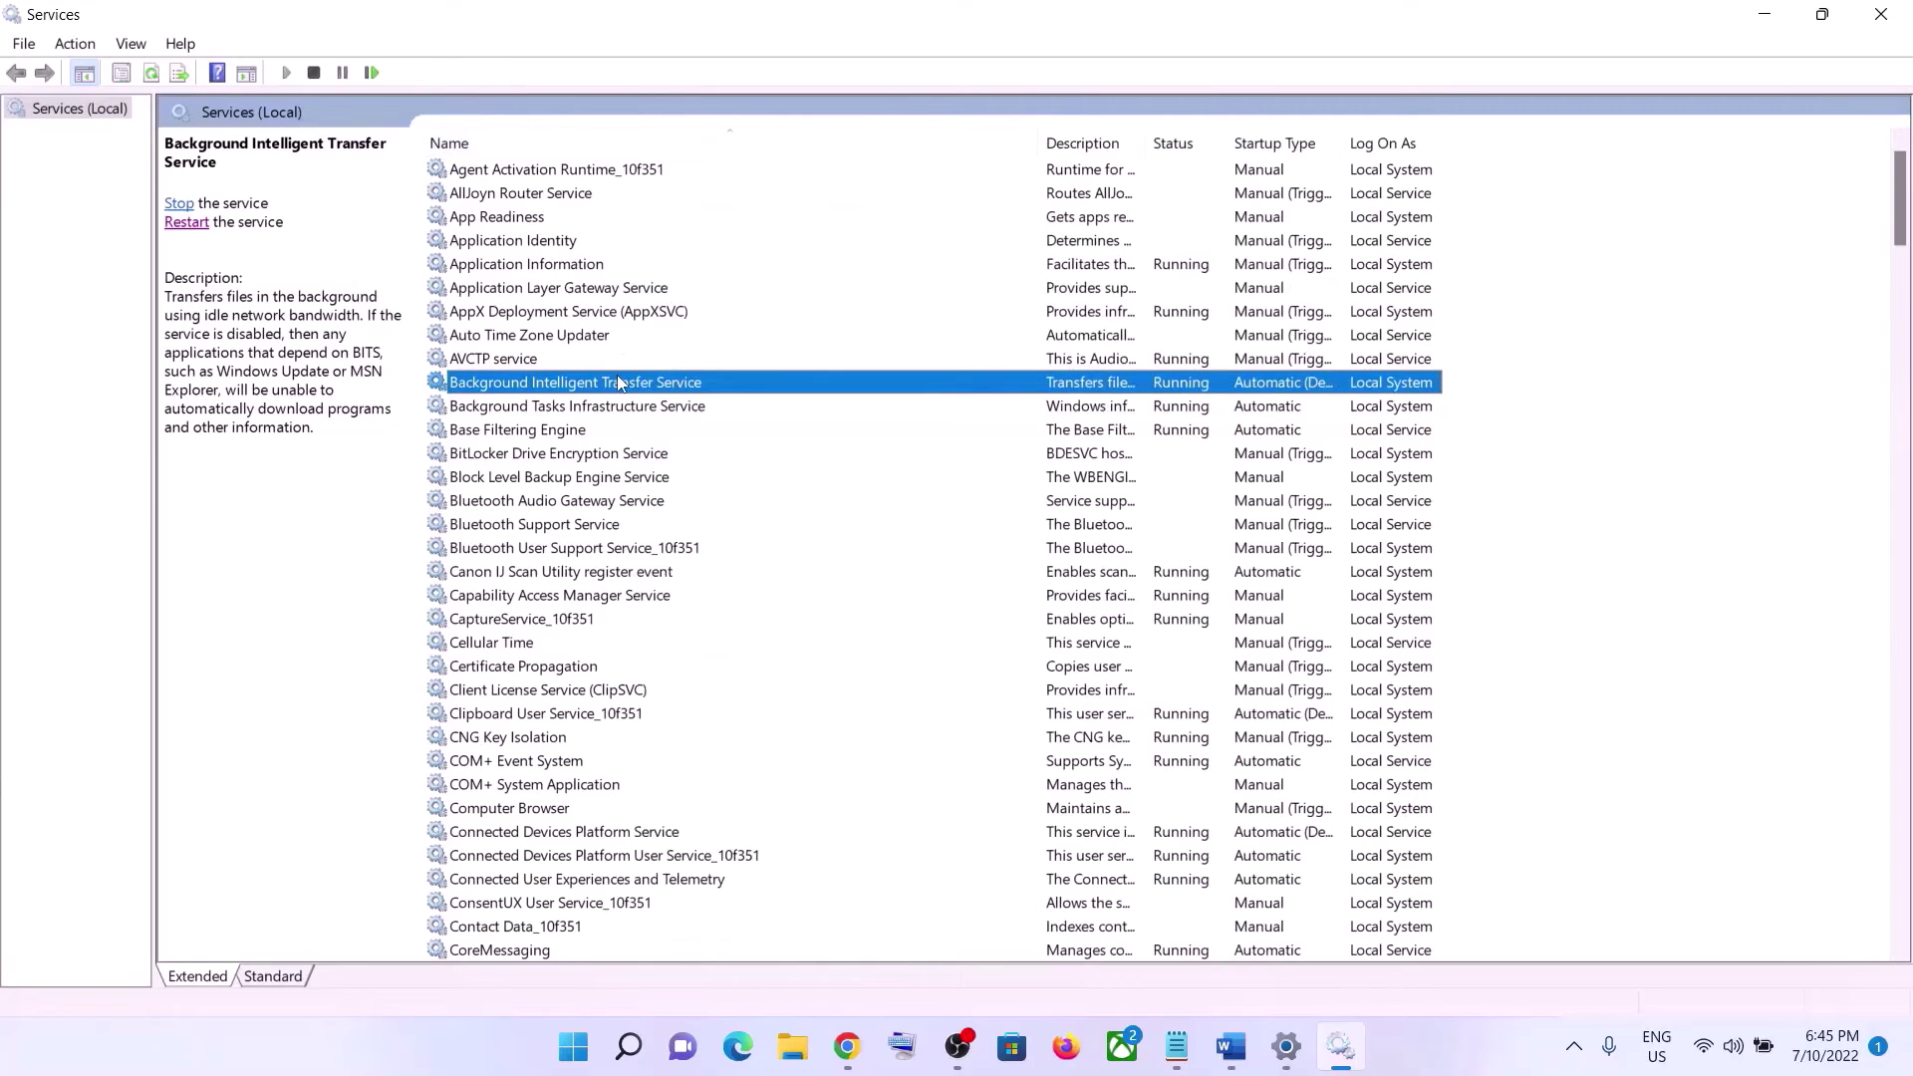
double_click(653, 385)
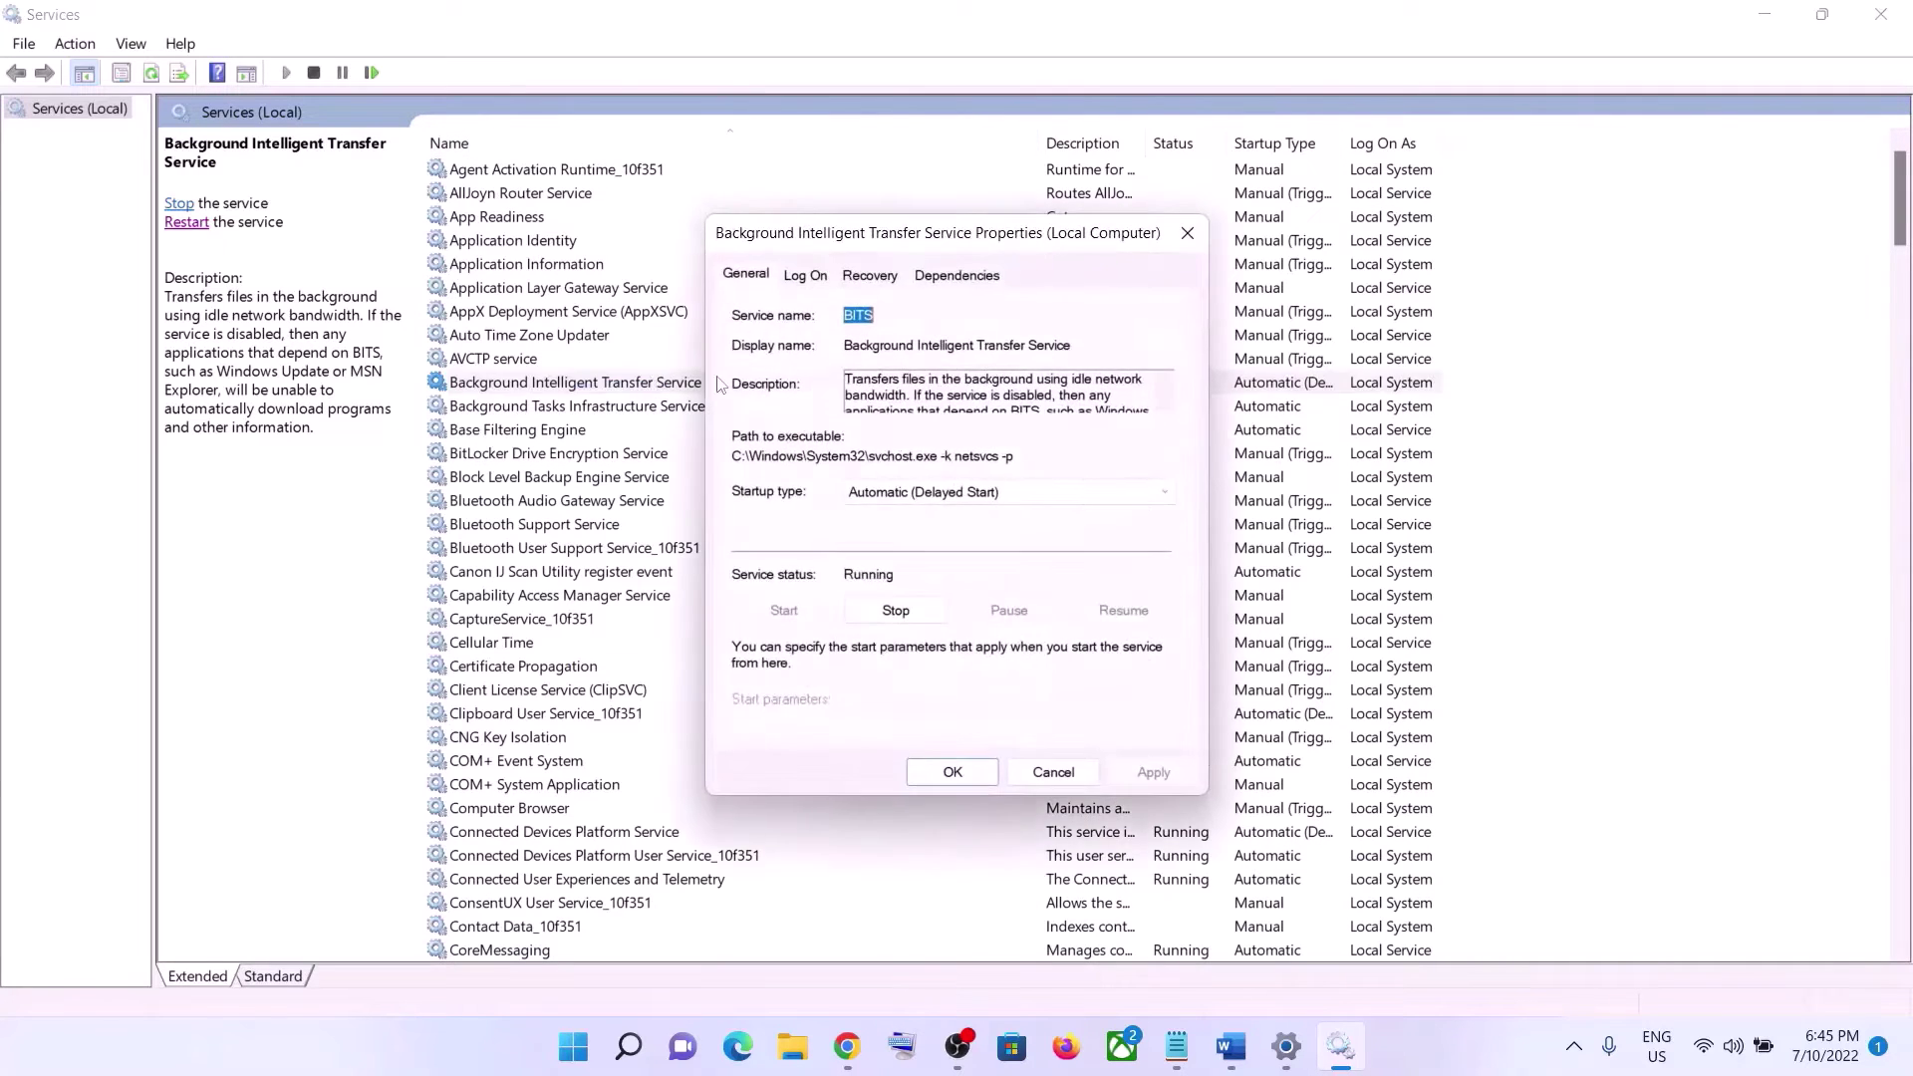
left_click(958, 497)
left_click(930, 536)
left_click(1153, 772)
left_click(950, 769)
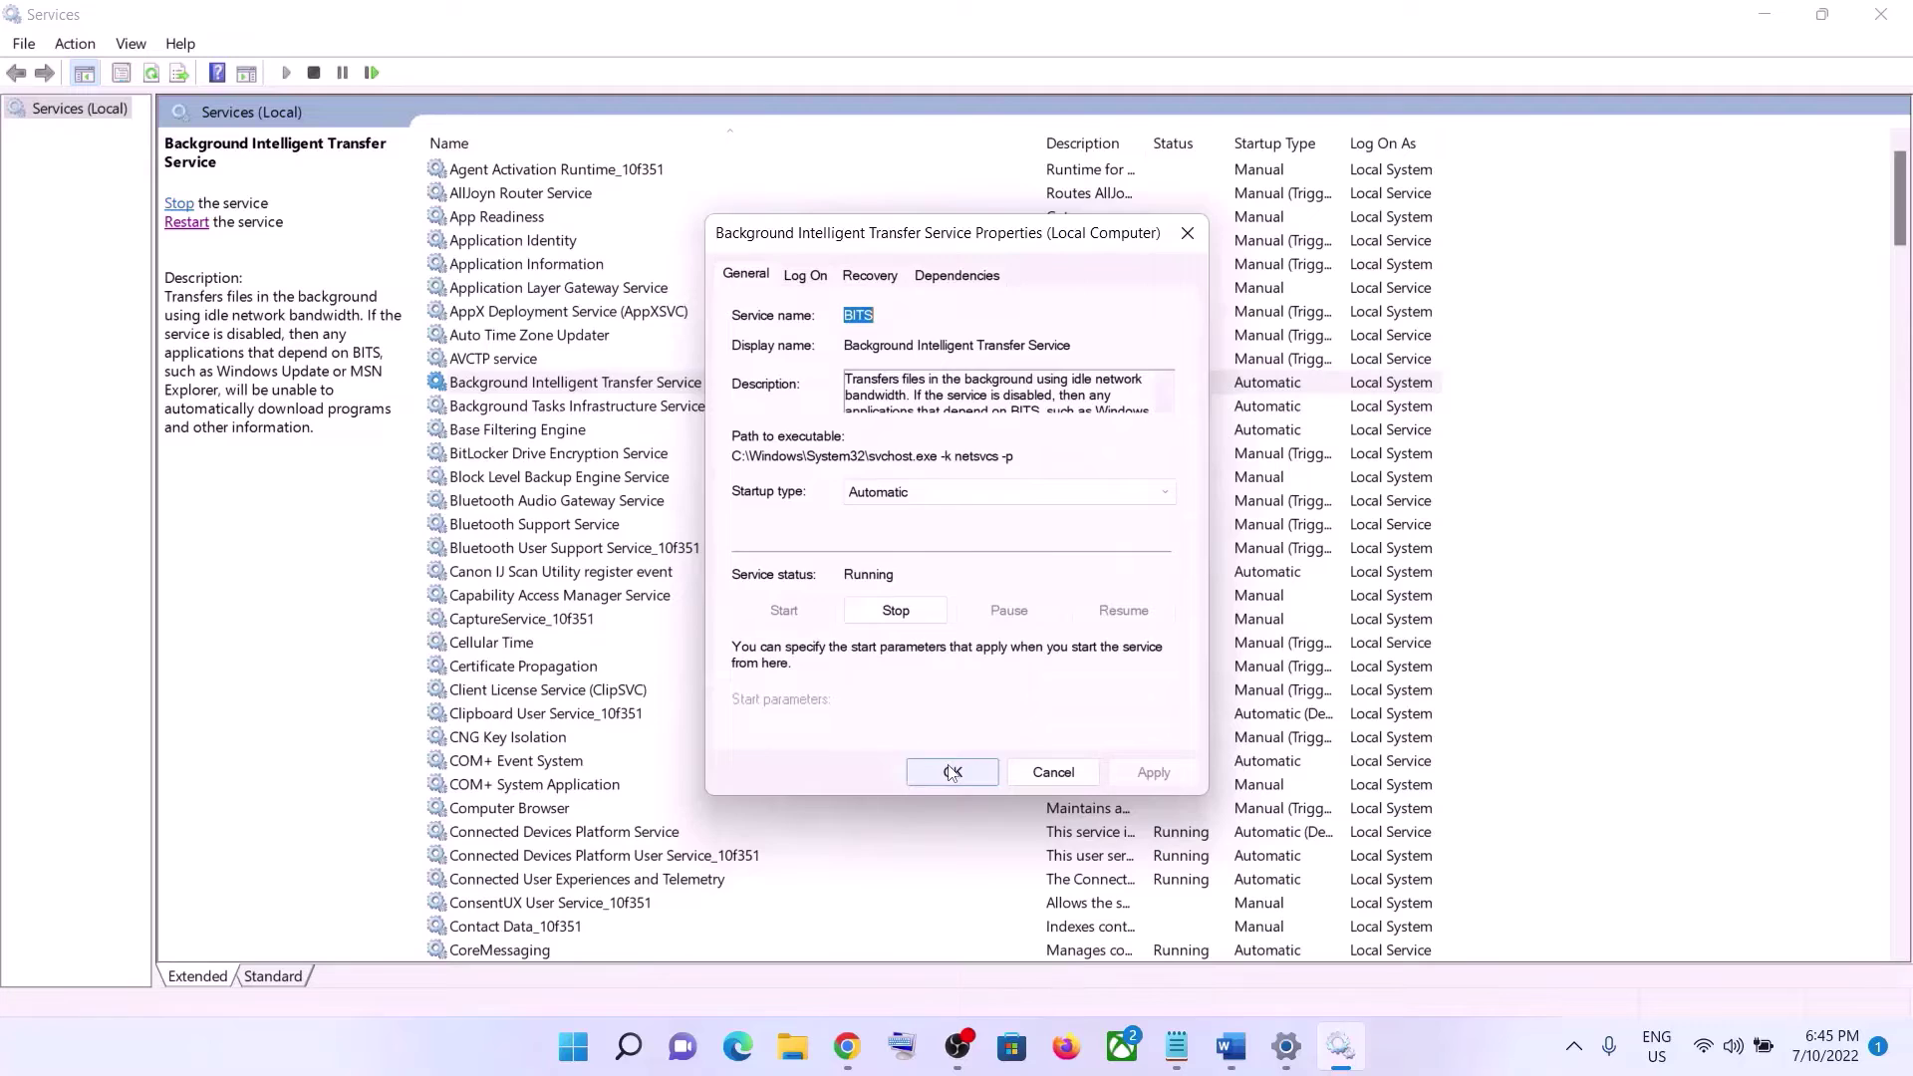
left_click(632, 389)
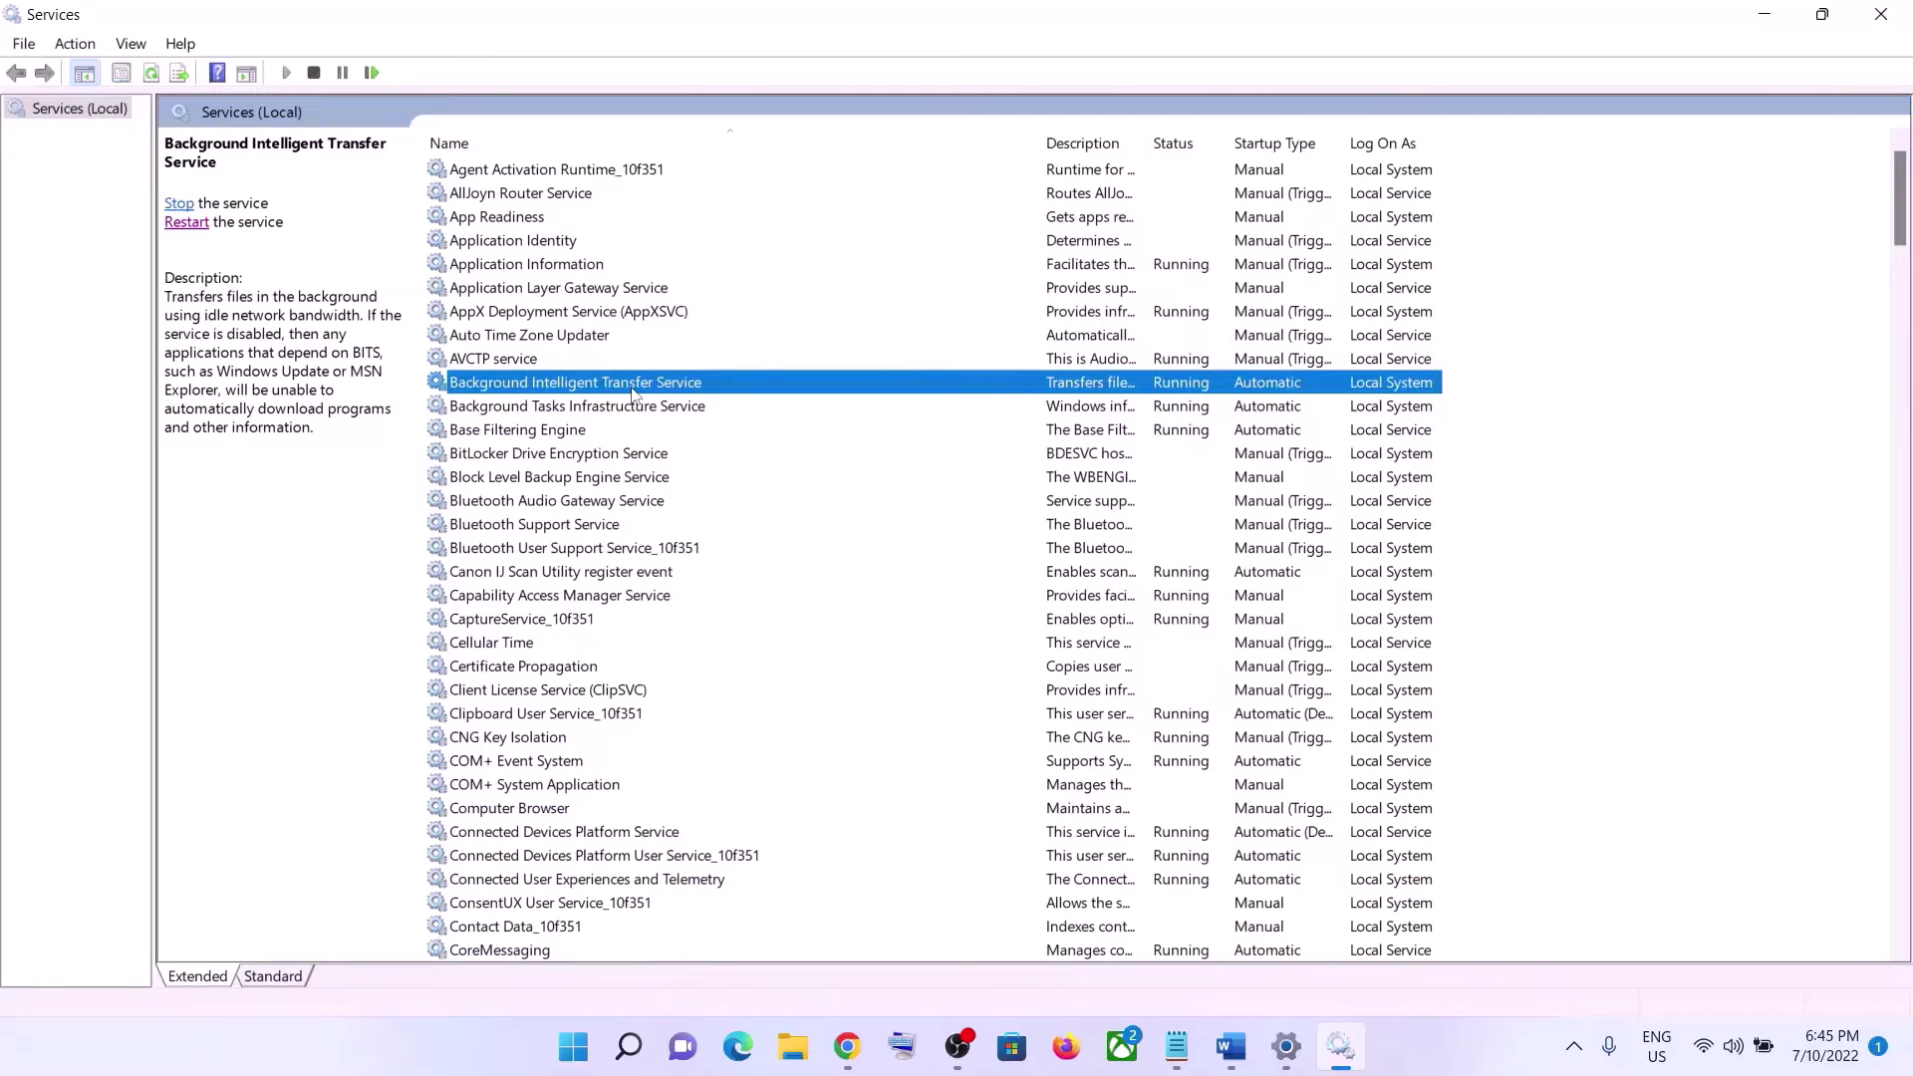
left_click(188, 224)
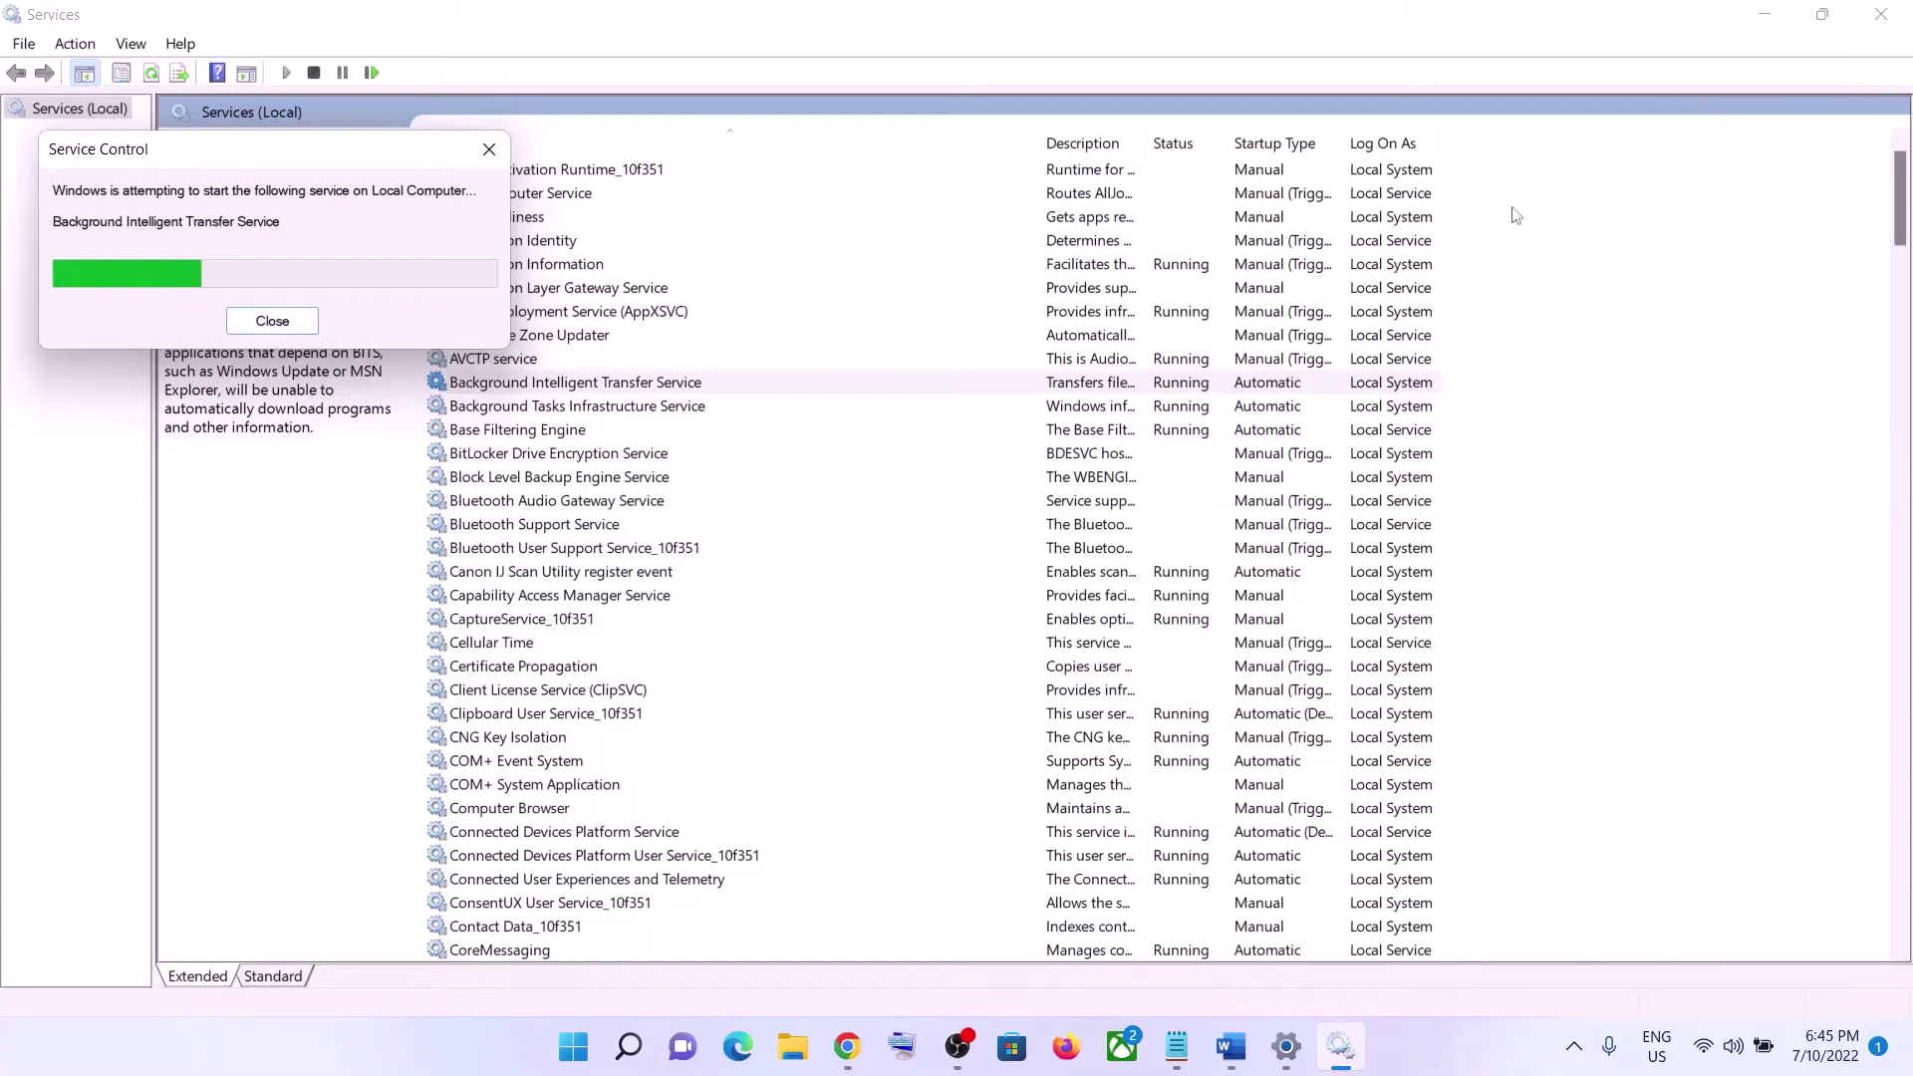
Step: Close Services and copy the microsoft.com software-download link from Step 3 in Word
left_click(1877, 15)
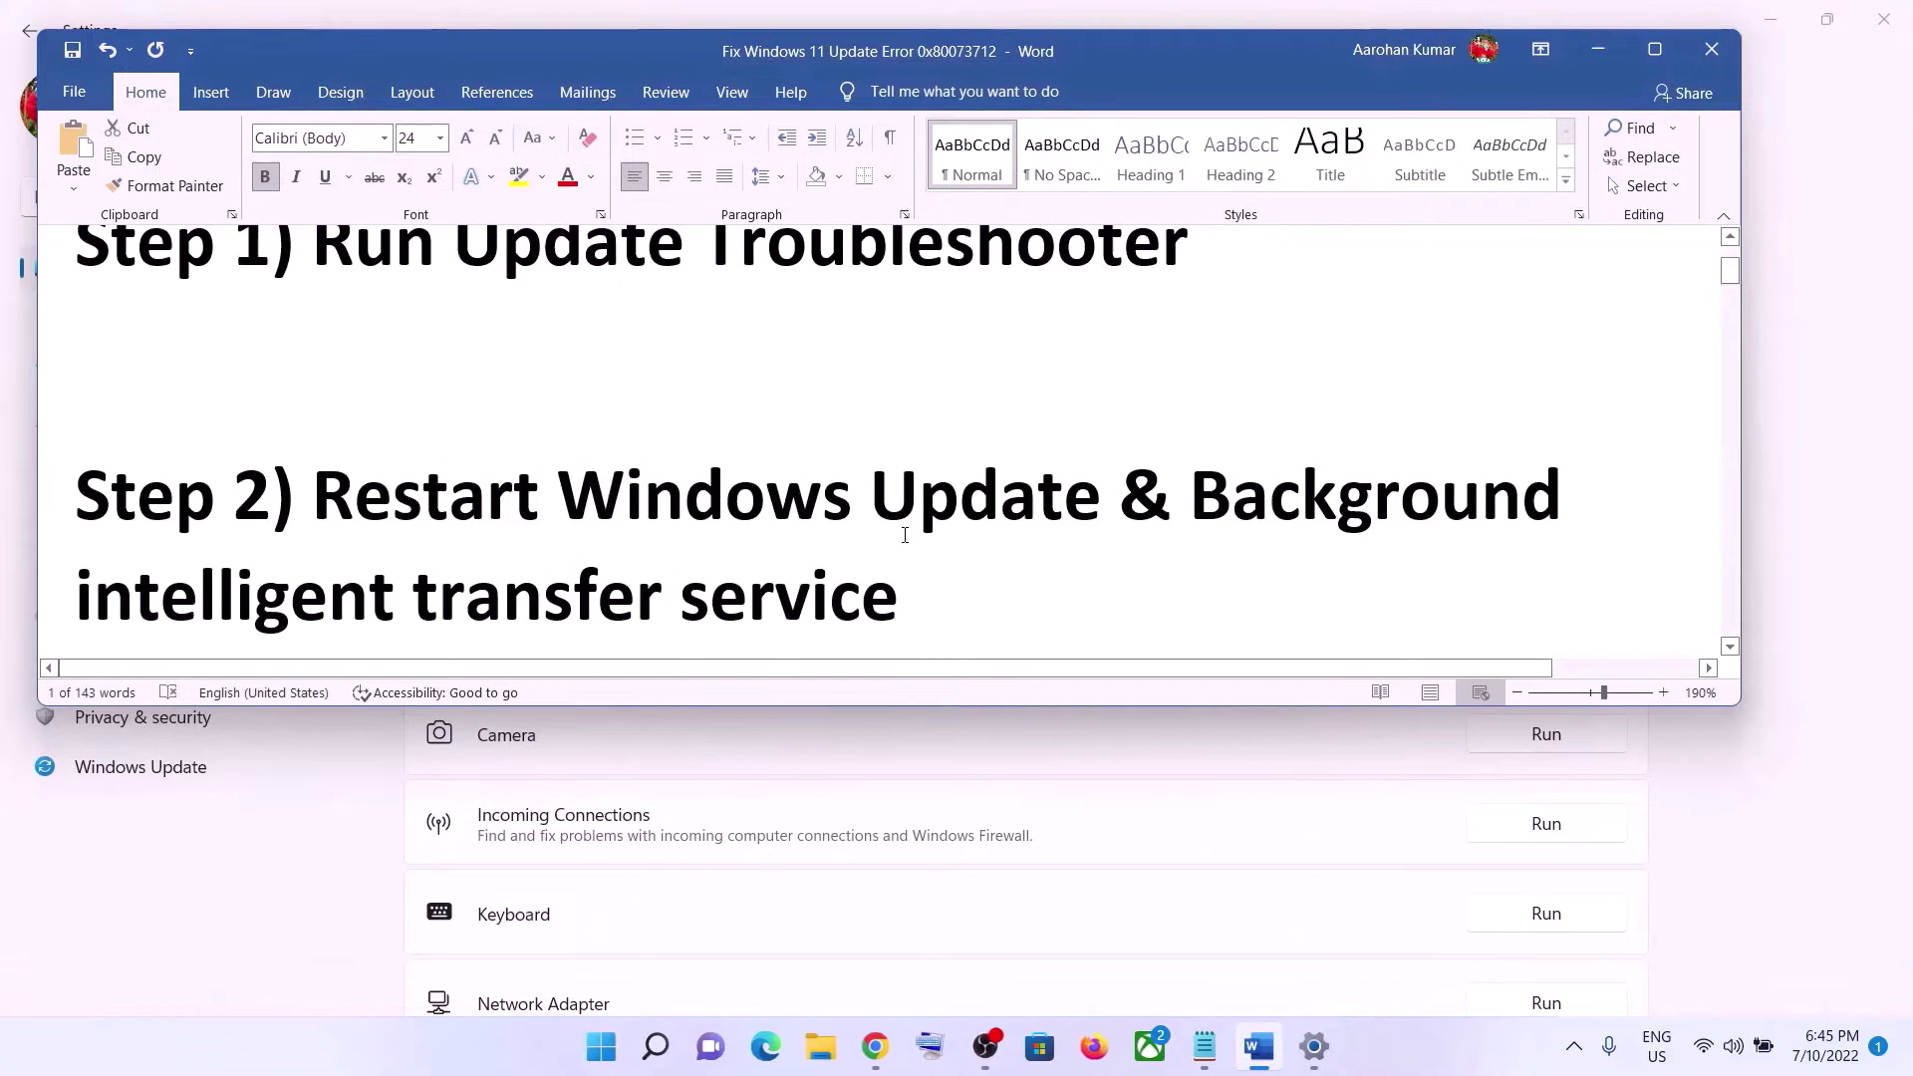
scroll(912, 536, "down", 2)
scroll(904, 535, "down", 3)
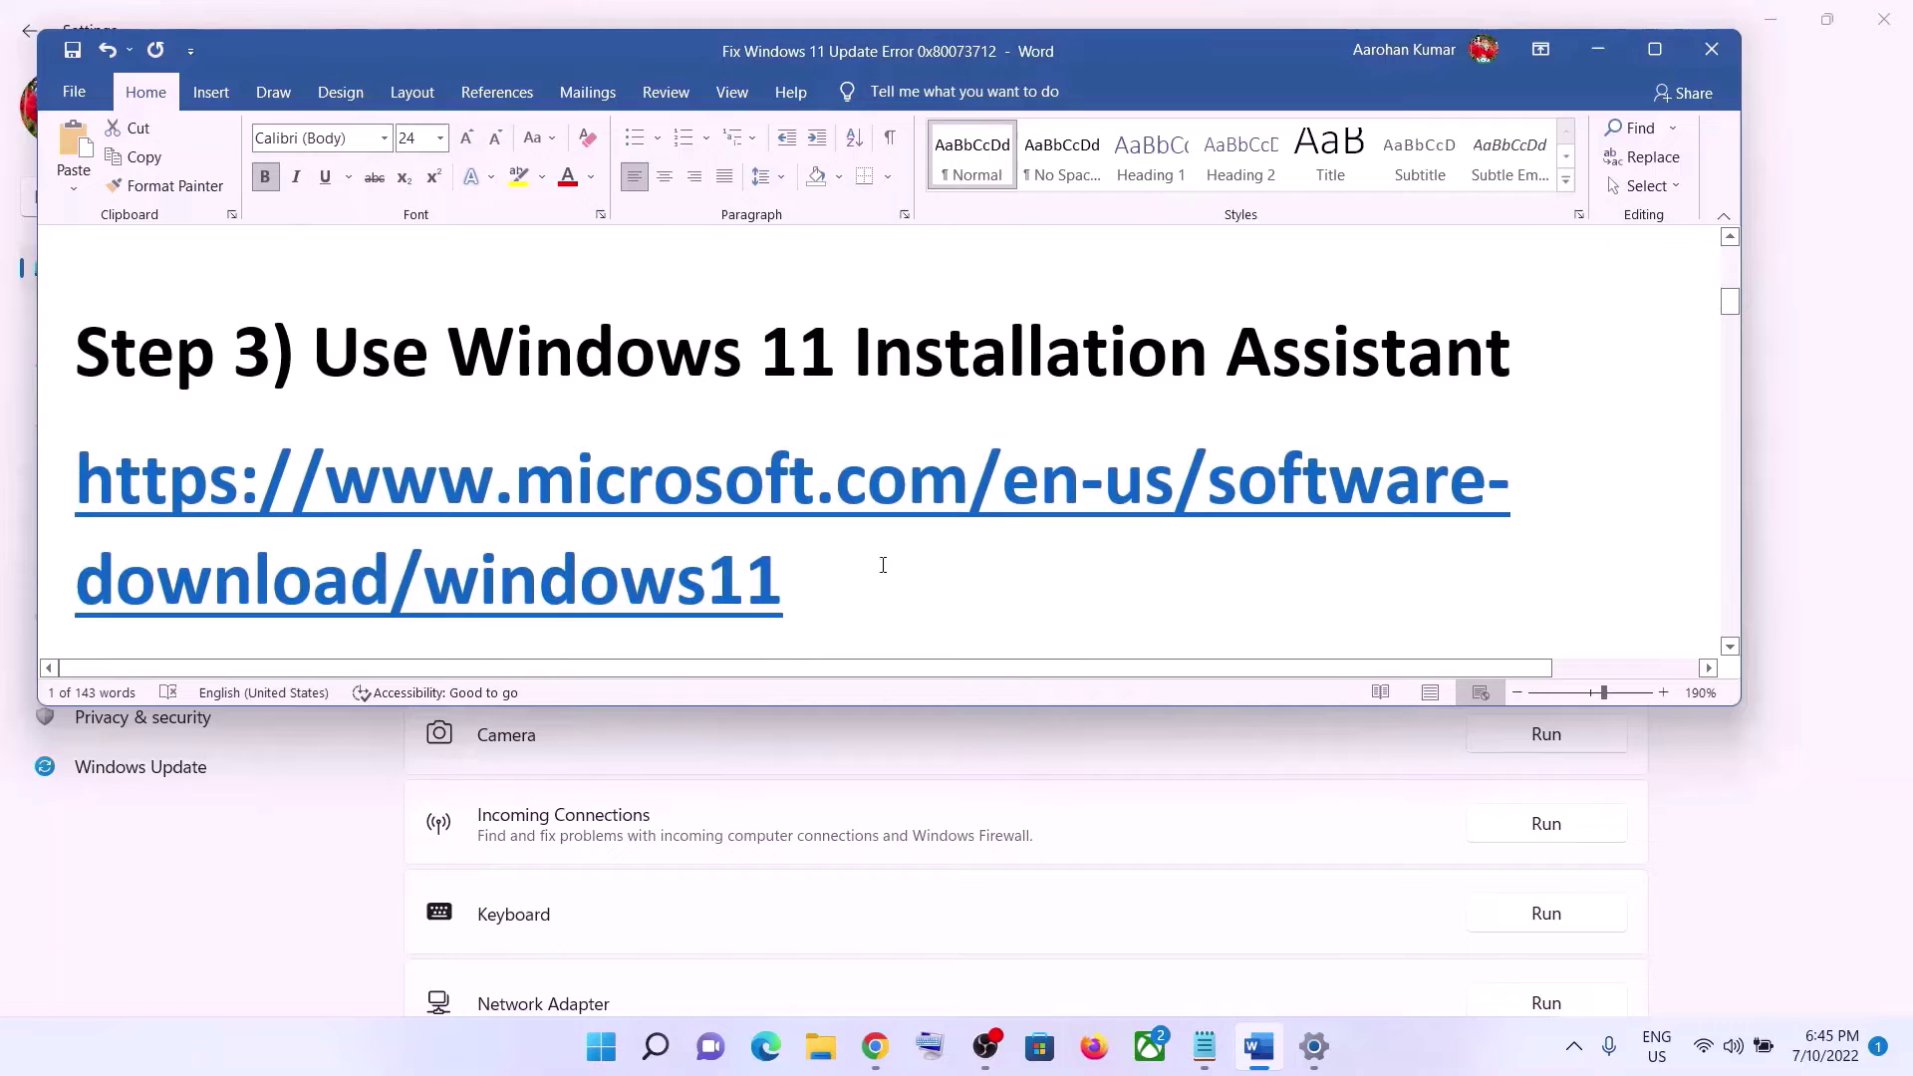
triple_click(834, 573)
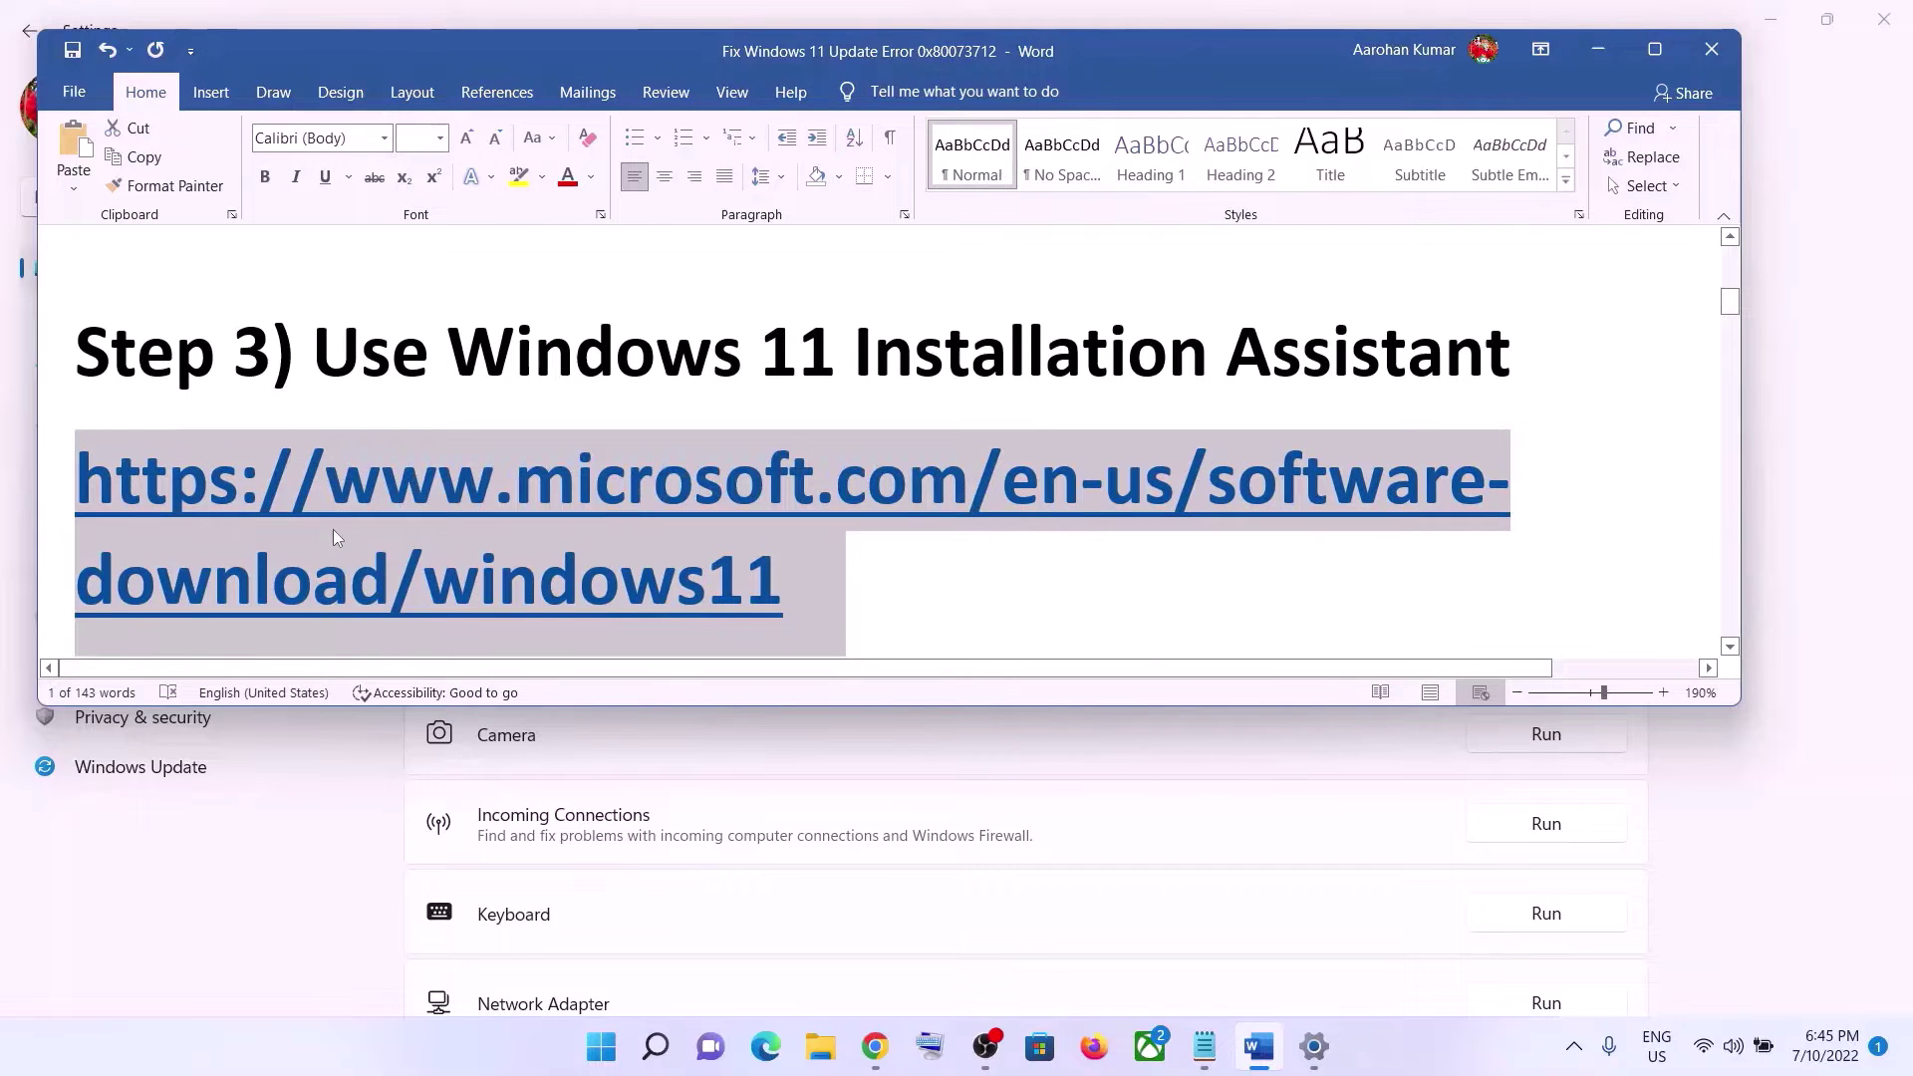
right_click(660, 530)
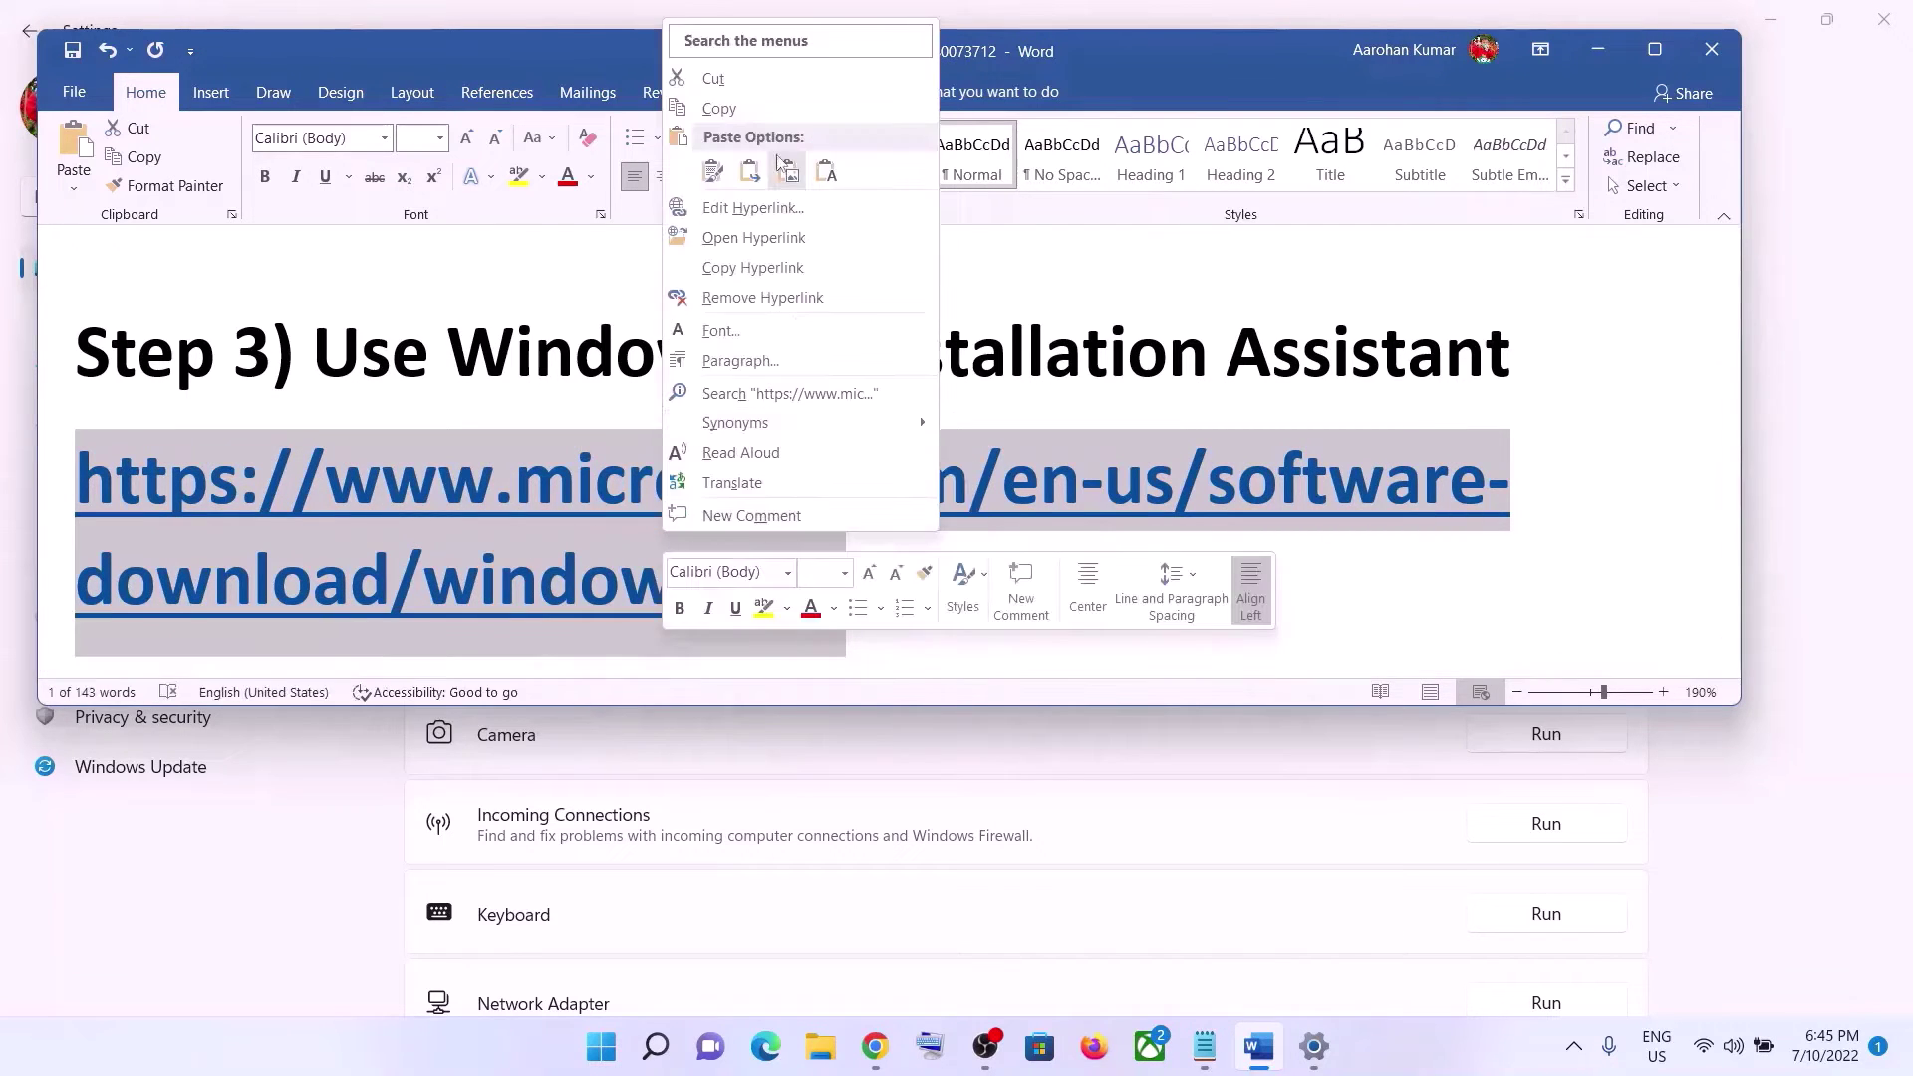
left_click(751, 111)
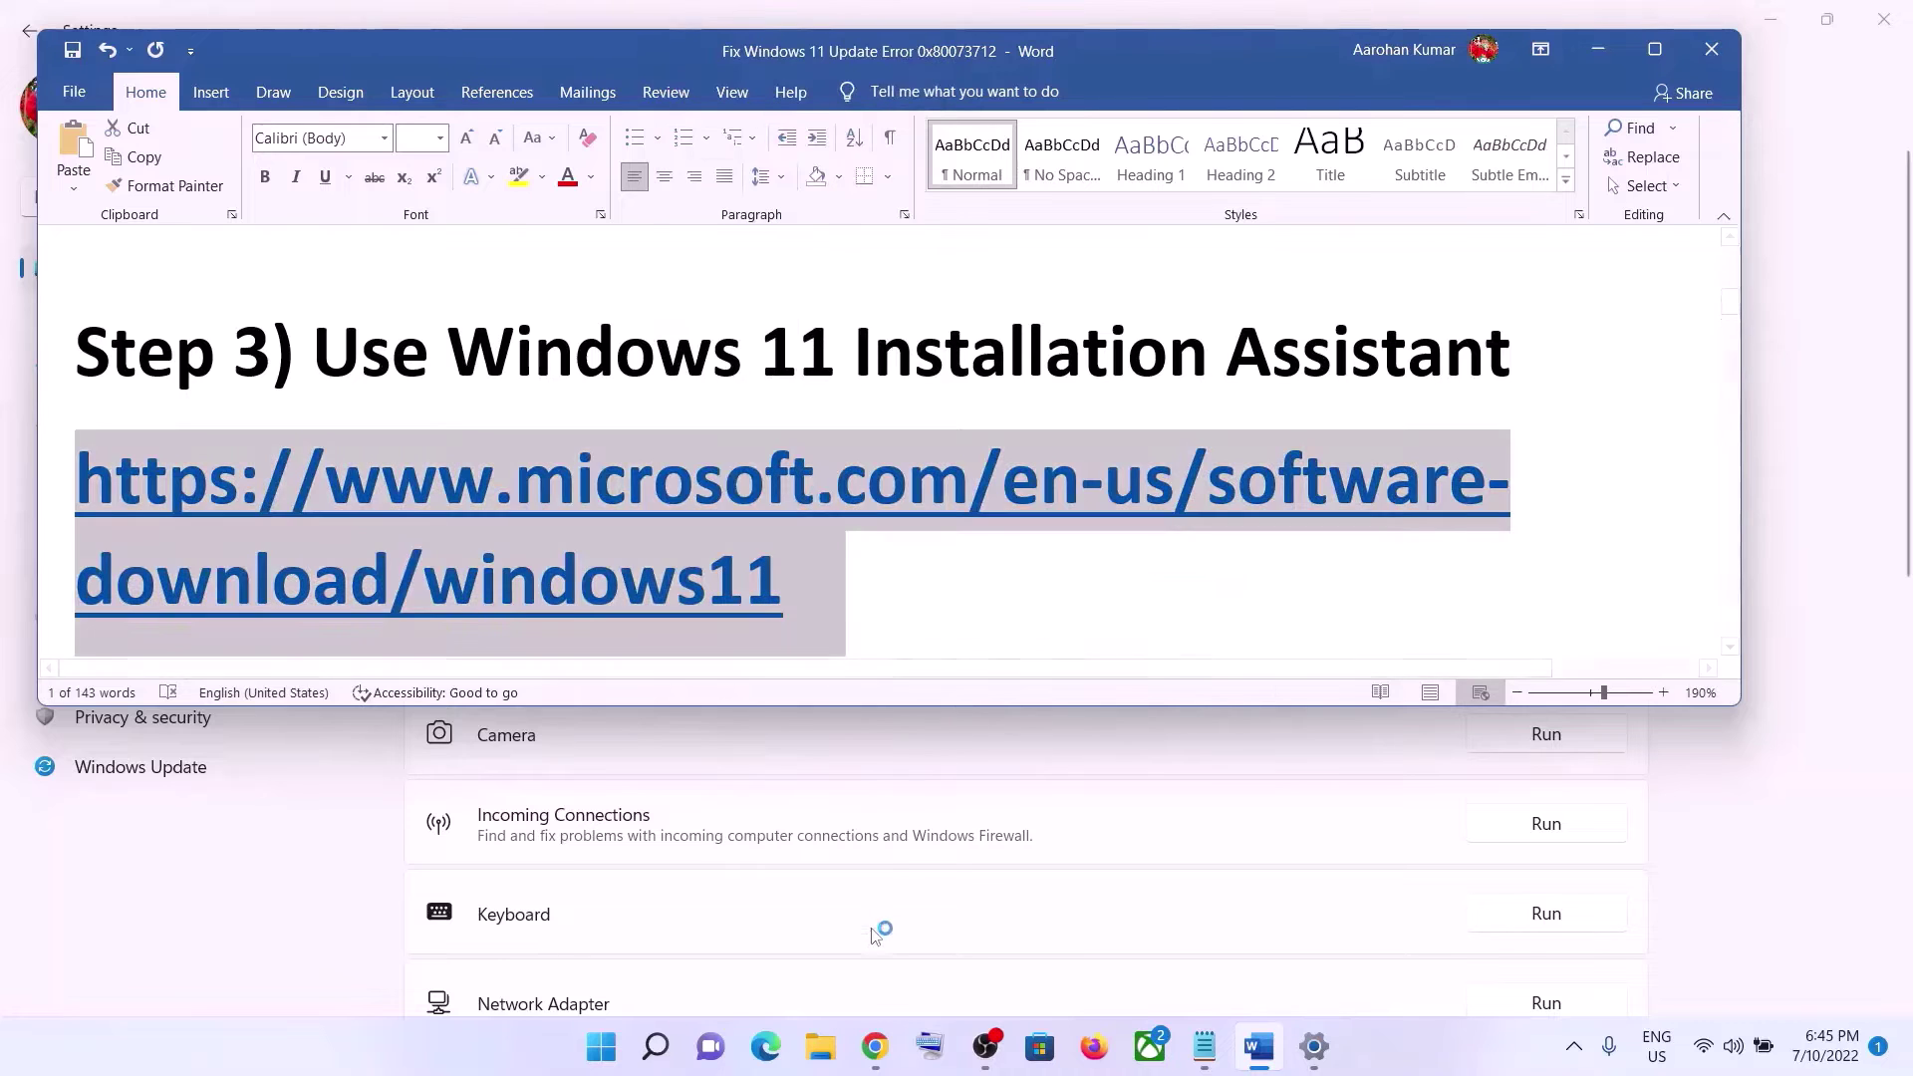
left_click(876, 1046)
Step: Download and run the Windows 11 Installation Assistant, closing it after it reports up to date
scroll(757, 662, "down", 1)
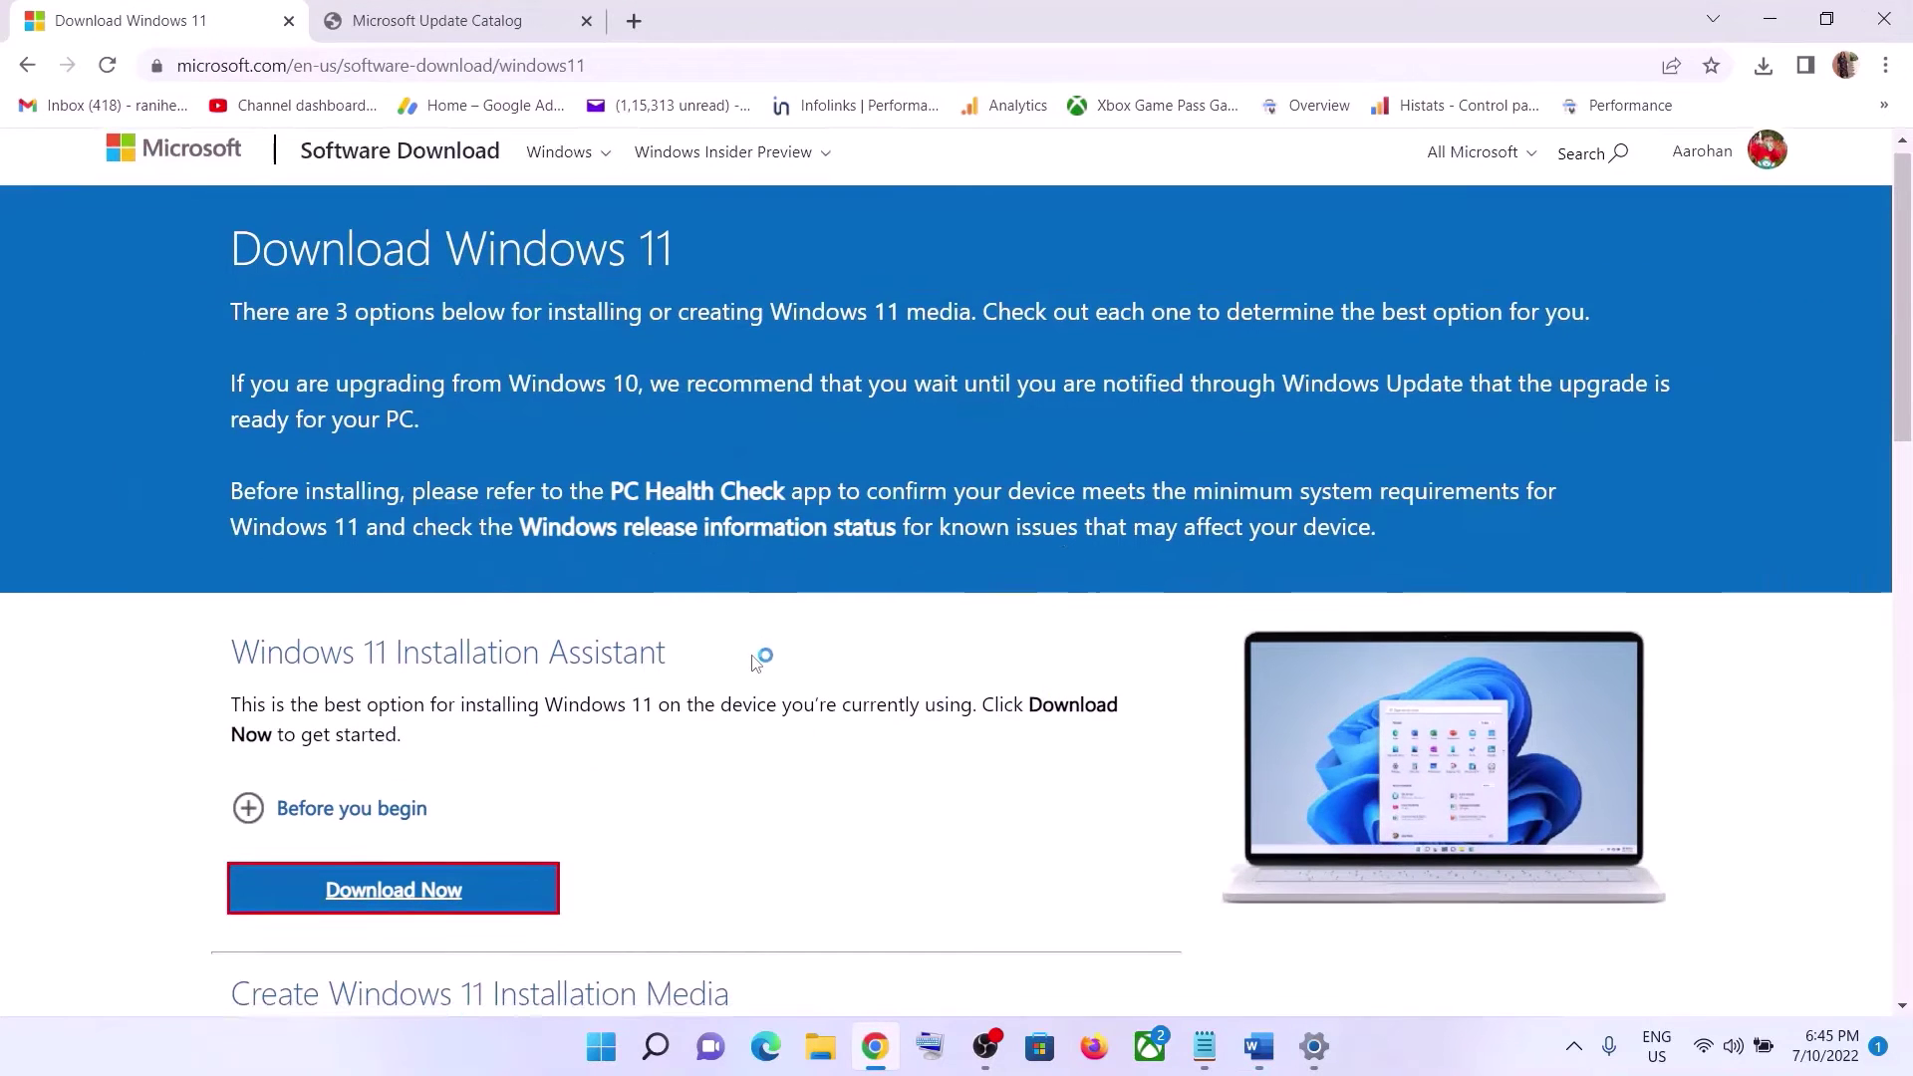
scroll(755, 661, "down", 1)
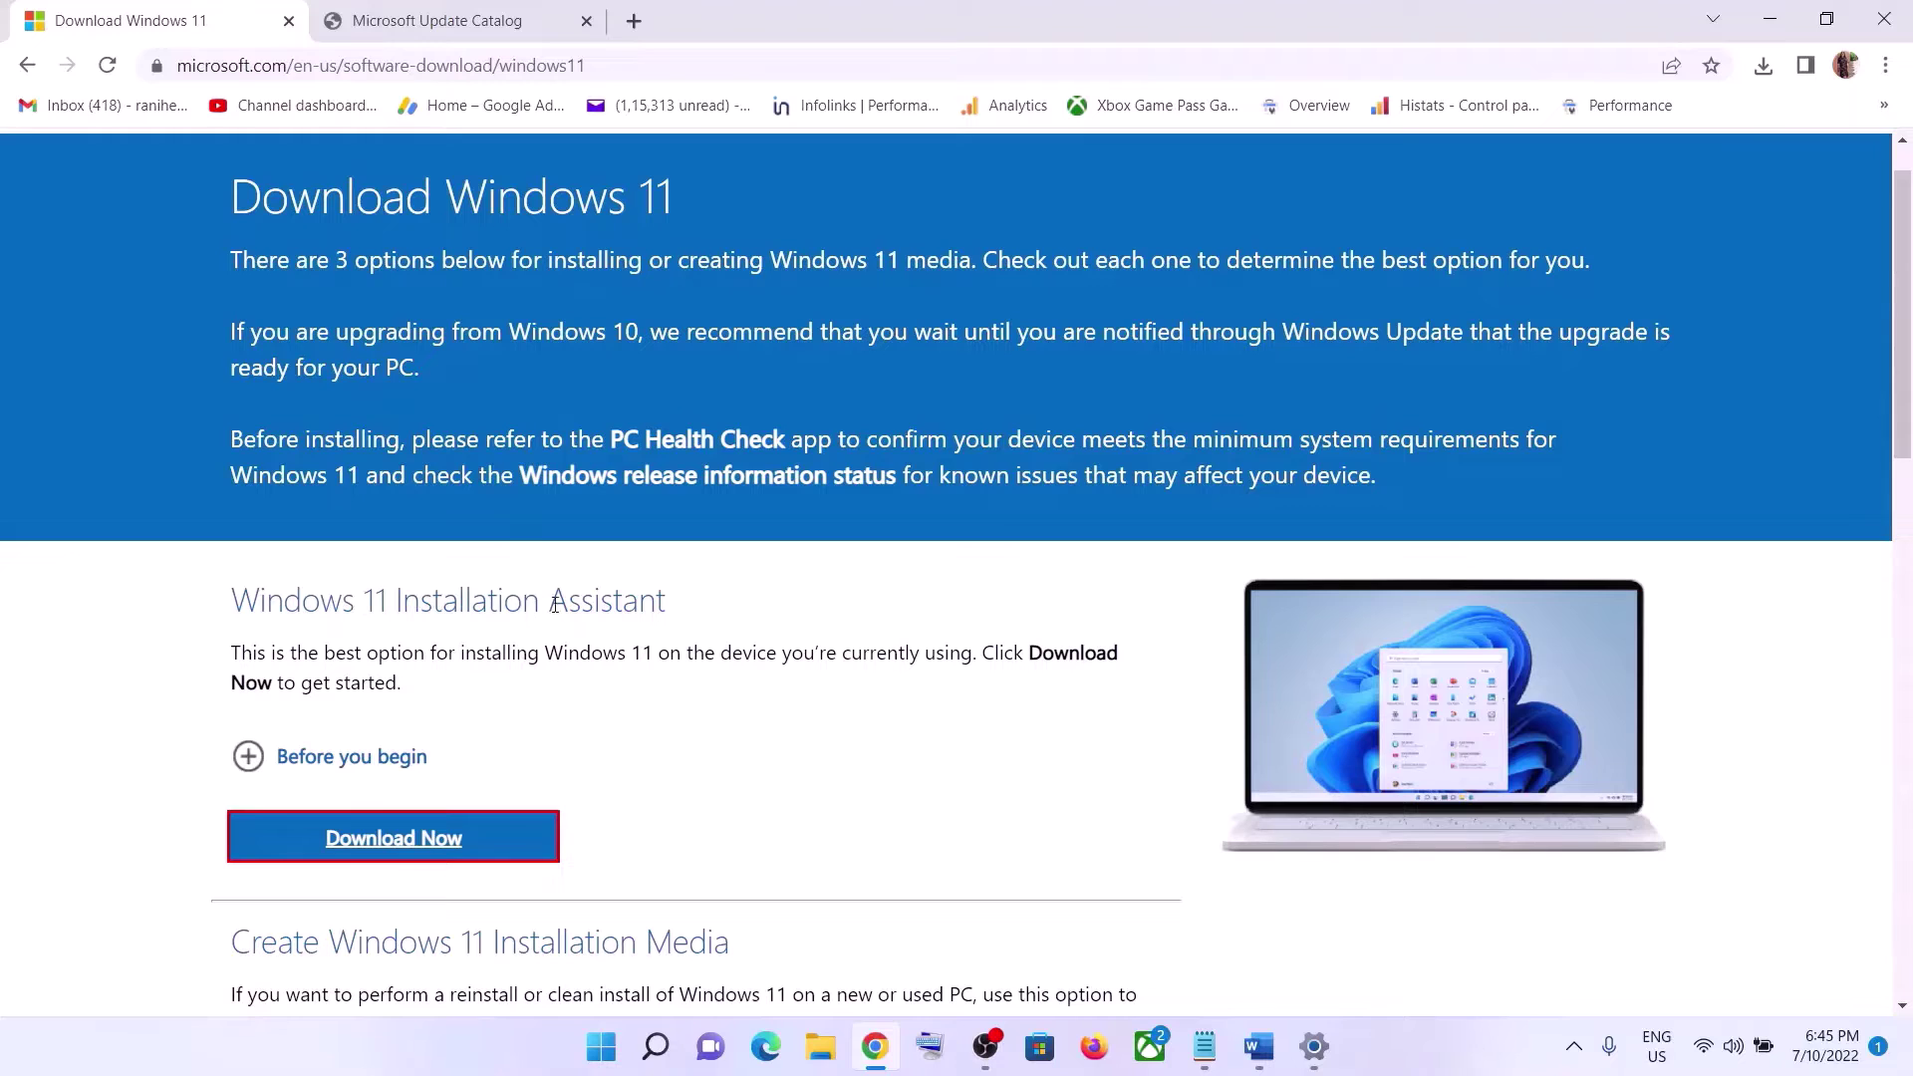
left_click(455, 840)
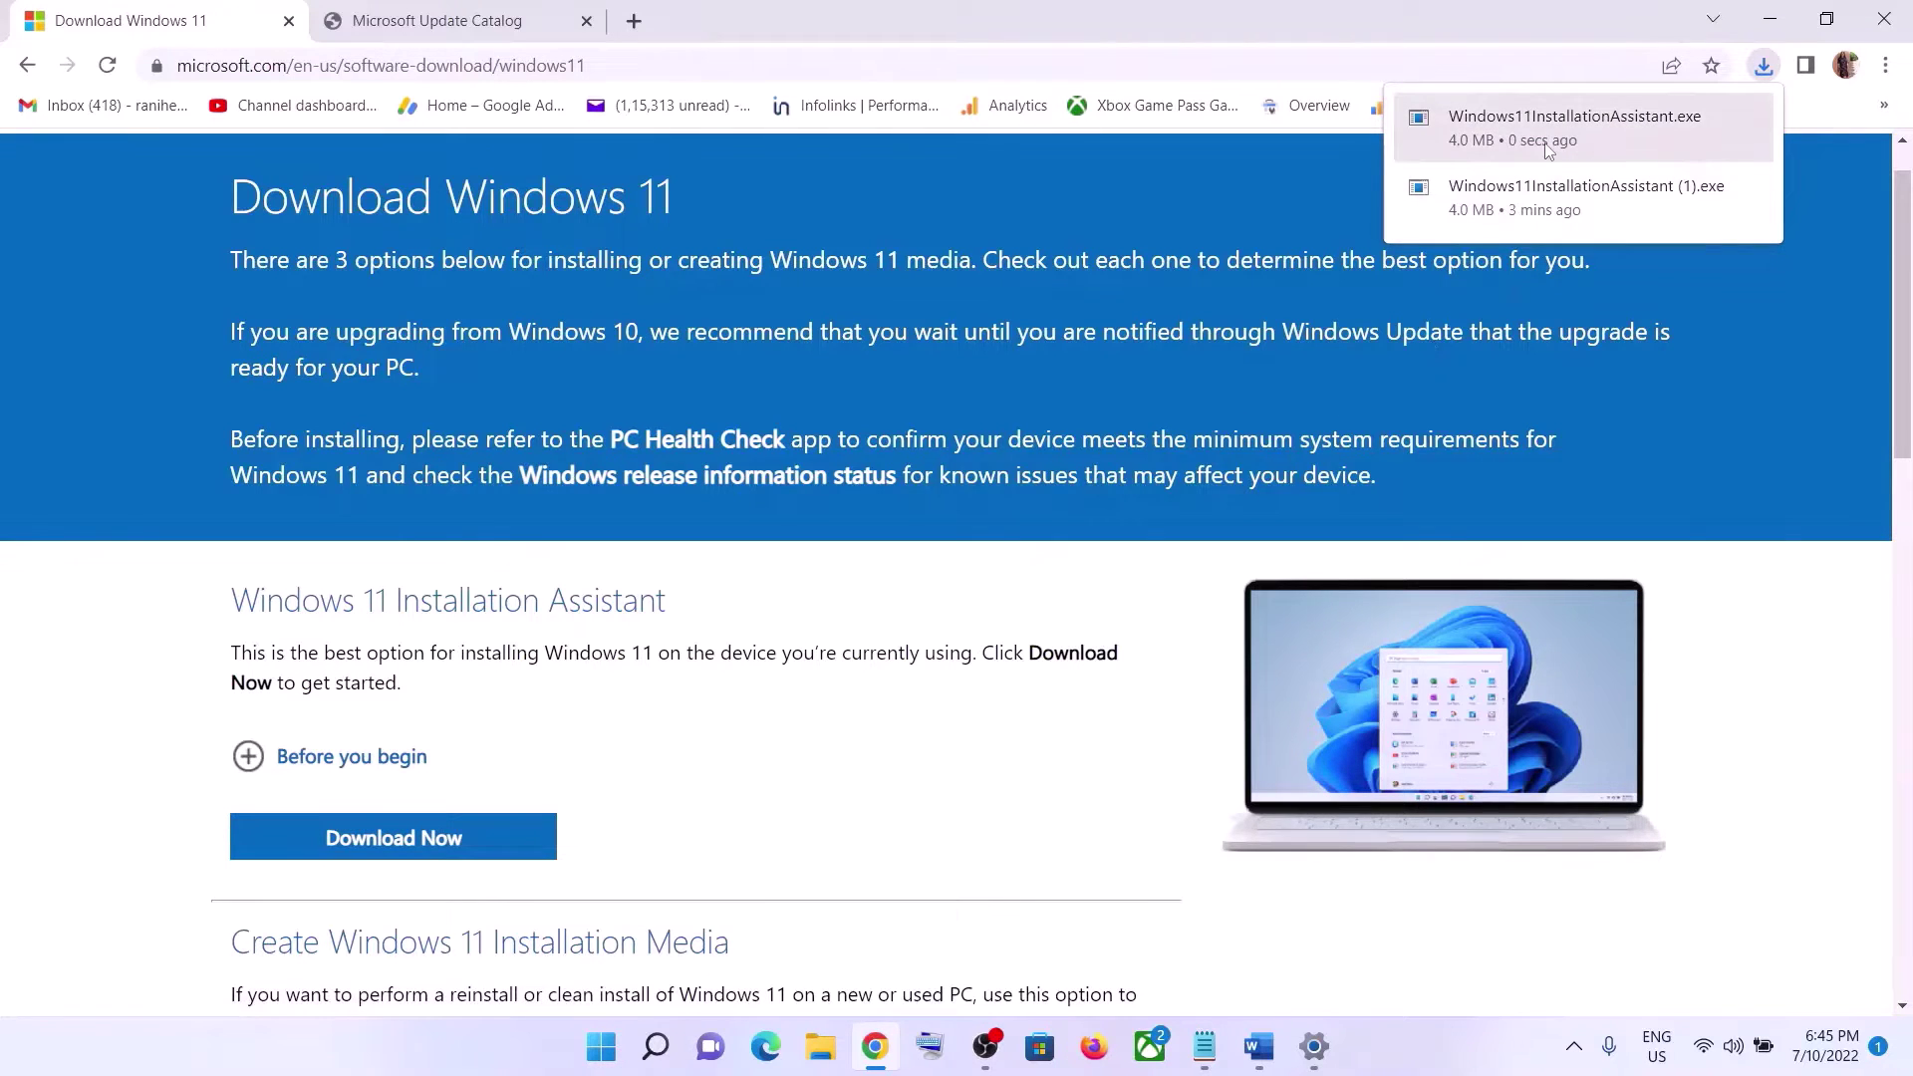
left_click(1544, 141)
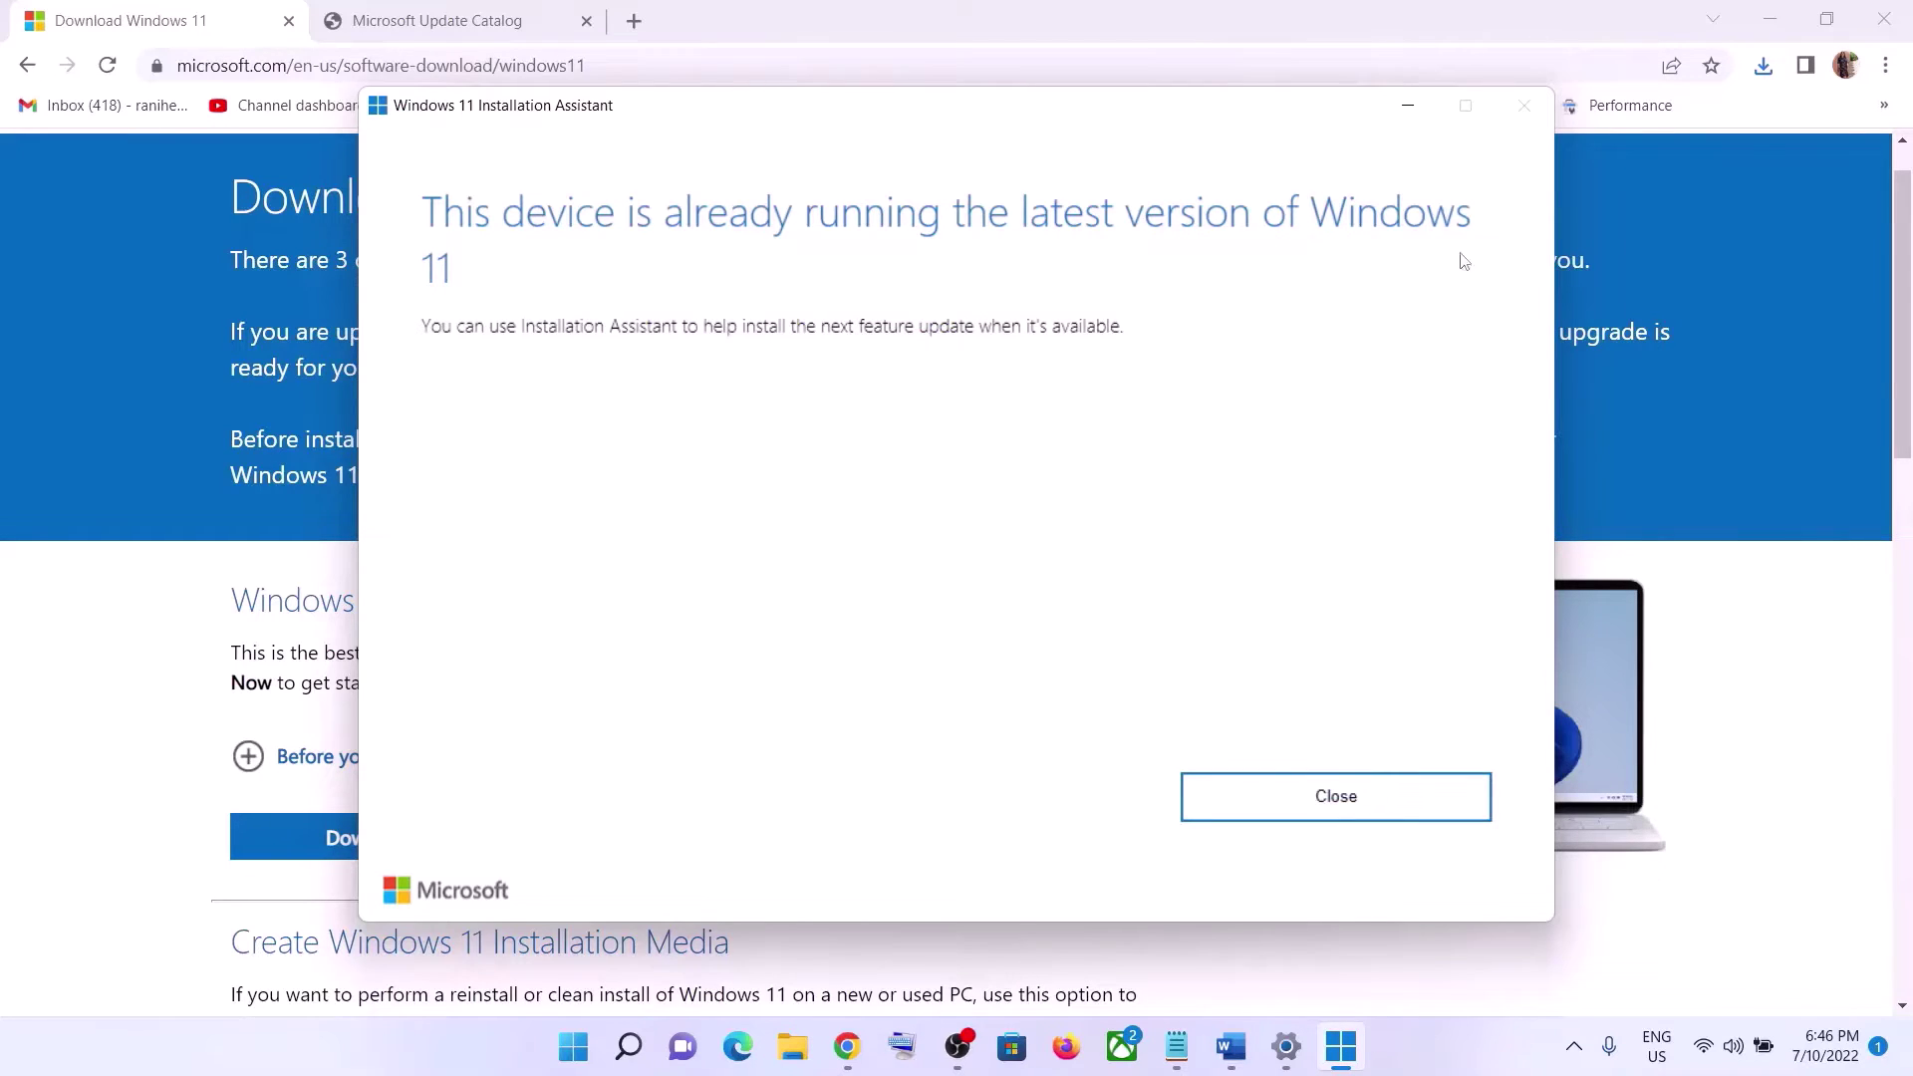
left_click(1345, 800)
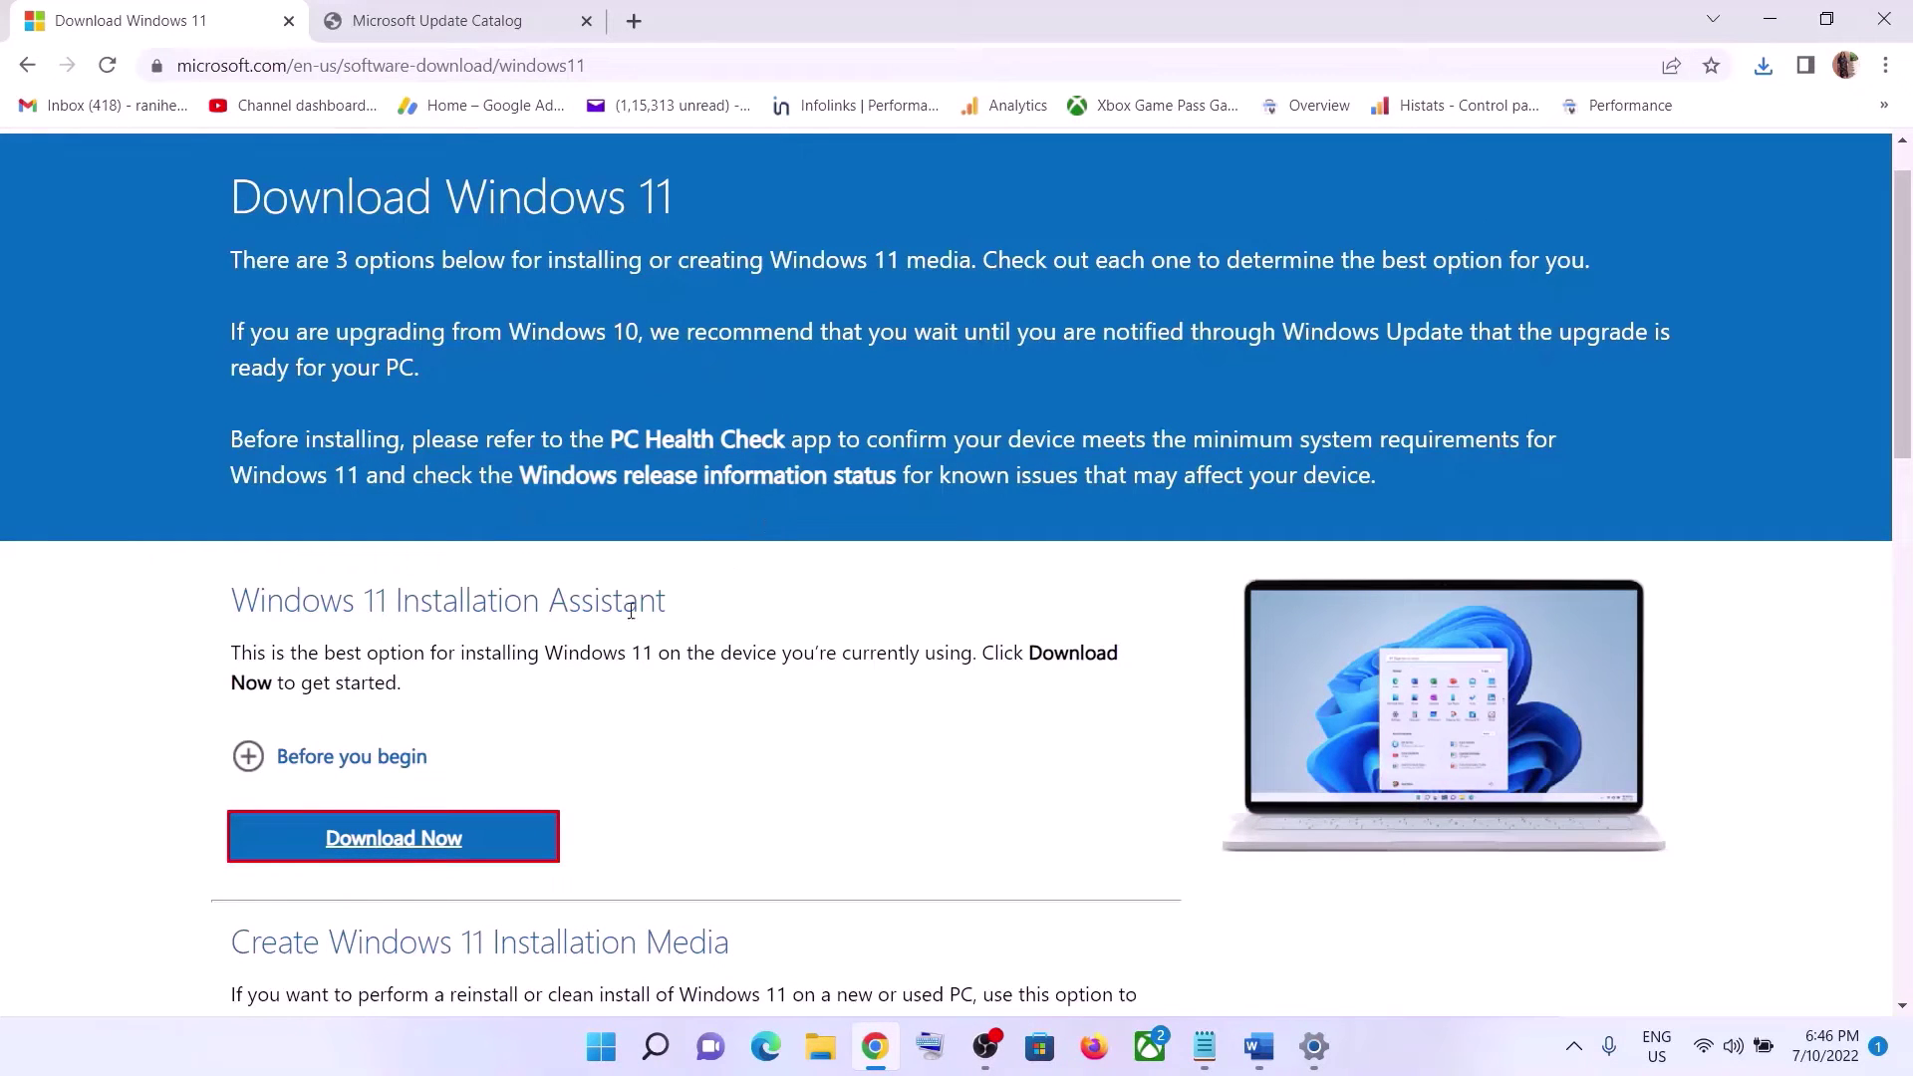
Step: Set the Windows11InstallationAssistant file in Downloads to Windows 7 compatibility mode
left_click(815, 1049)
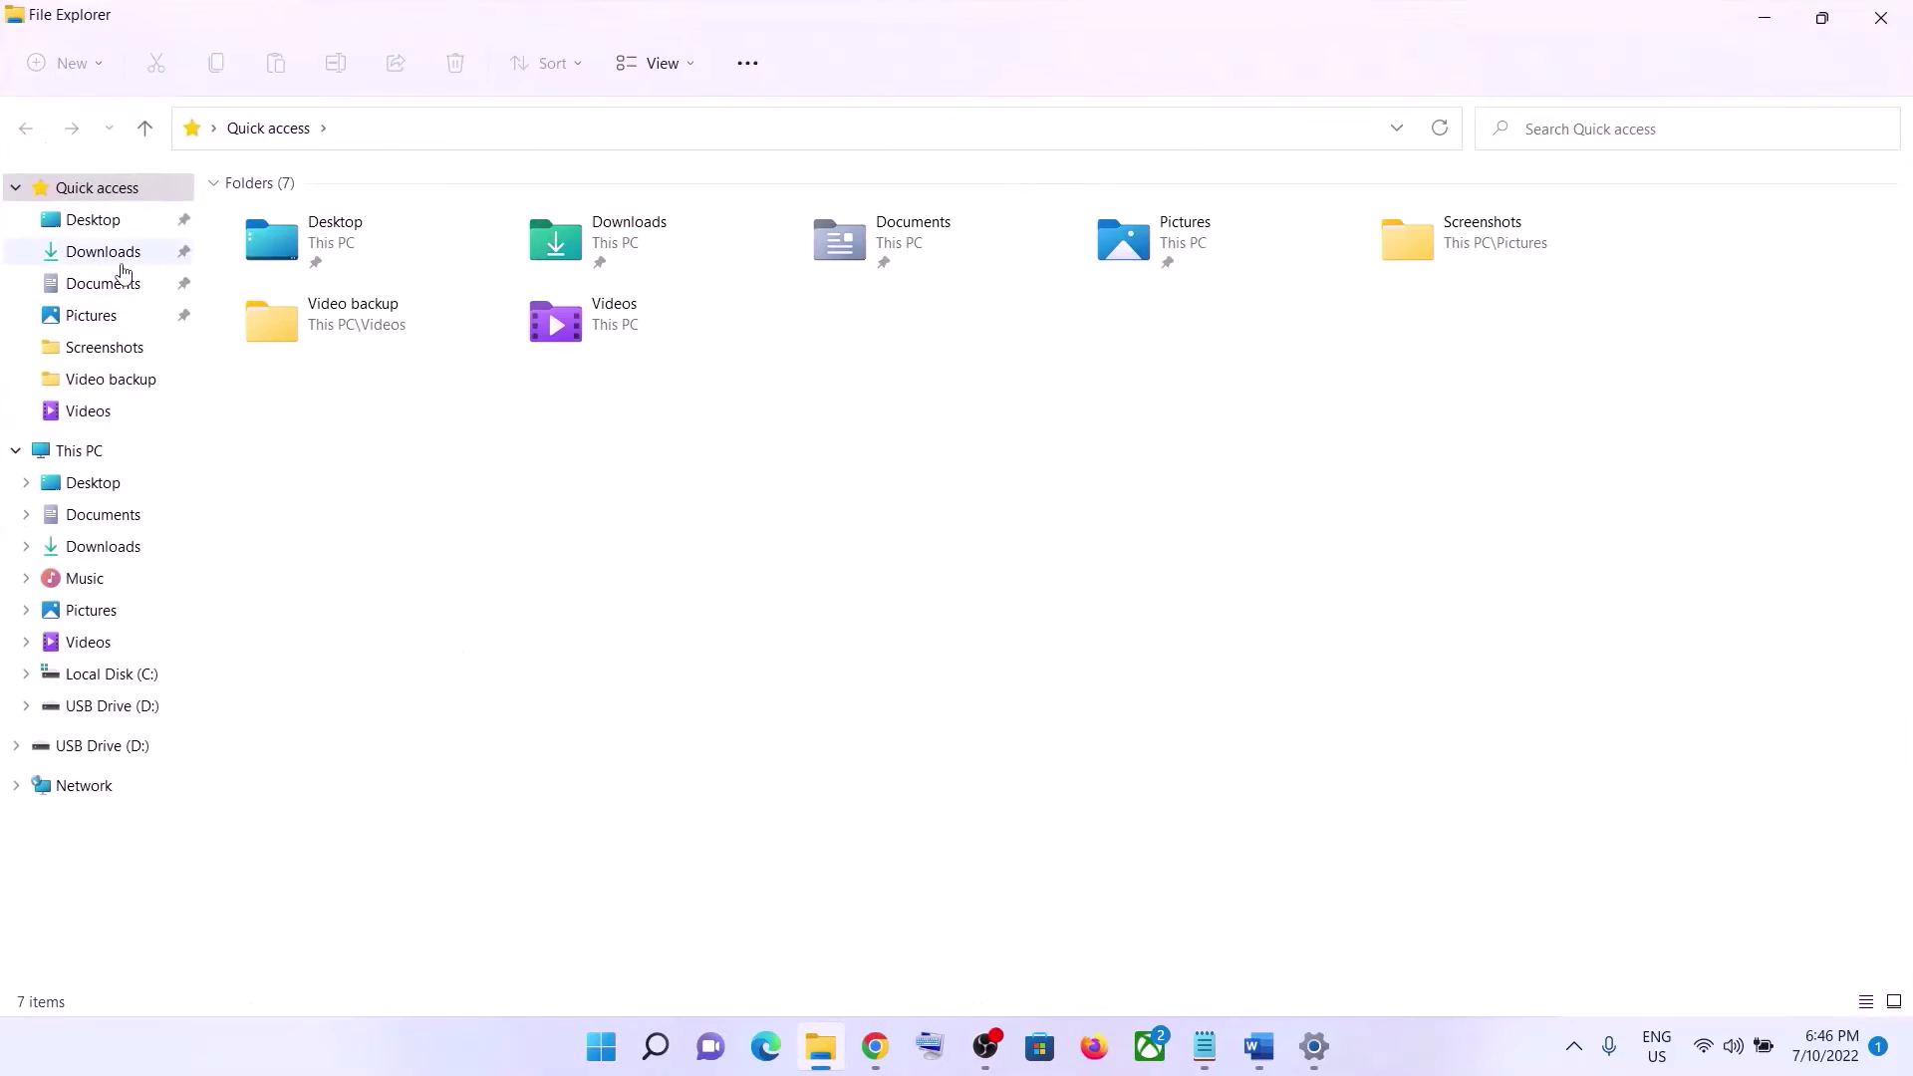
left_click(121, 263)
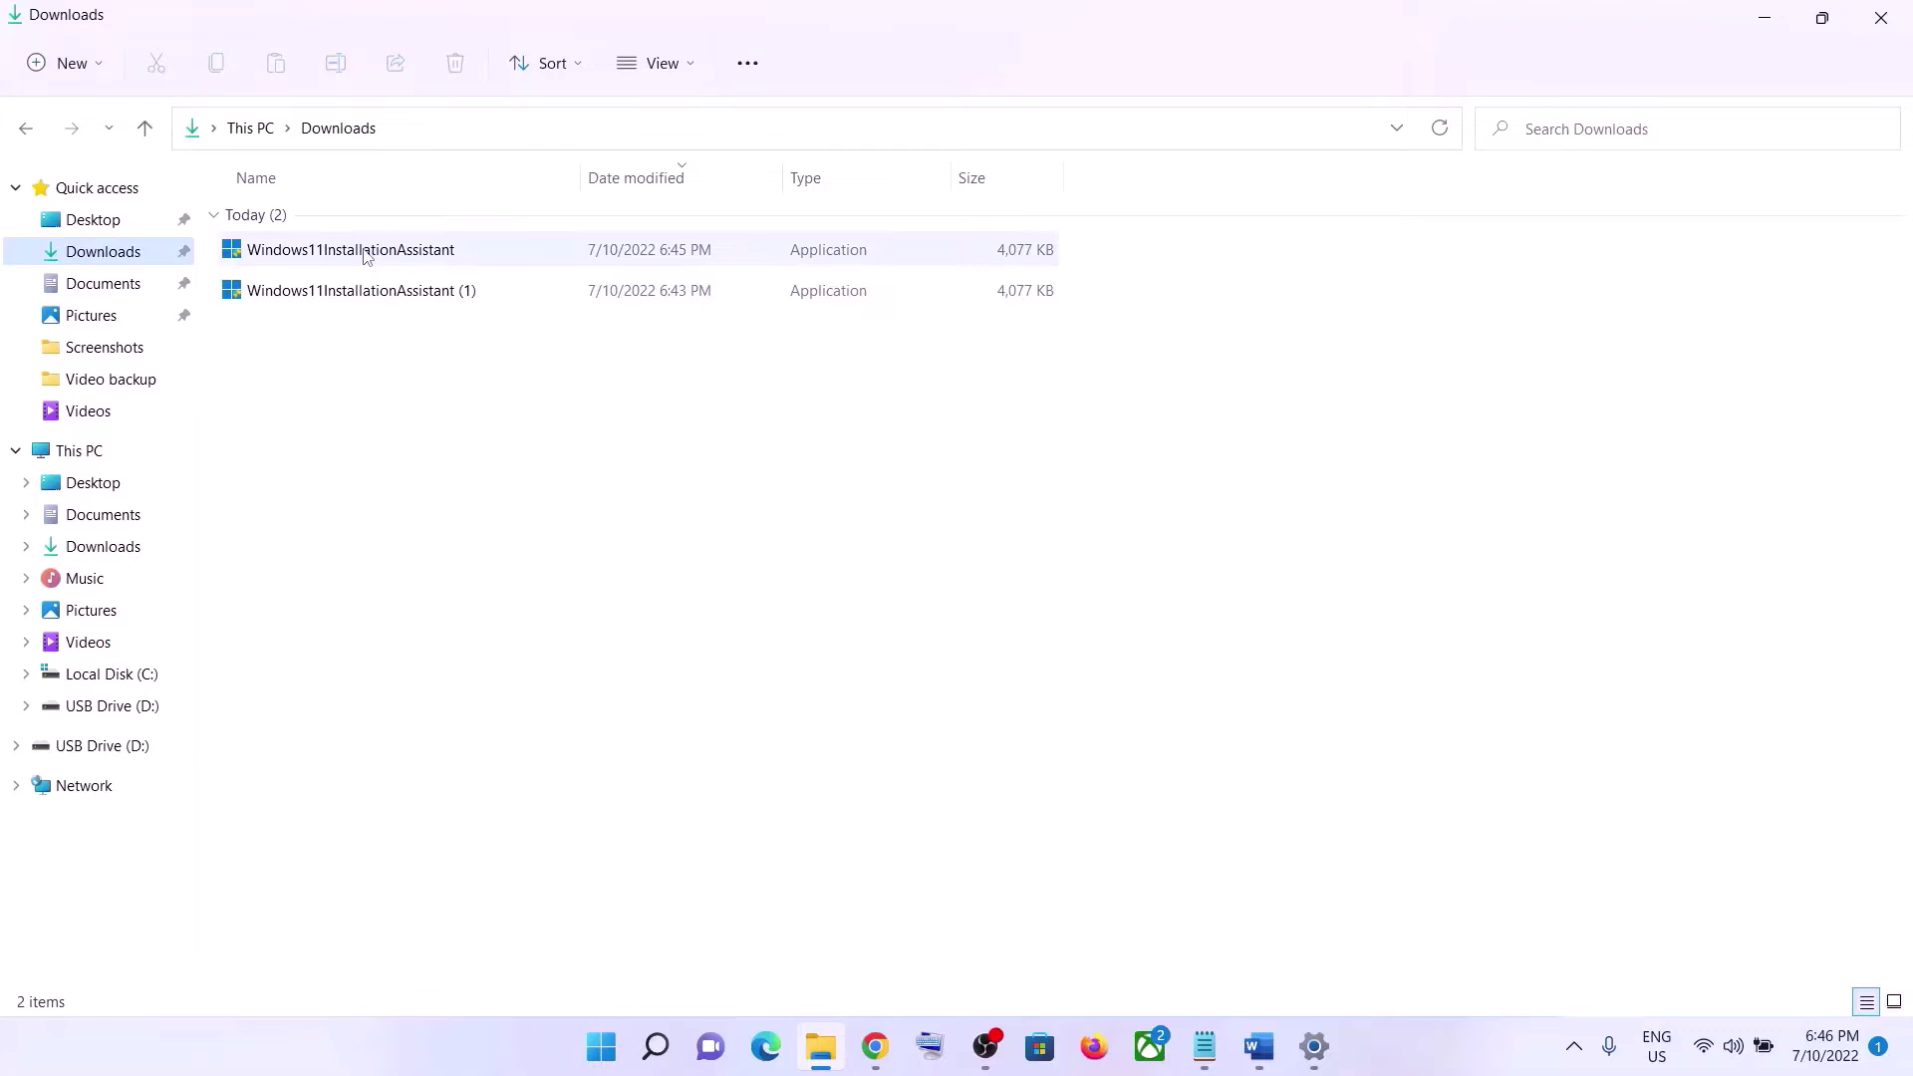
left_click(365, 257)
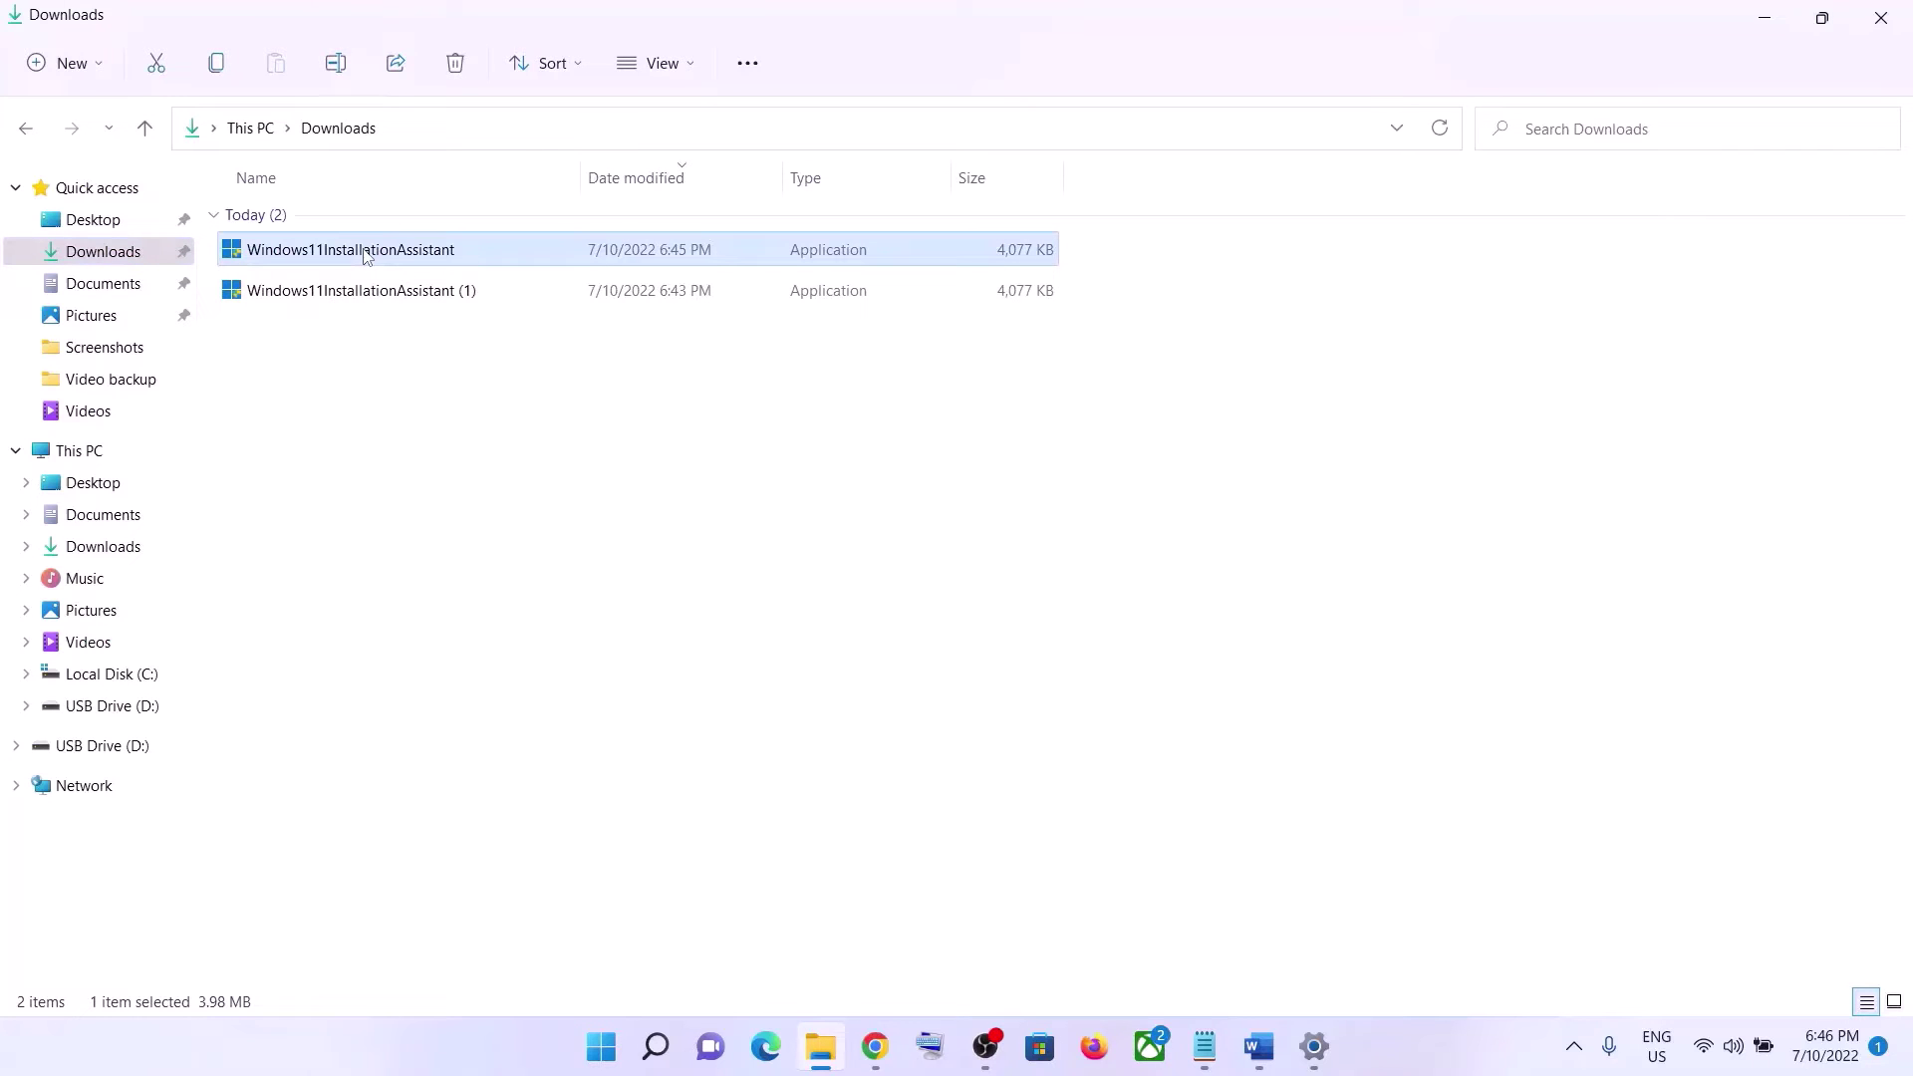
right_click(365, 256)
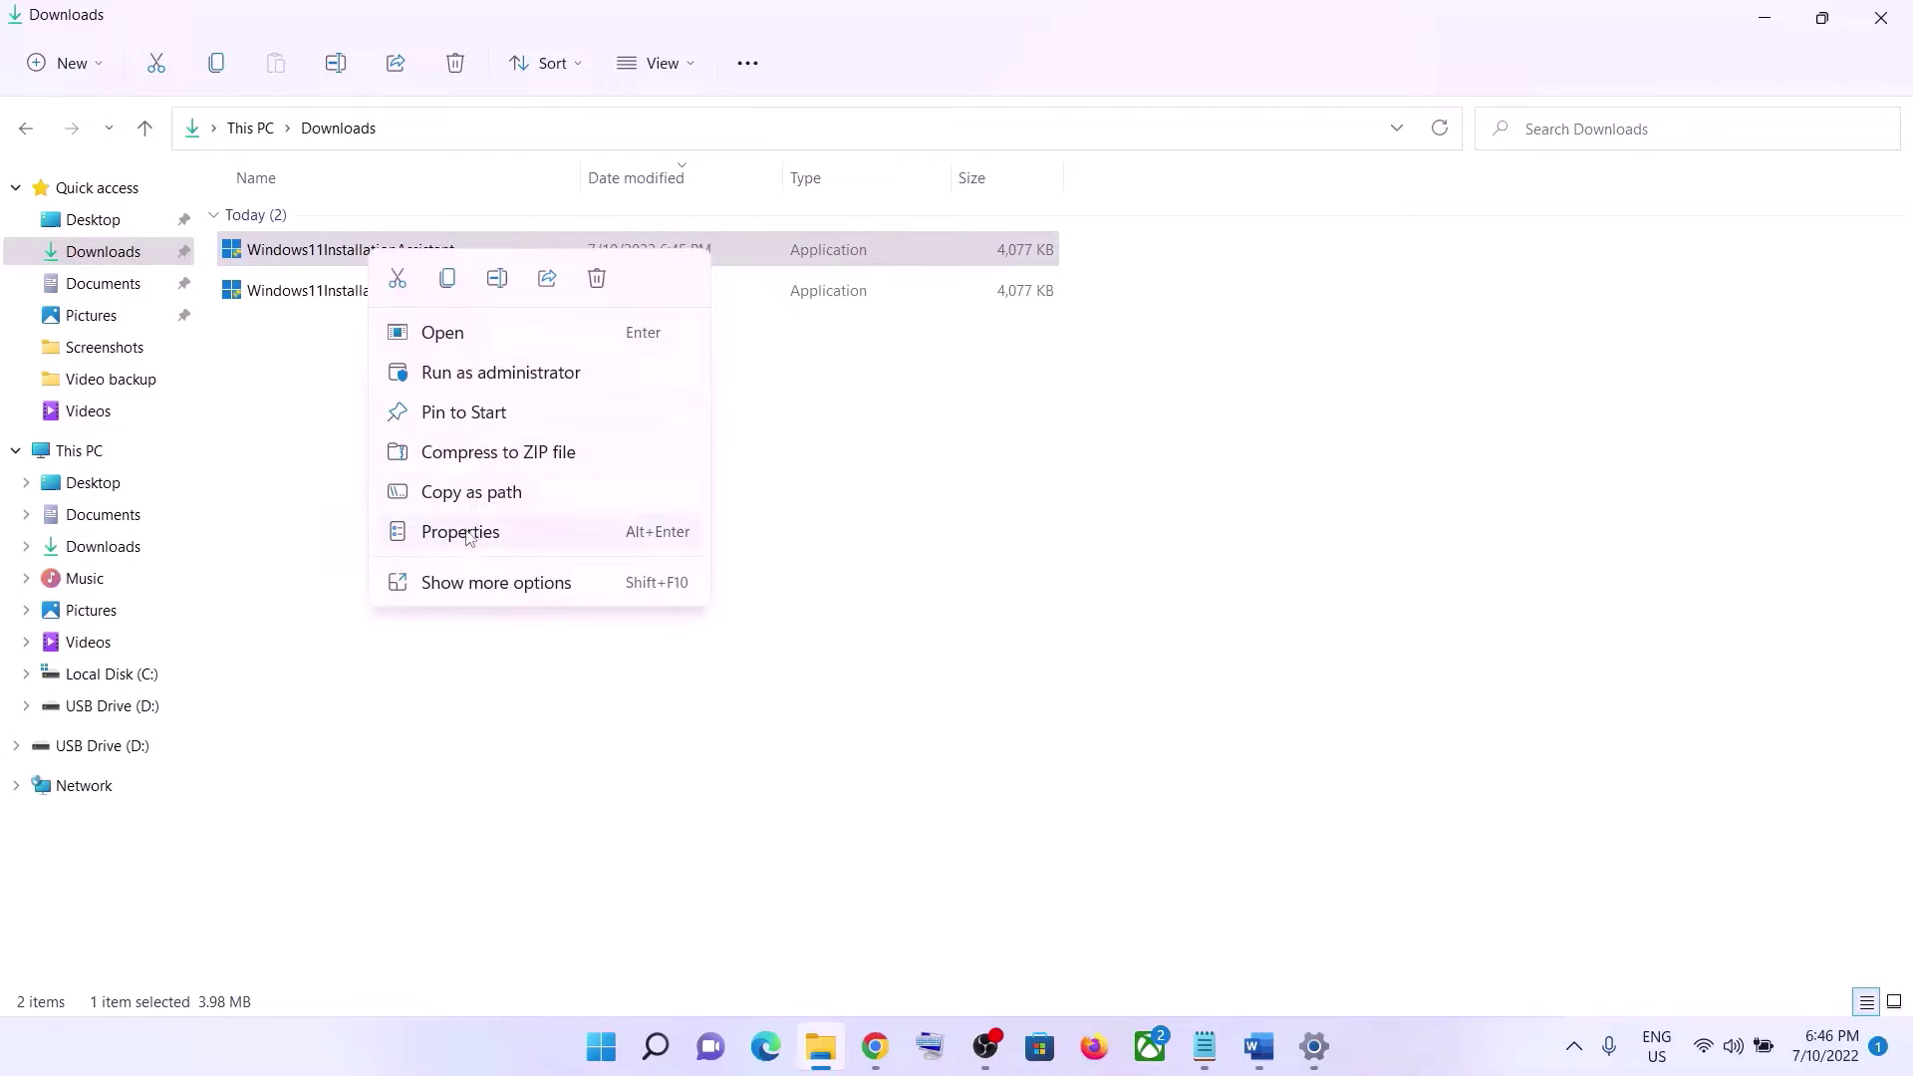
left_click(461, 532)
left_click(641, 338)
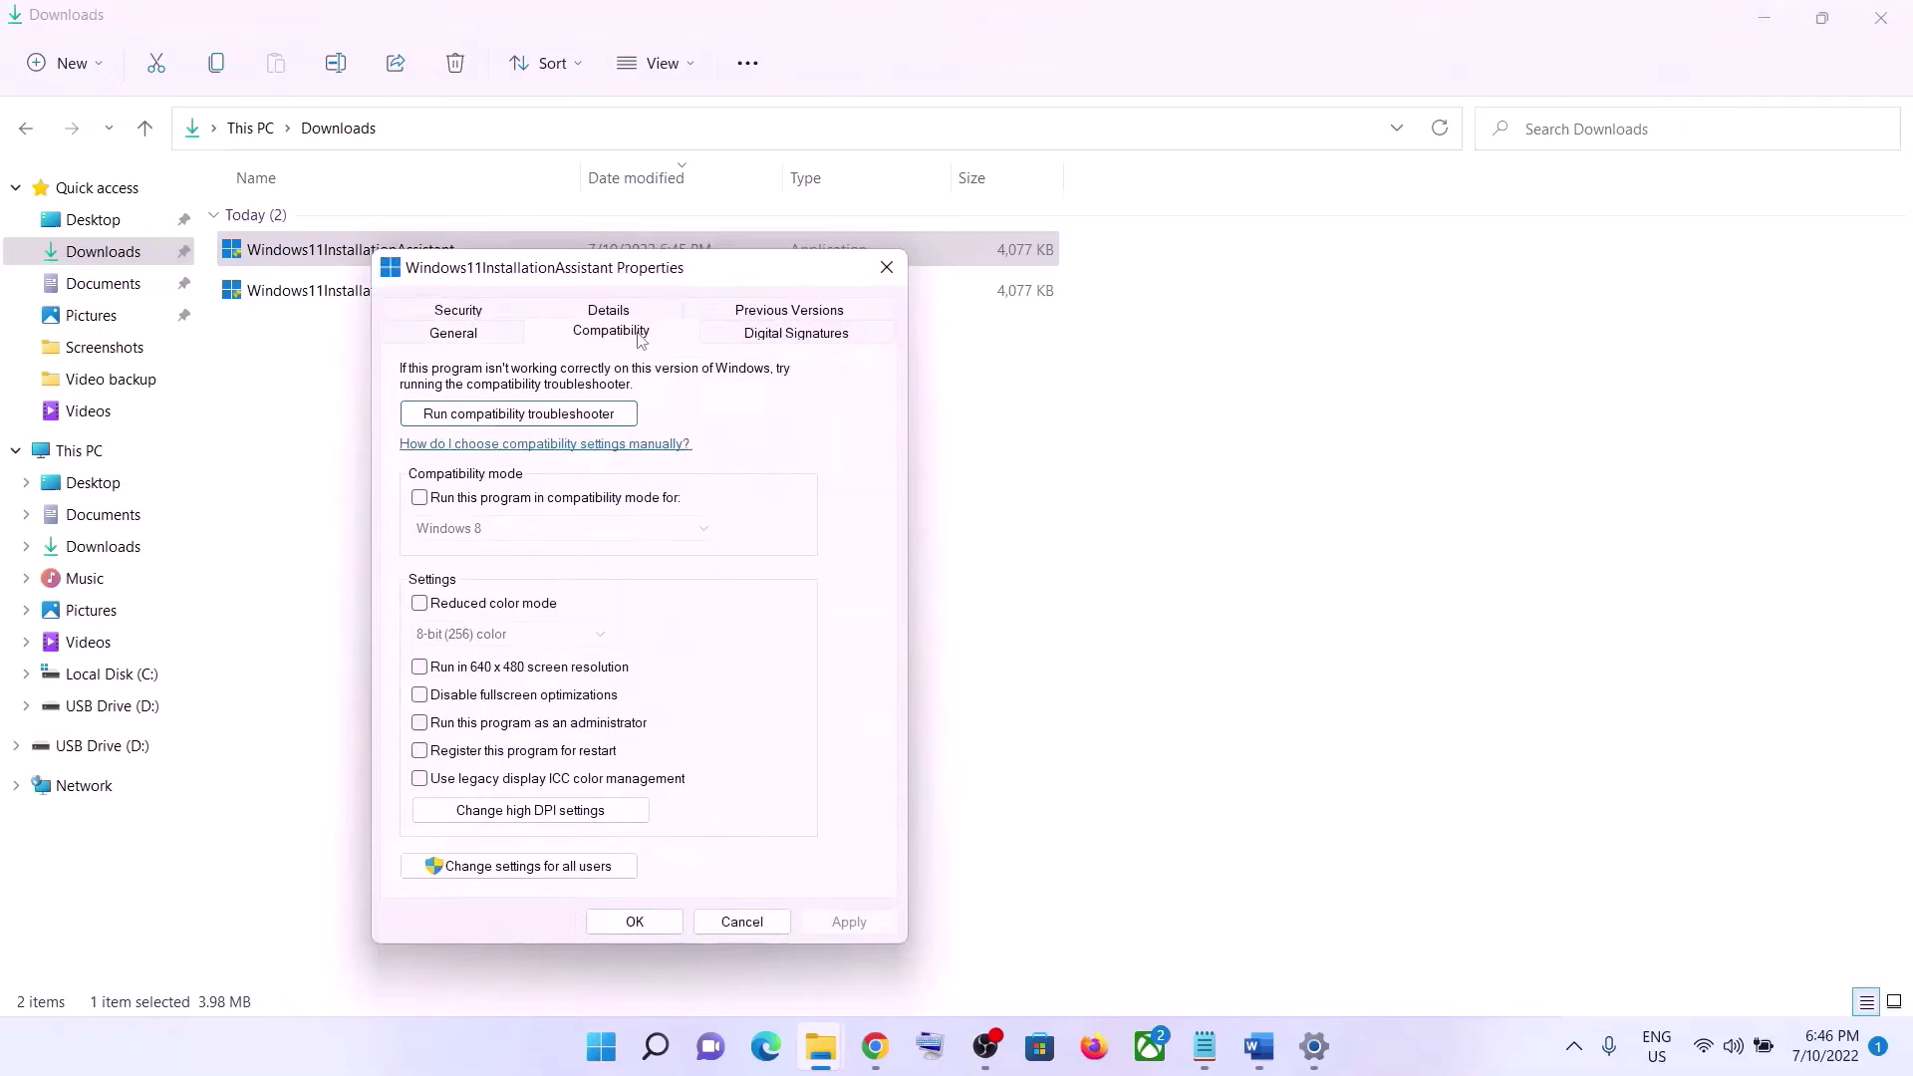
left_click(419, 498)
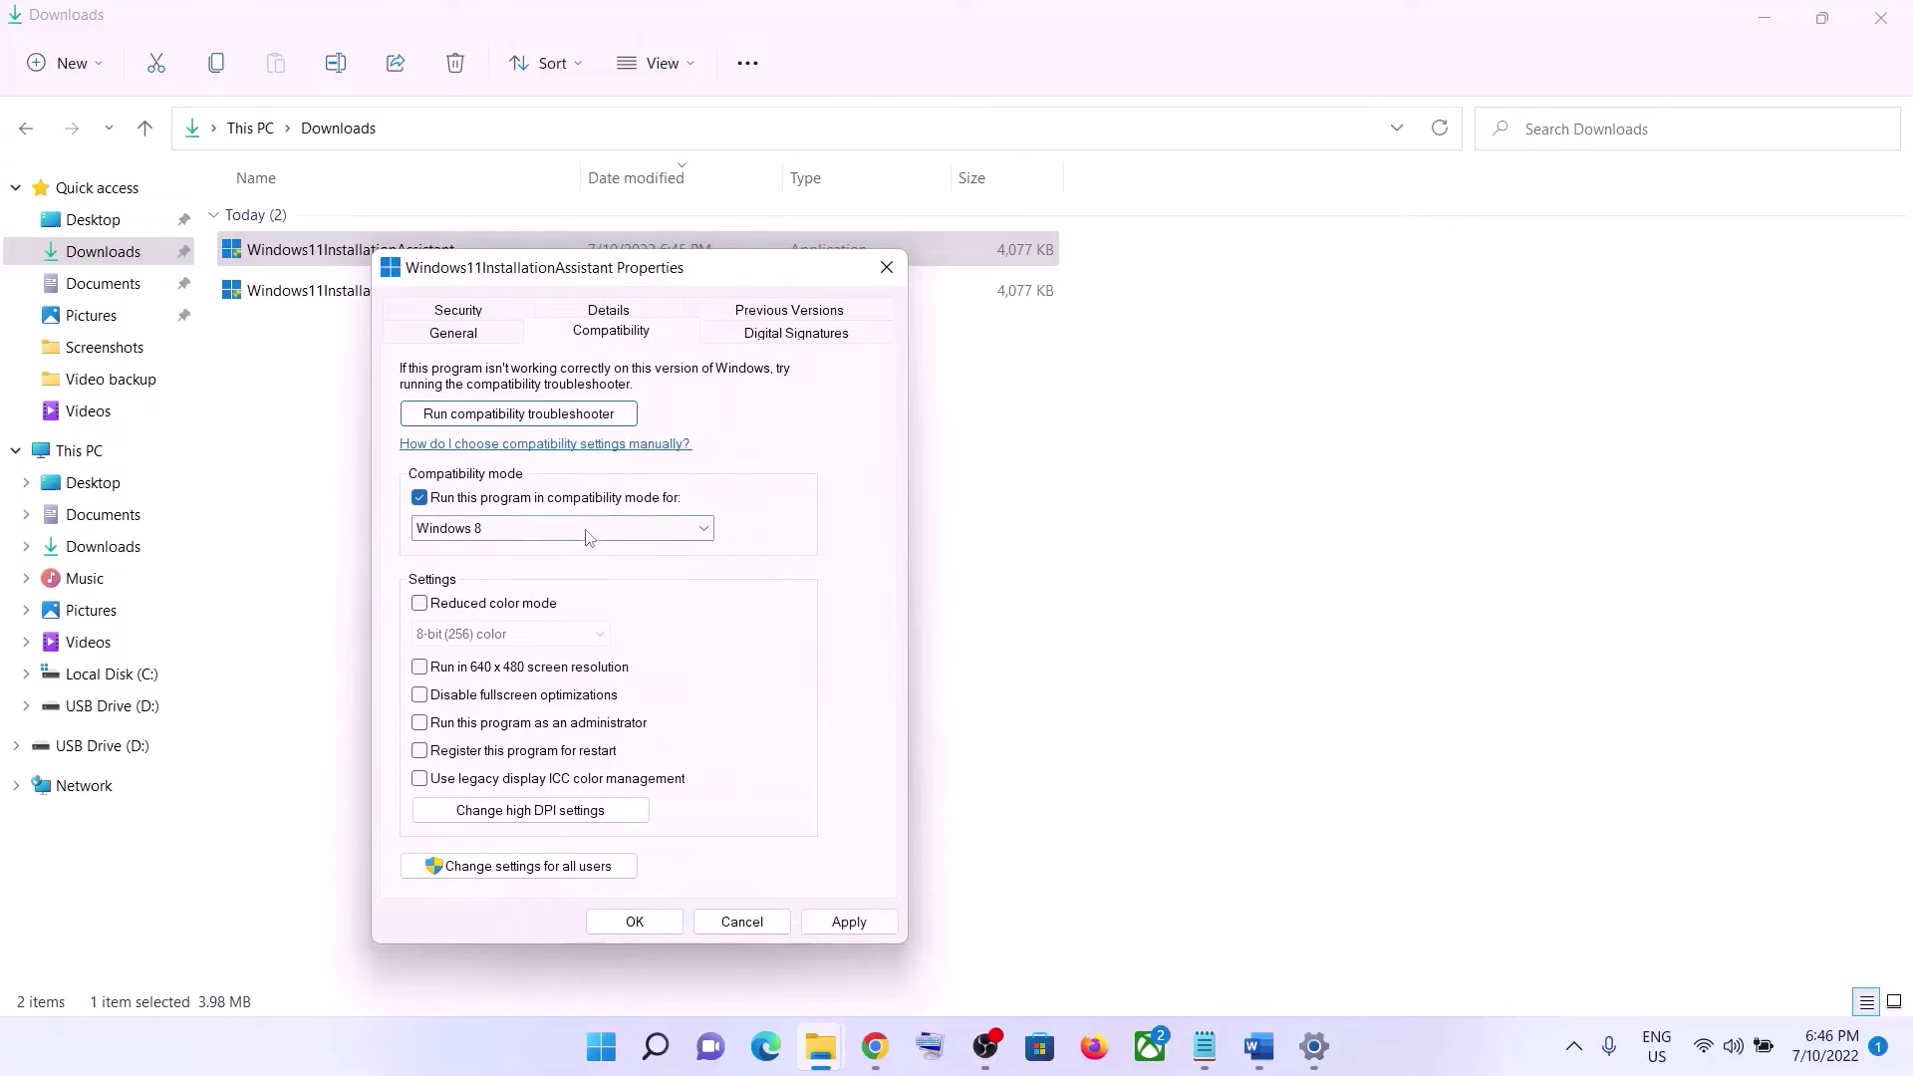
left_click(647, 530)
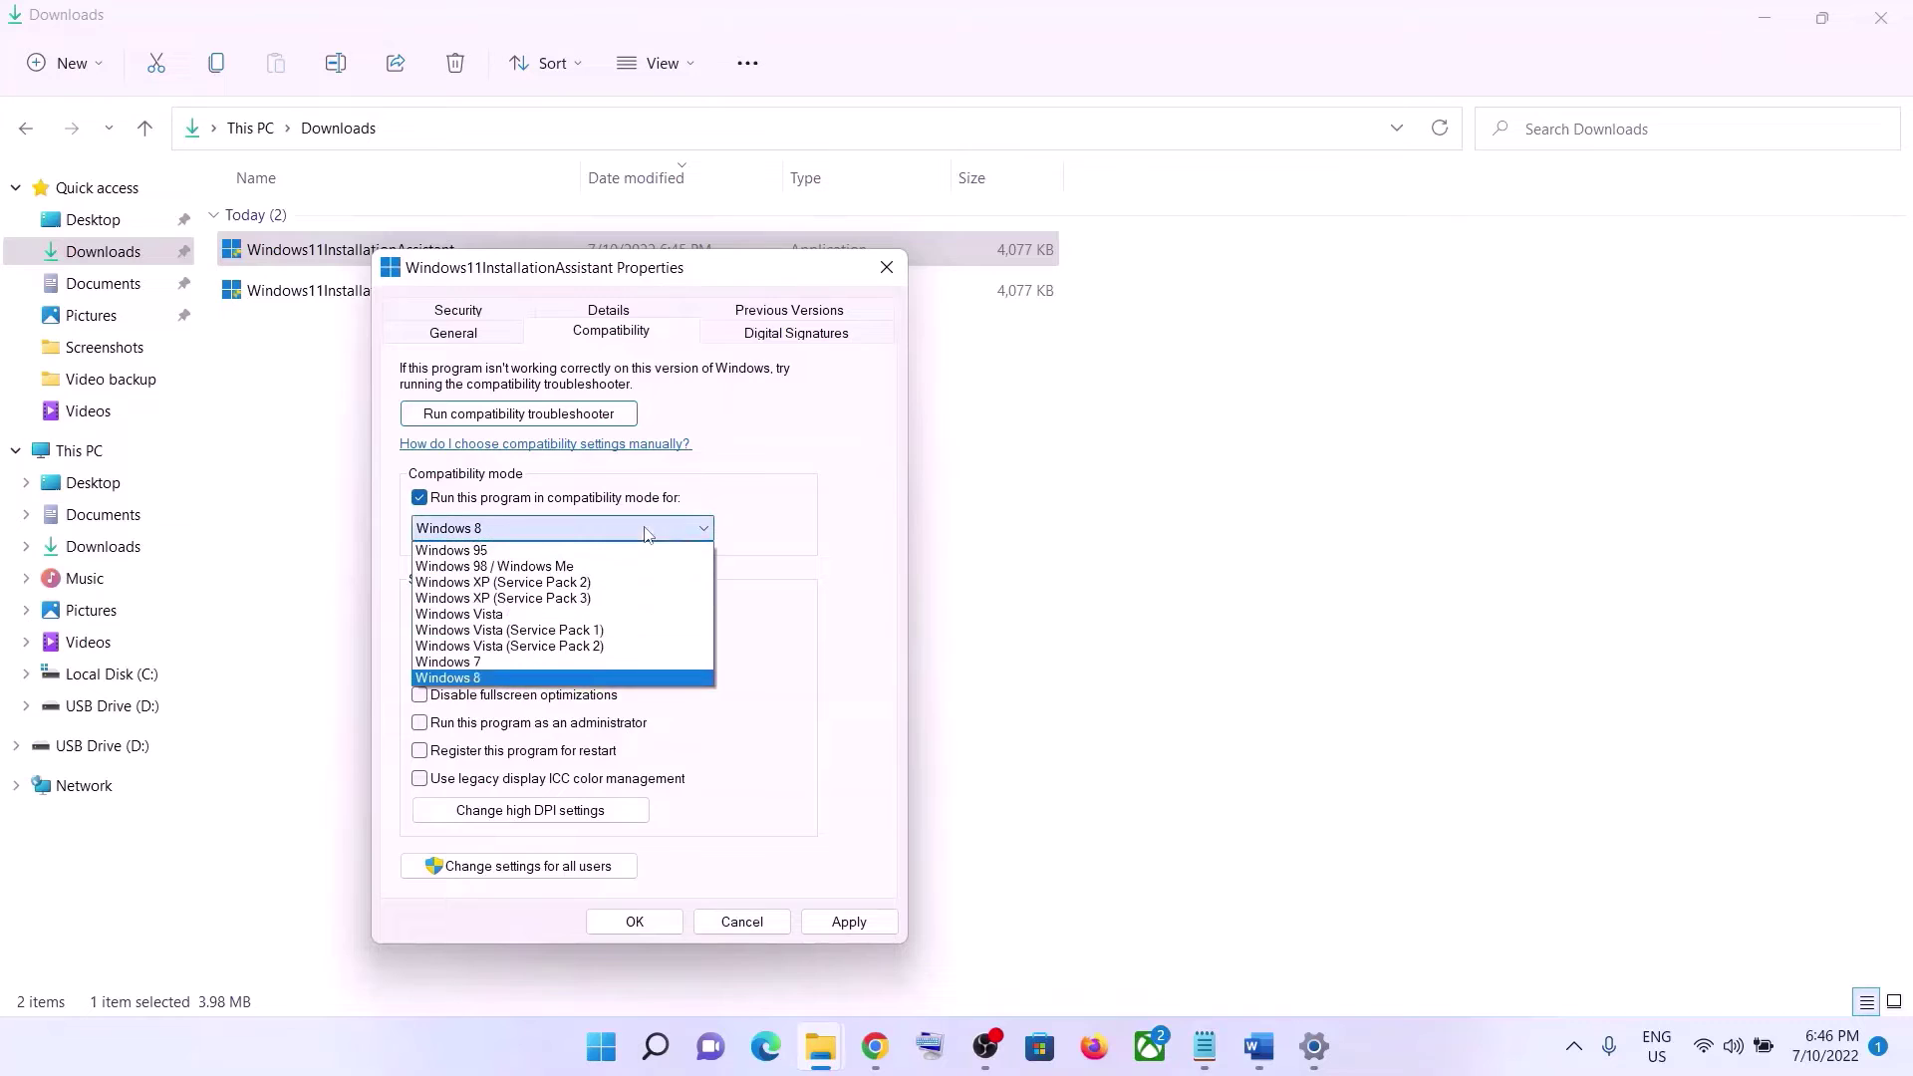
left_click(479, 662)
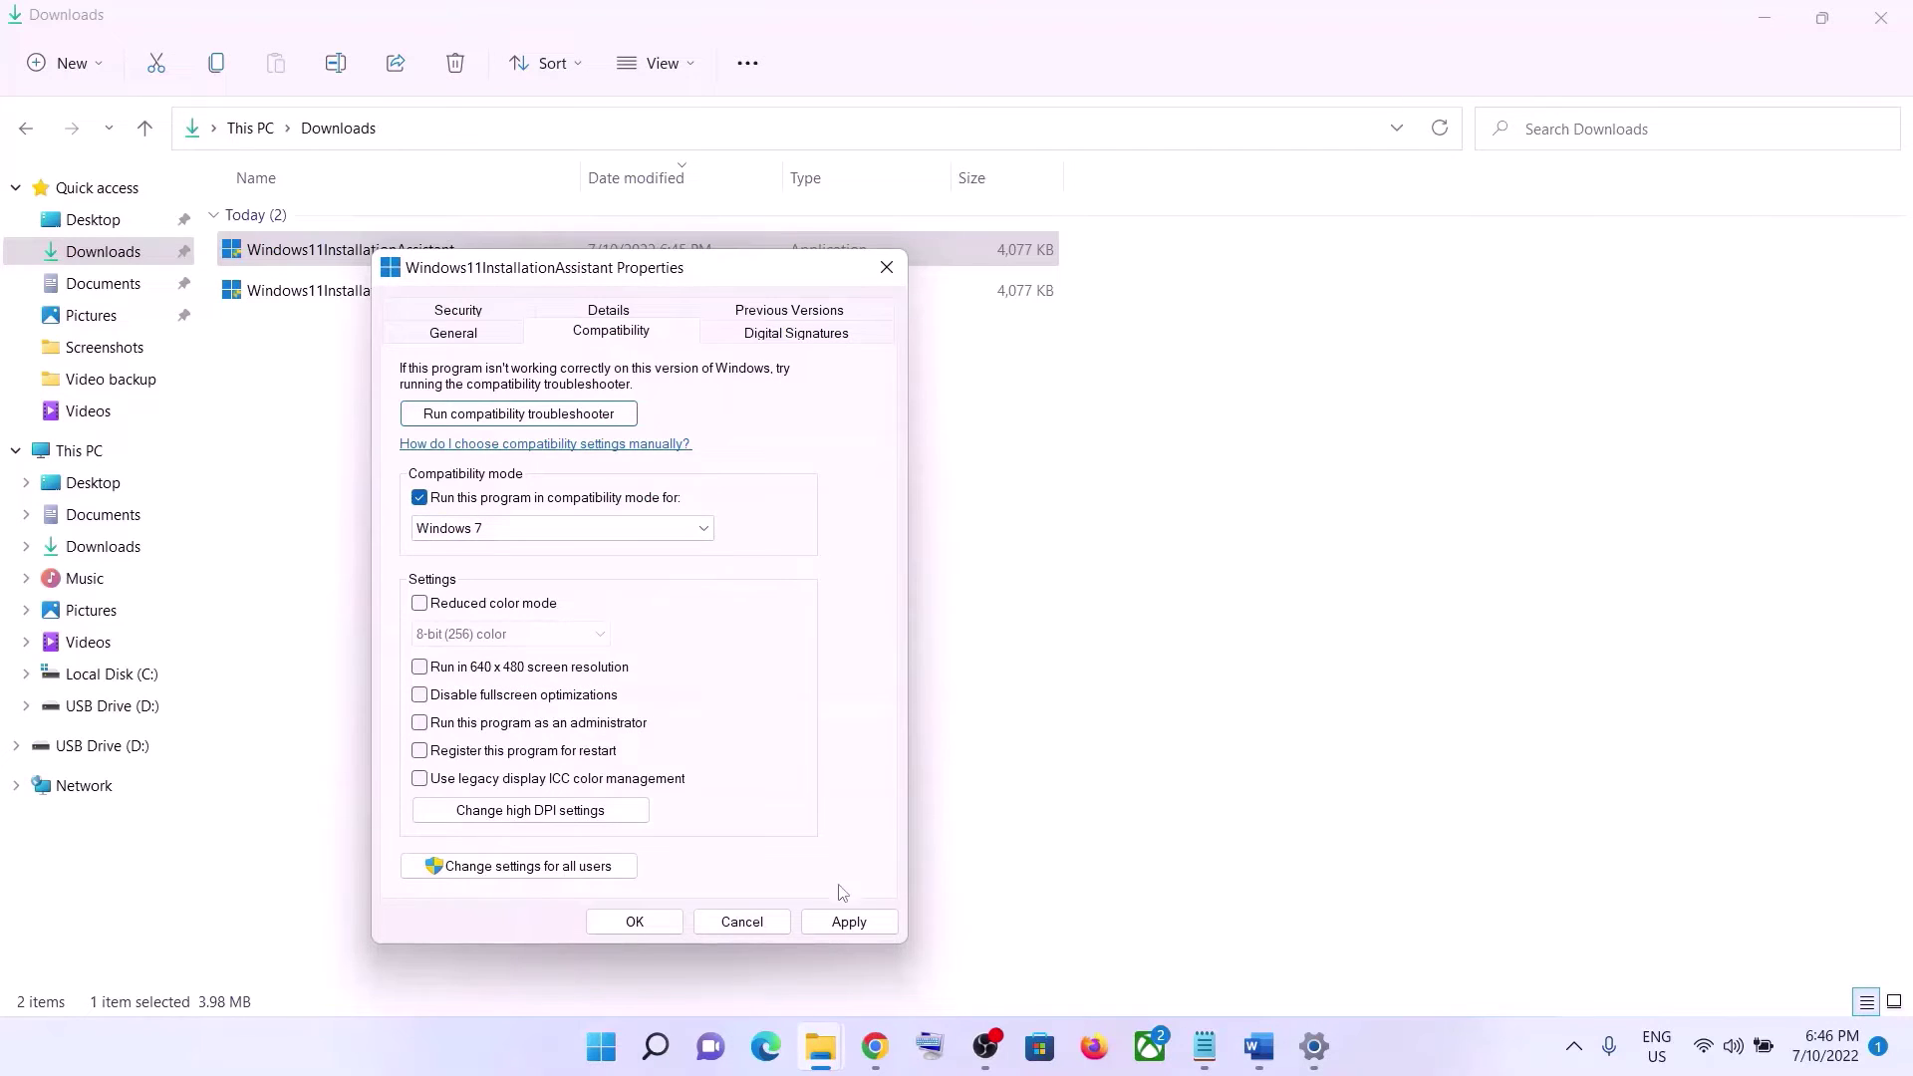
left_click(848, 921)
left_click(674, 922)
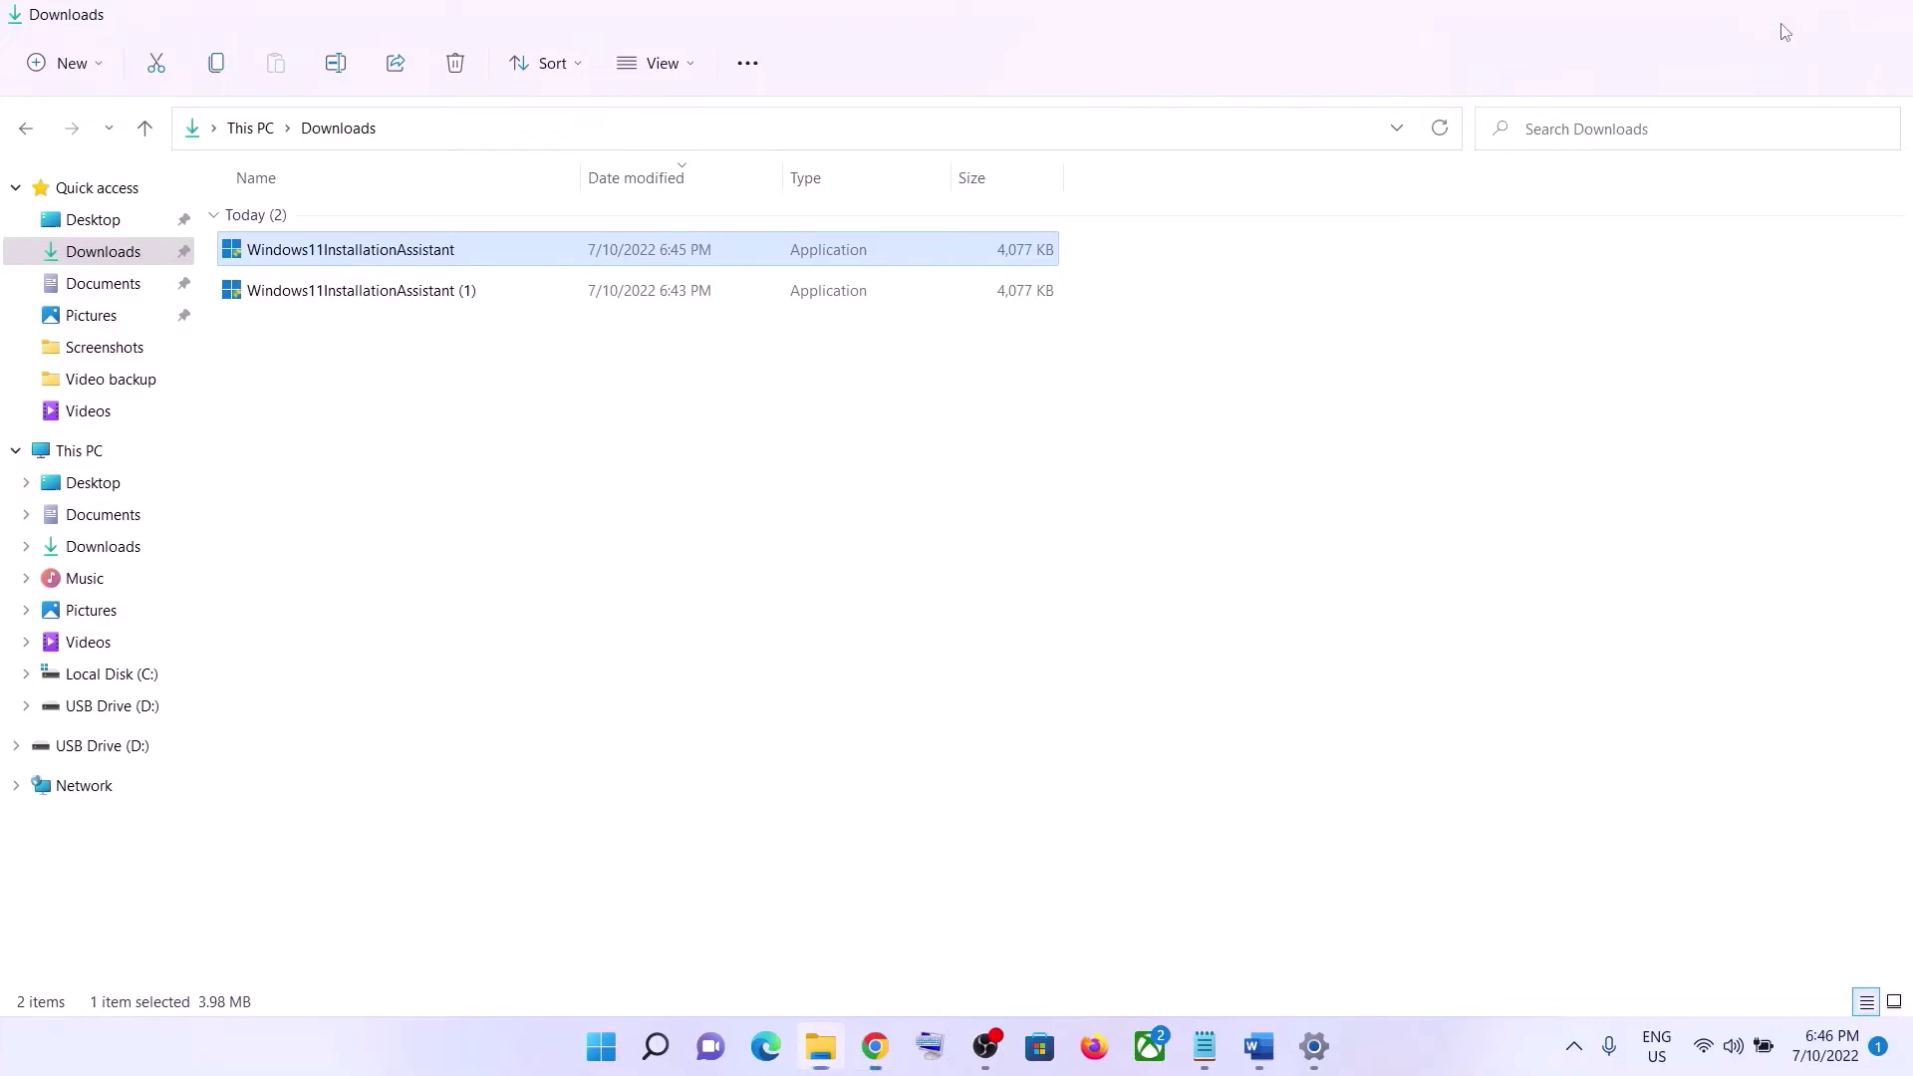
Step: Copy the catalog.update.microsoft.com link from Step 4 and switch to a blank Chrome tab
left_click(1782, 28)
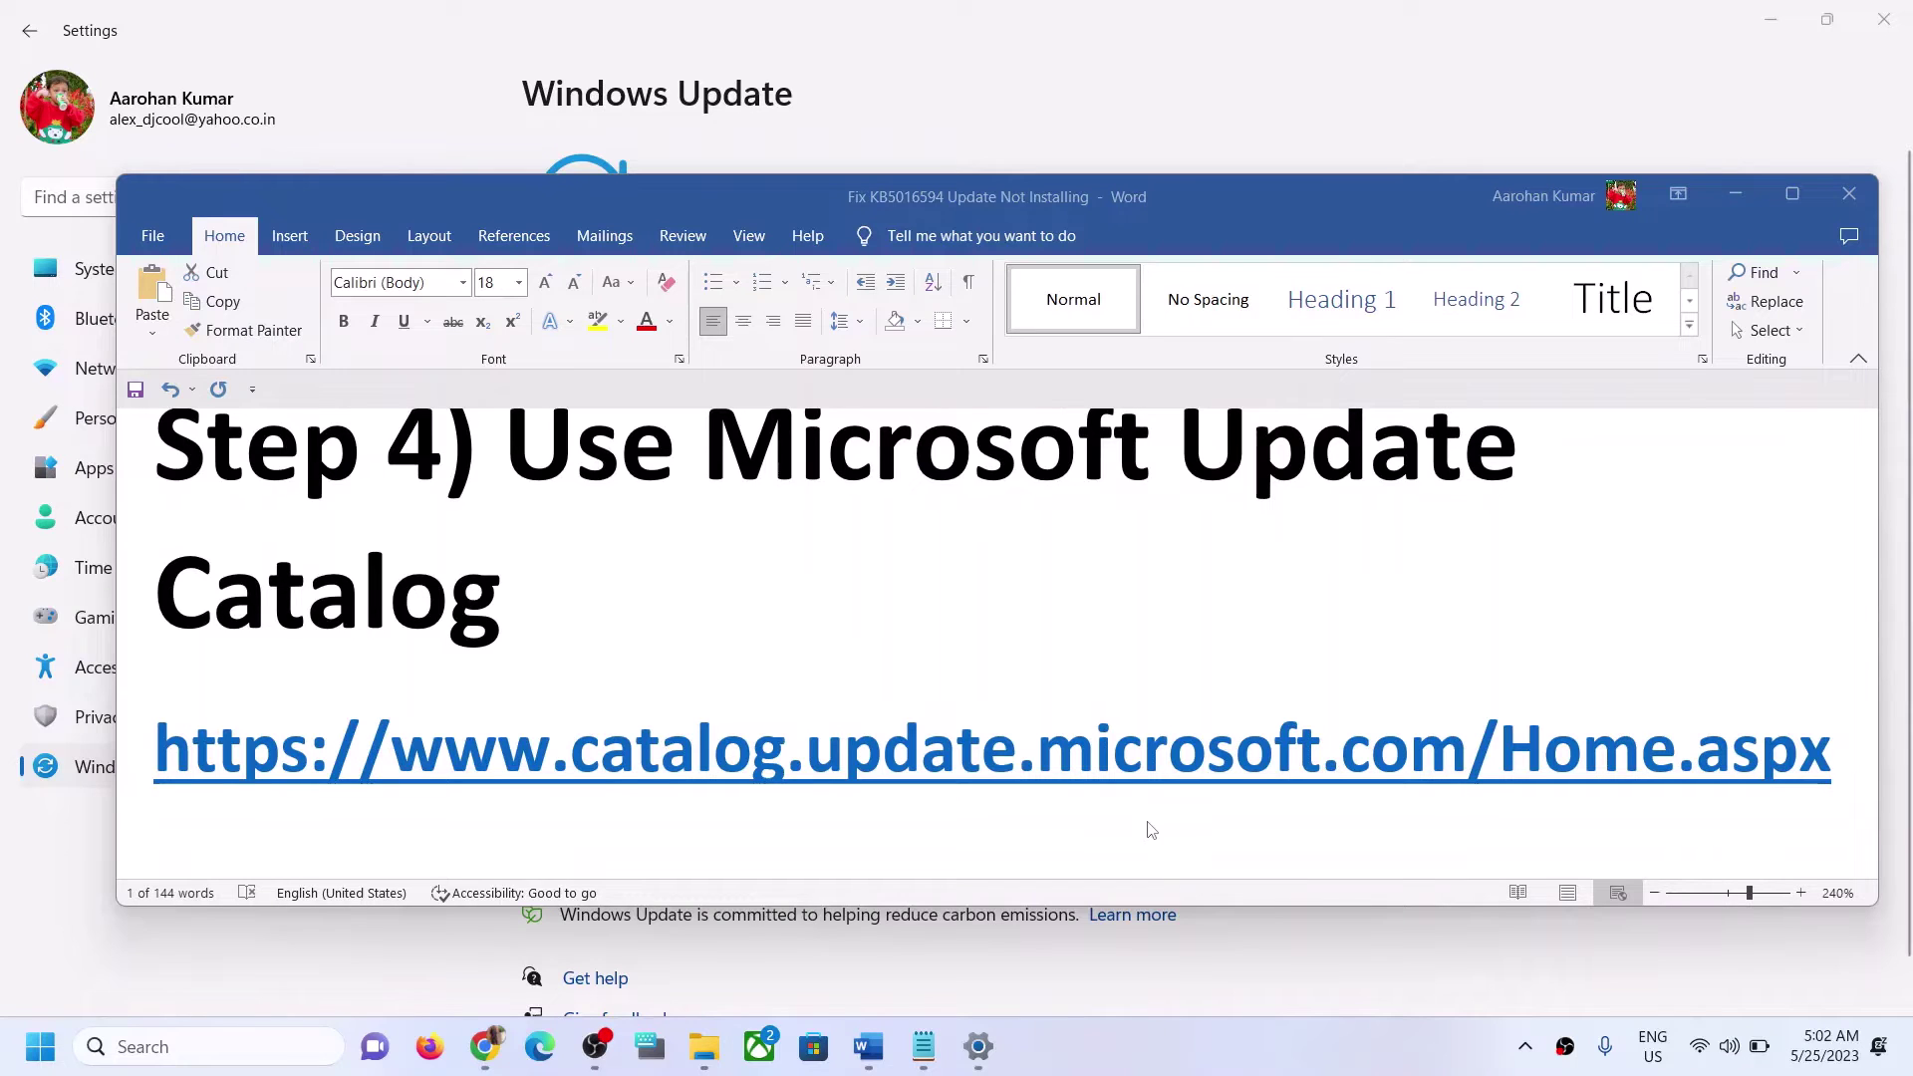
double_click(1001, 762)
left_click(1001, 762)
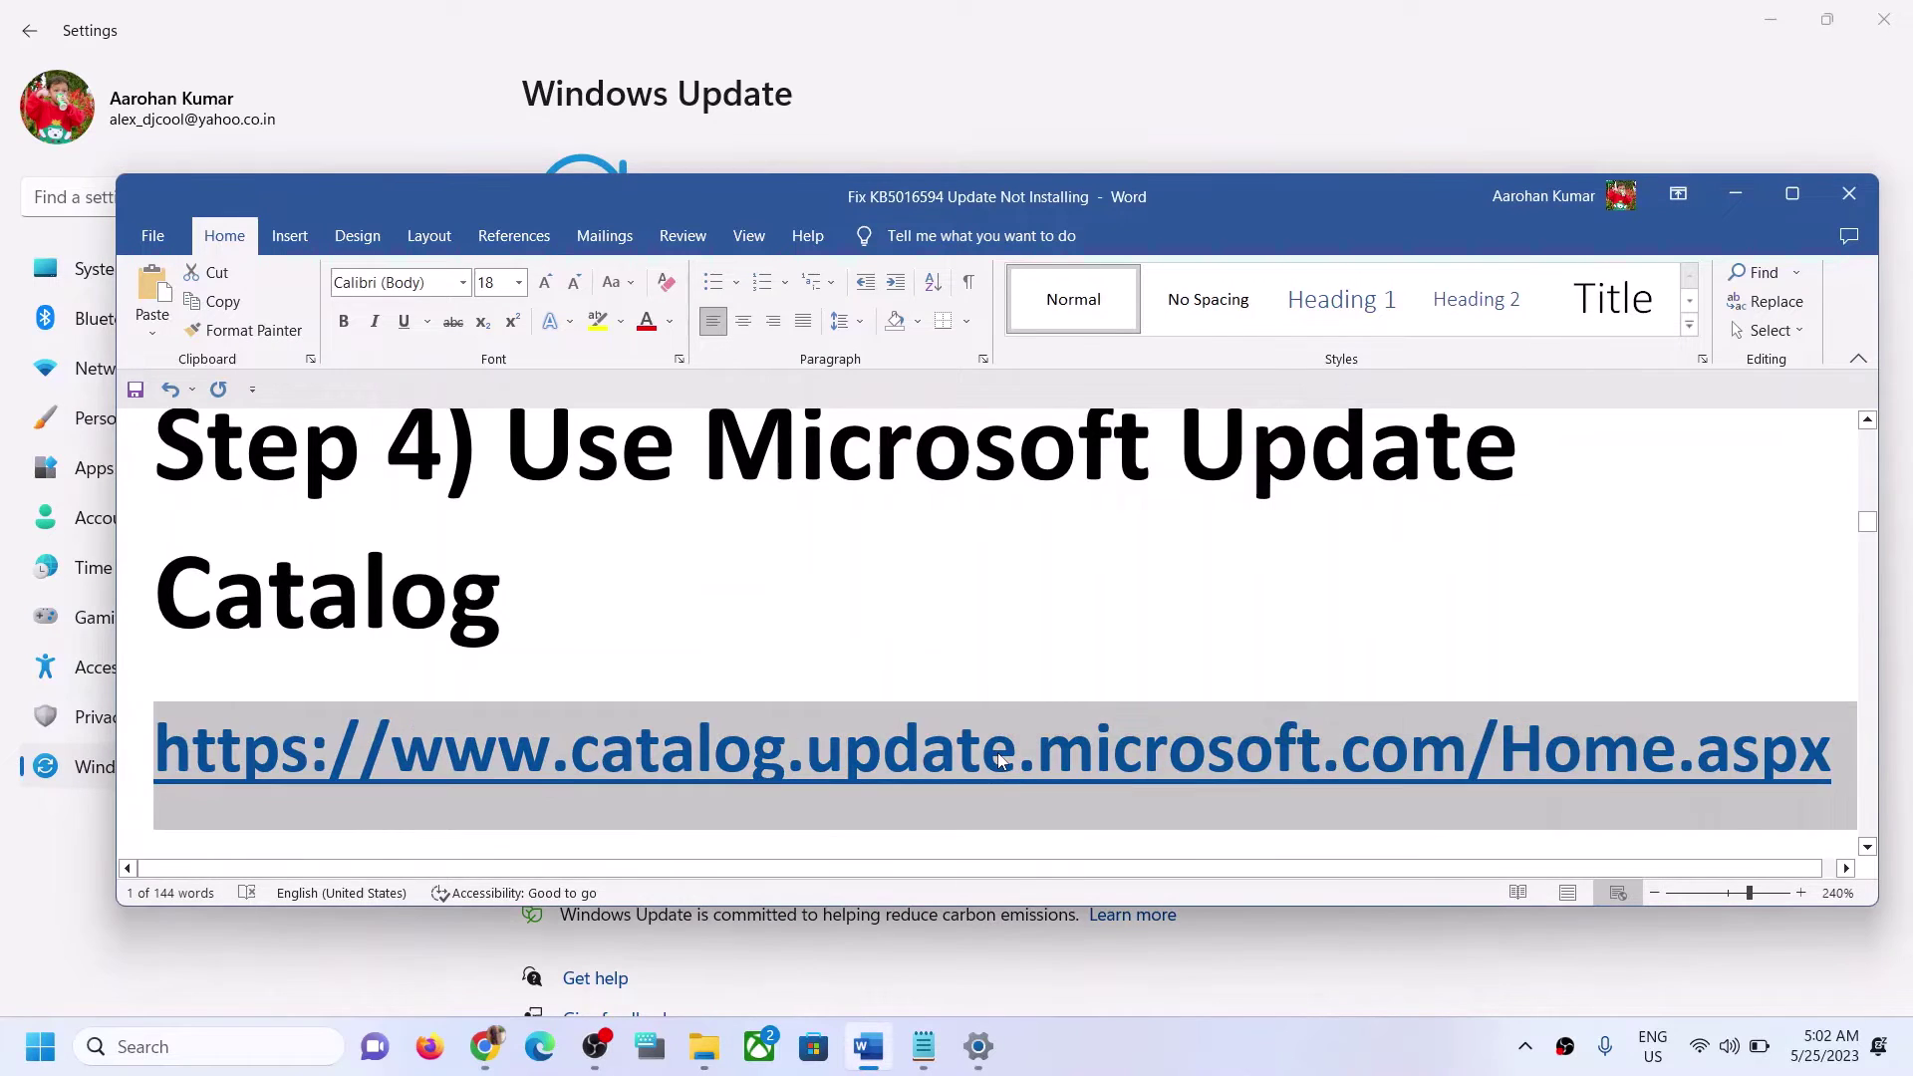
left_click(1001, 763)
double_click(1001, 762)
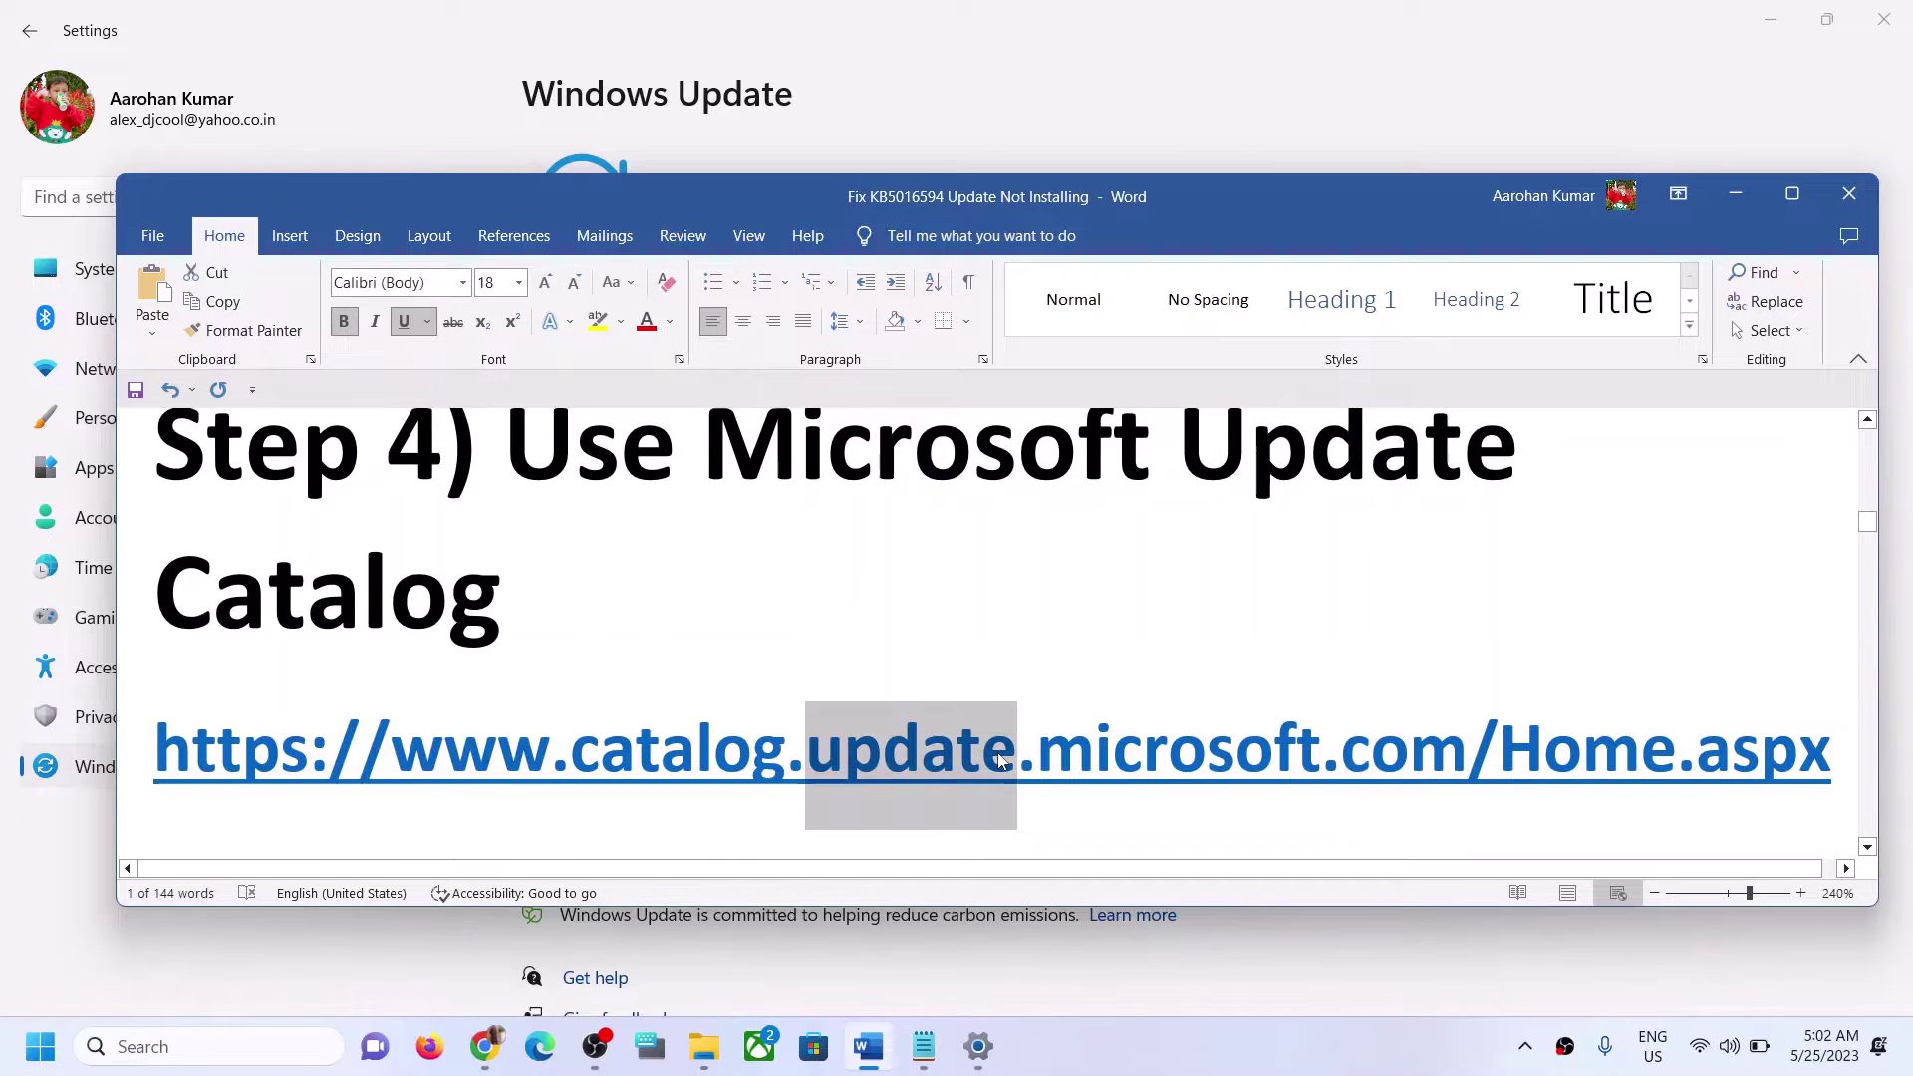
triple_click(1002, 762)
key("ctrl+c")
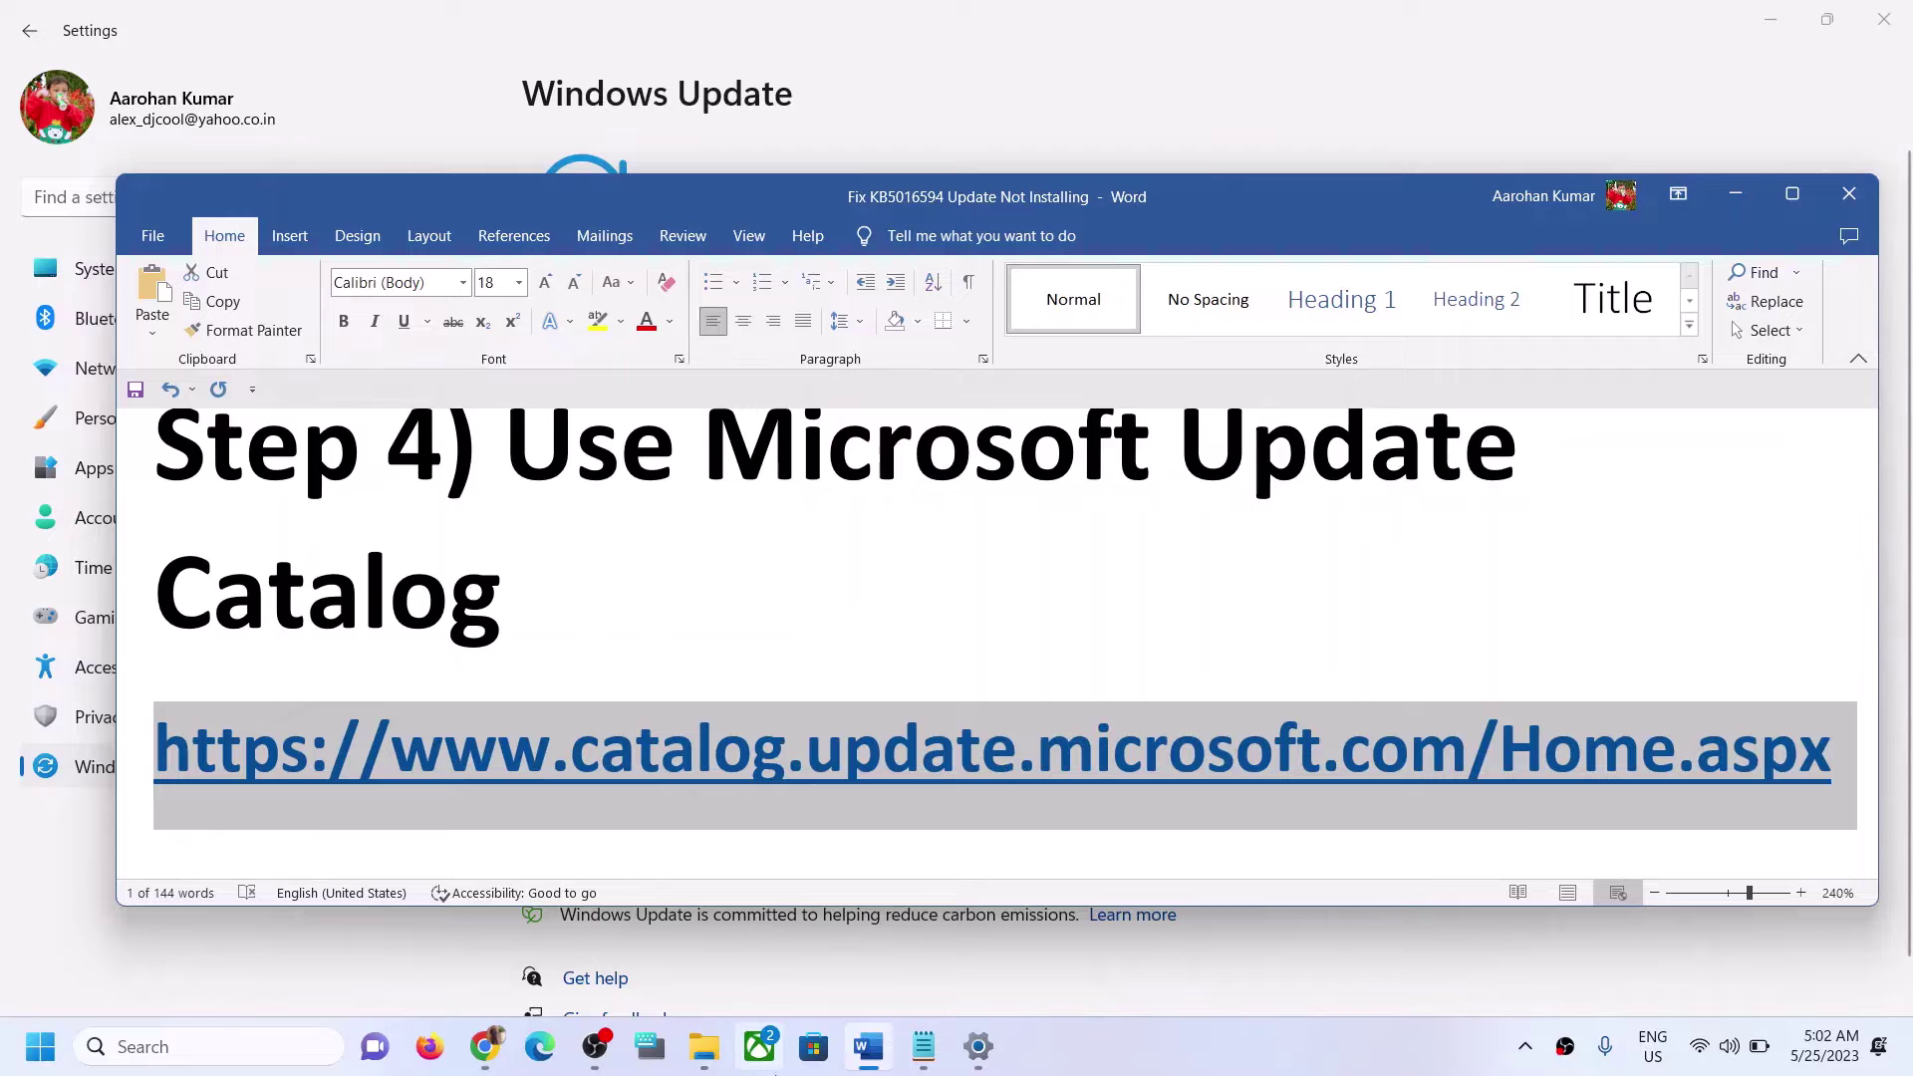
left_click(484, 1046)
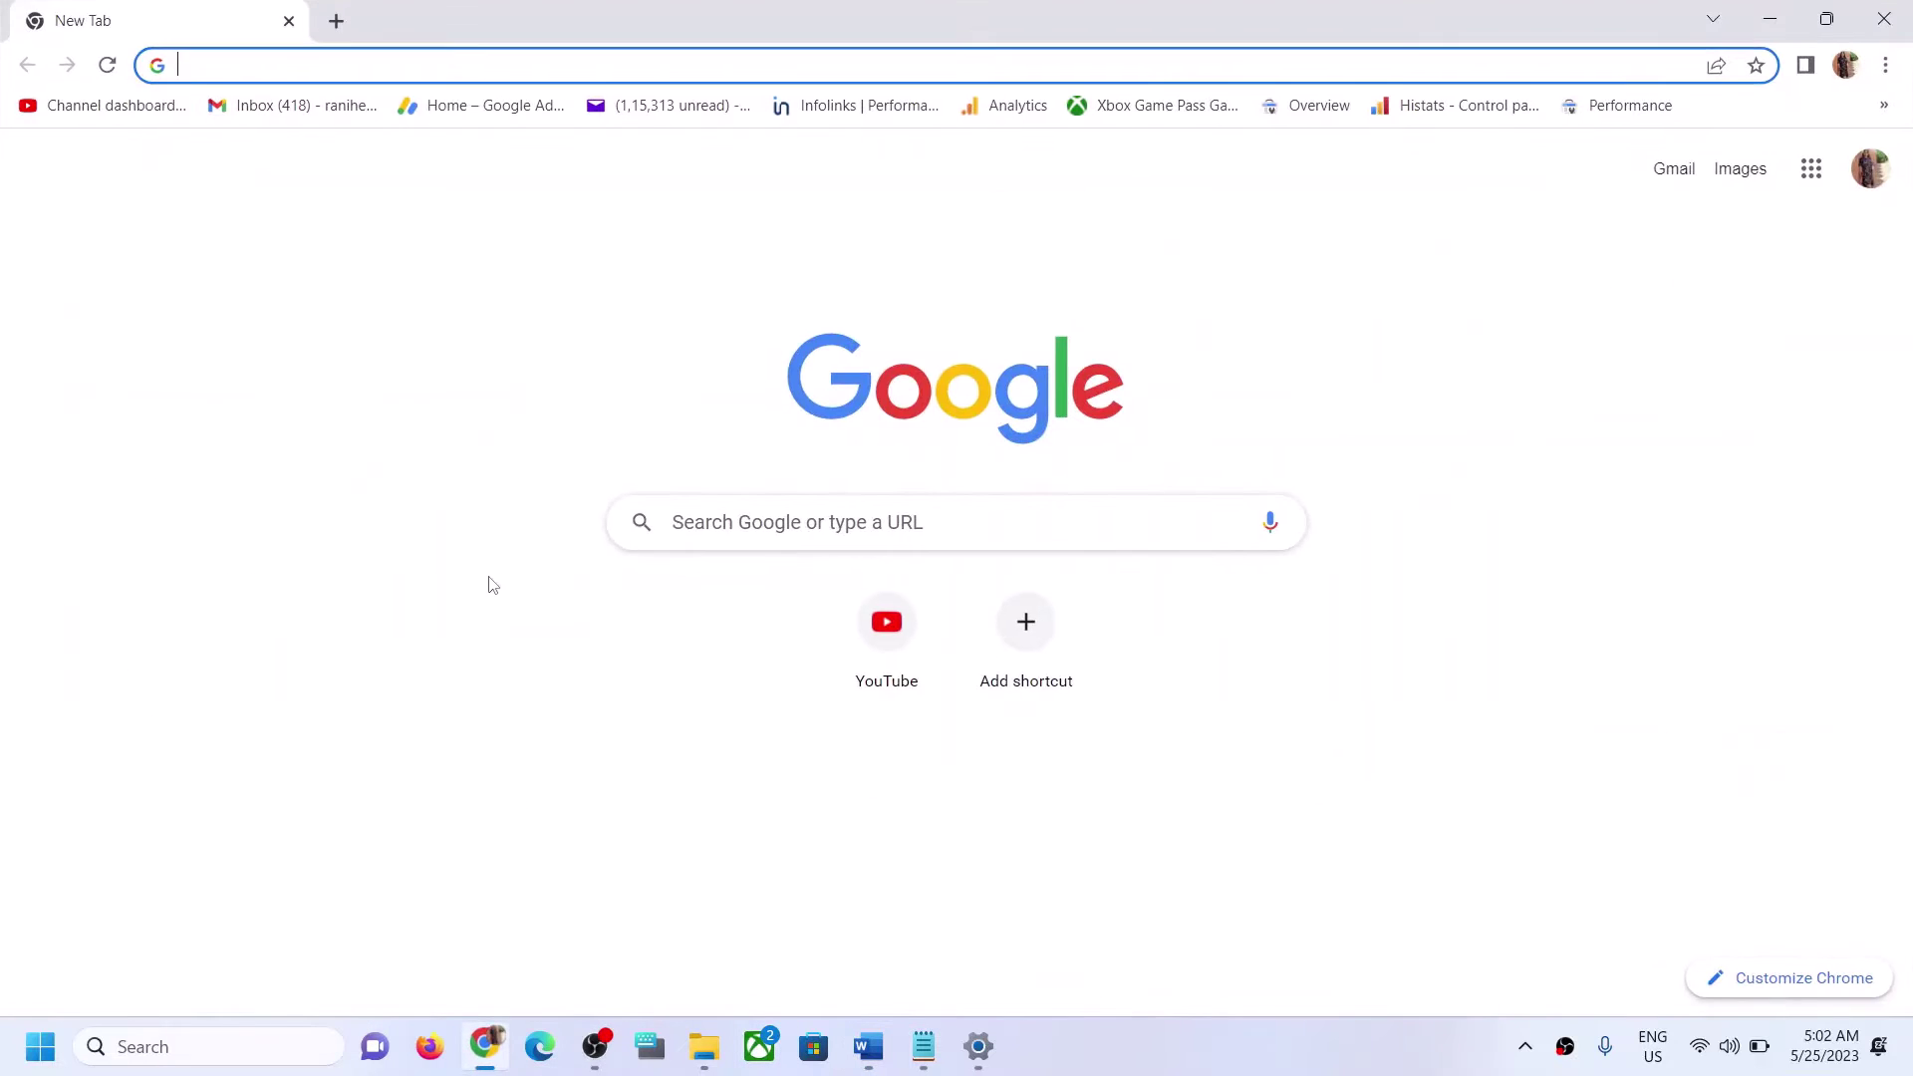
Step: Paste and load the Microsoft Update Catalog address in Chrome
key("ctrl+v")
key("Return")
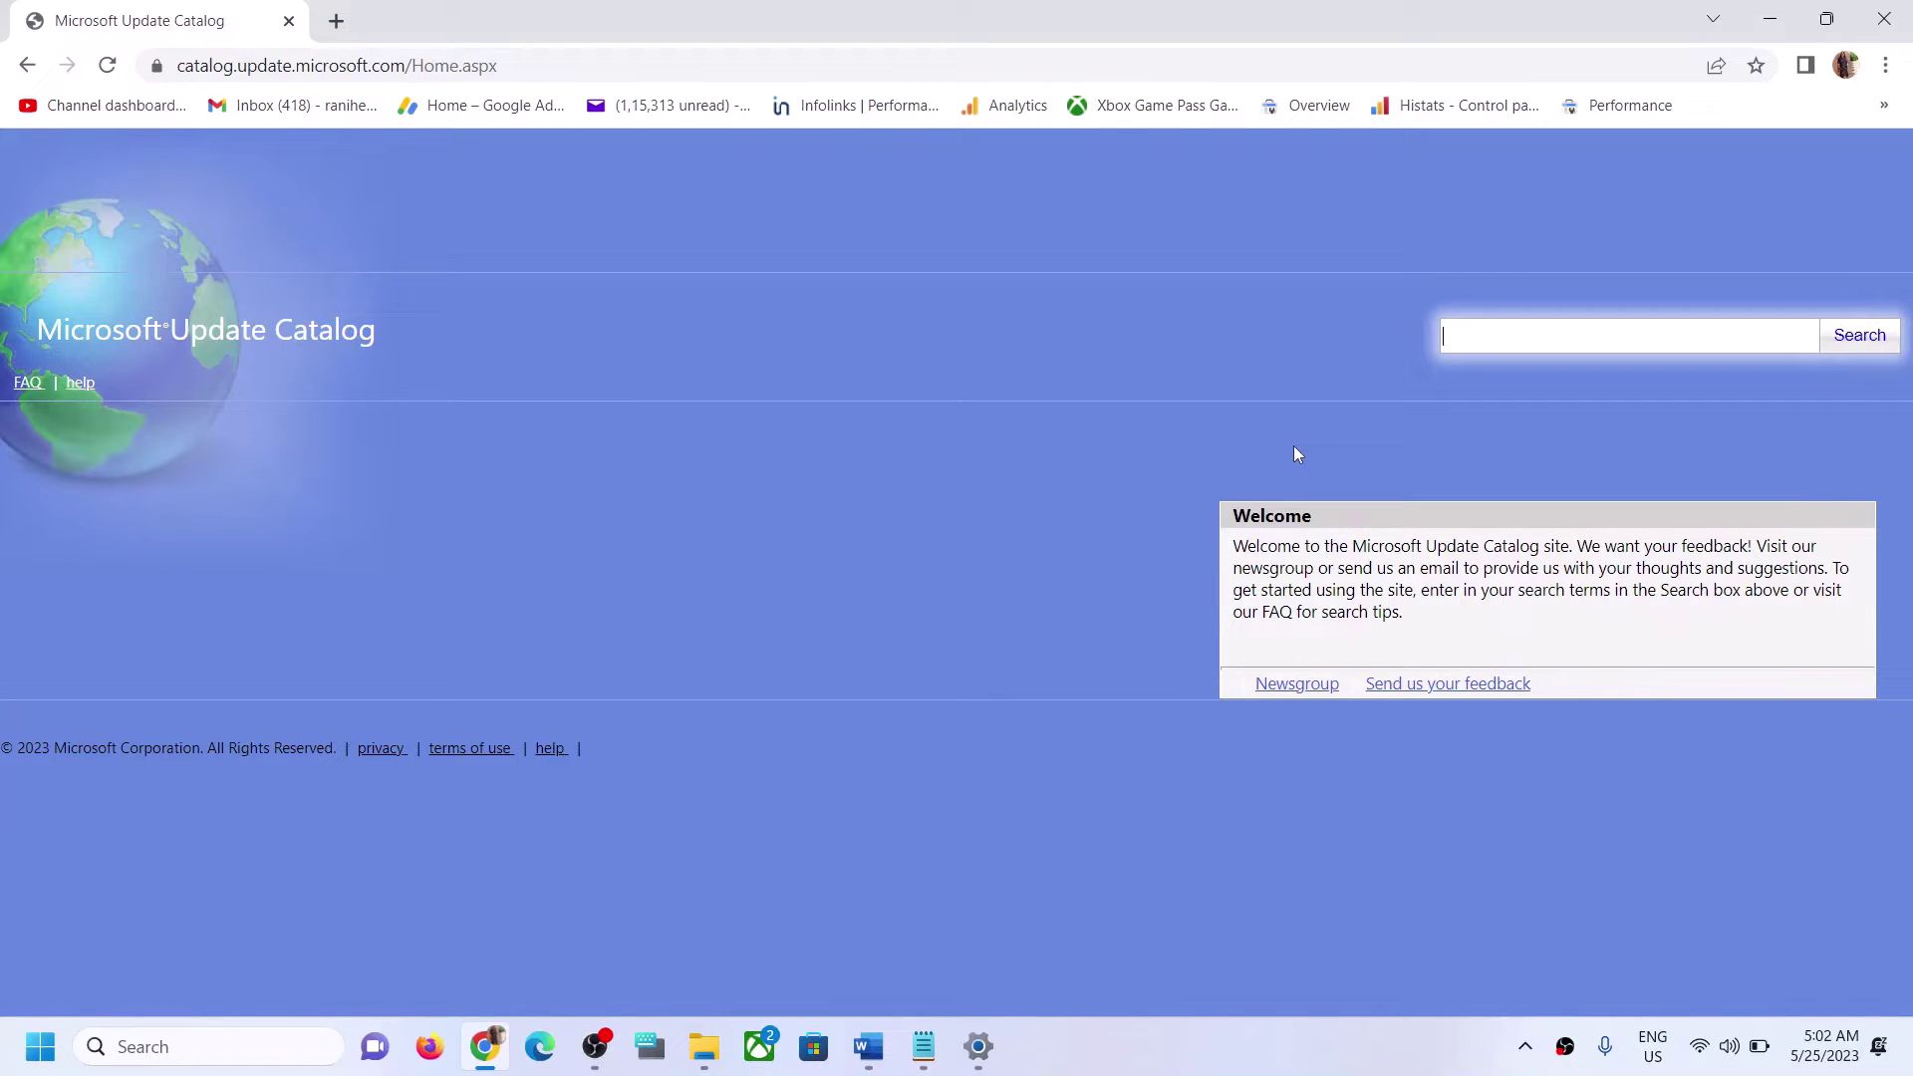
left_click(1232, 1058)
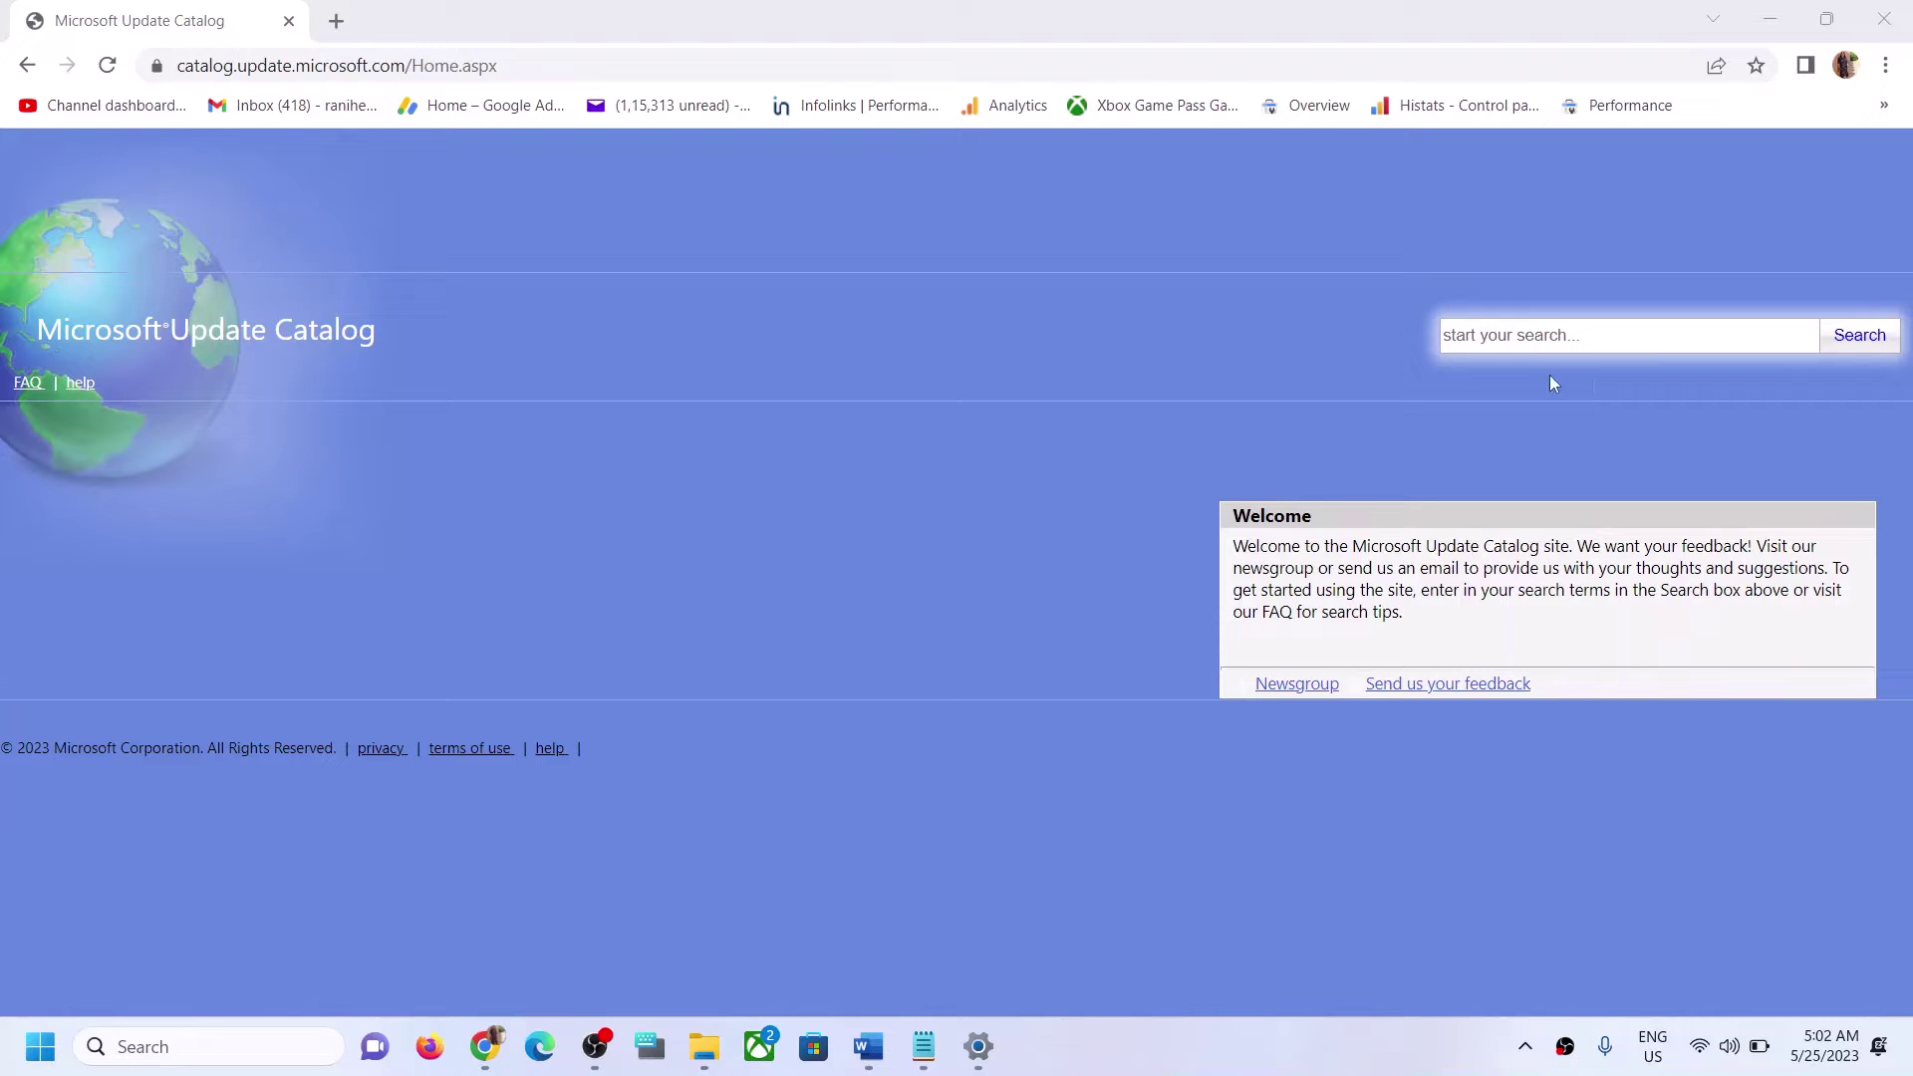
Step: Search the catalog for KB5026446 and download the x64 .msu update package
left_click(1486, 337)
type("KB5026446")
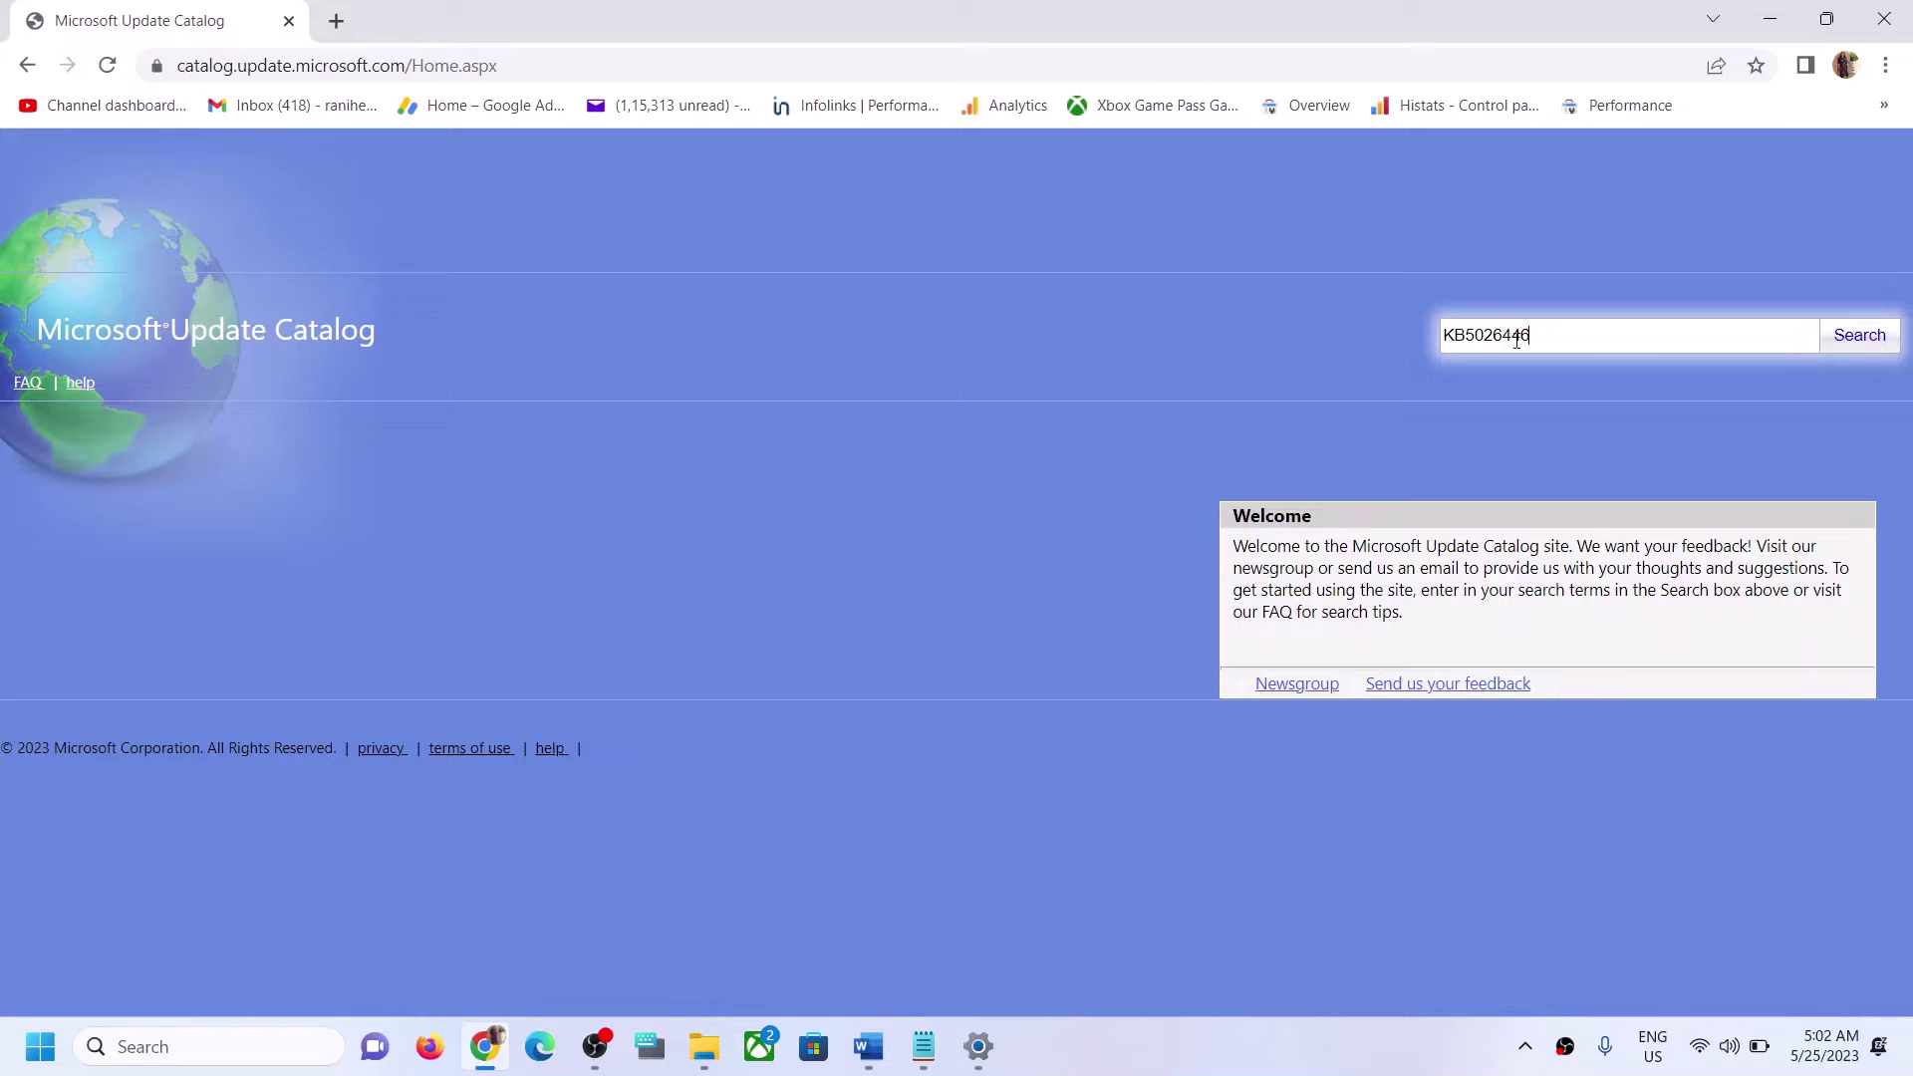
left_click(1849, 339)
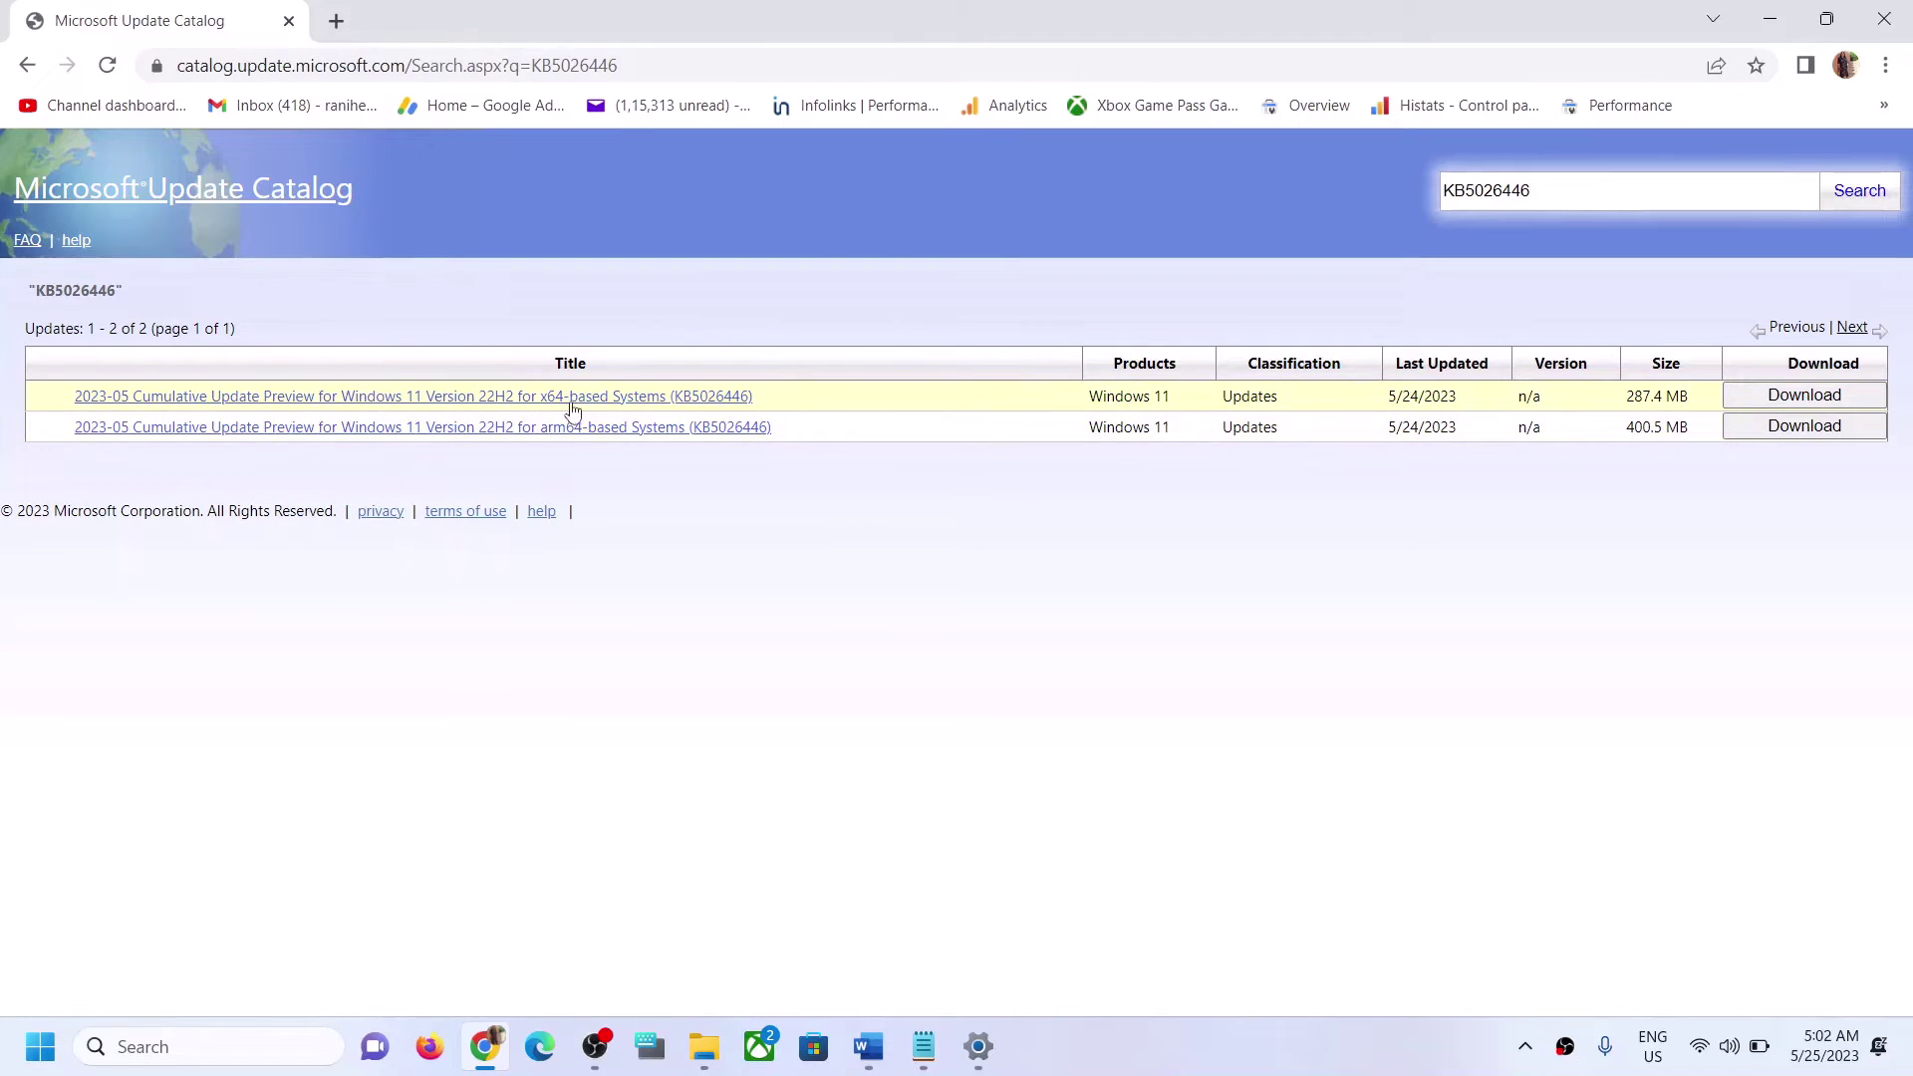
left_click(1777, 398)
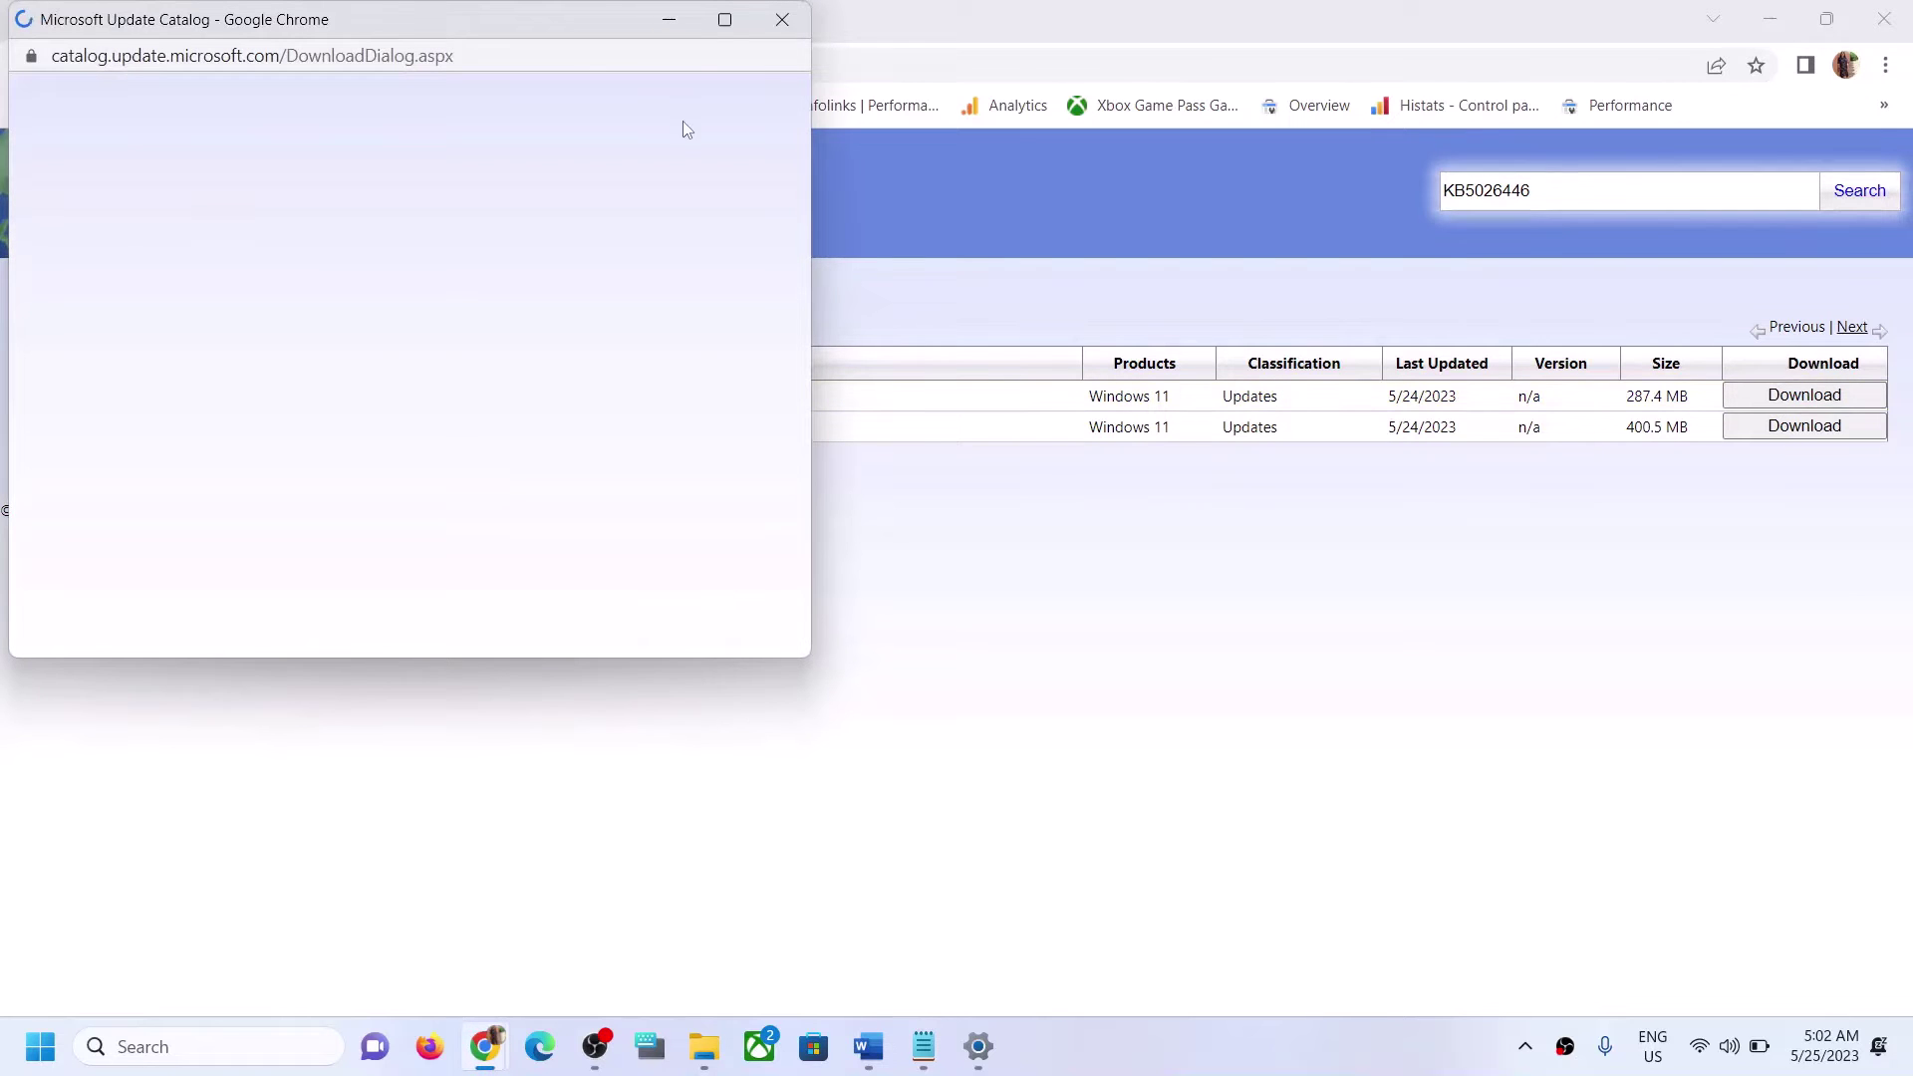
left_click_drag(418, 20, 972, 215)
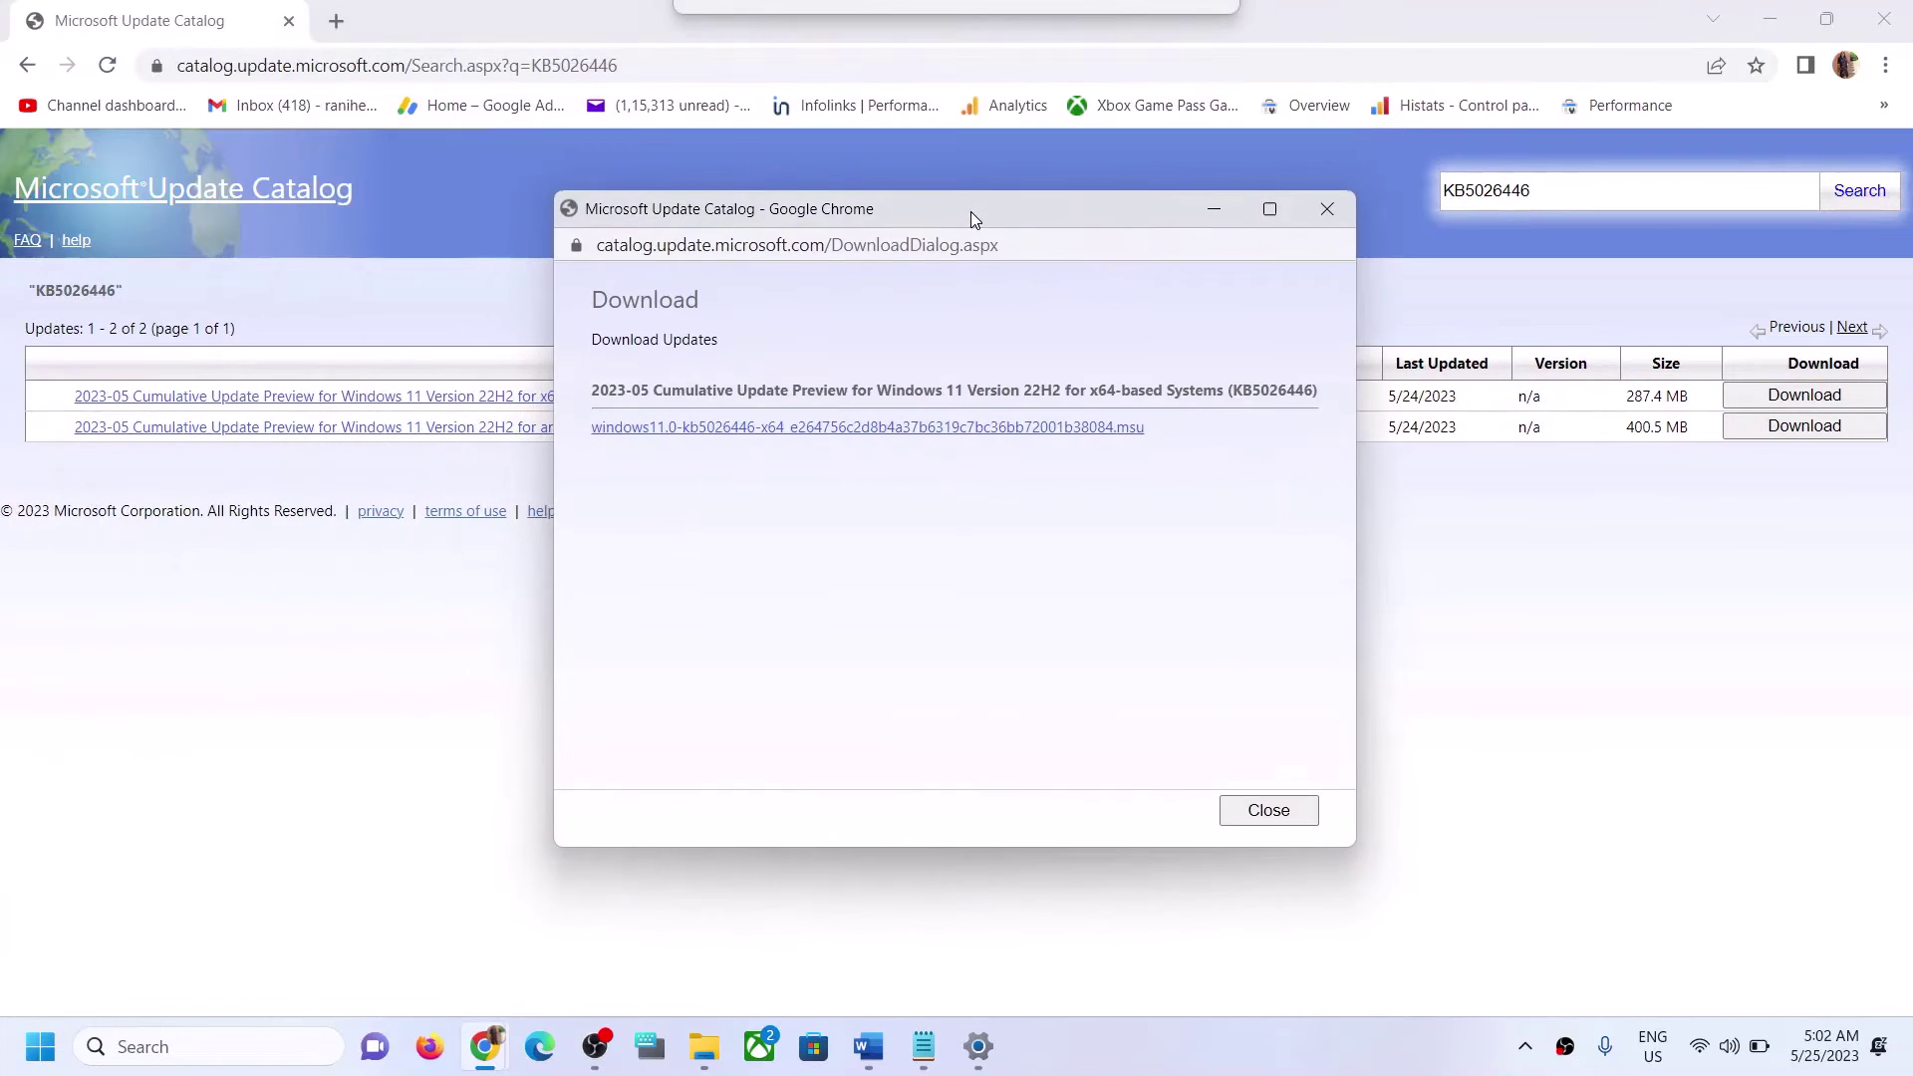
left_click(876, 428)
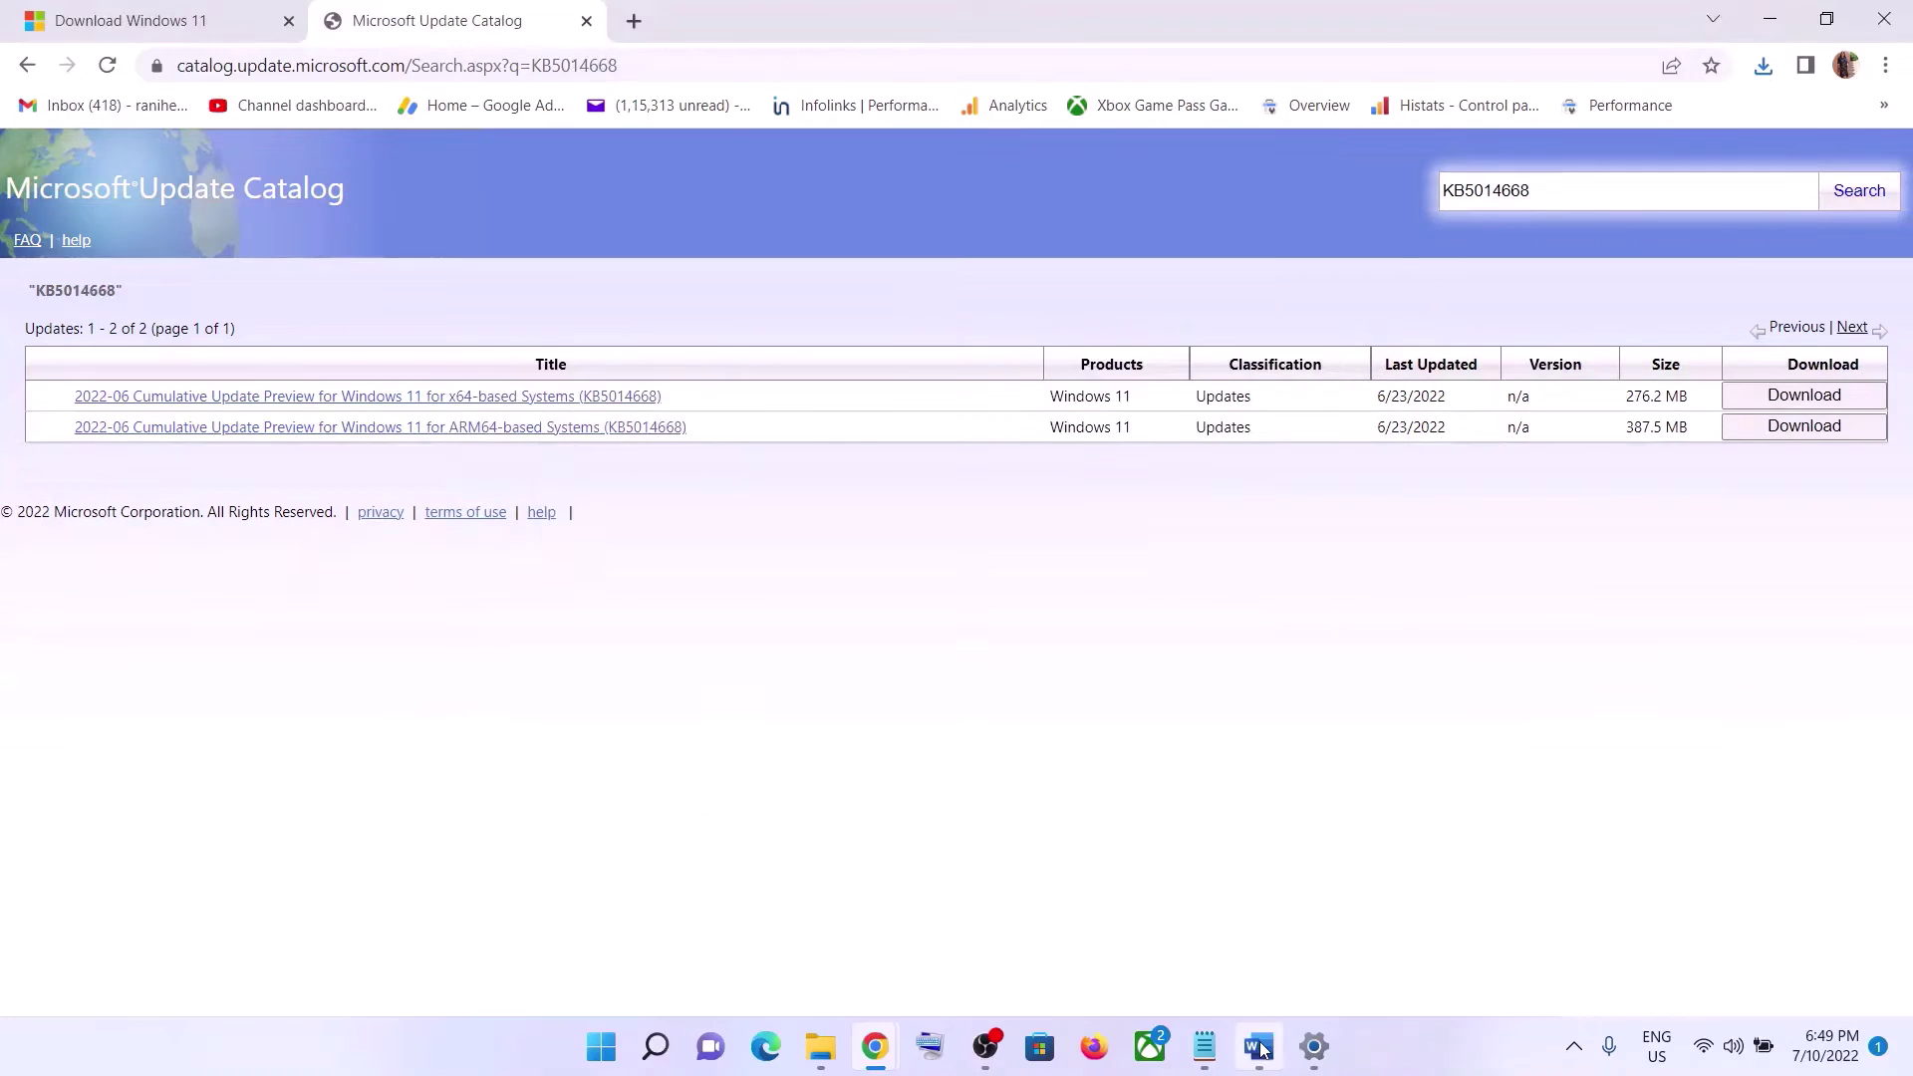
Step: Copy the Step 5 reset commands, SC config through net start appidsvc, from Word
left_click(1259, 1046)
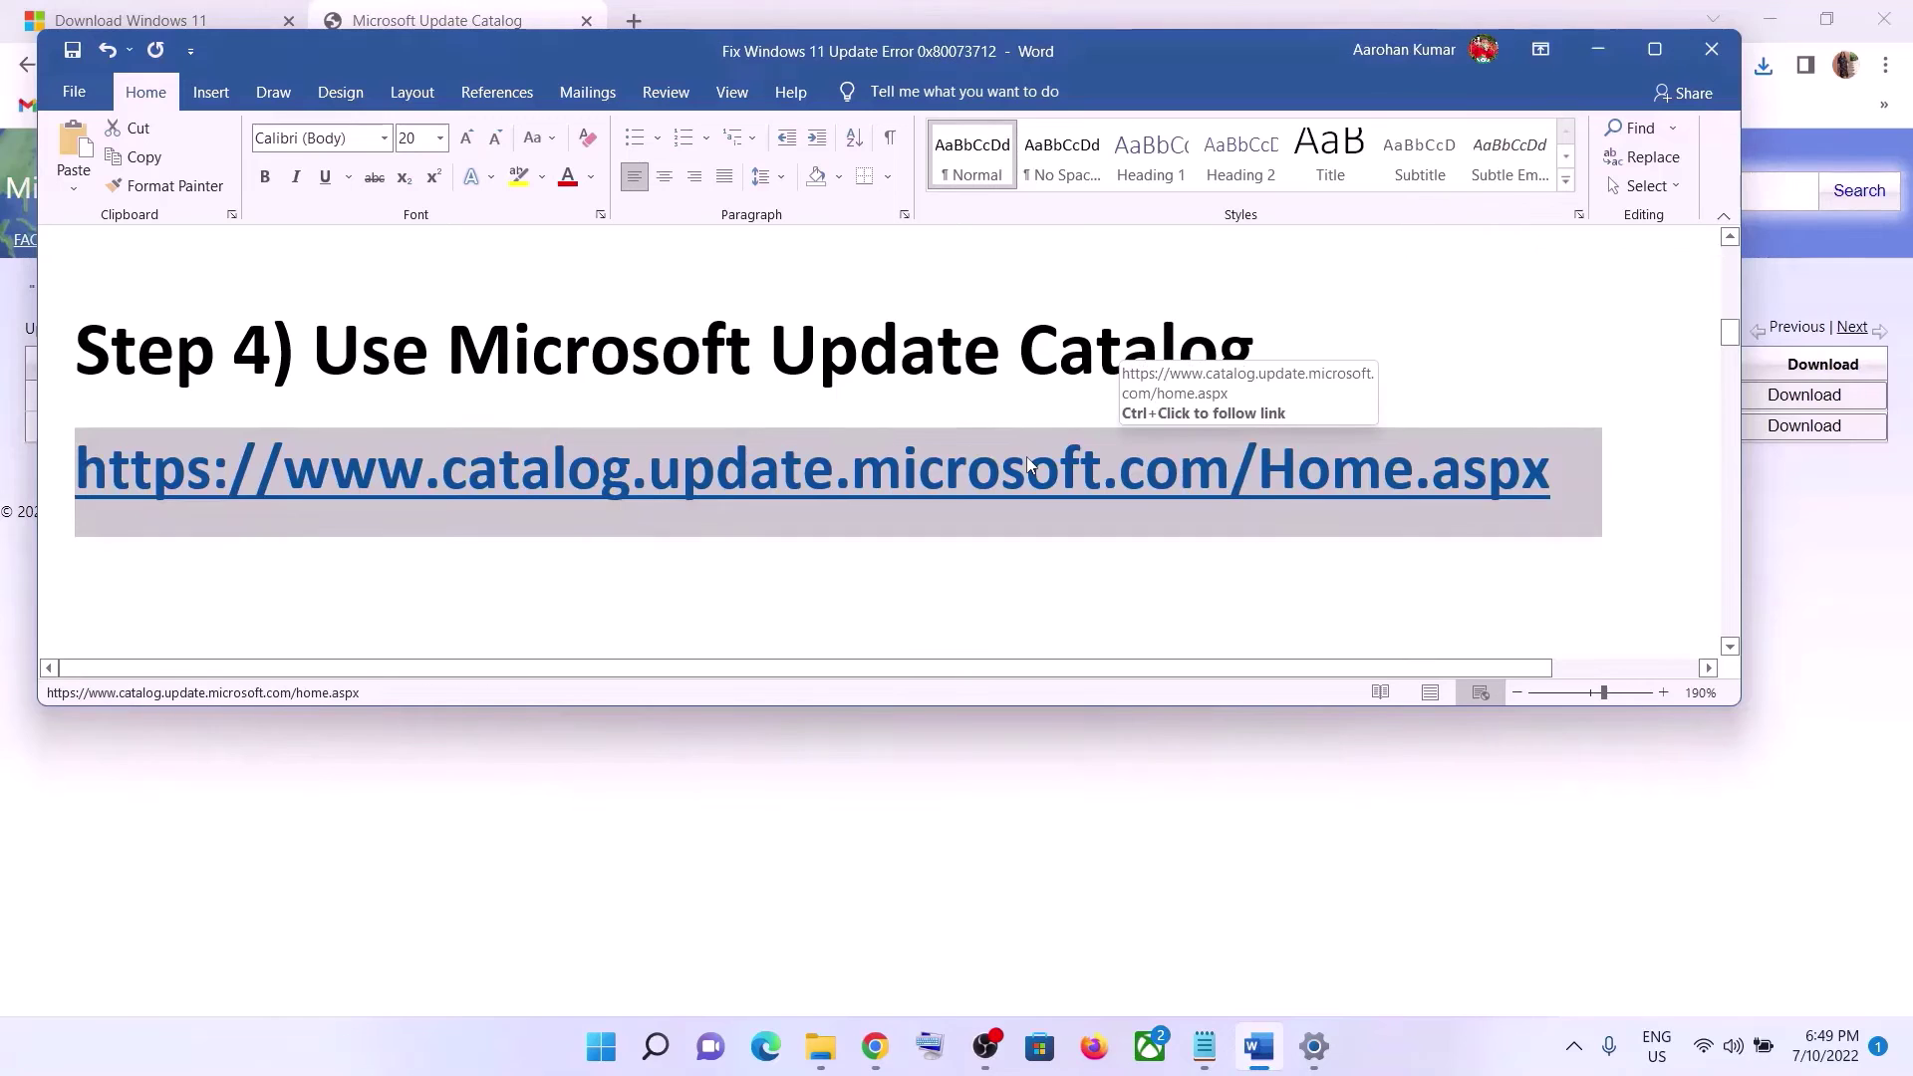
scroll(1027, 456, "down", 5)
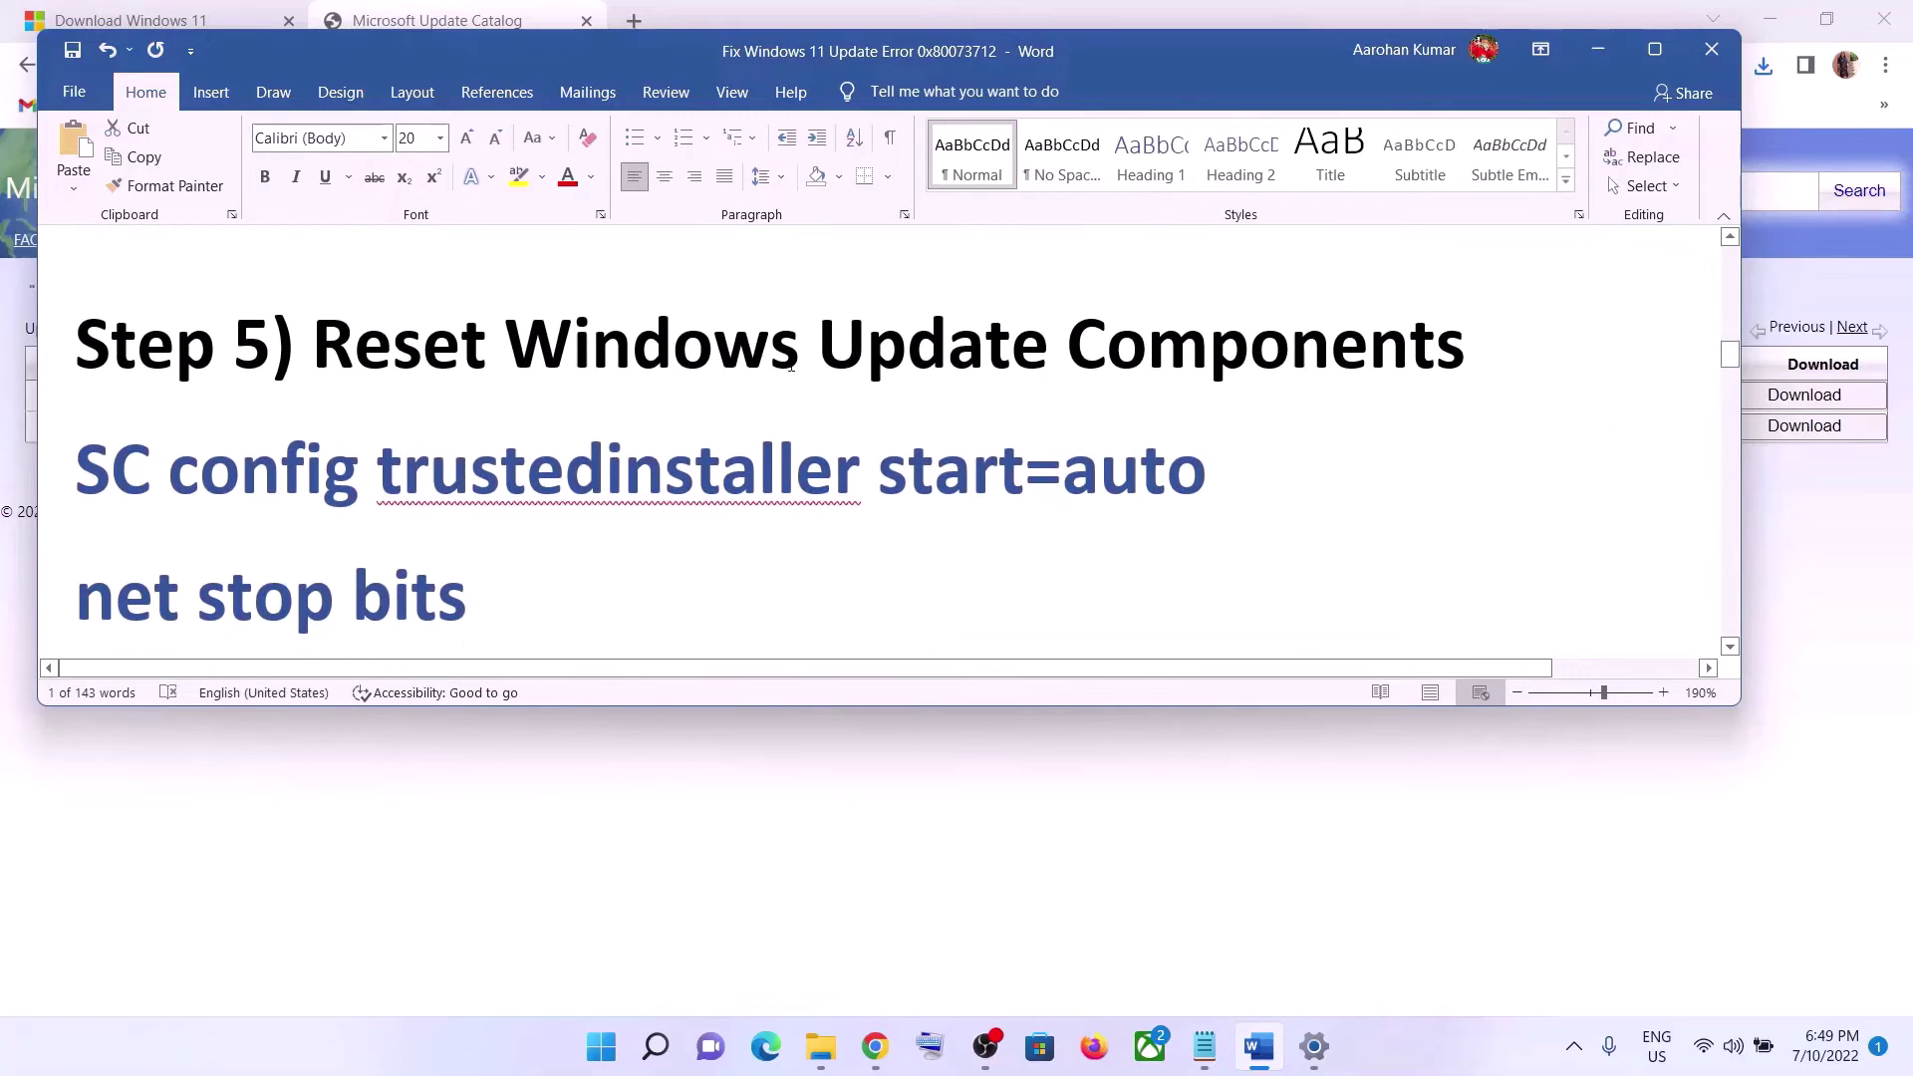
left_click_drag(78, 456, 605, 540)
right_click(458, 411)
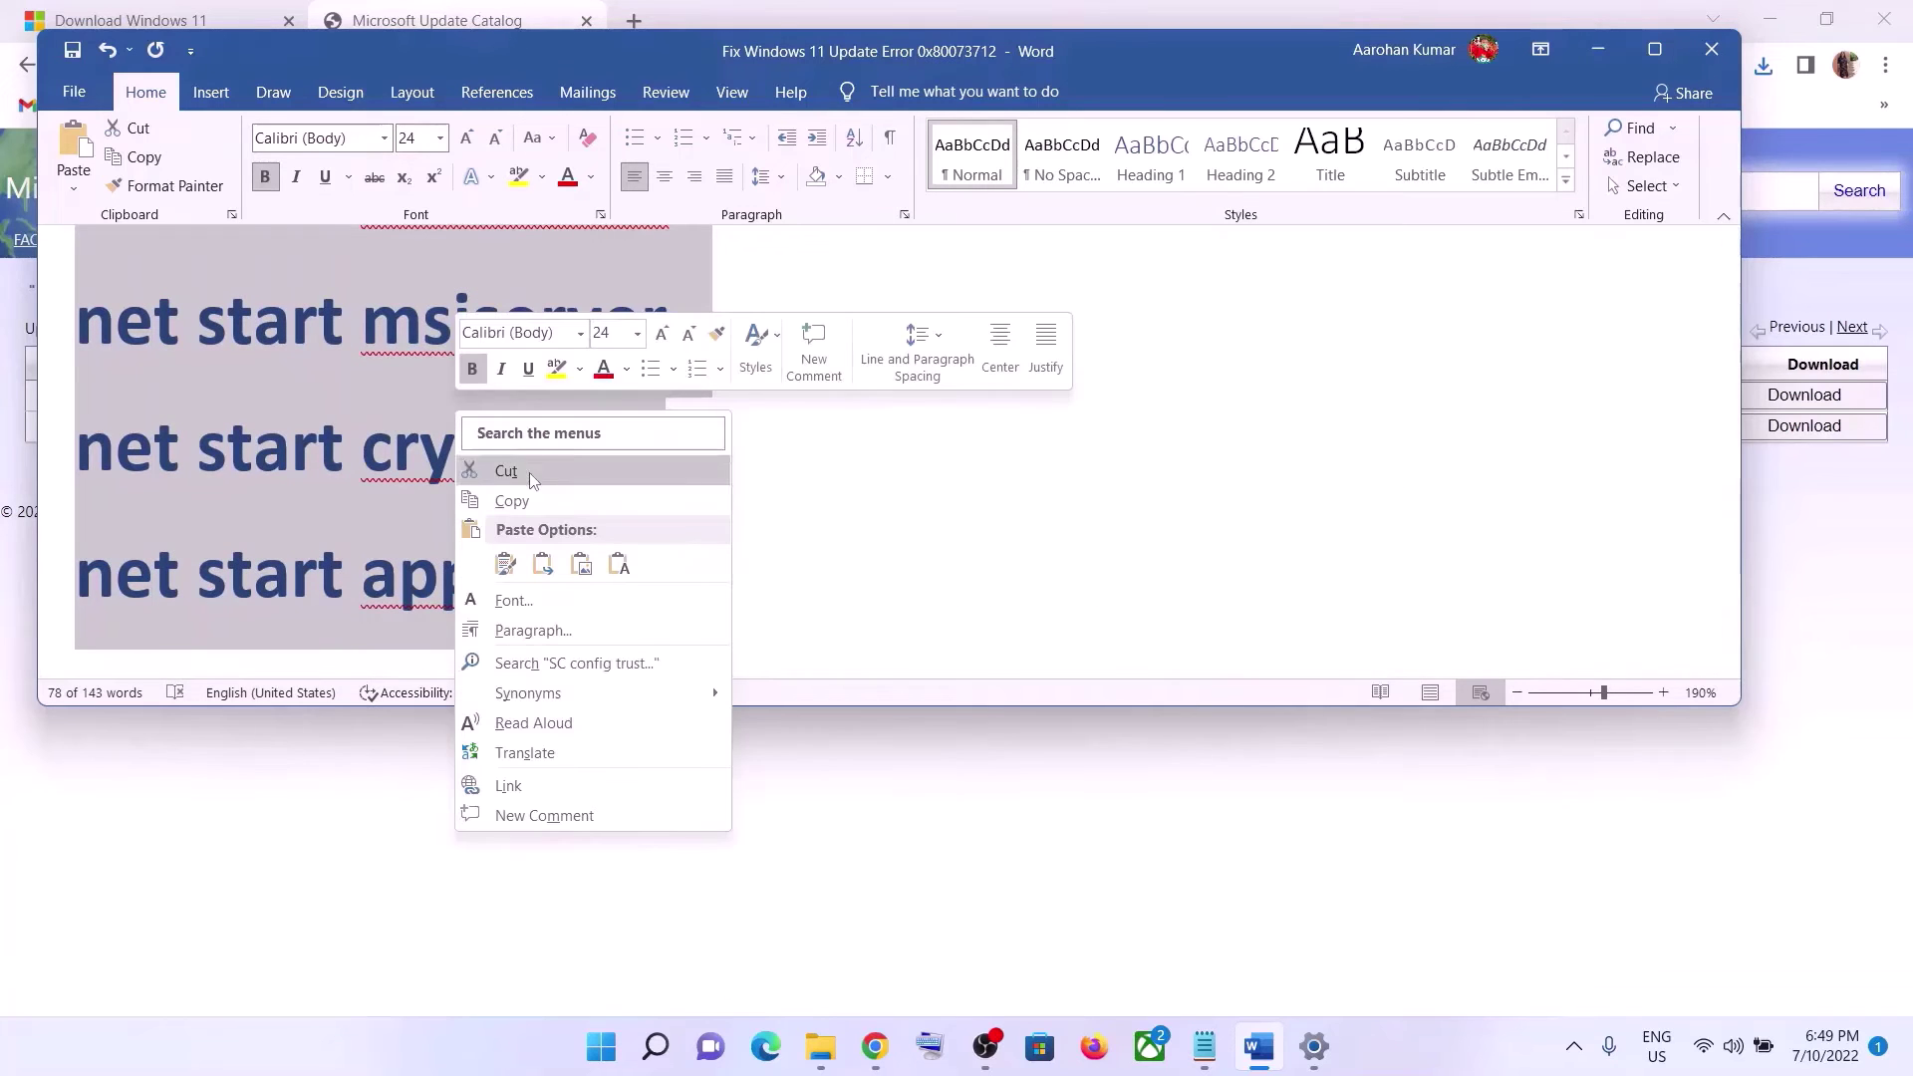
left_click(525, 498)
Step: Launch Notepad from Start search and paste the reset commands into a blank page
left_click(598, 1046)
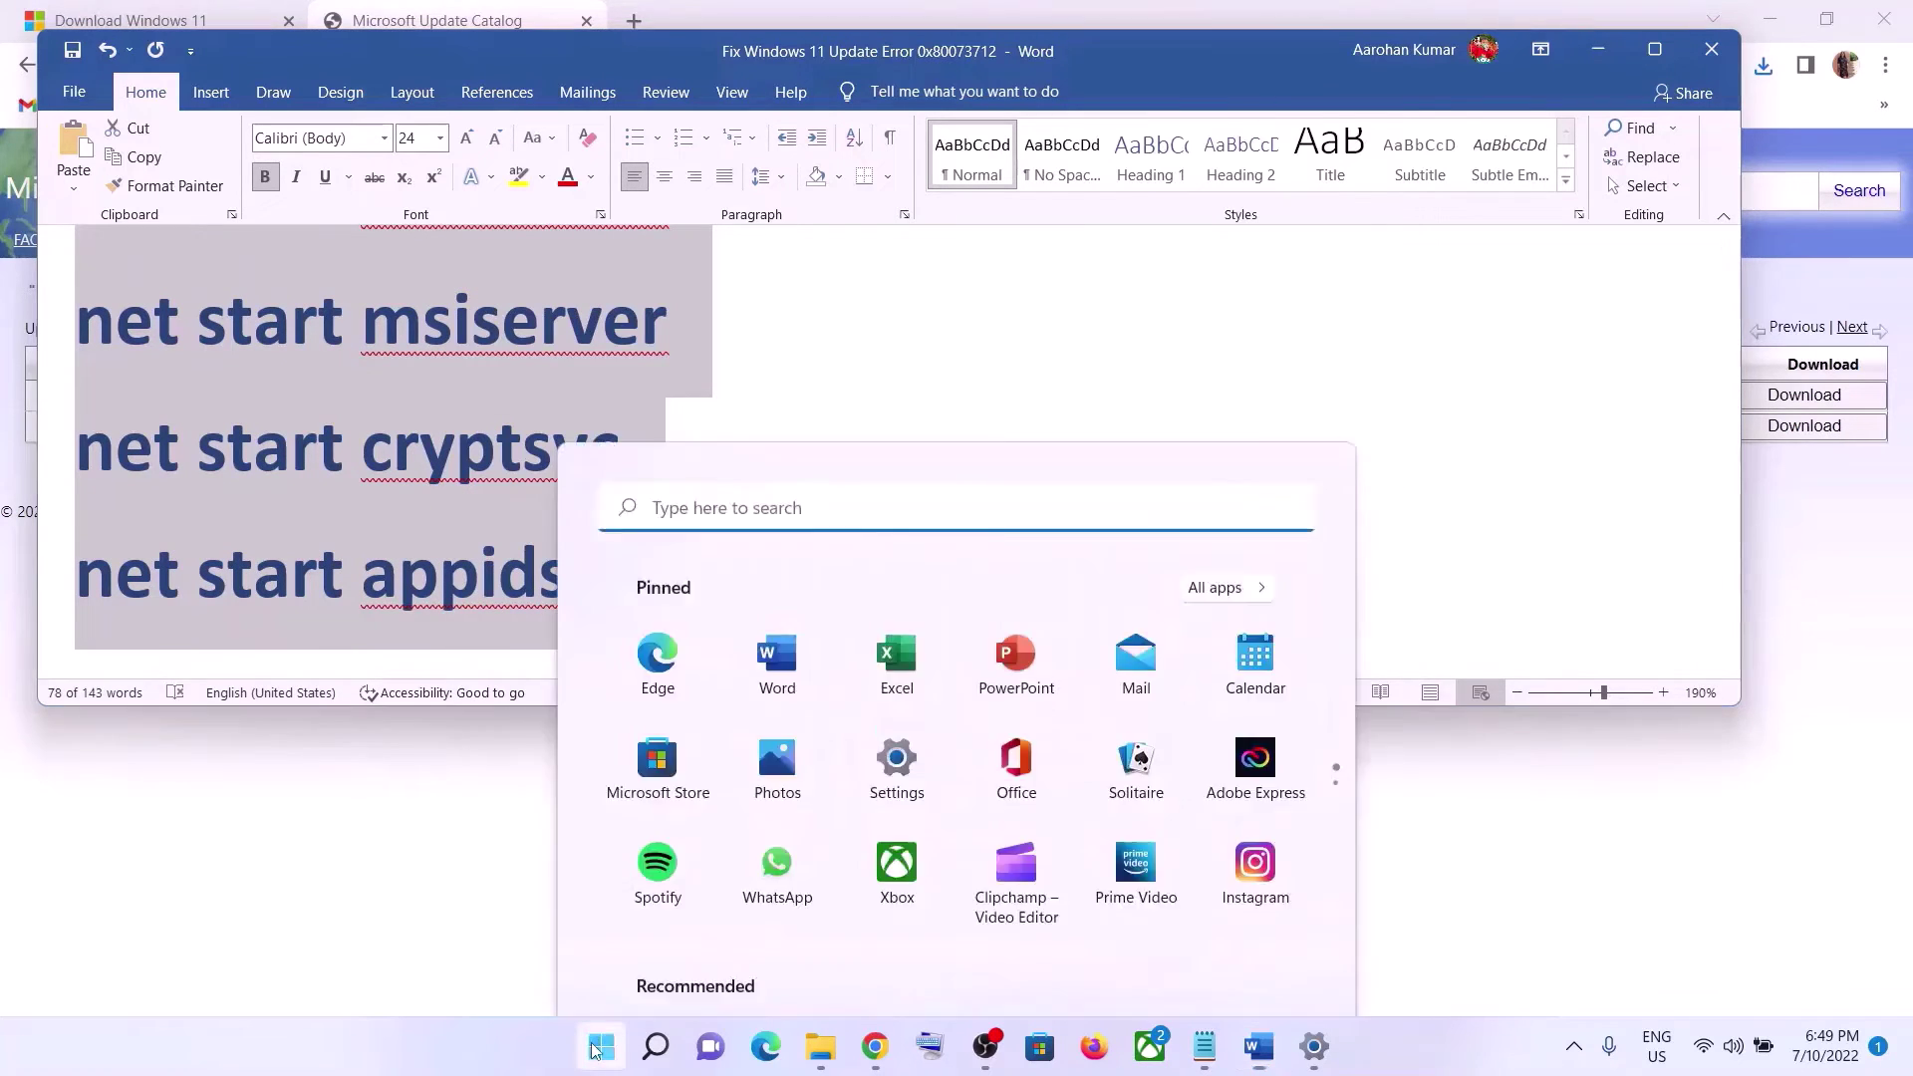
type("note")
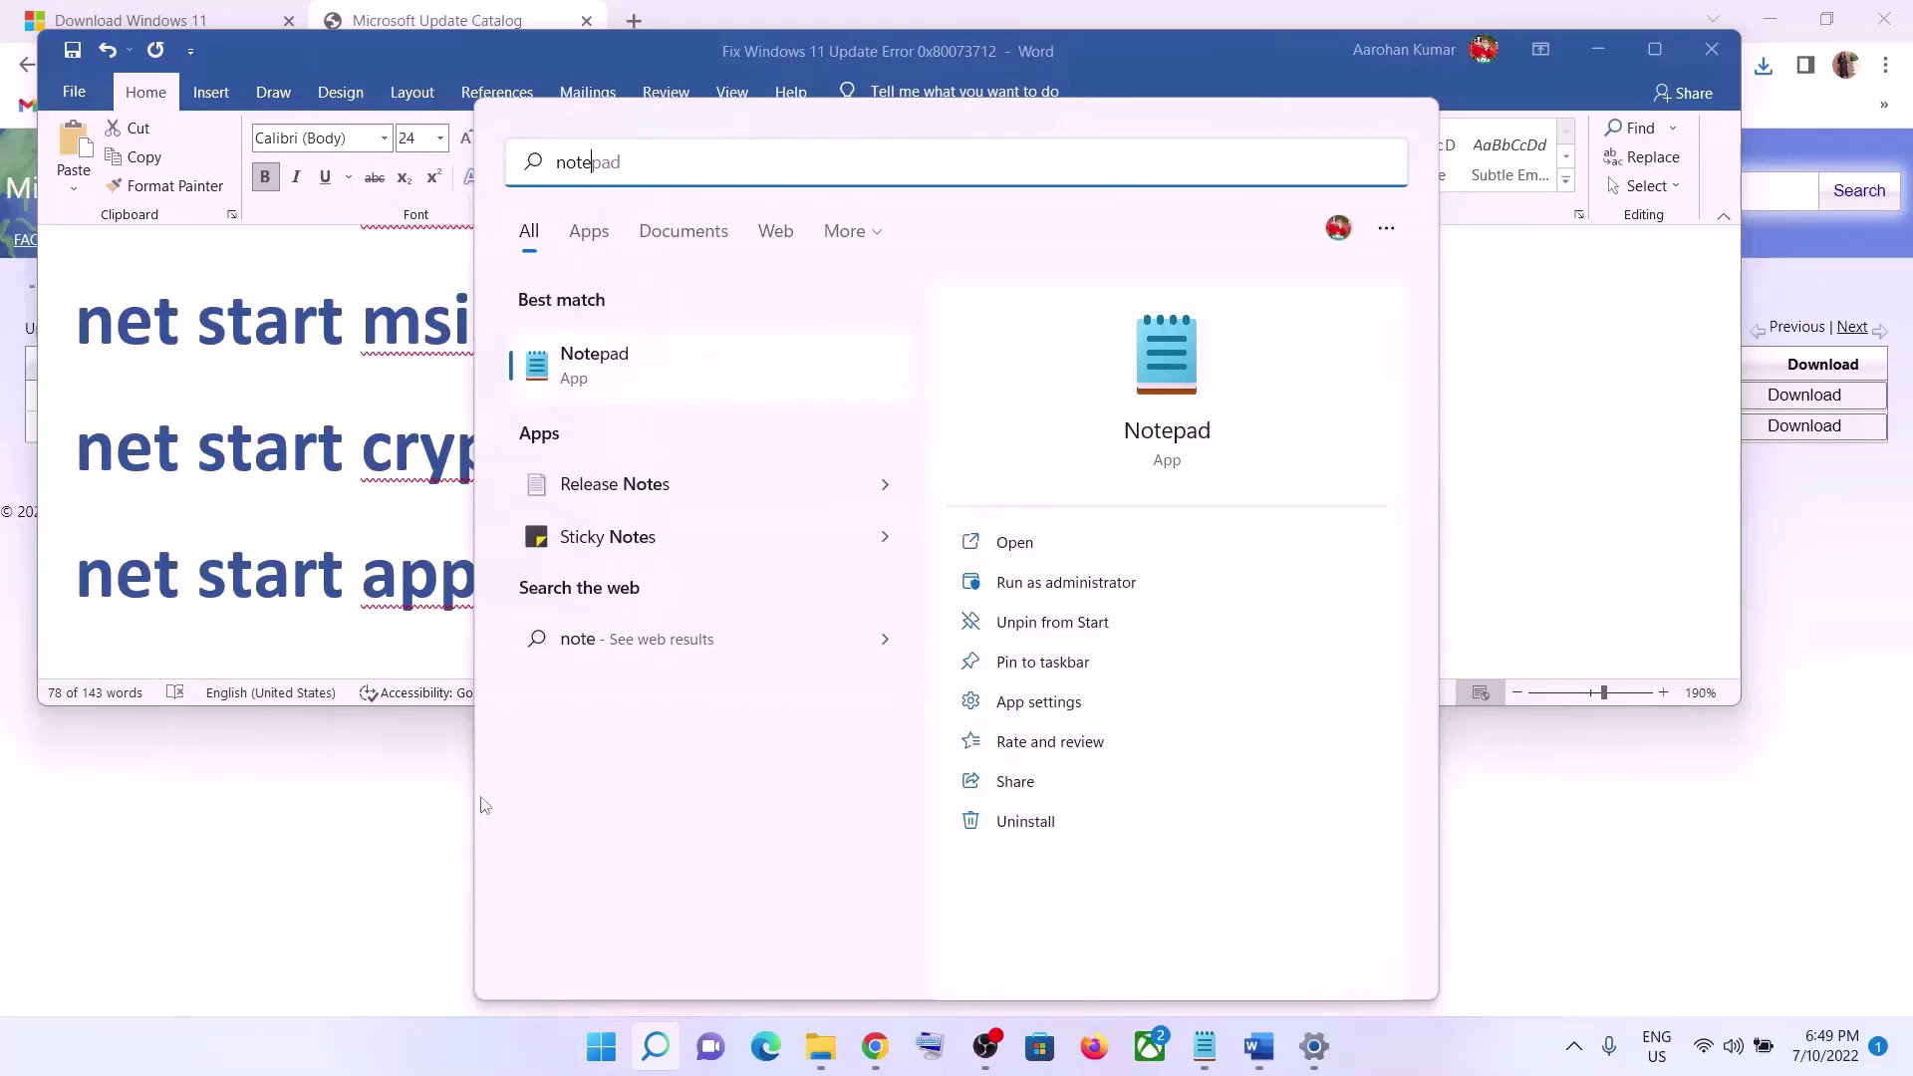
left_click(667, 344)
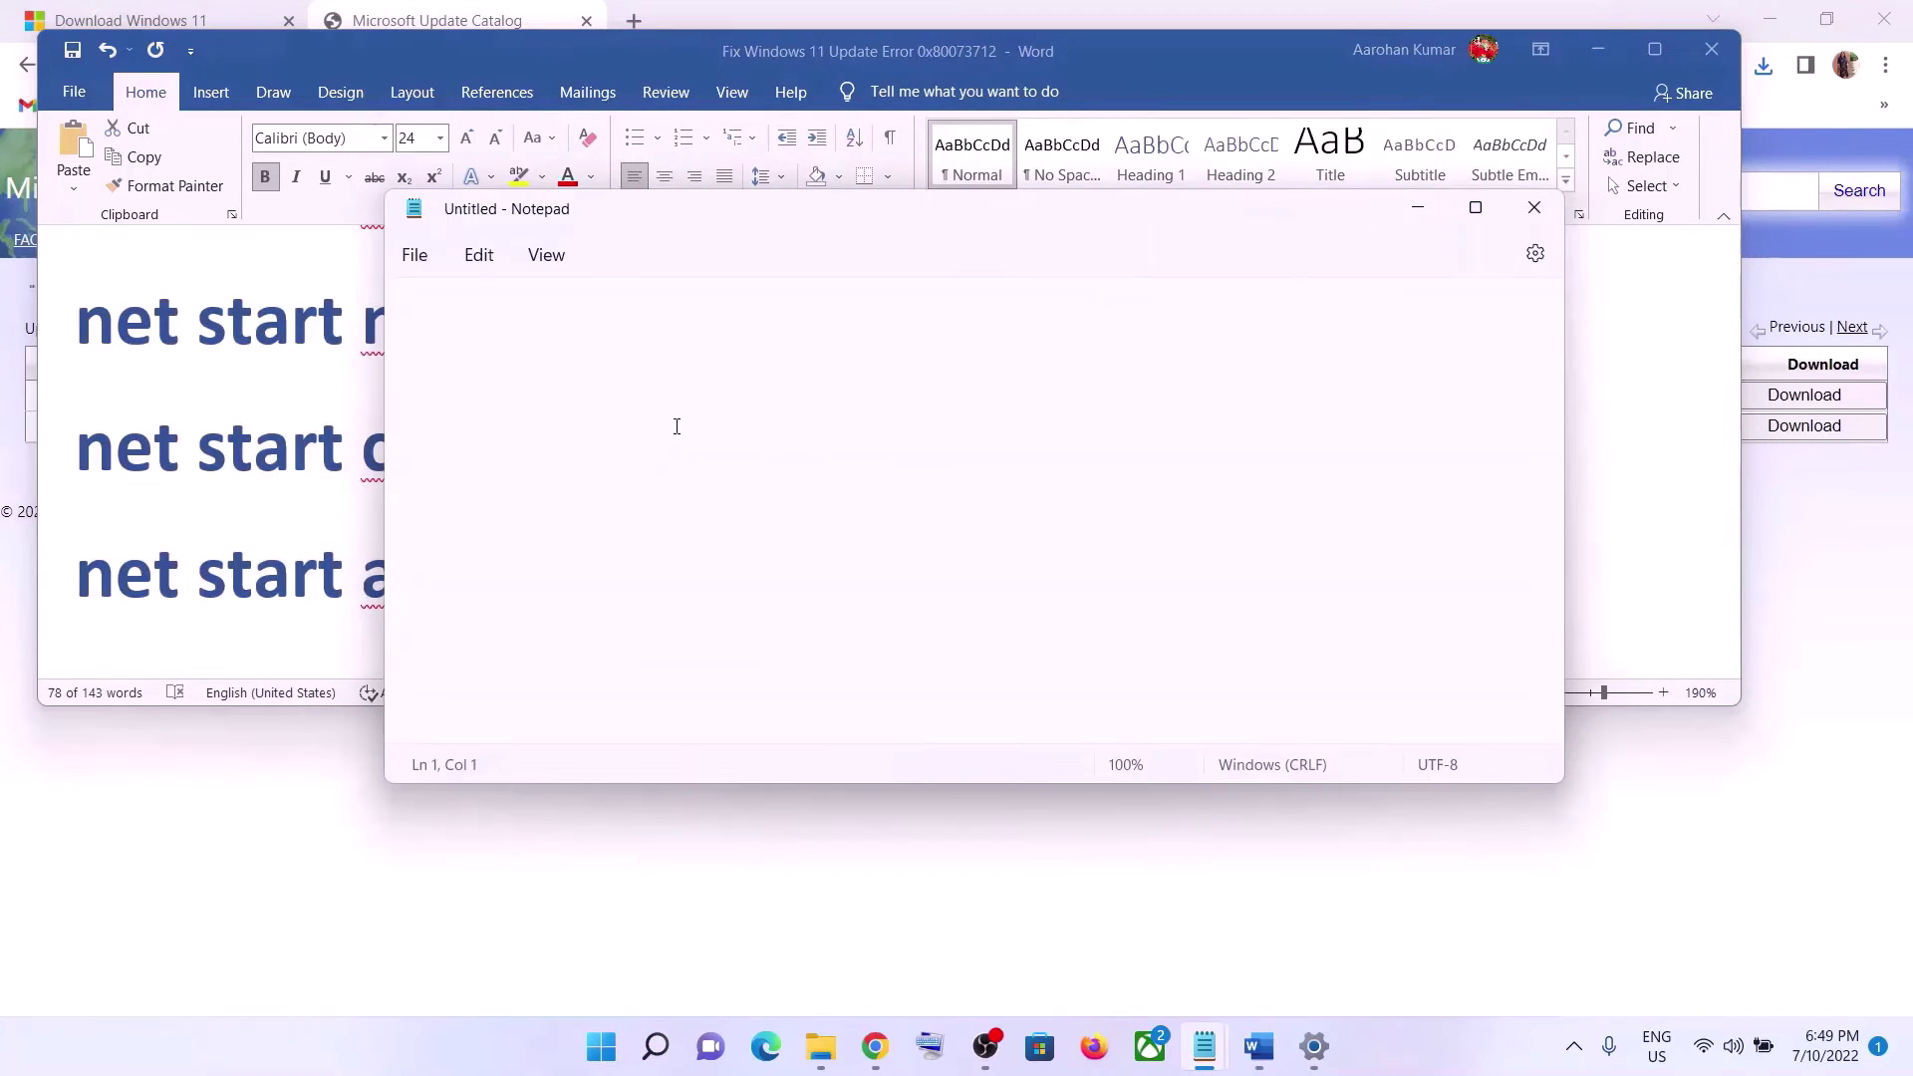
right_click(757, 371)
left_click(854, 547)
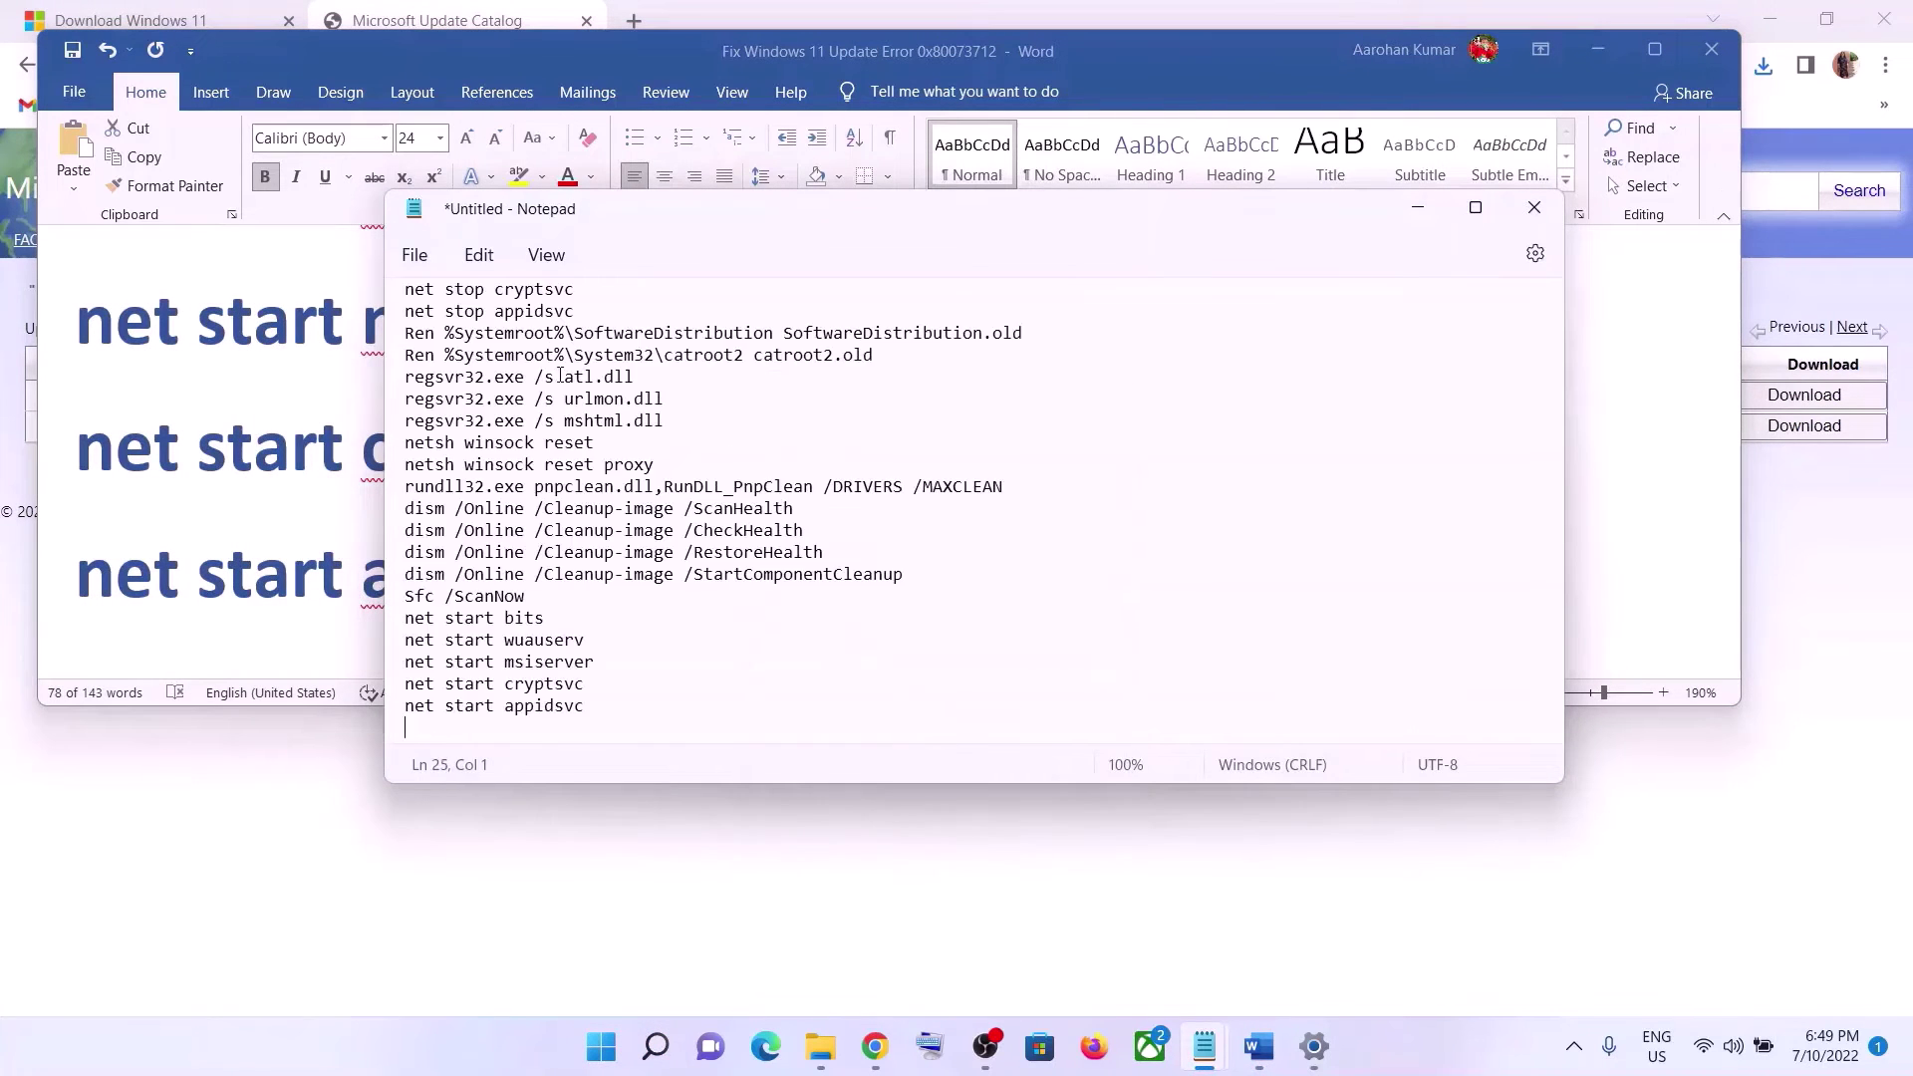
Step: Begin Save As to the Desktop and copy the name Wufix.bat from the Word instructions
left_click(430, 254)
left_click(438, 462)
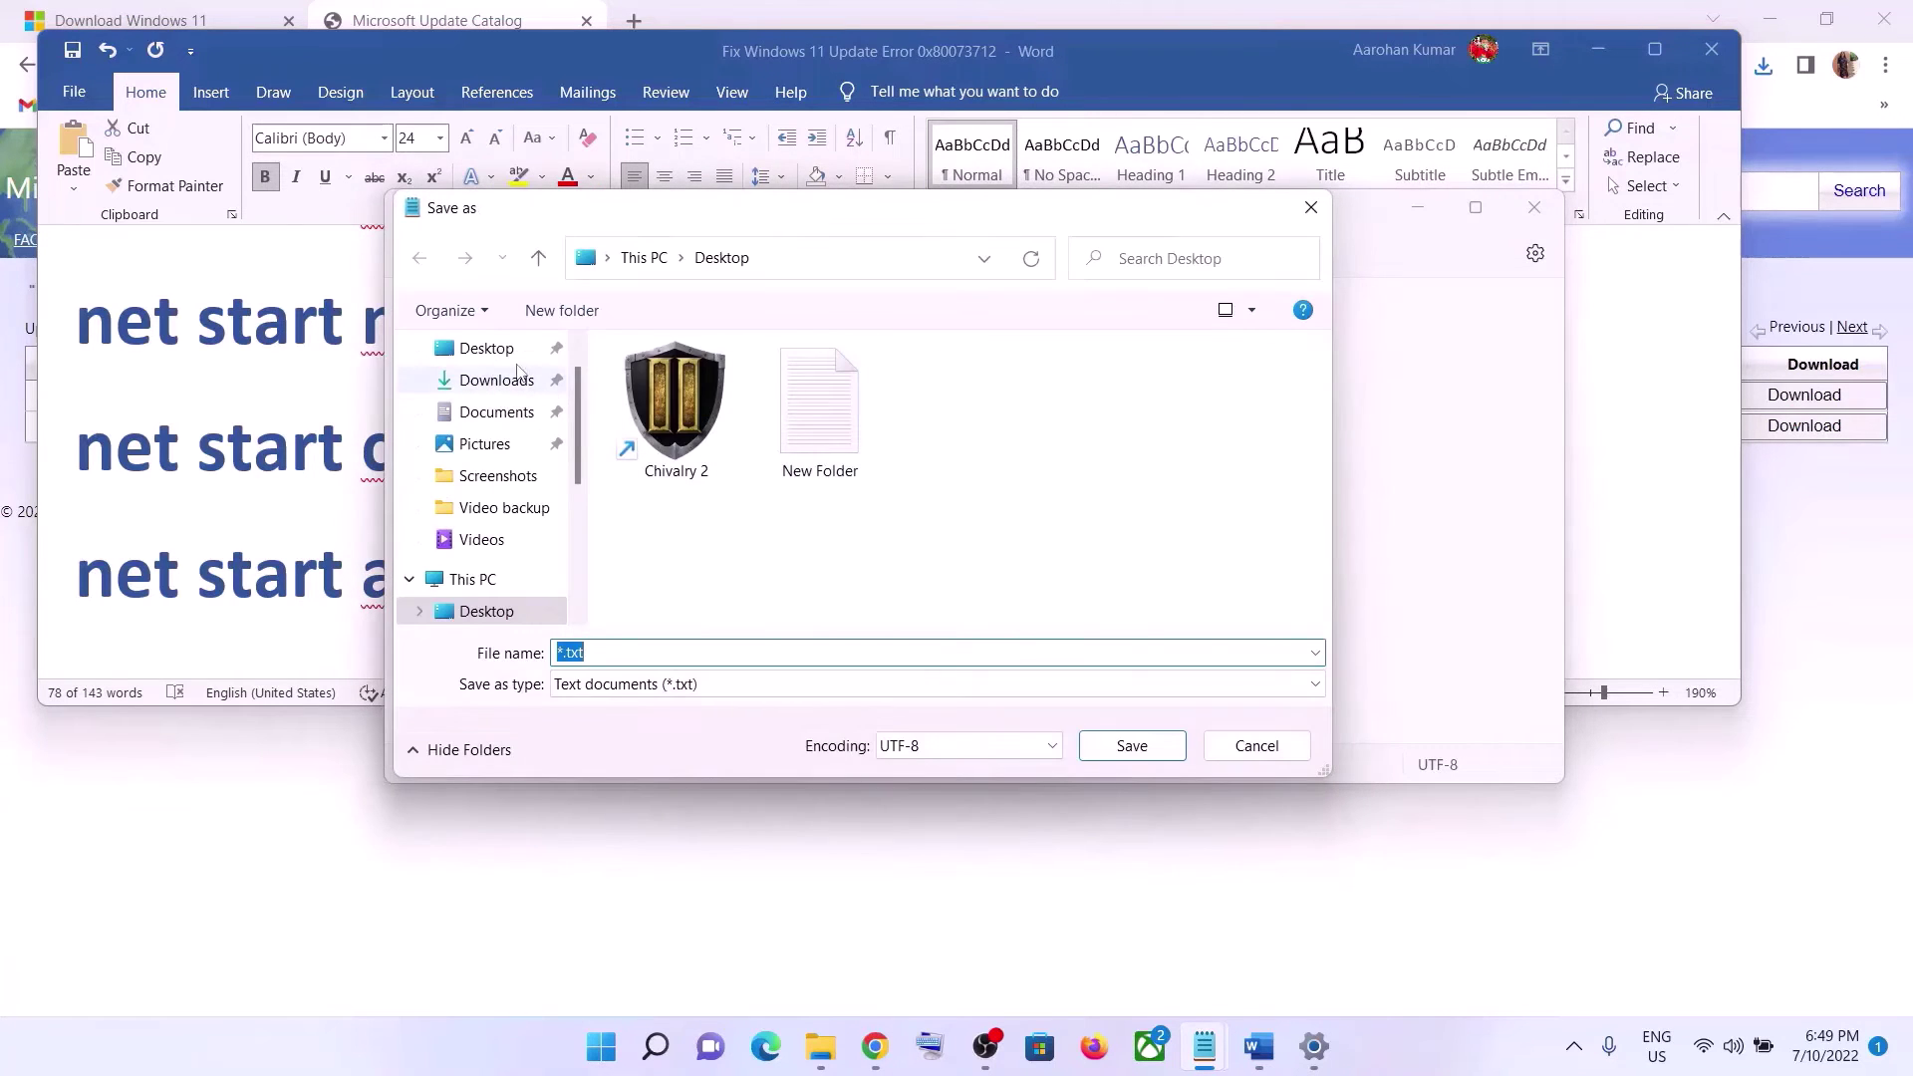
left_click(512, 357)
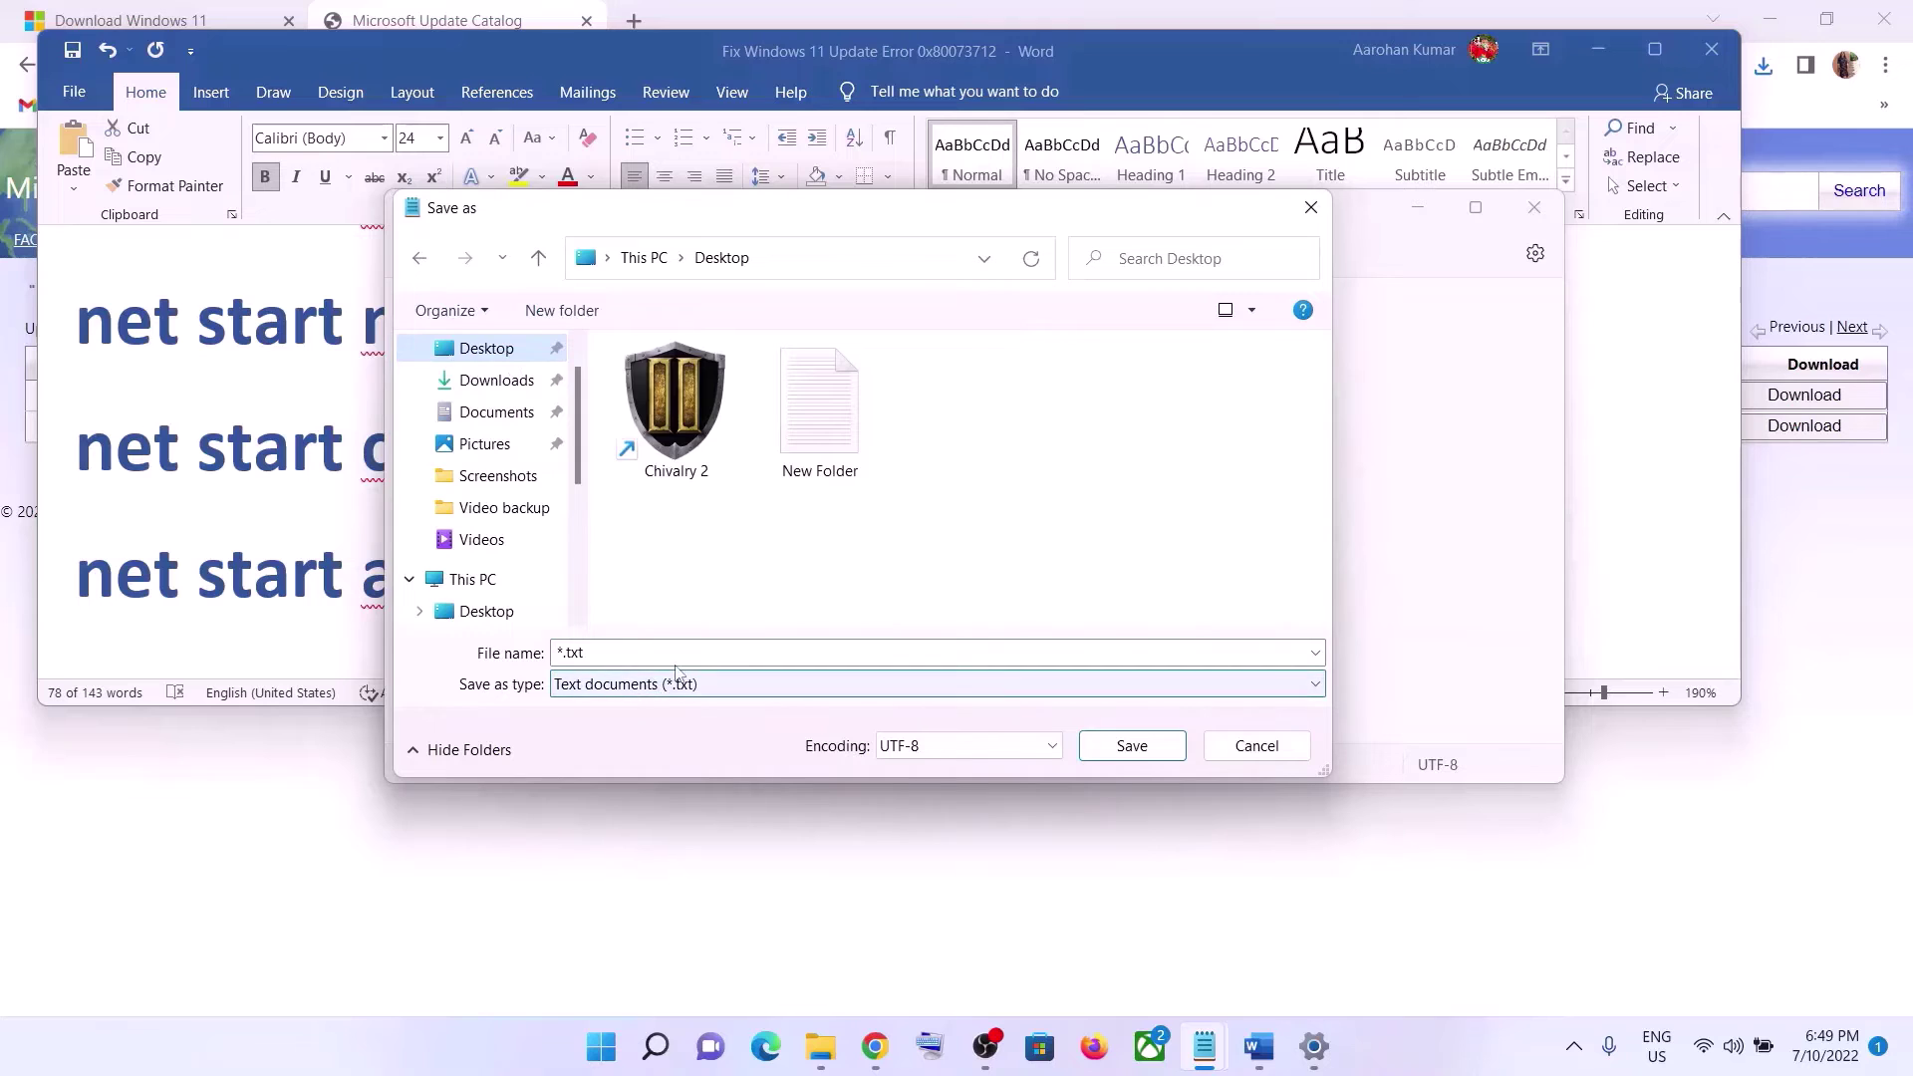
left_click(299, 570)
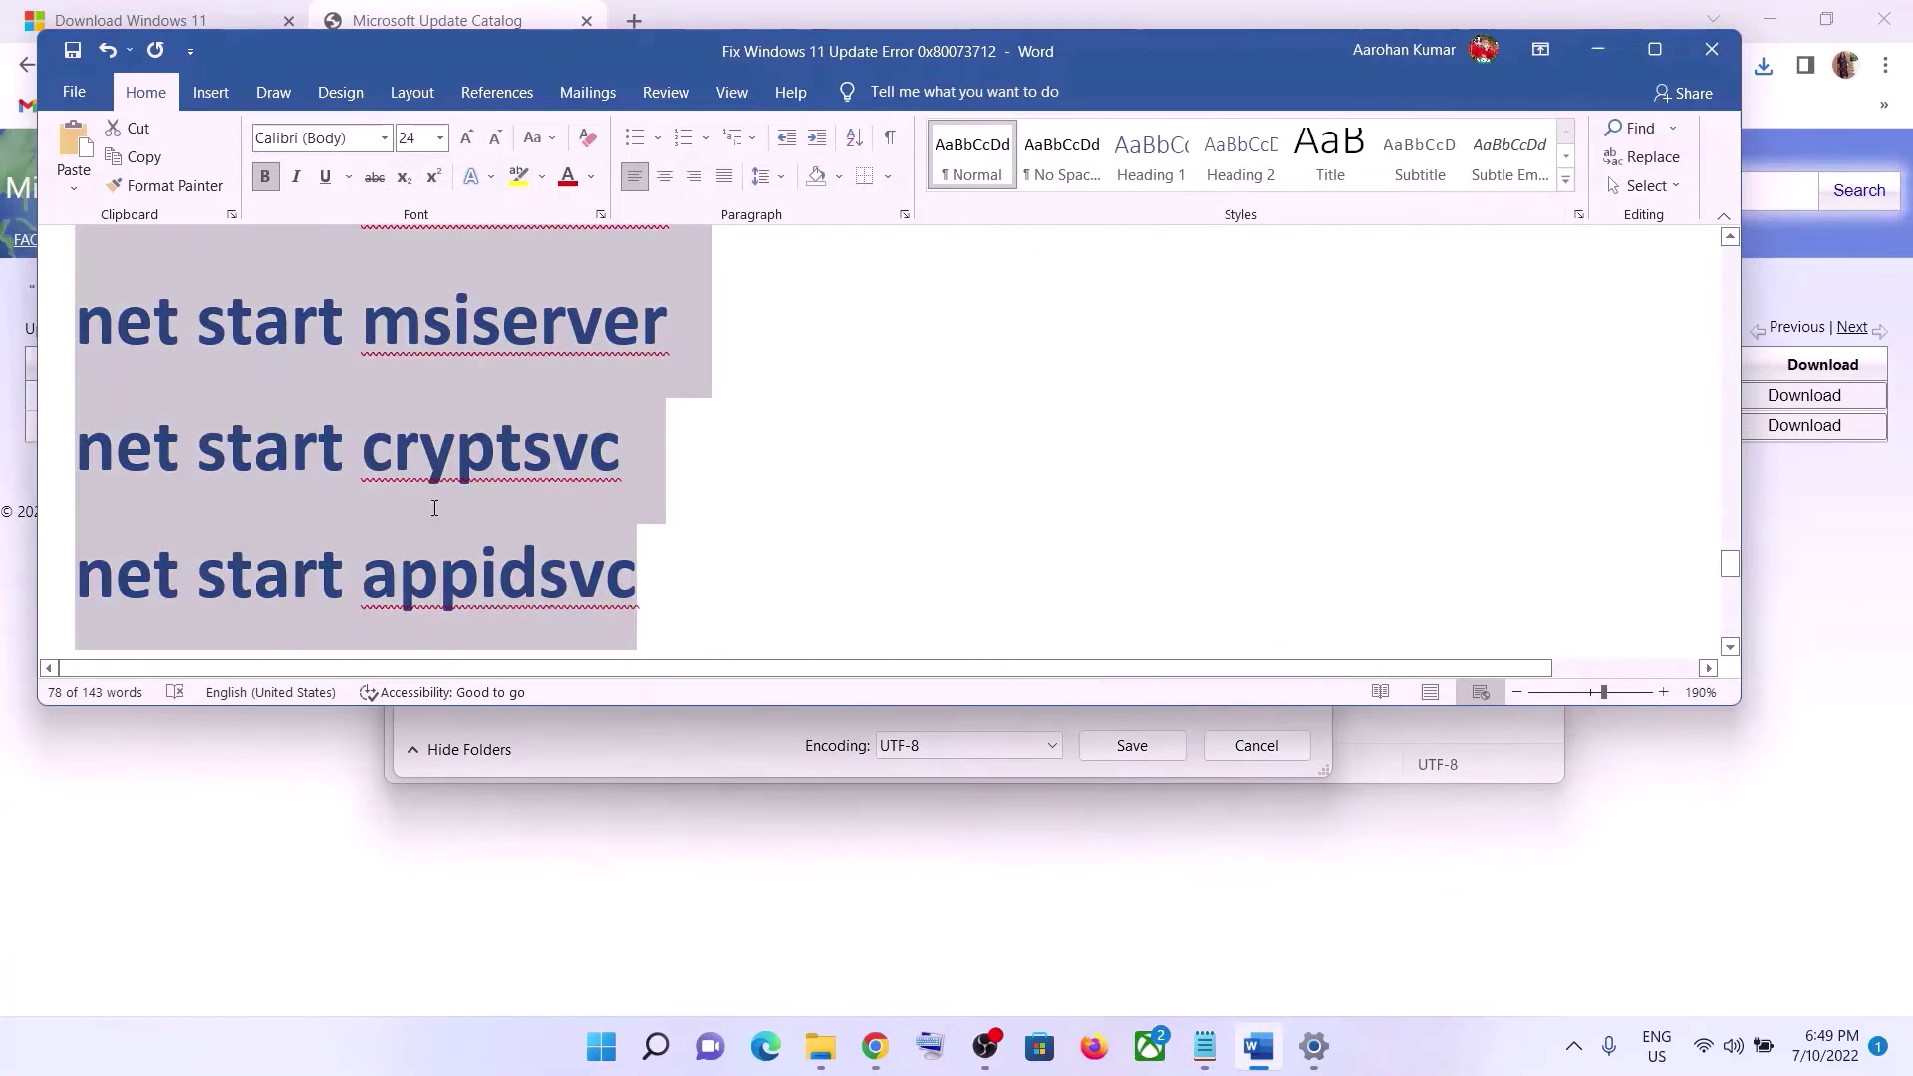
scroll(428, 503, "down", 5)
left_click_drag(344, 329, 643, 335)
key("alt+Tab")
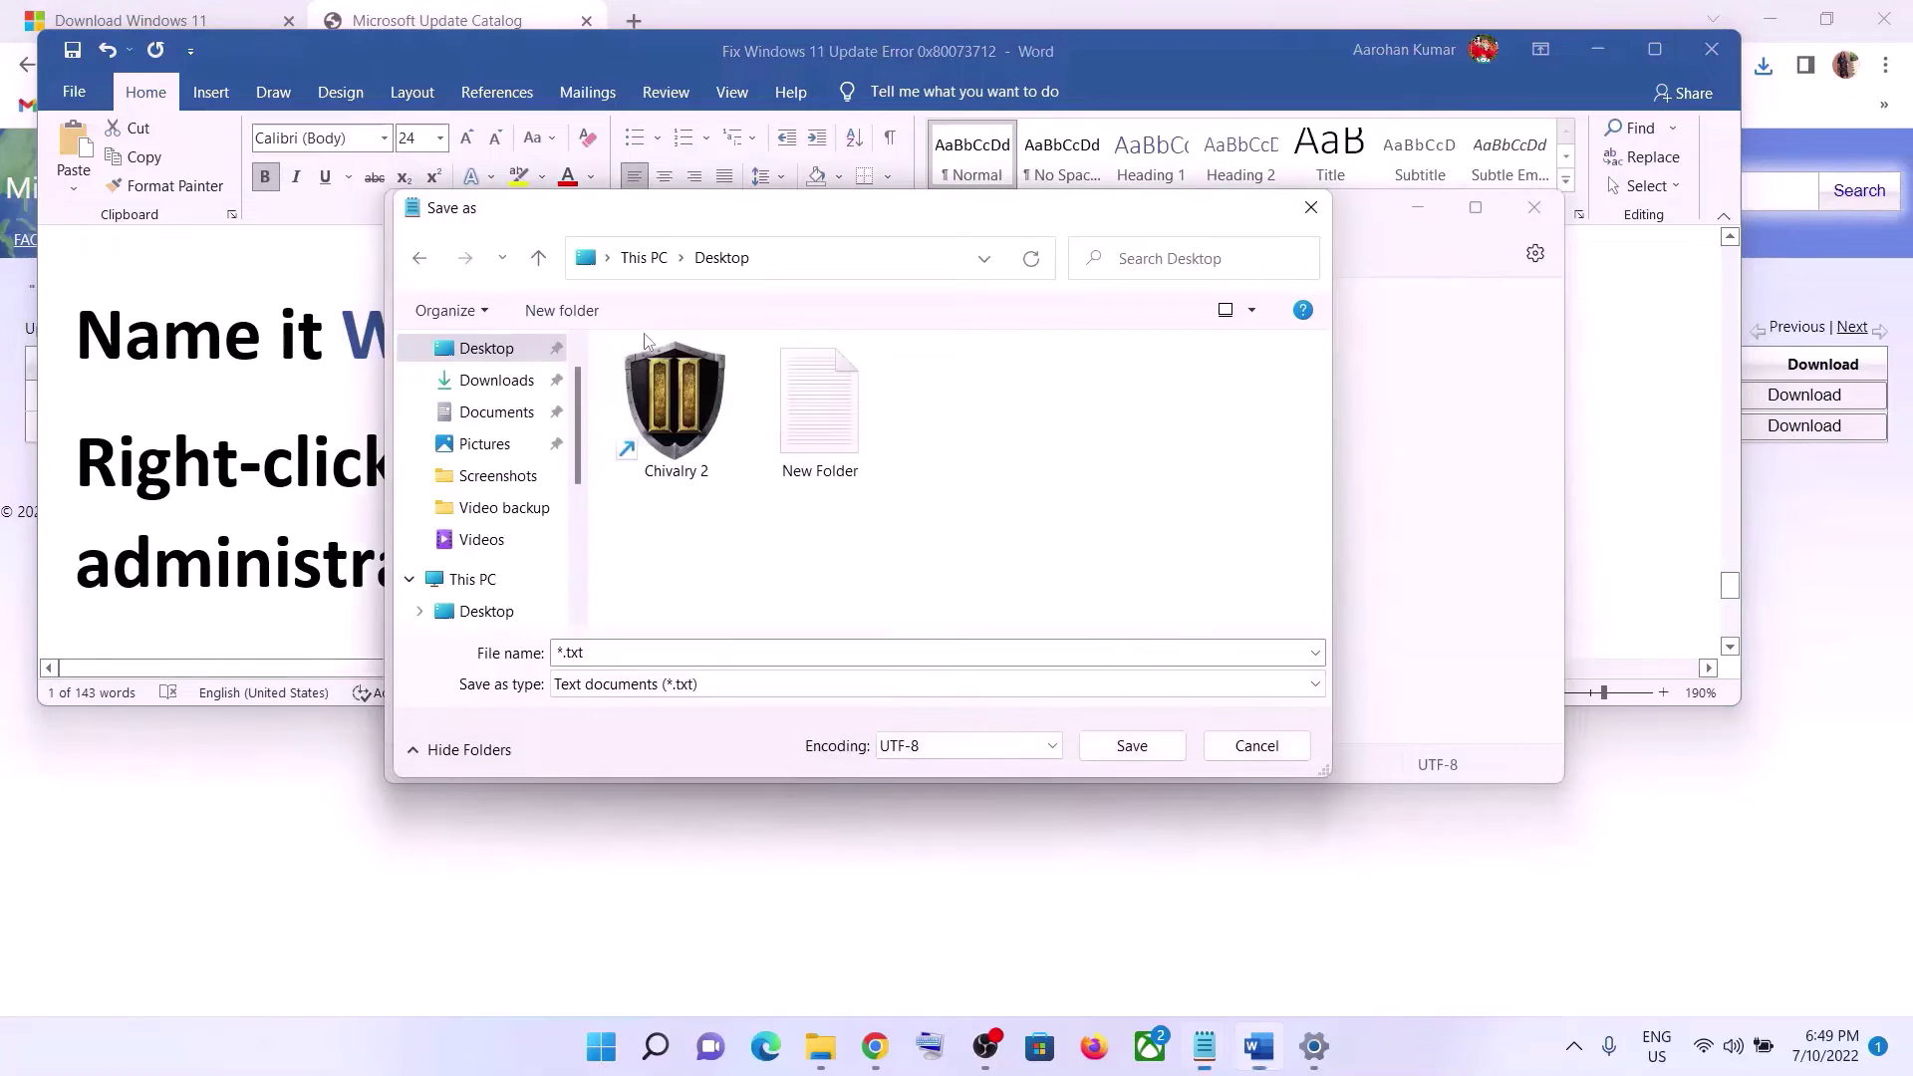
Step: Save the script as Wufix.bat with All files type, then show the desktop
double_click(610, 649)
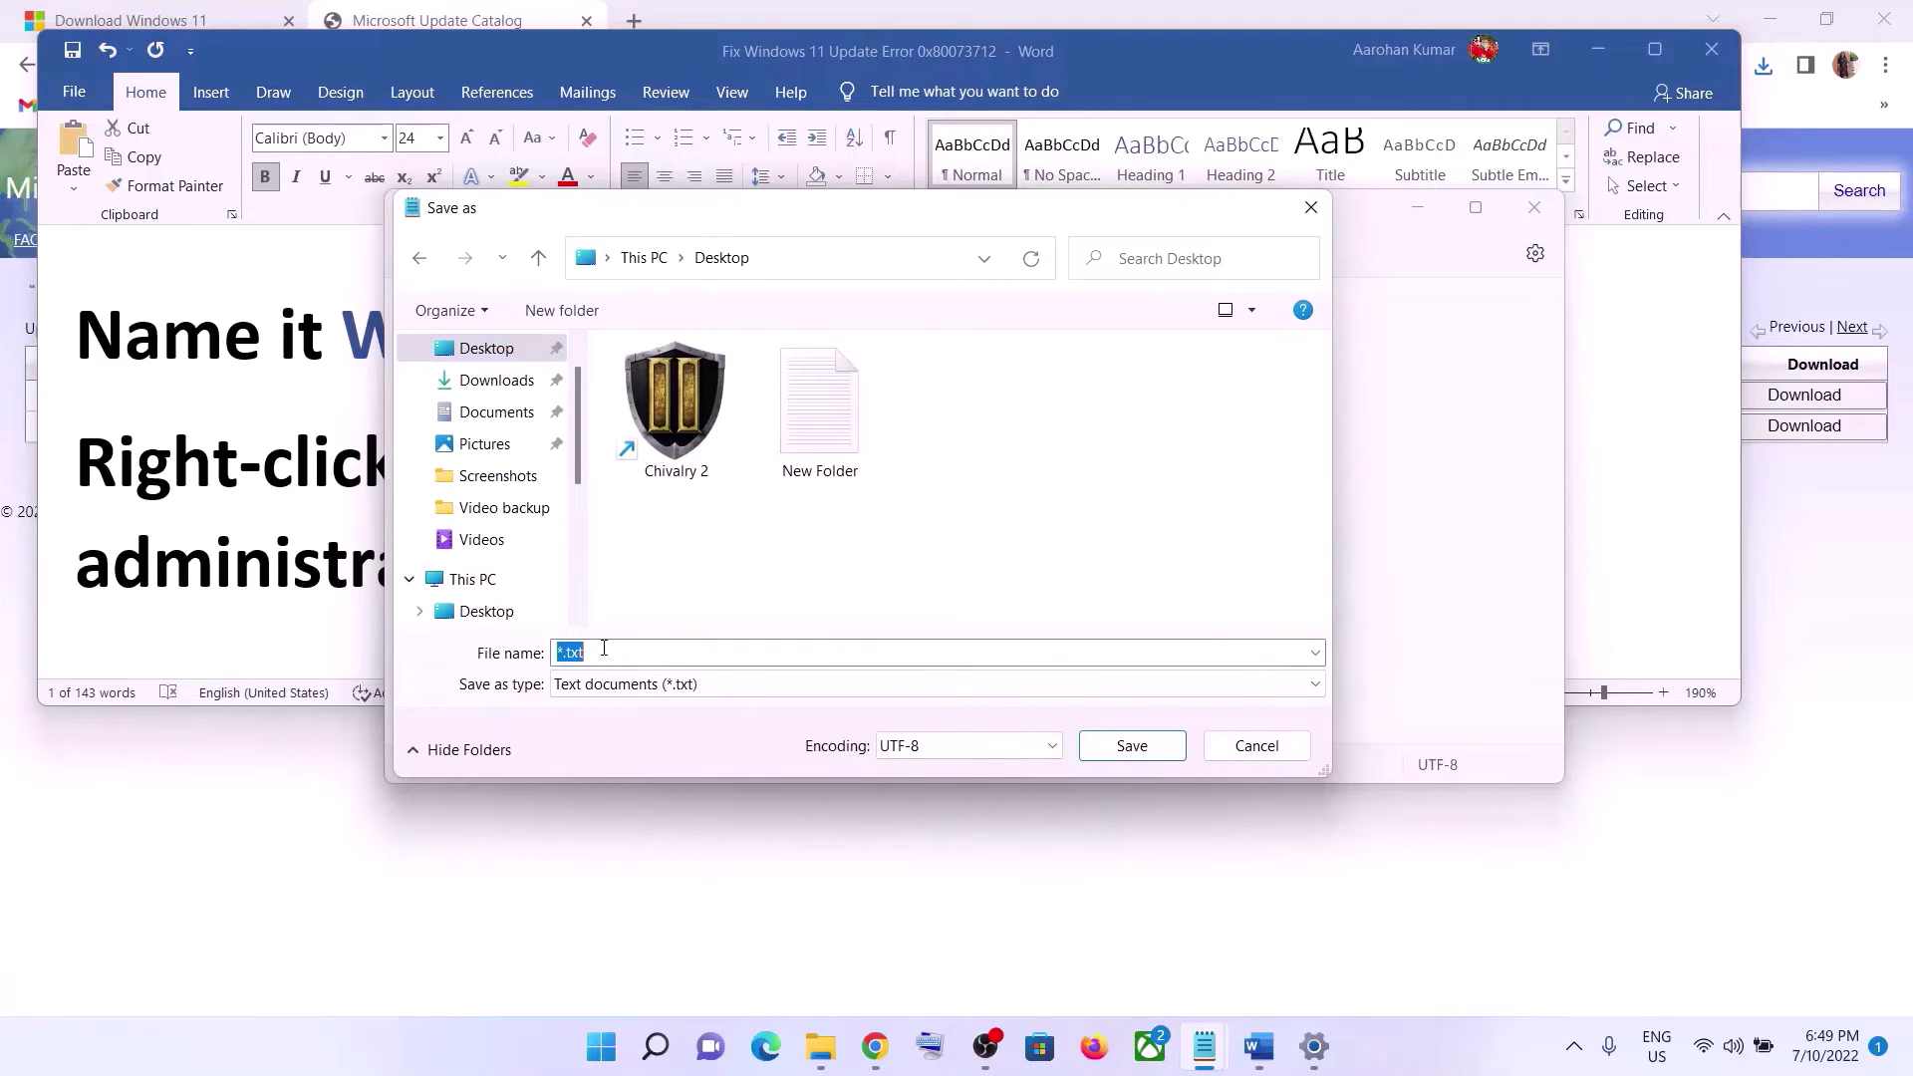
key("ctrl+v")
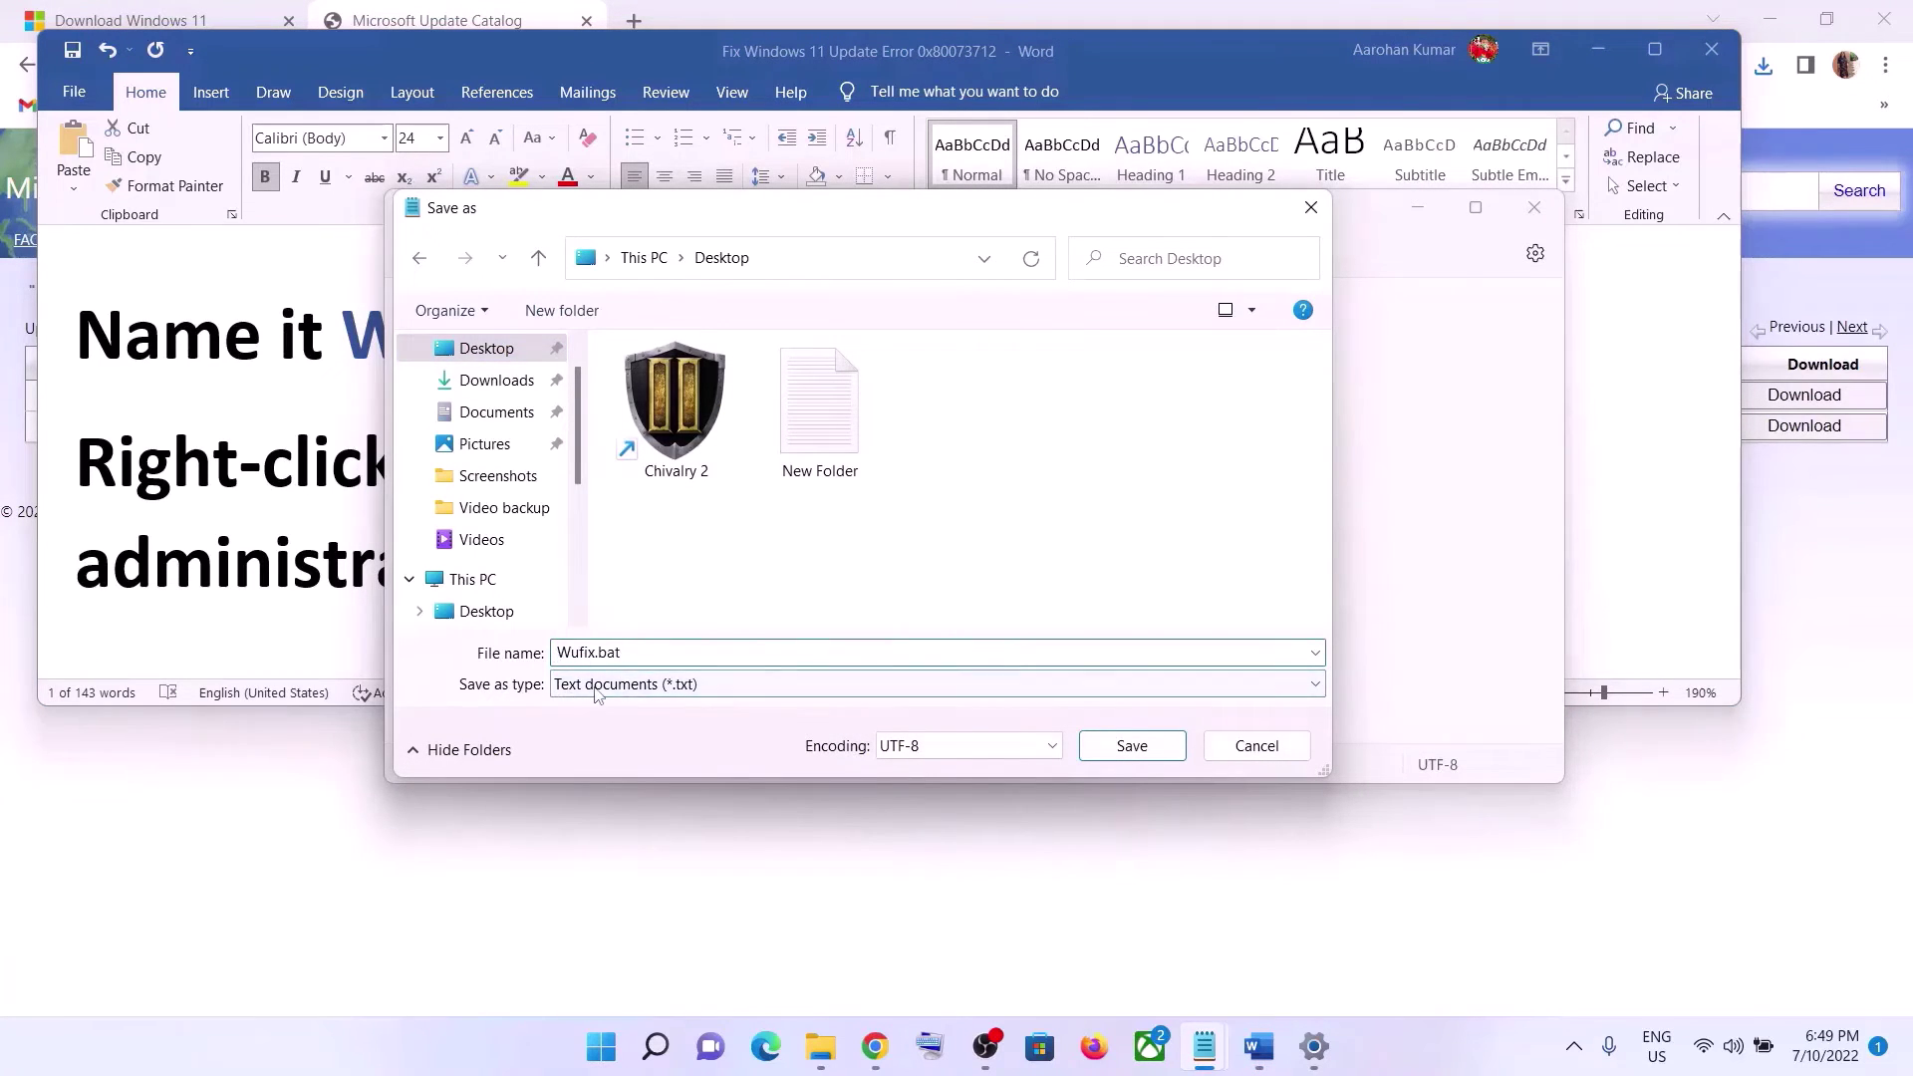
left_click(562, 687)
left_click(590, 730)
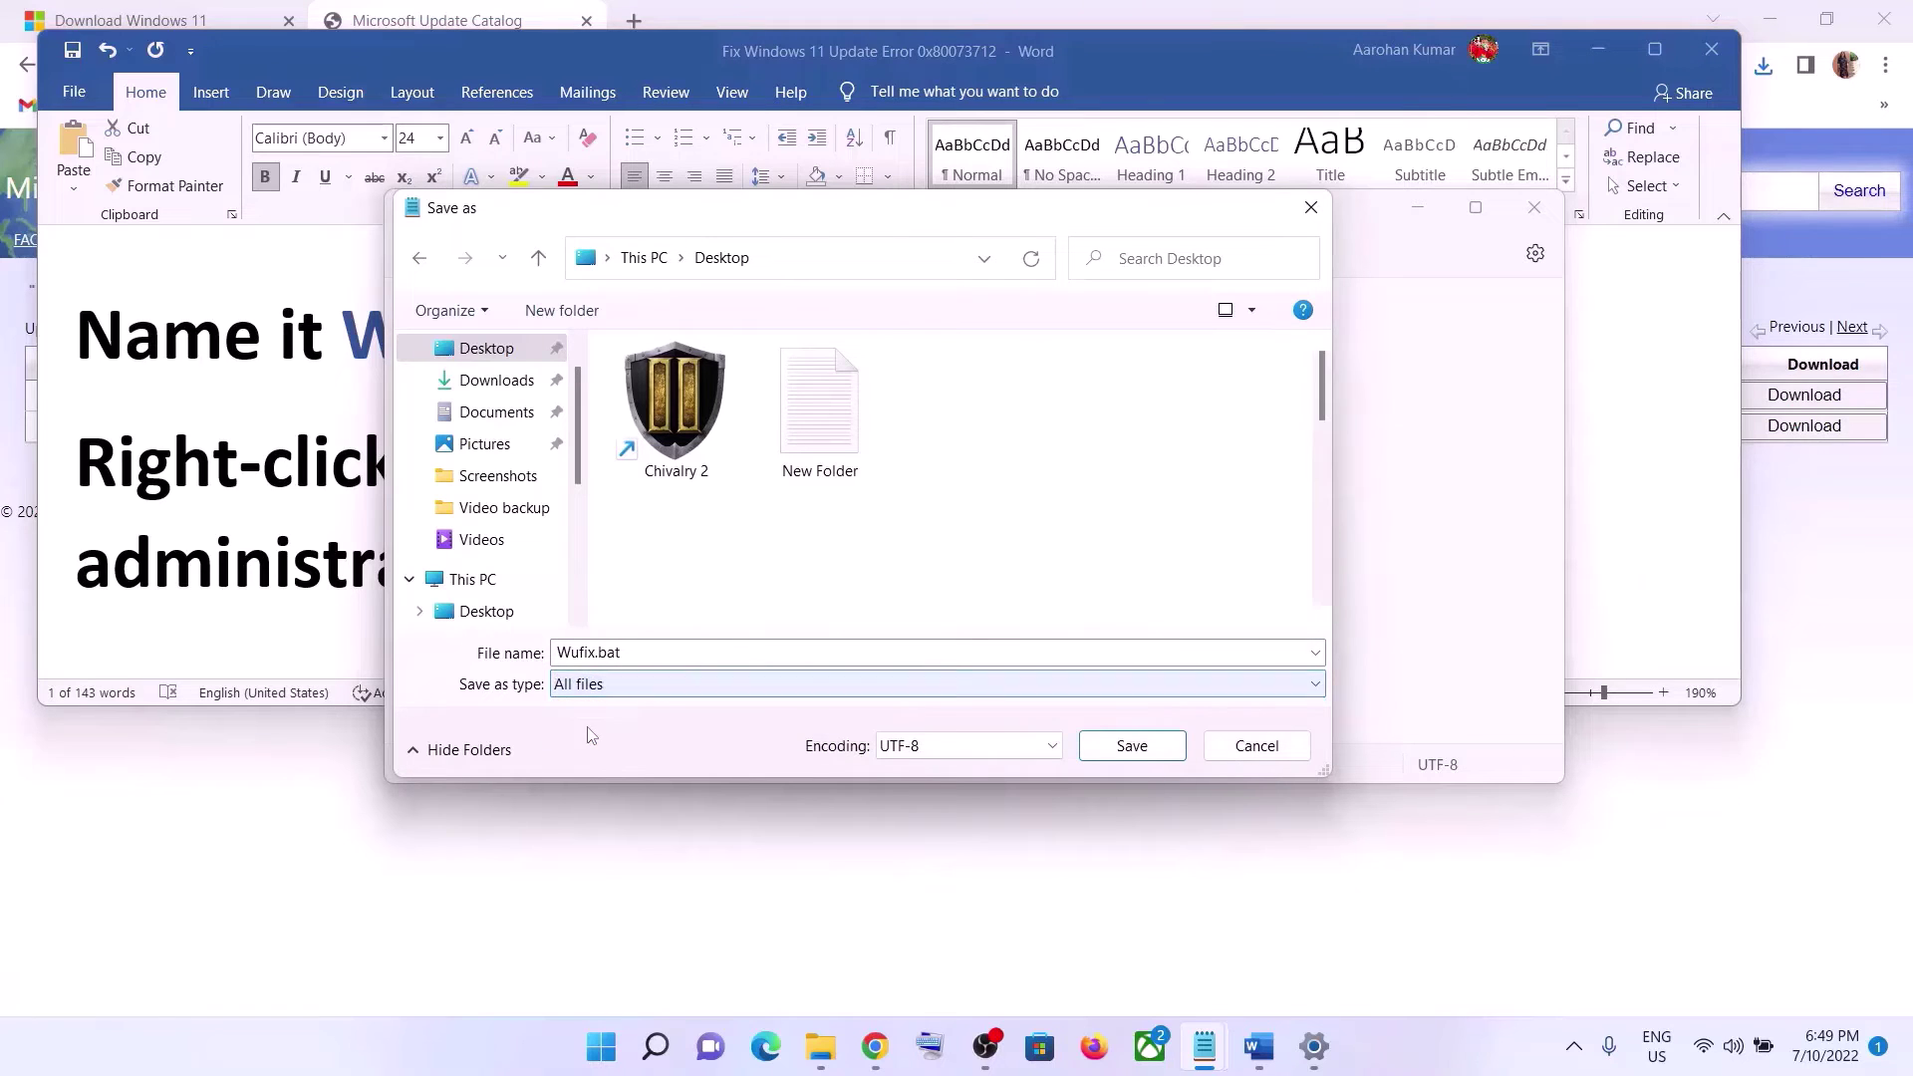
left_click(1132, 747)
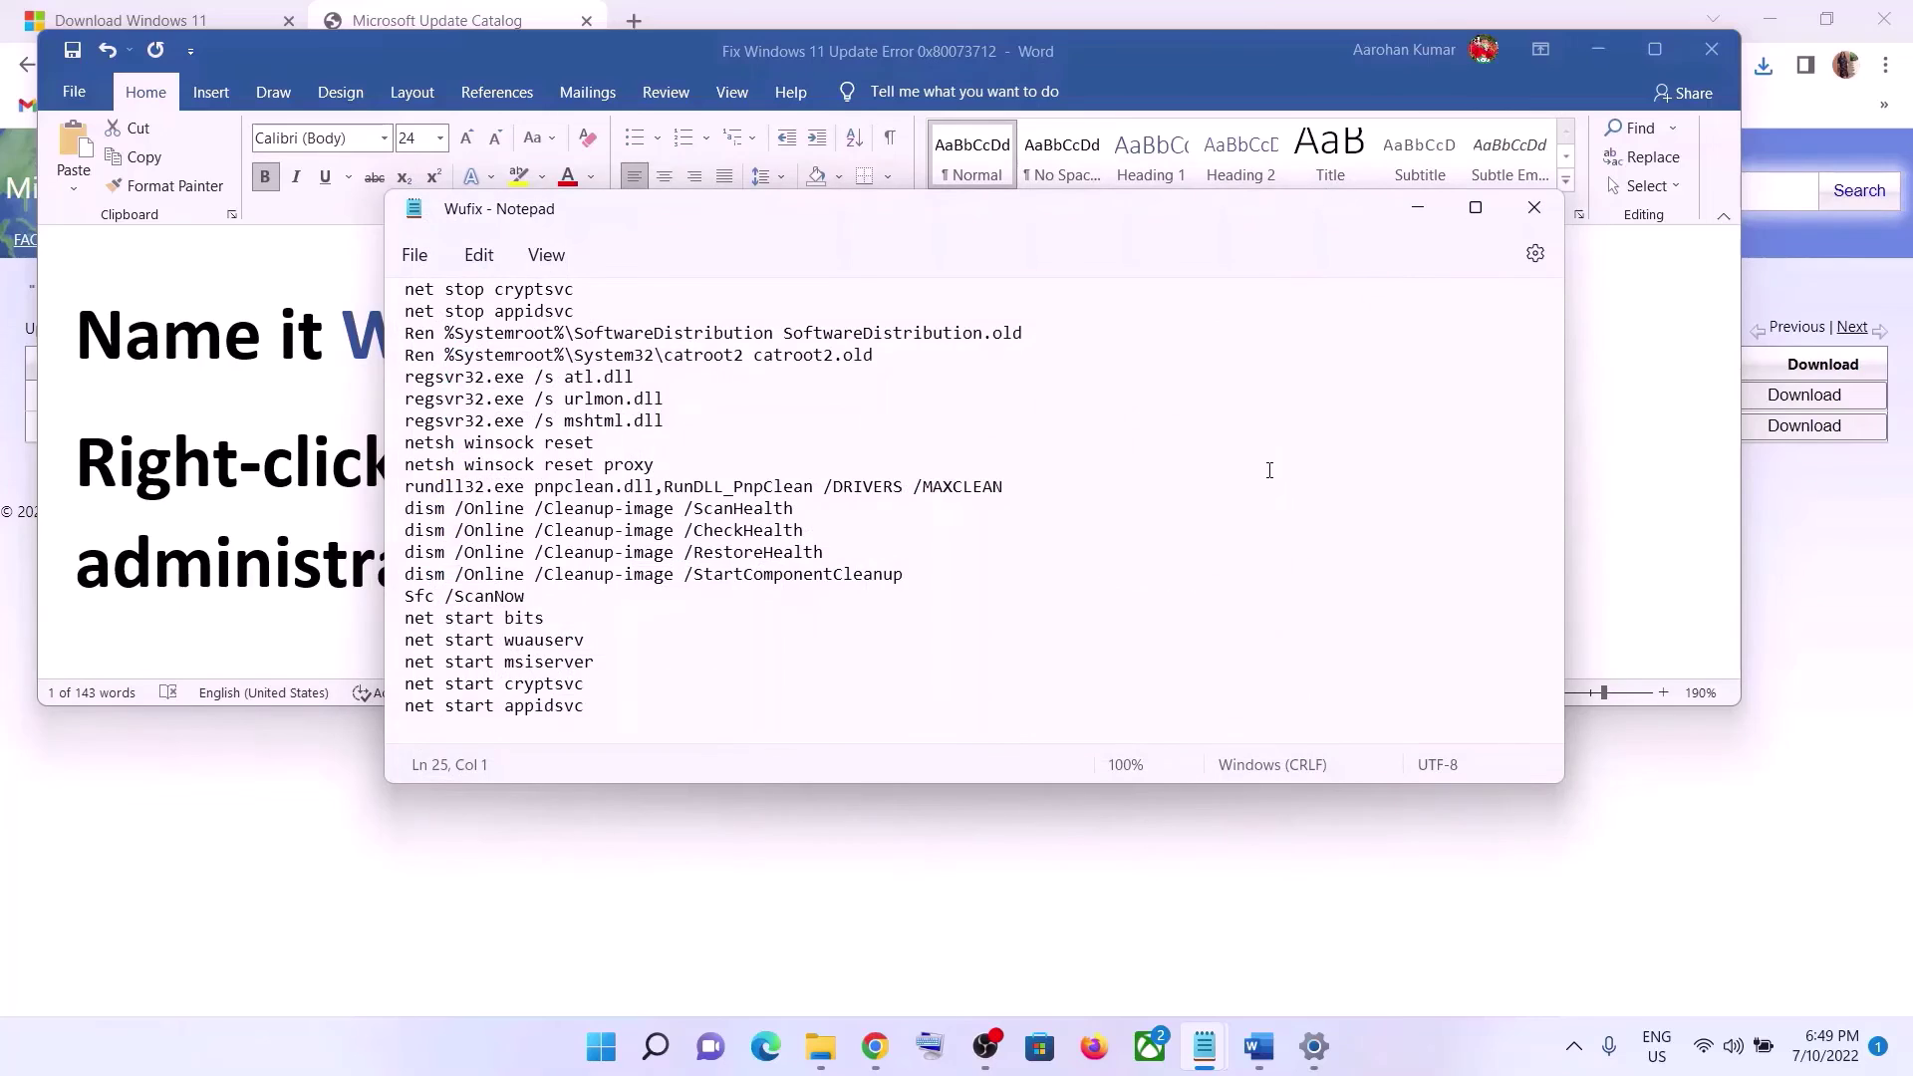
key("super+d")
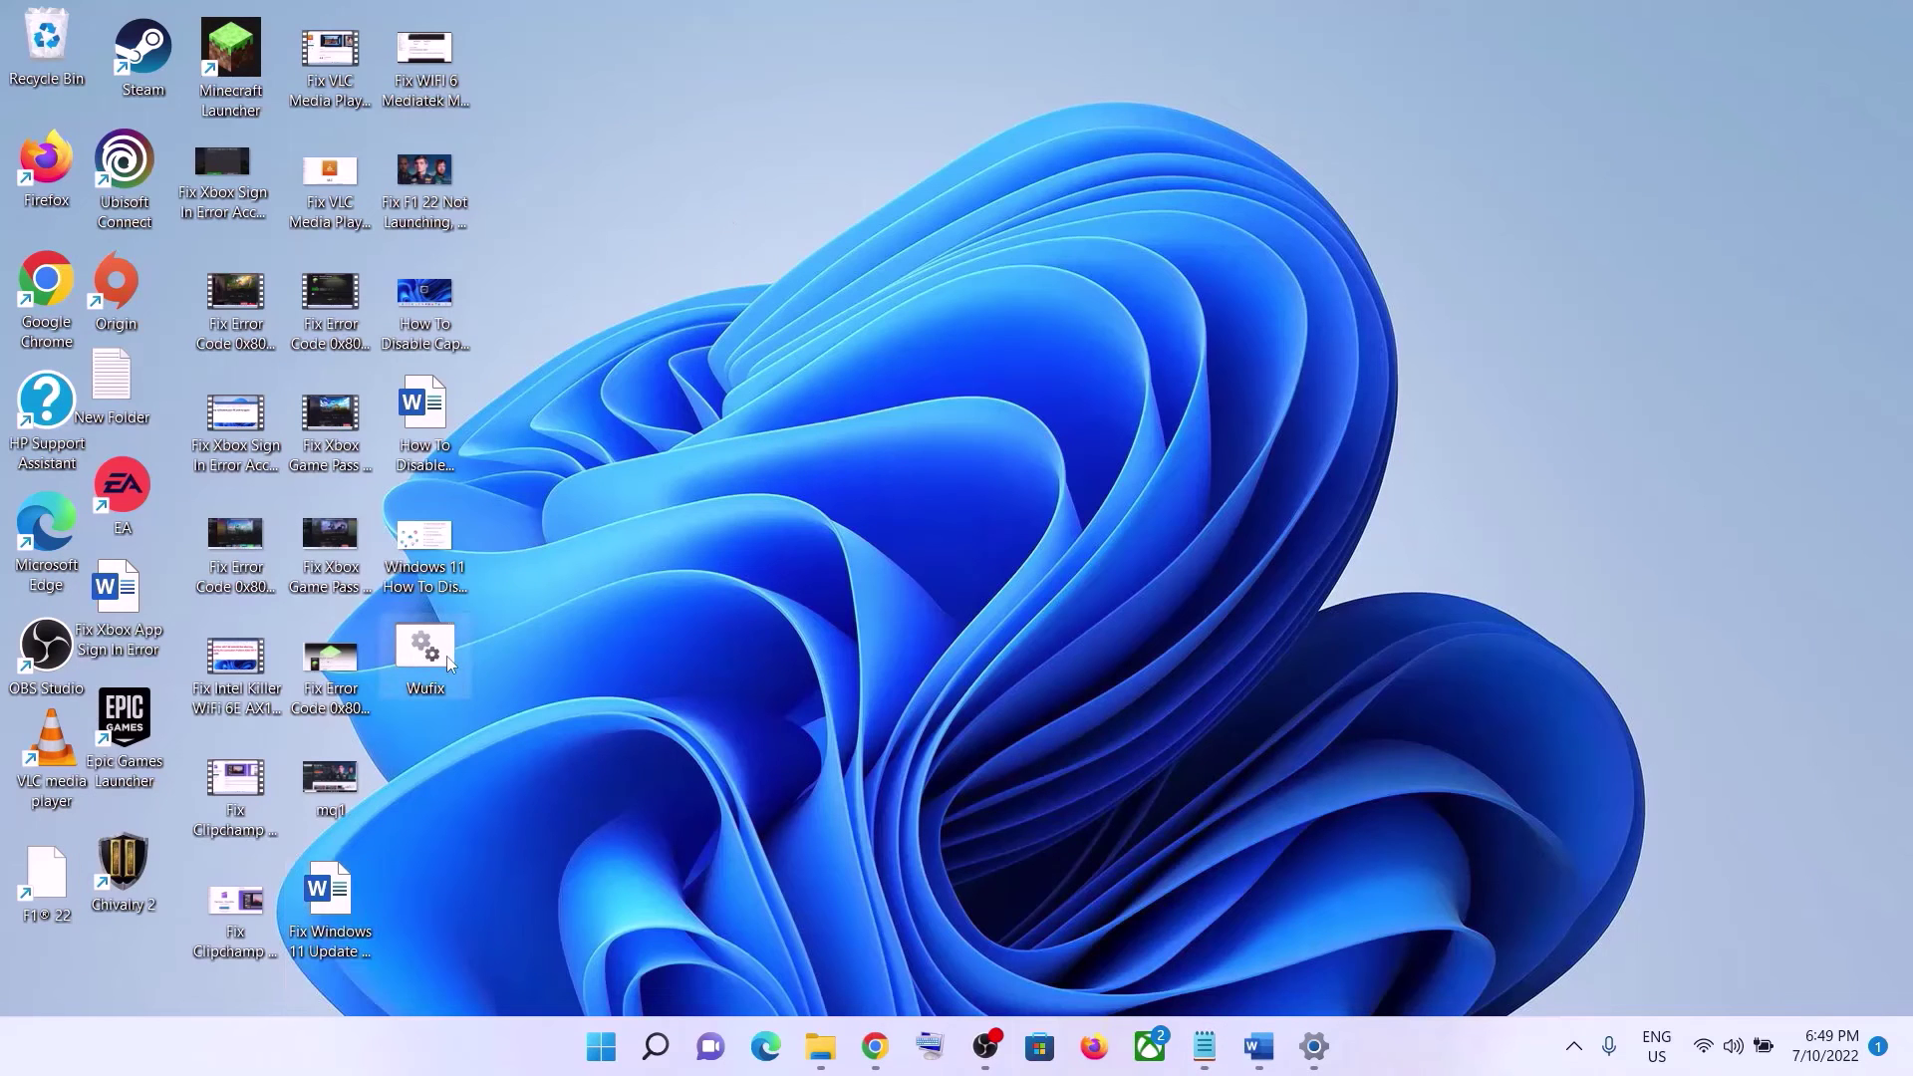
Step: Run Wufix.bat as administrator through to the DISM scan, then return to the Word guide
right_click(447, 655)
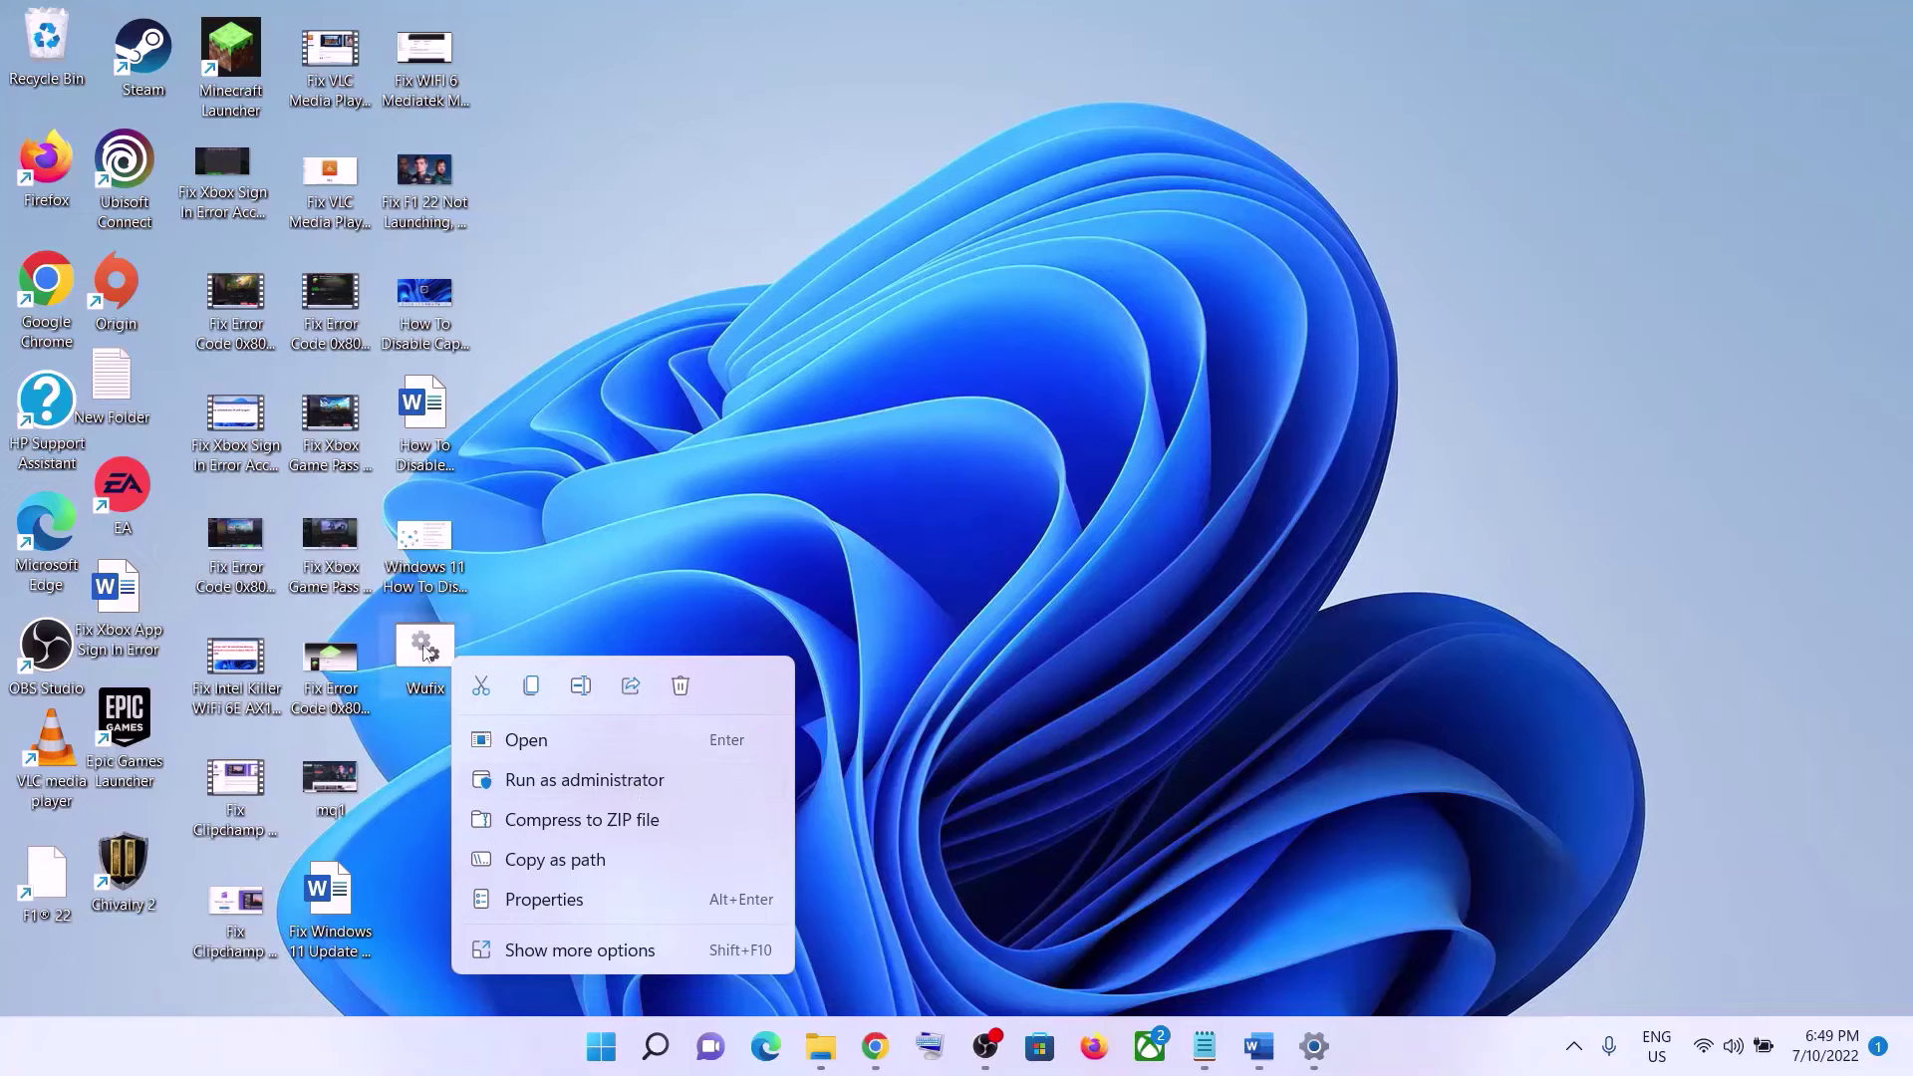
left_click(629, 782)
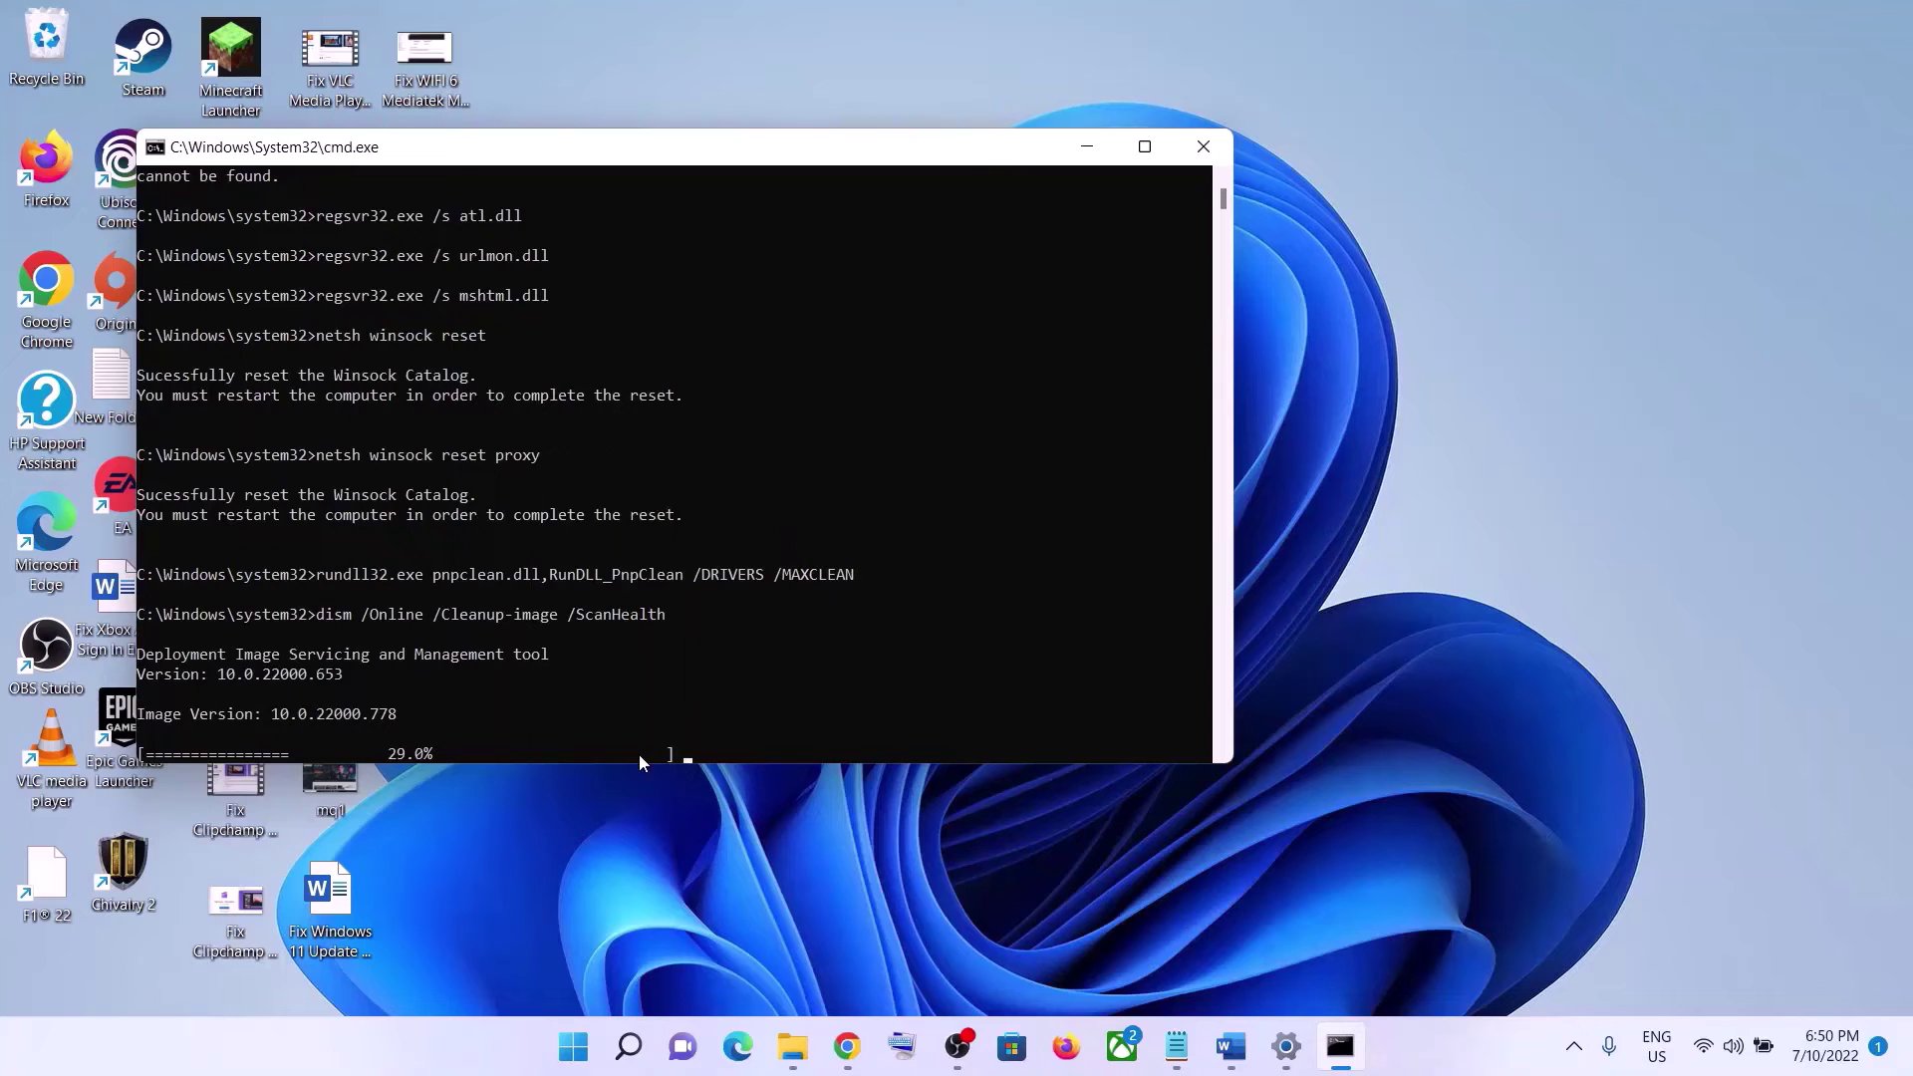
left_click(573, 1046)
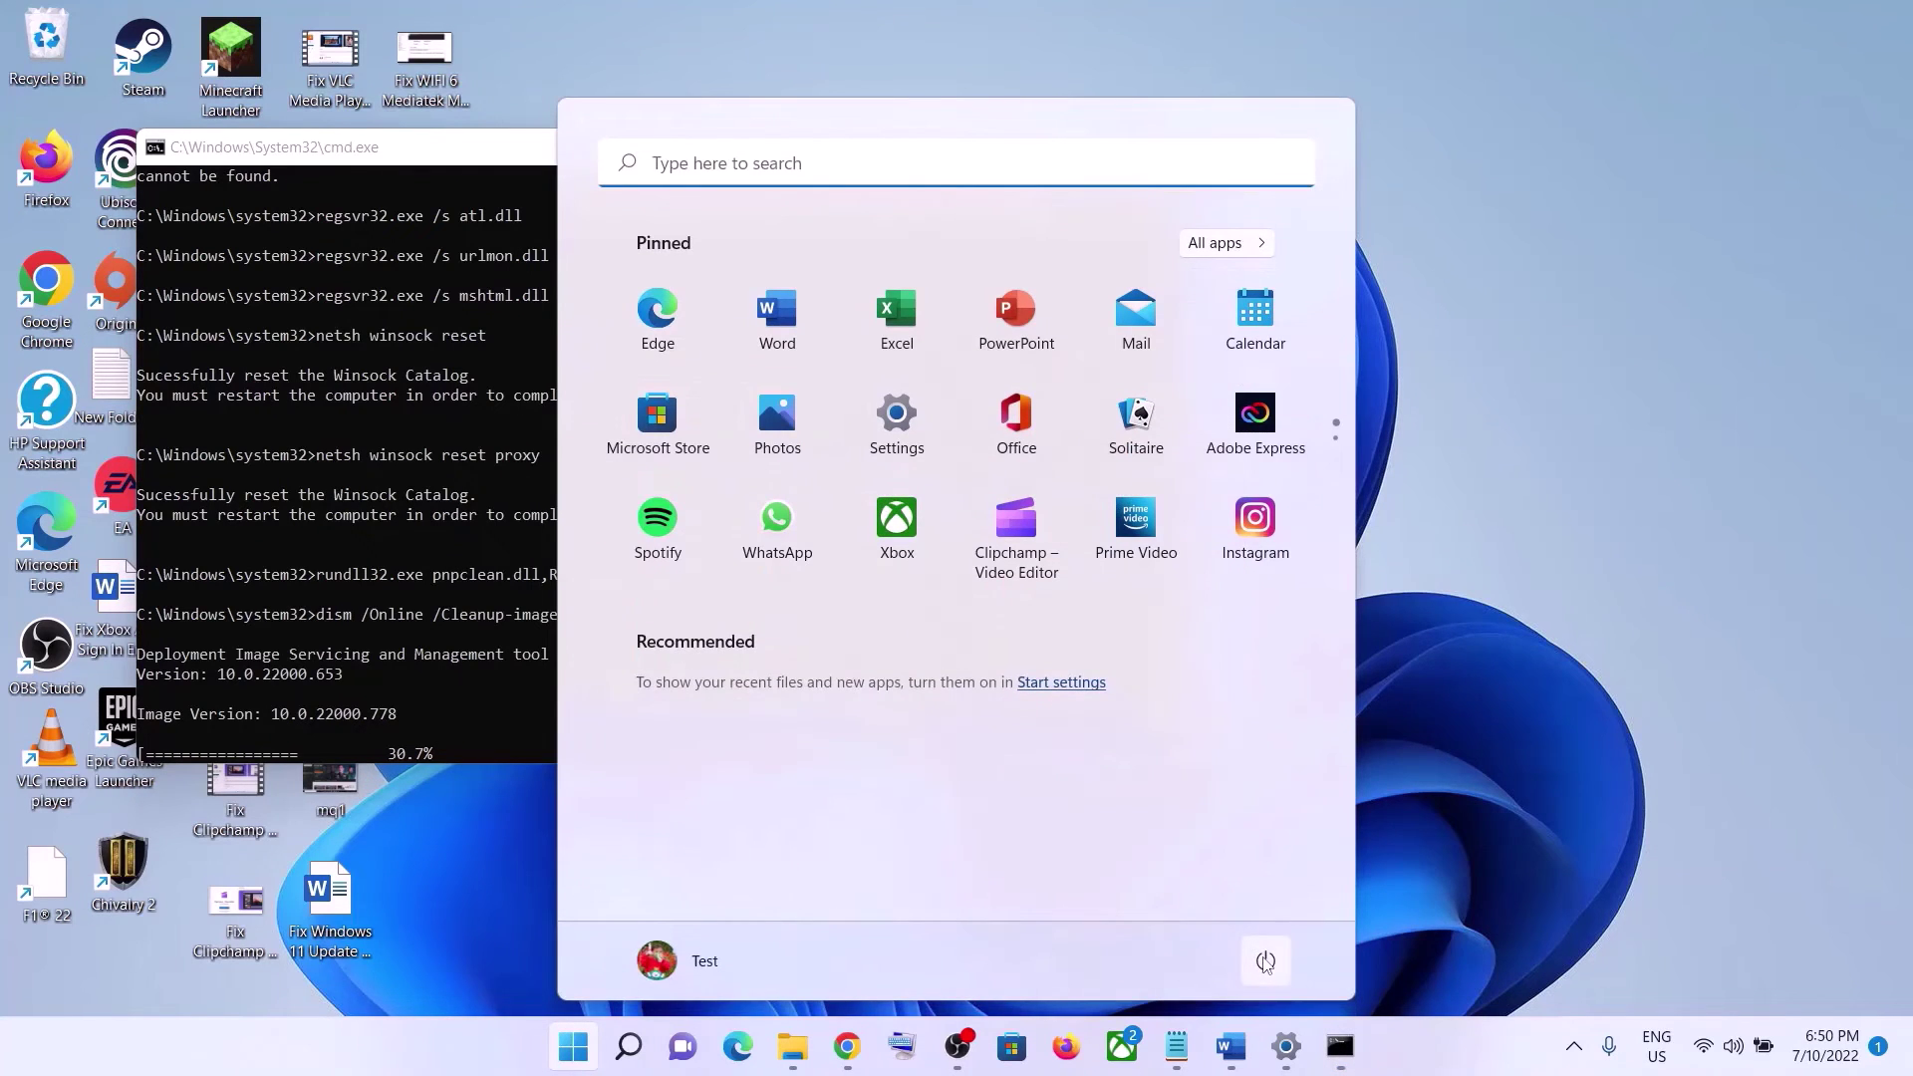
left_click(1265, 962)
key("Escape")
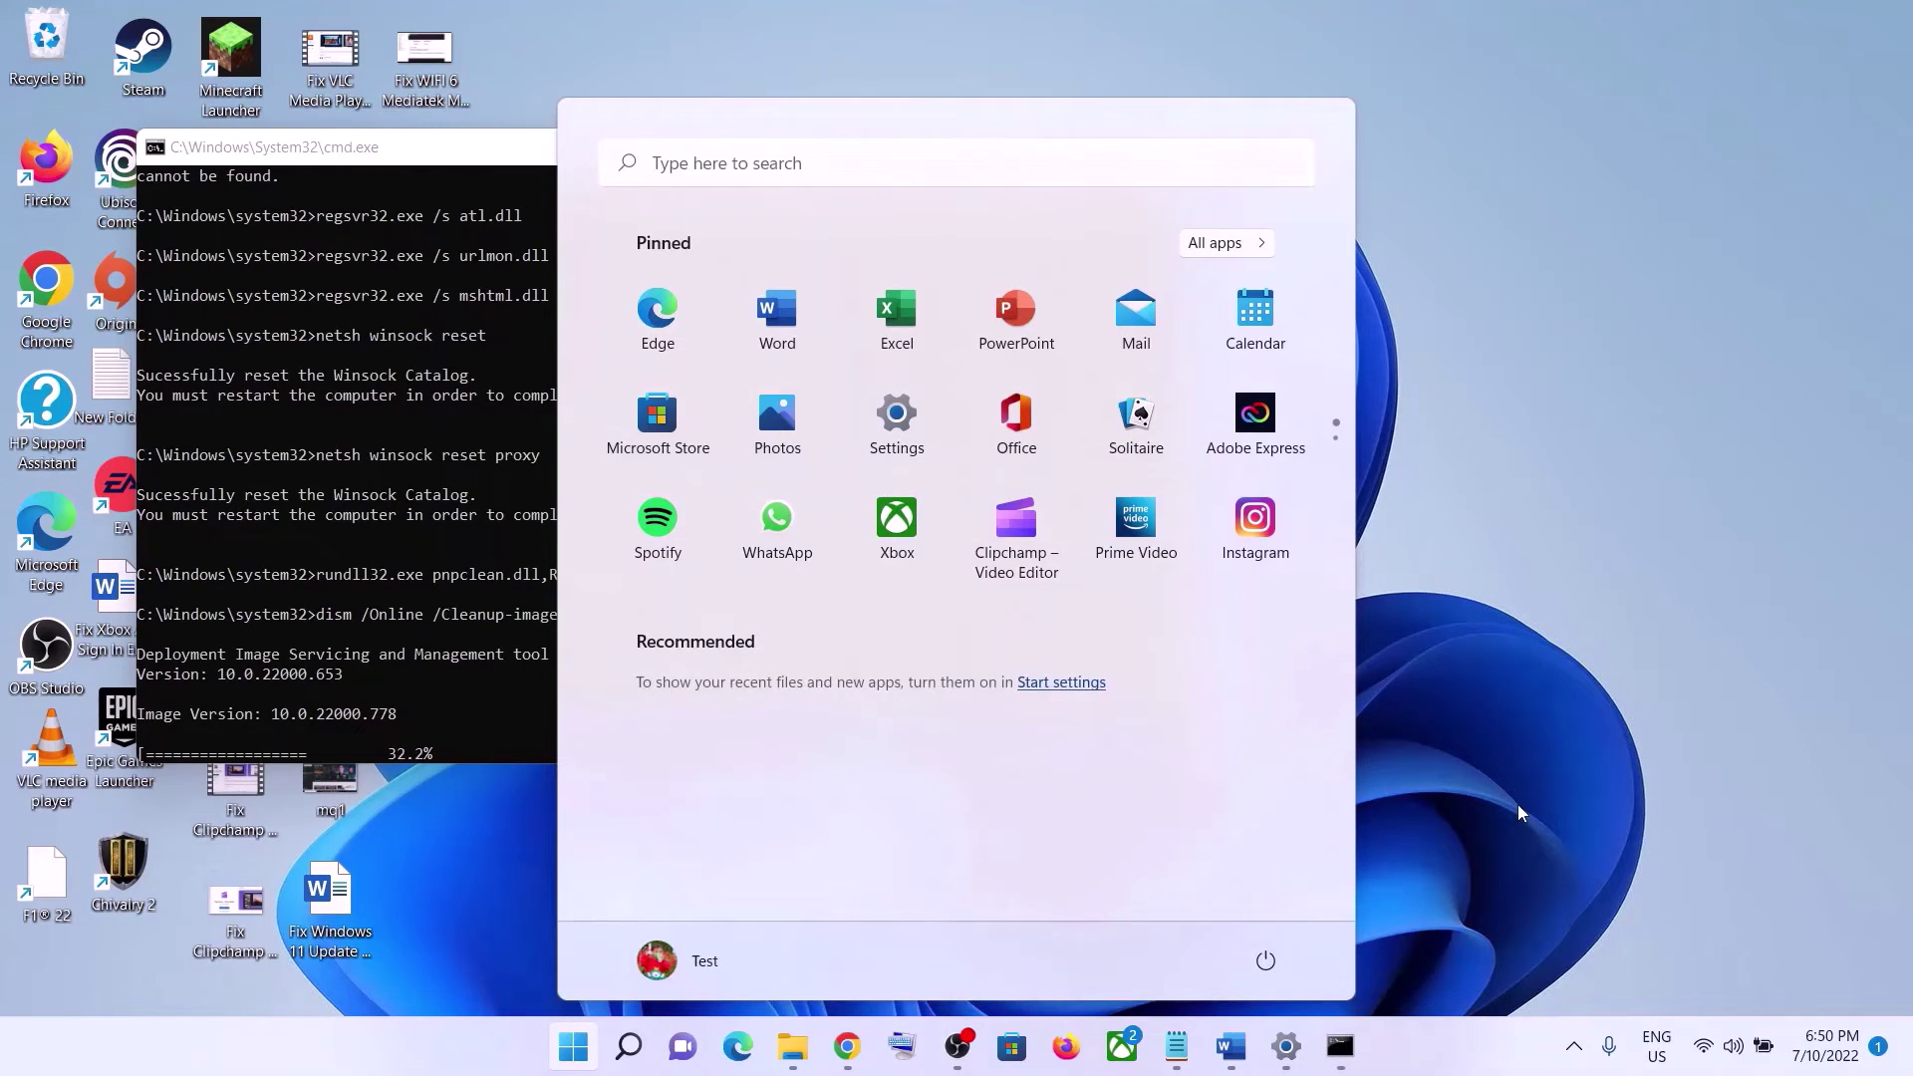
left_click(1517, 804)
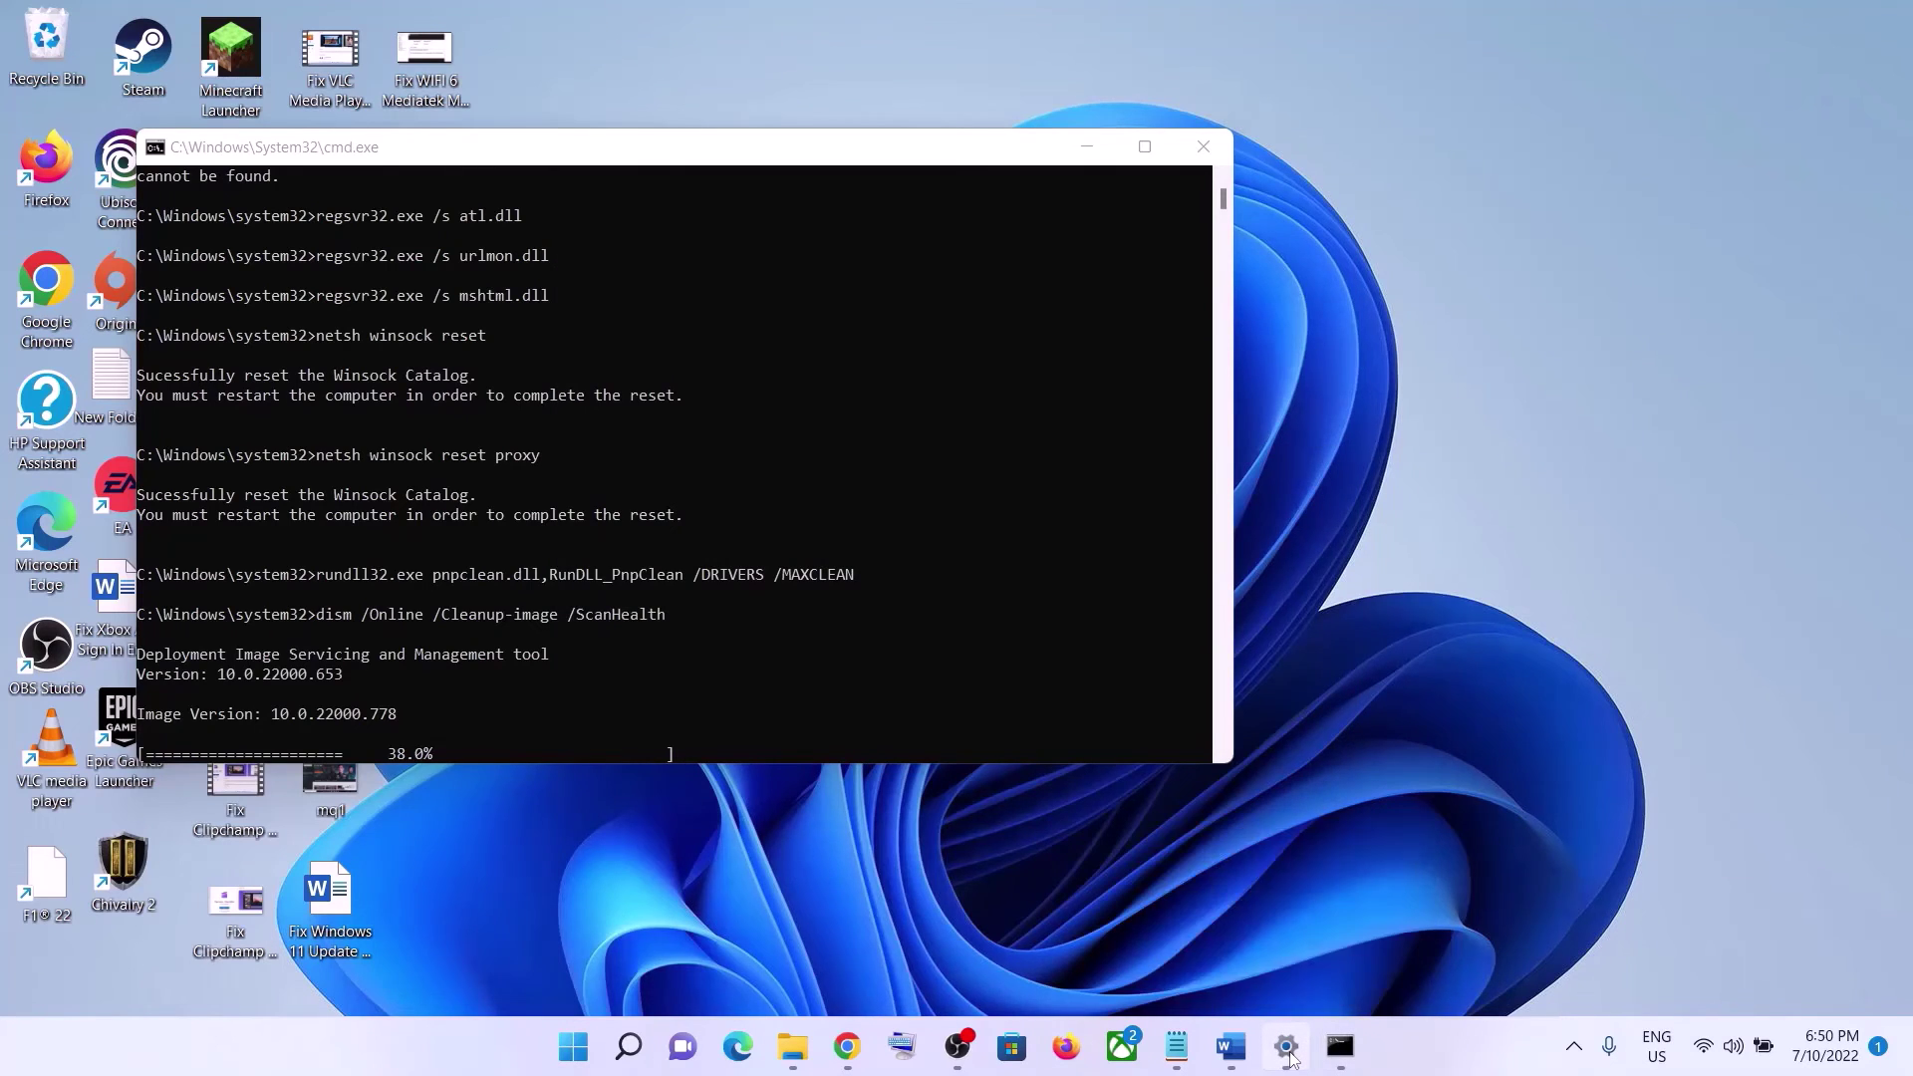
left_click(1286, 1046)
left_click(1230, 1046)
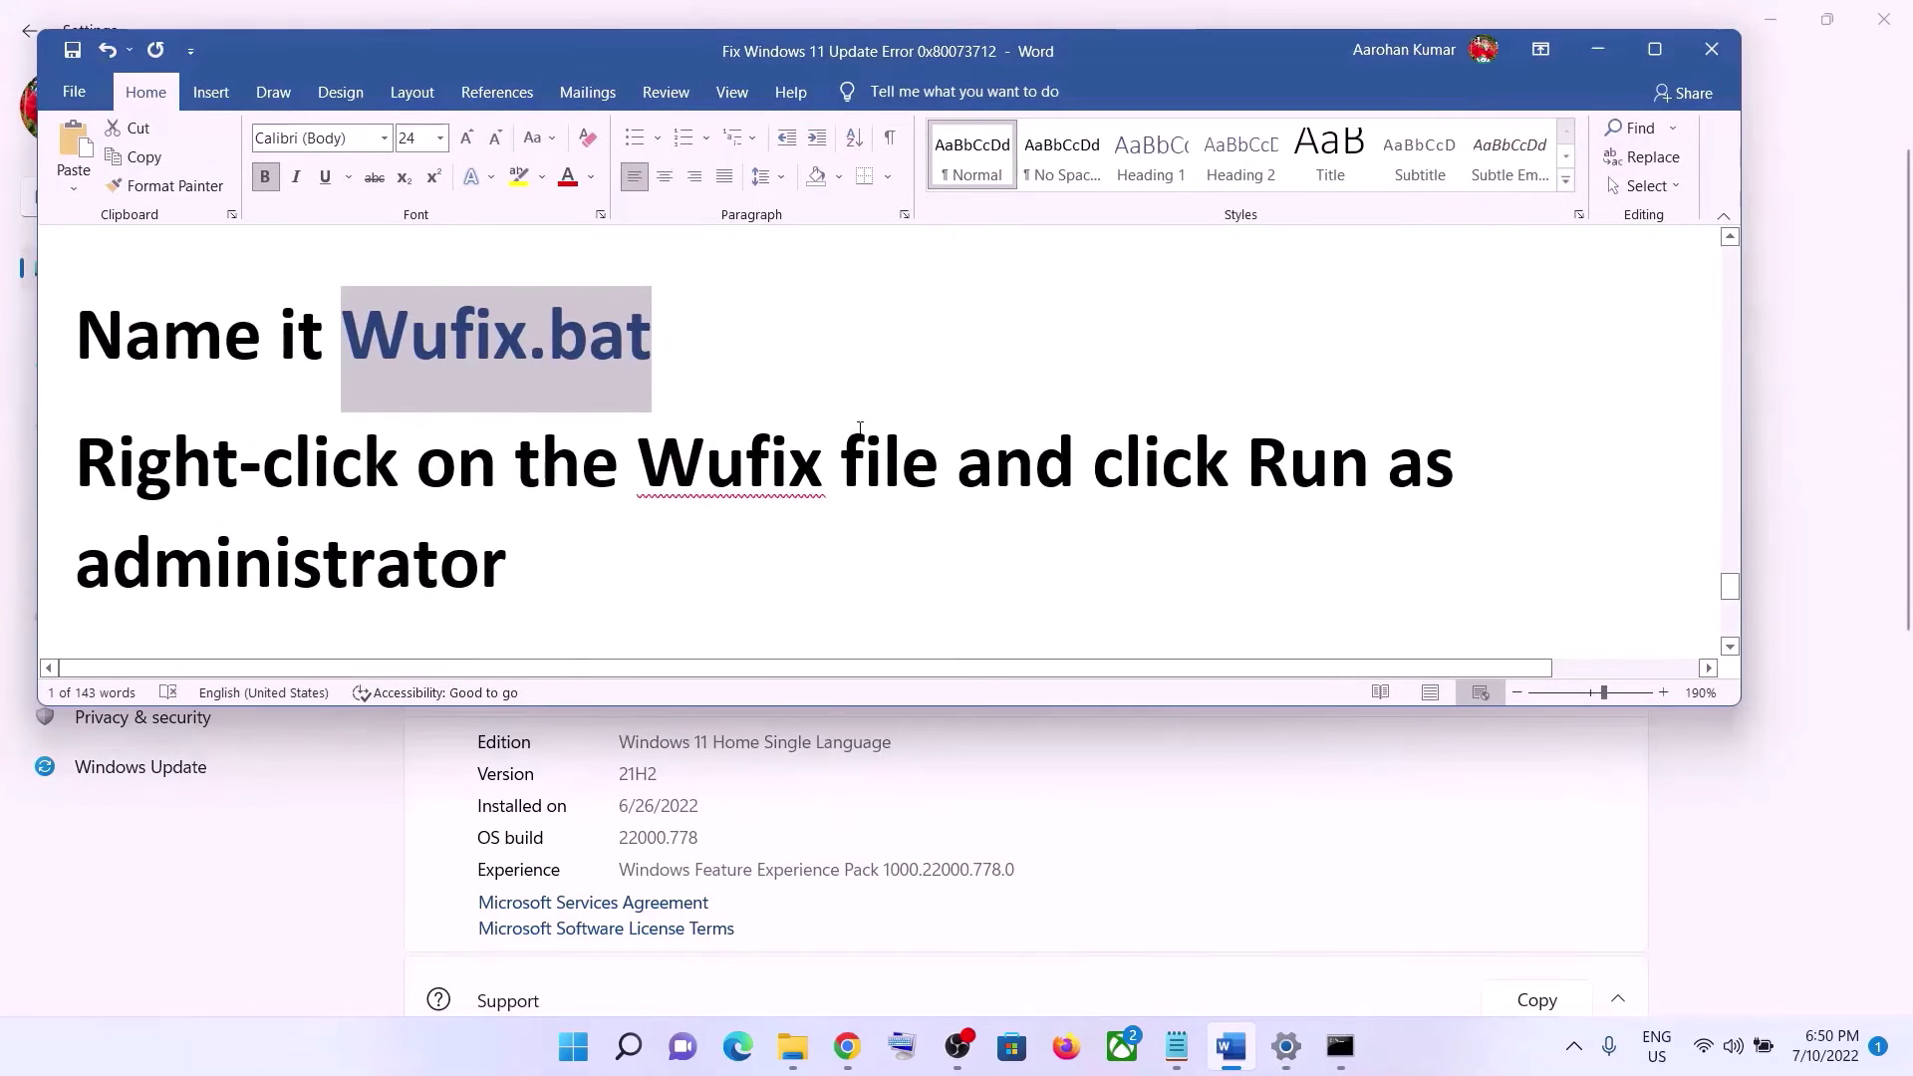
Step: Highlight Step 6, Use Media Creation Tool, then switch to the Download Windows 11 page
scroll(859, 429, "down", 8)
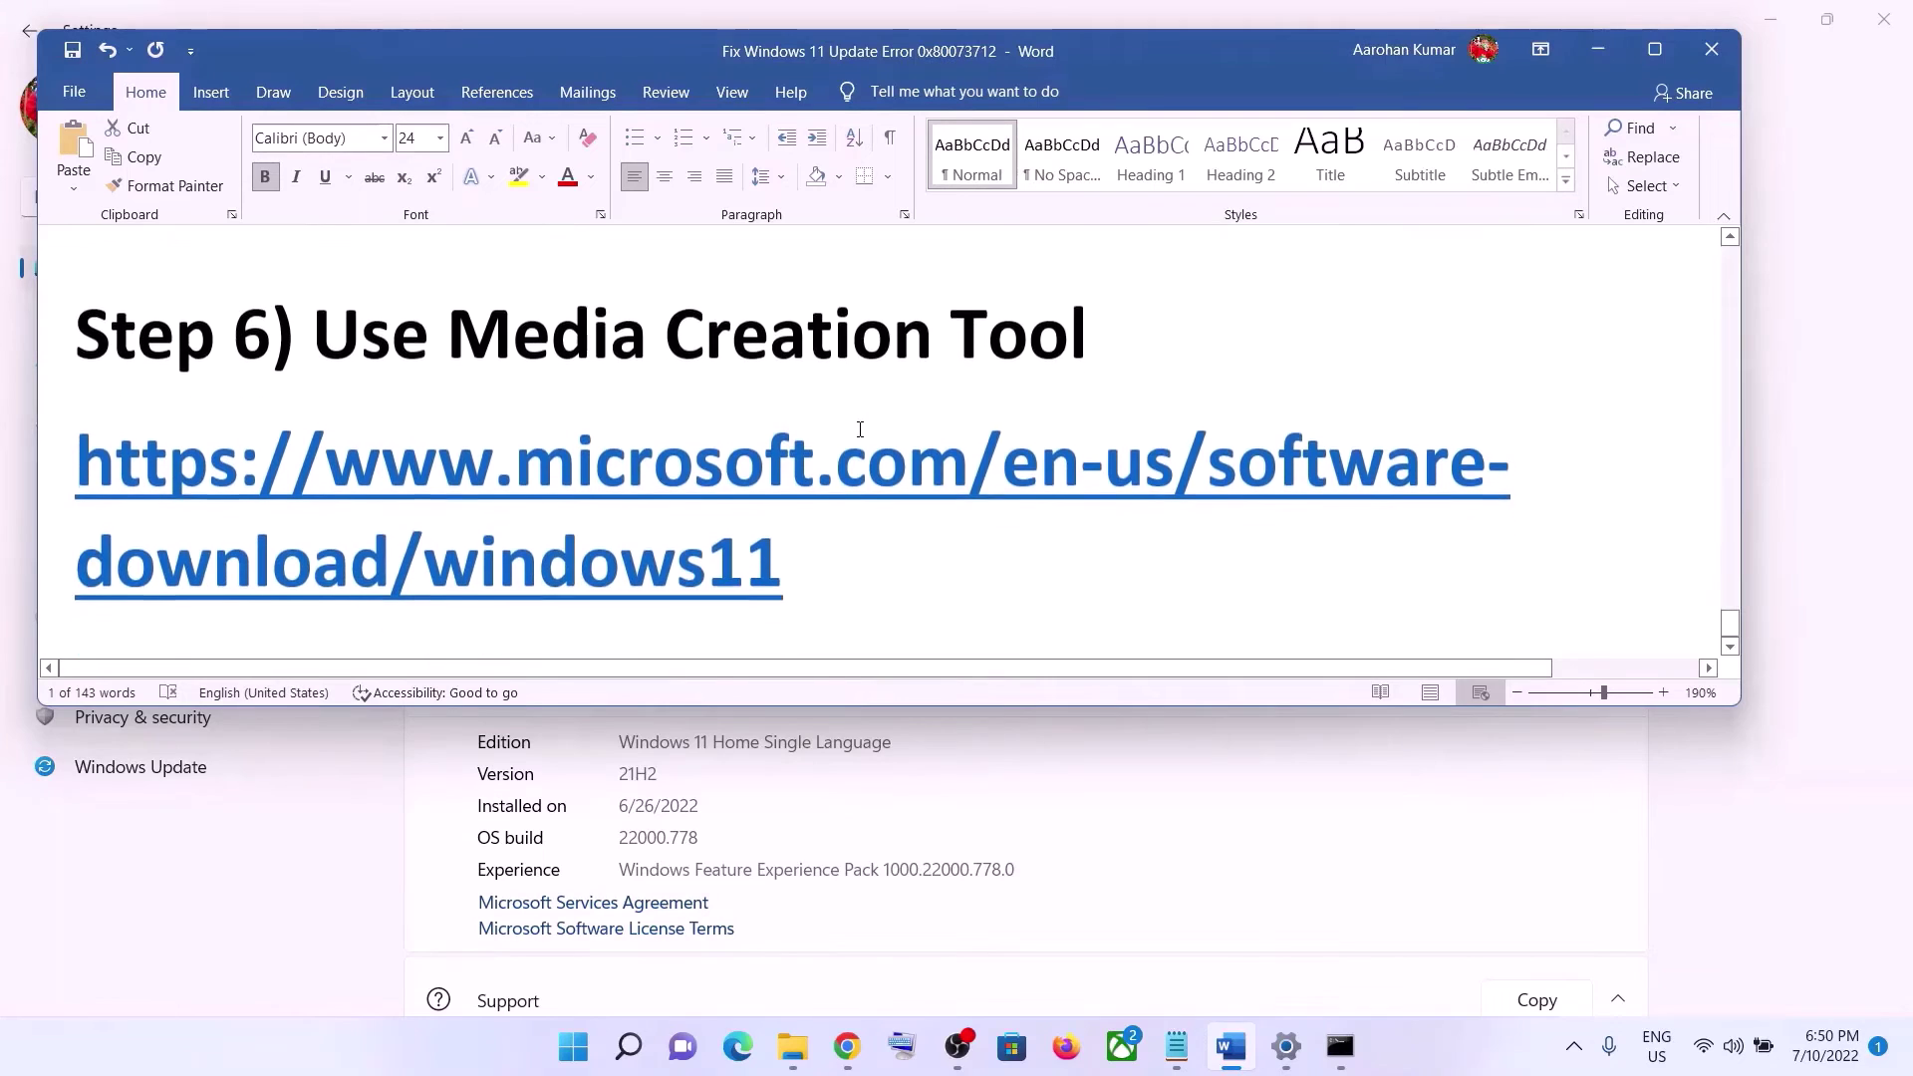
left_click_drag(315, 339, 1009, 357)
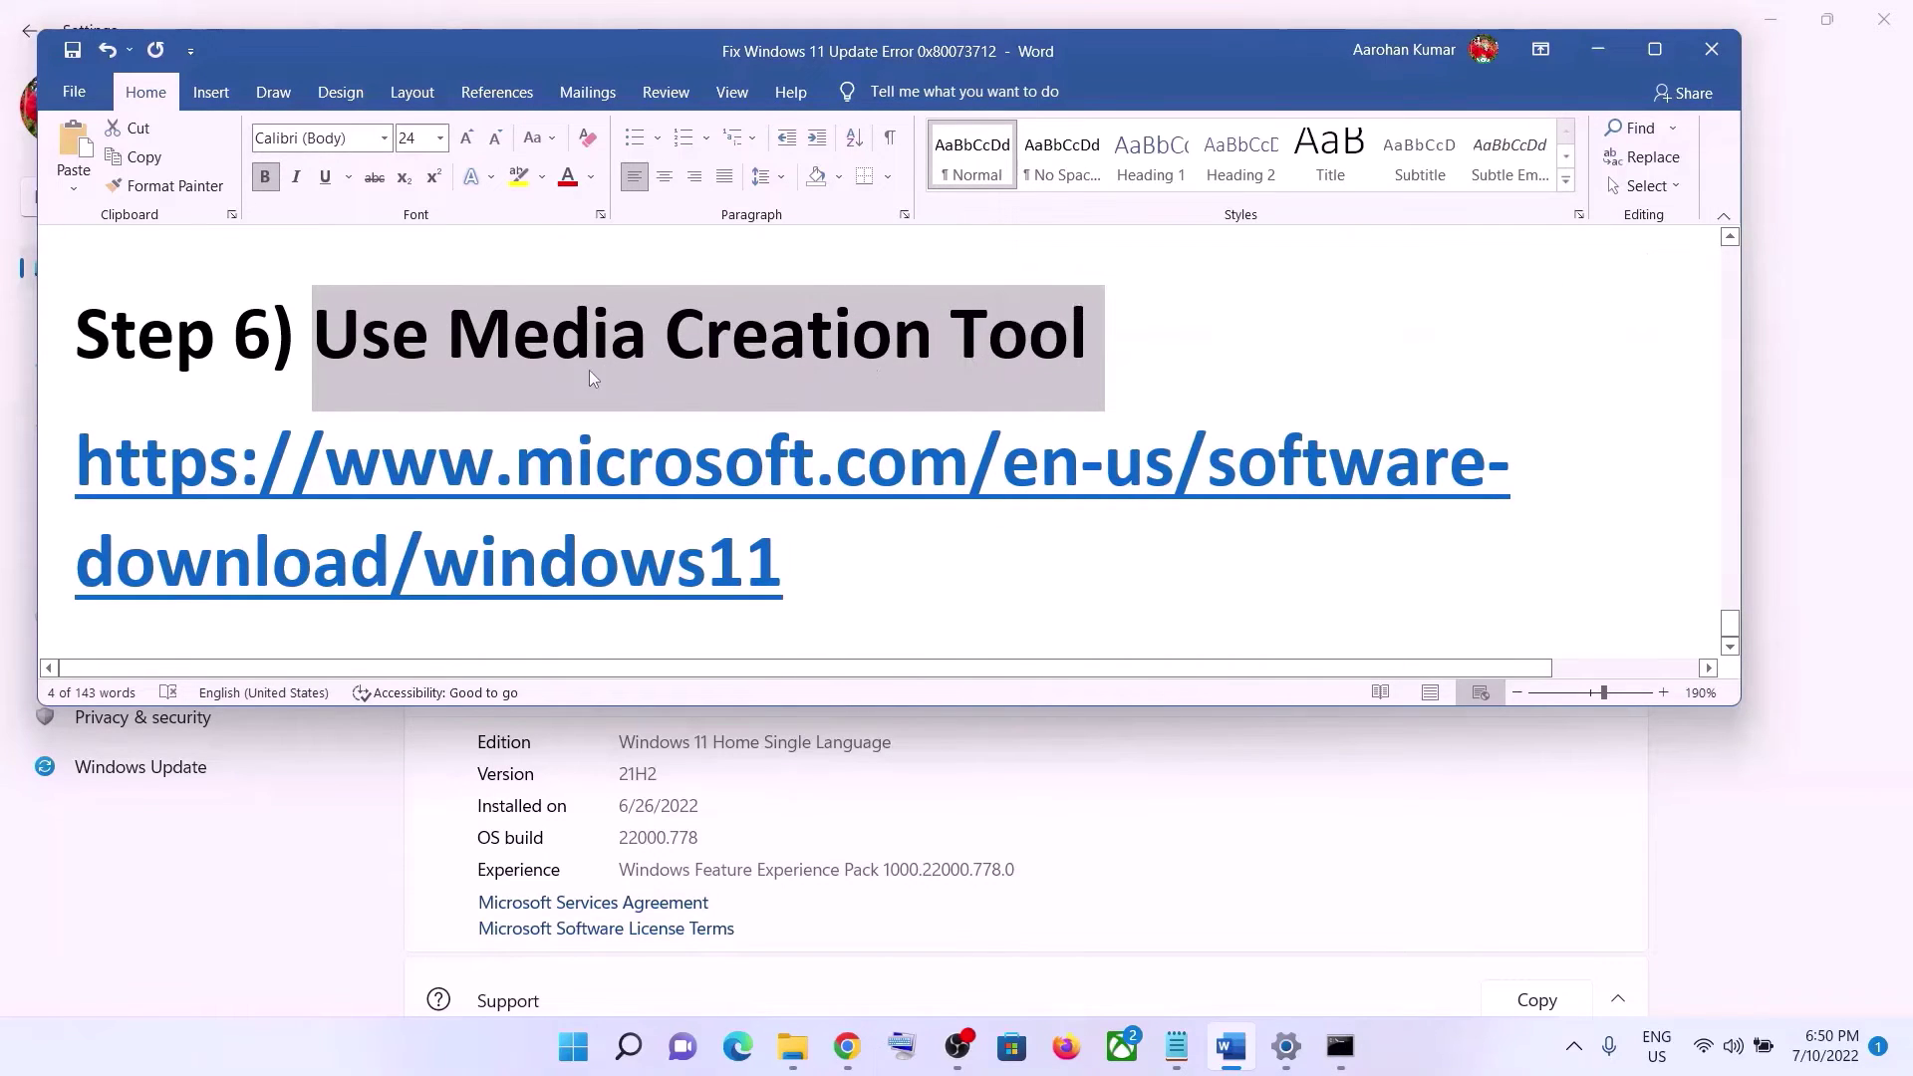
left_click(1393, 1061)
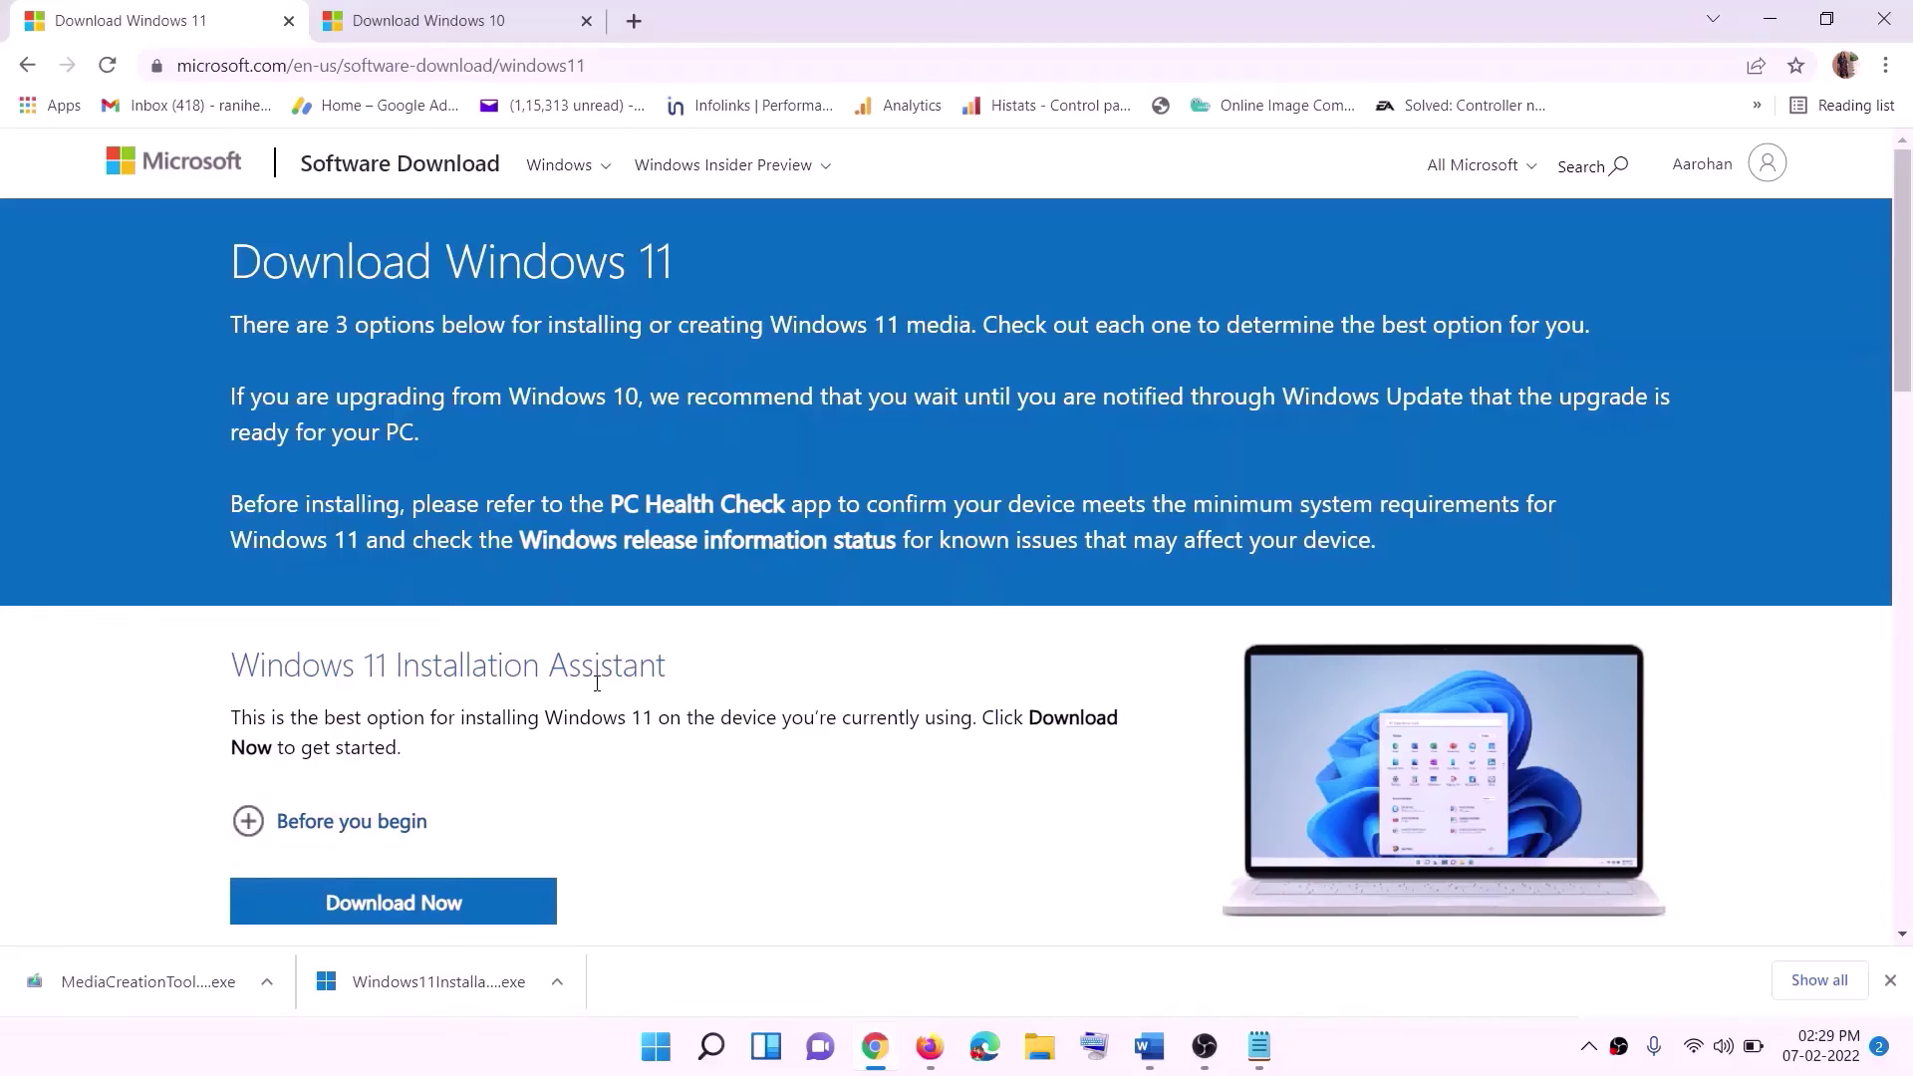
scroll(312, 872, "down", 5)
left_click_drag(355, 591, 525, 591)
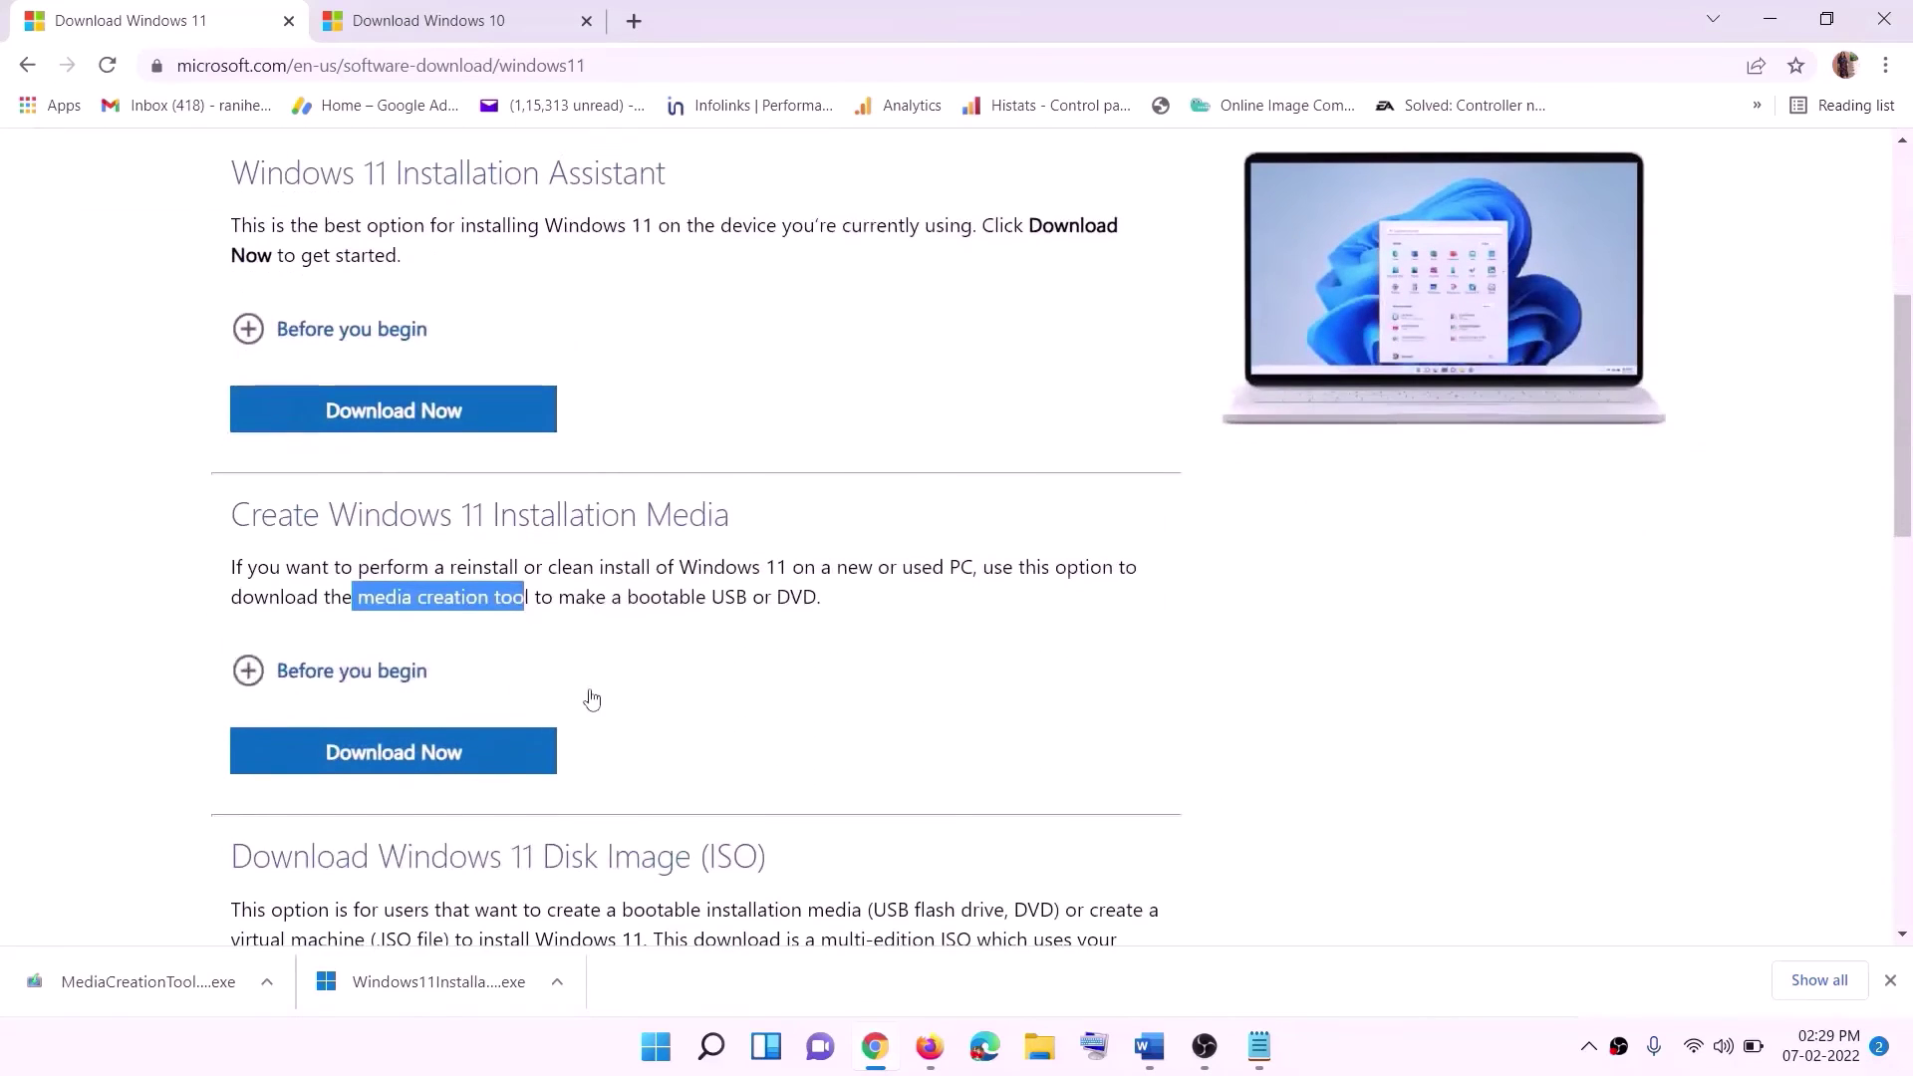
Step: Download the Windows 11 Media Creation Tool via Download Now and launch it, approving UAC
left_click_drag(357, 591, 552, 593)
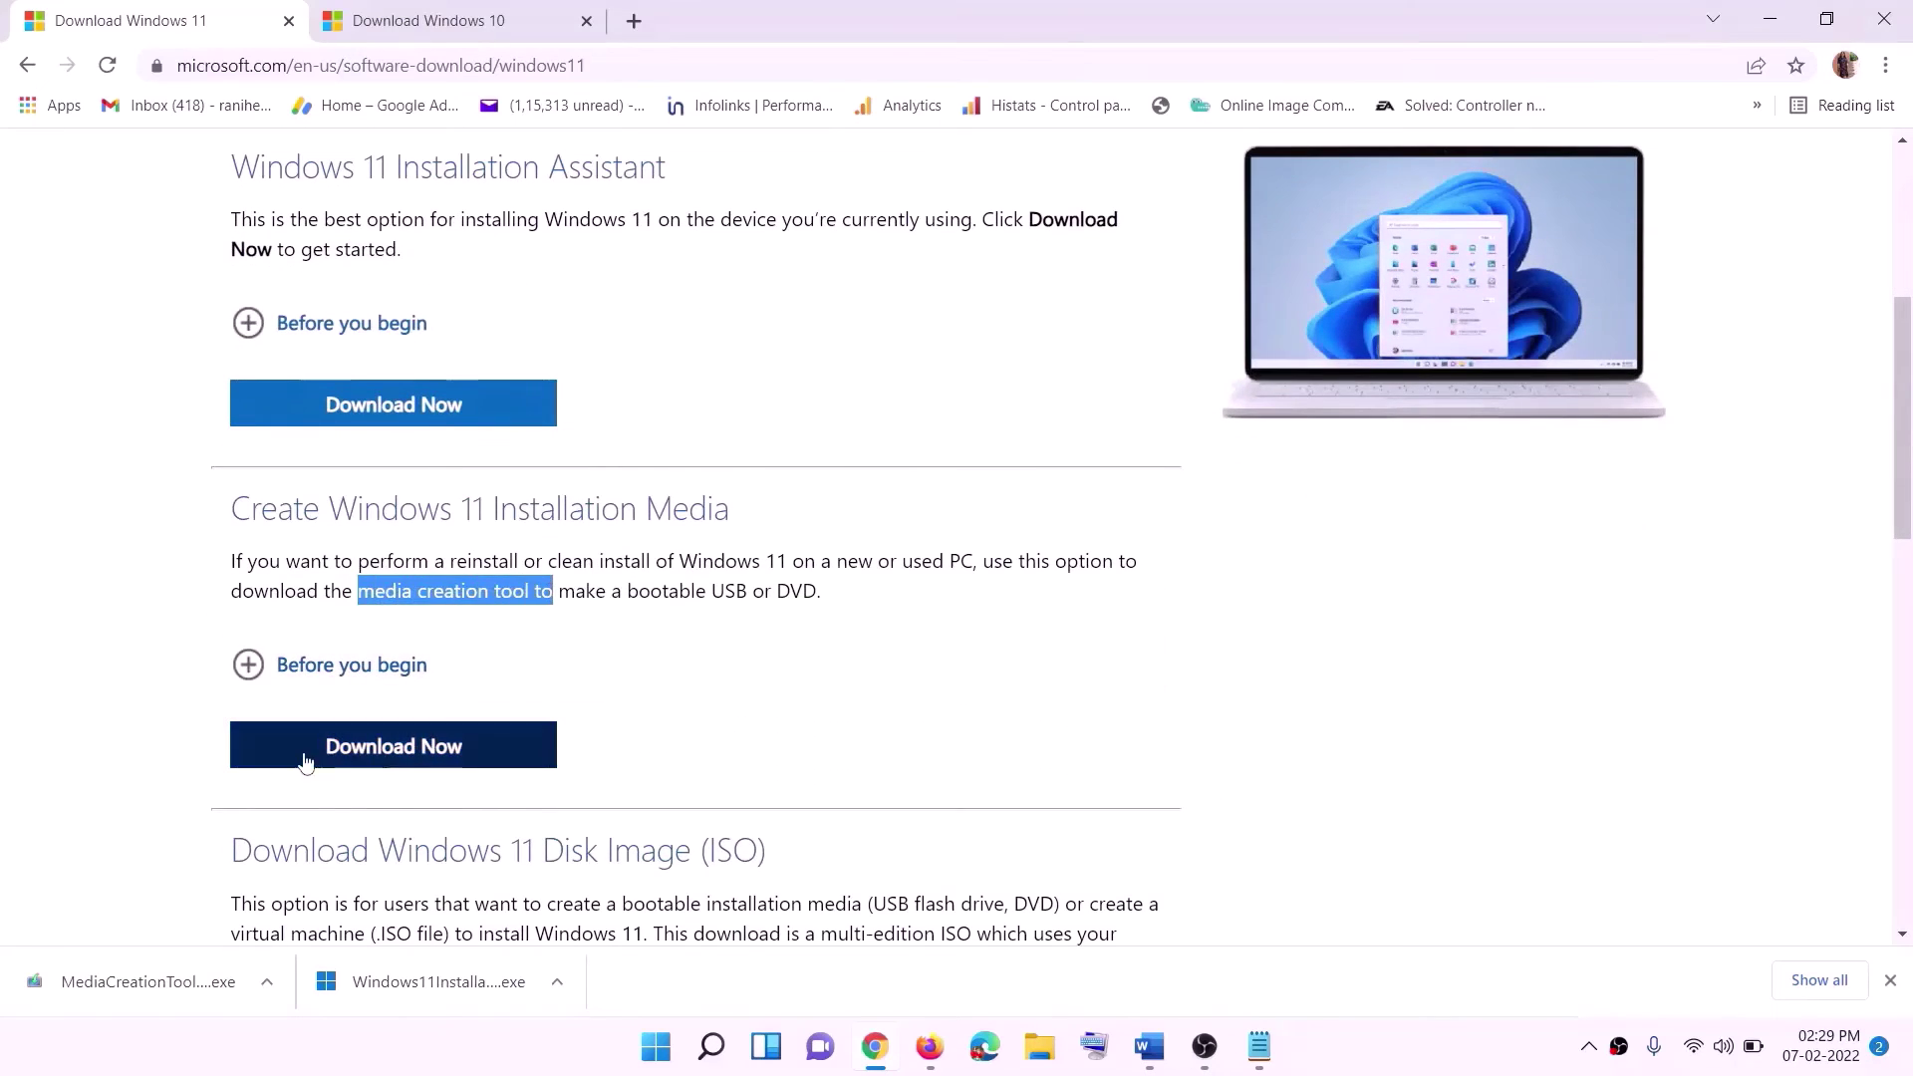
left_click(379, 757)
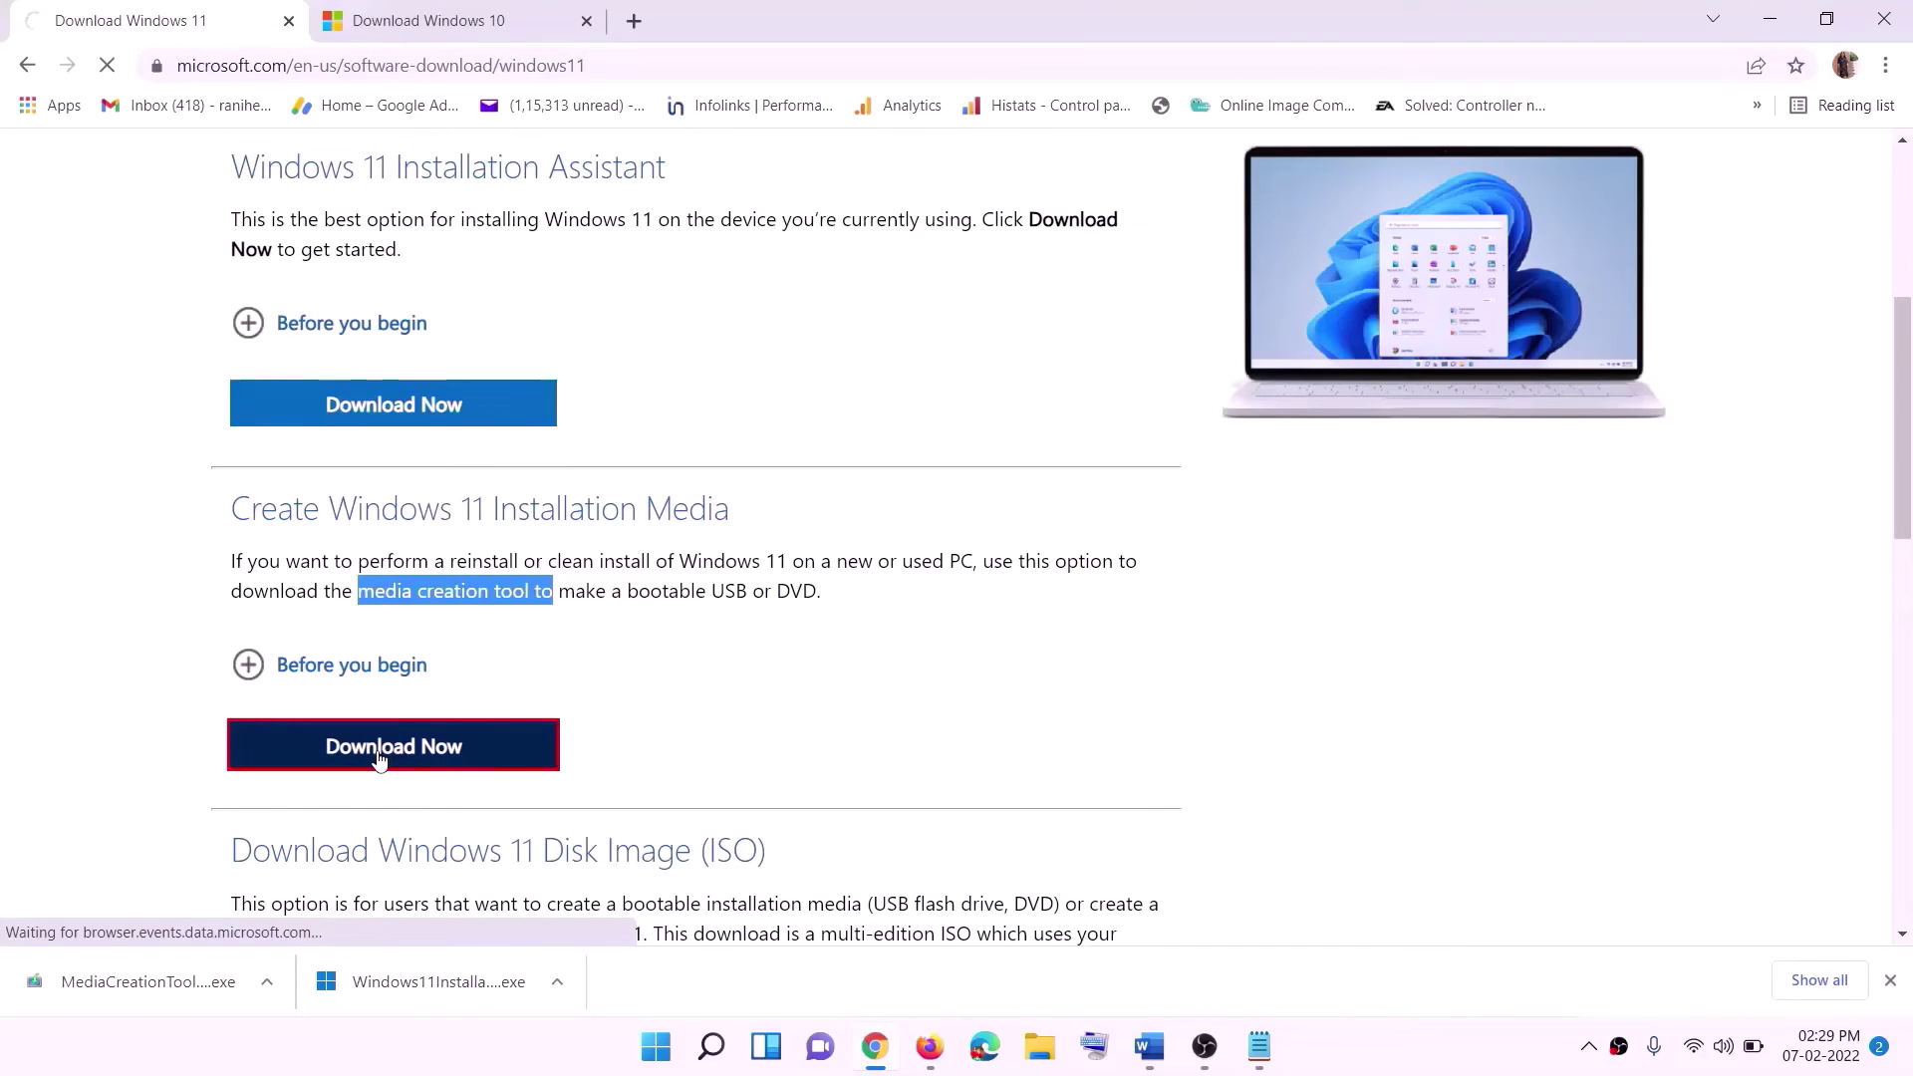
left_click(36, 981)
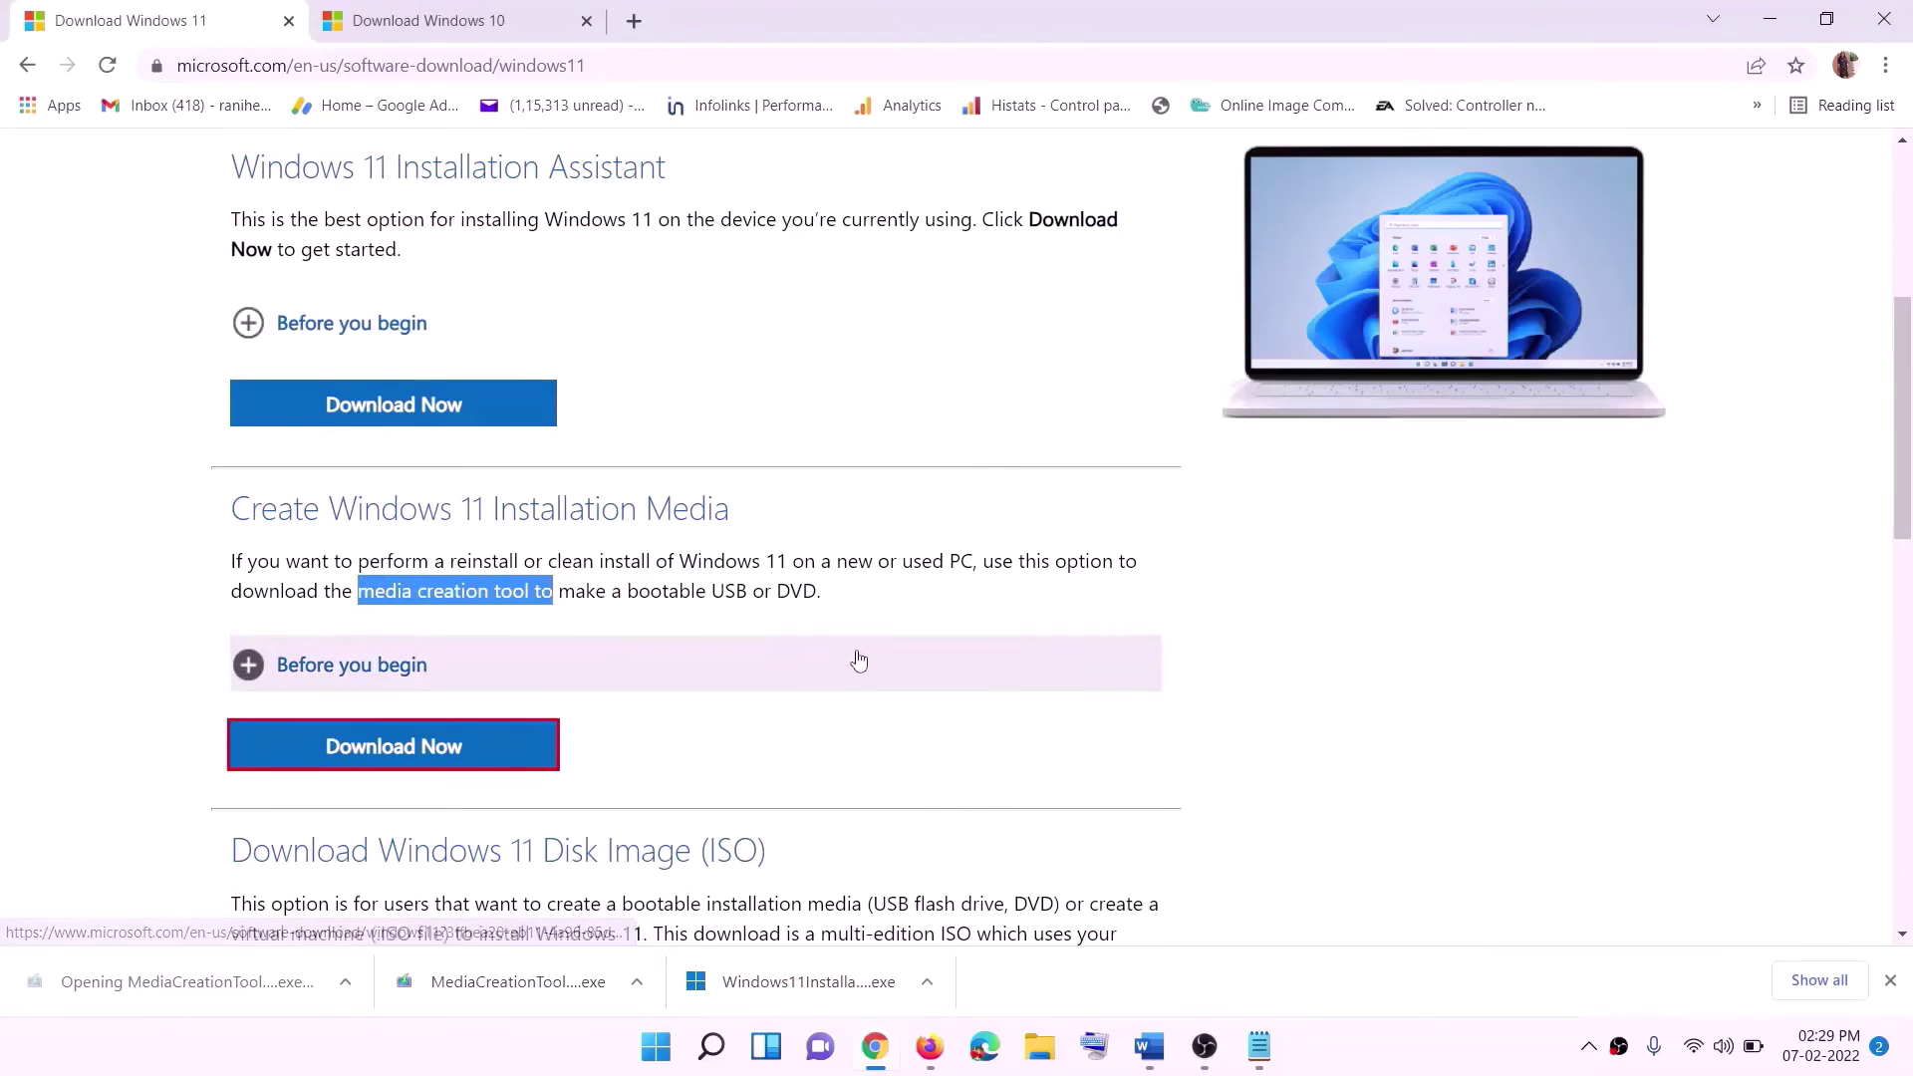
left_click(850, 742)
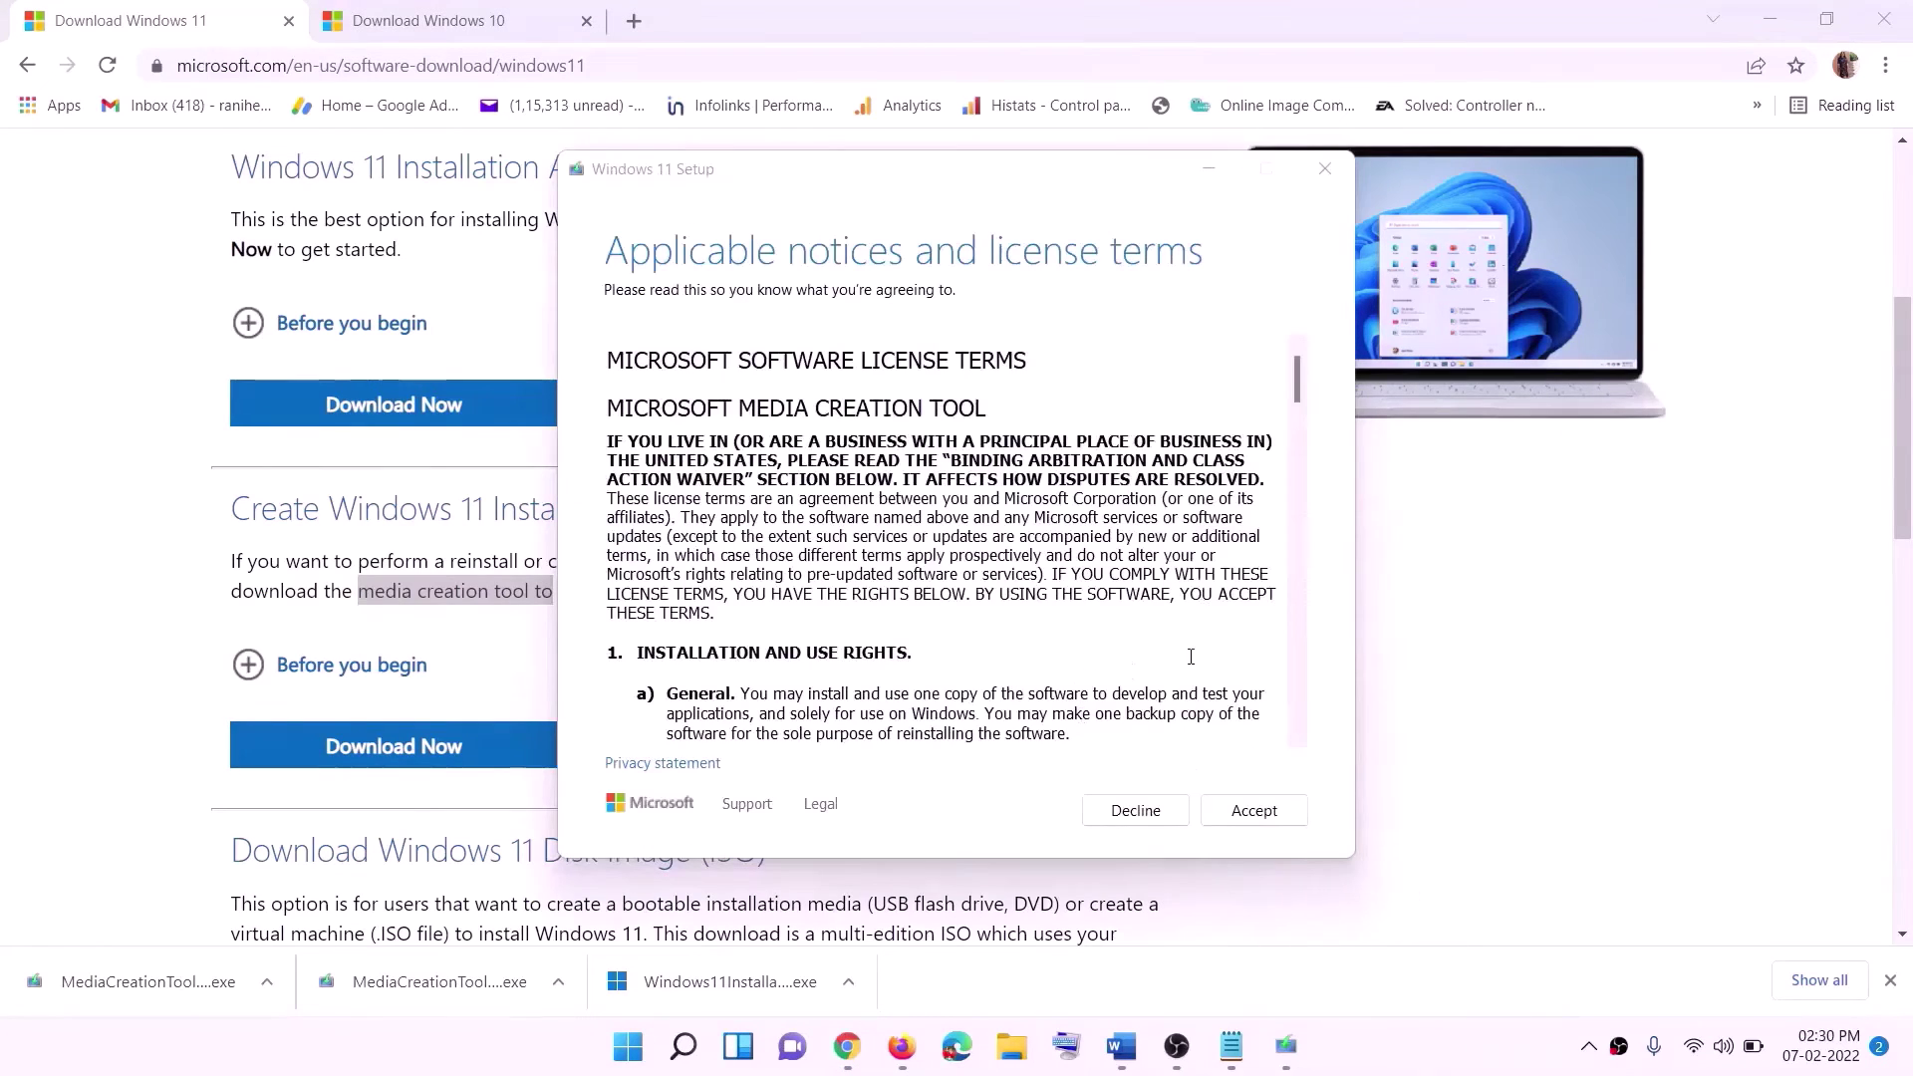
Step: Accept the license terms and create a Windows 11 ISO file saved to the Desktop
left_click(1227, 810)
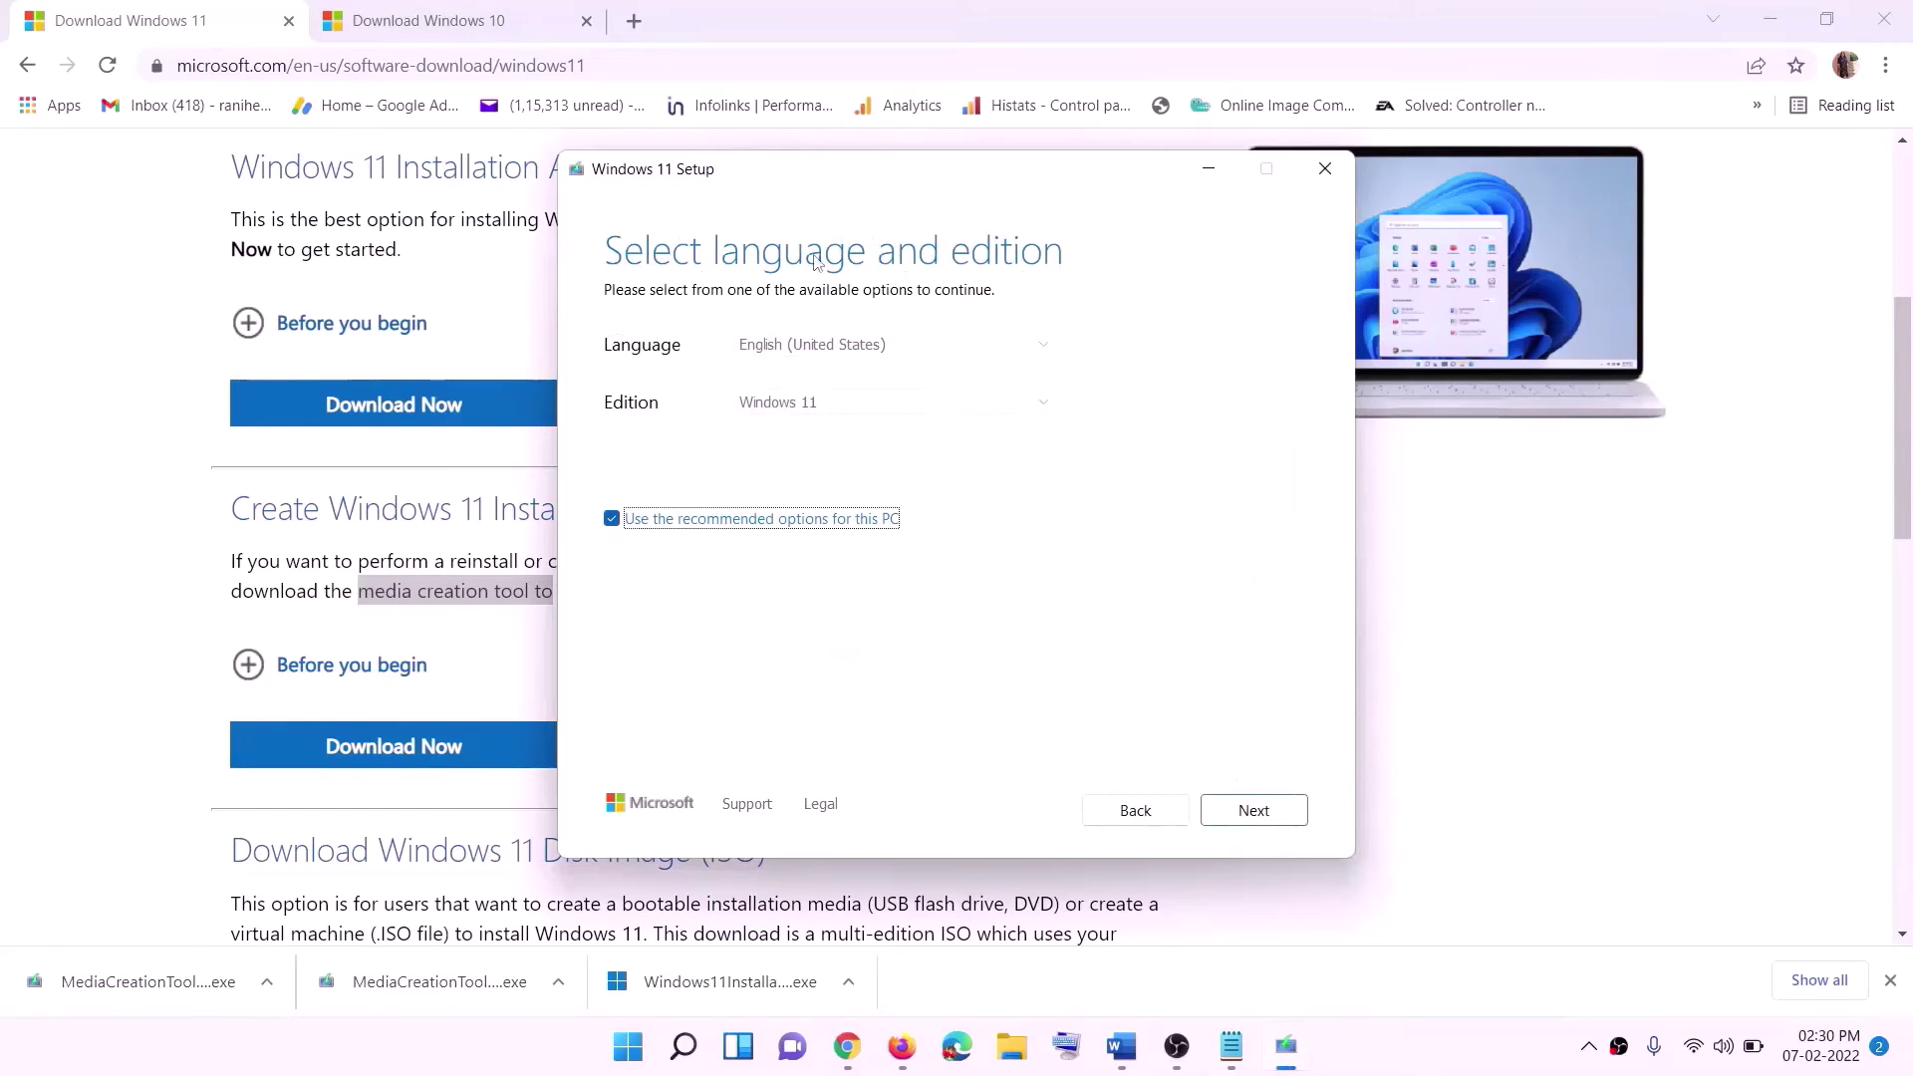
left_click(1240, 809)
left_click(661, 433)
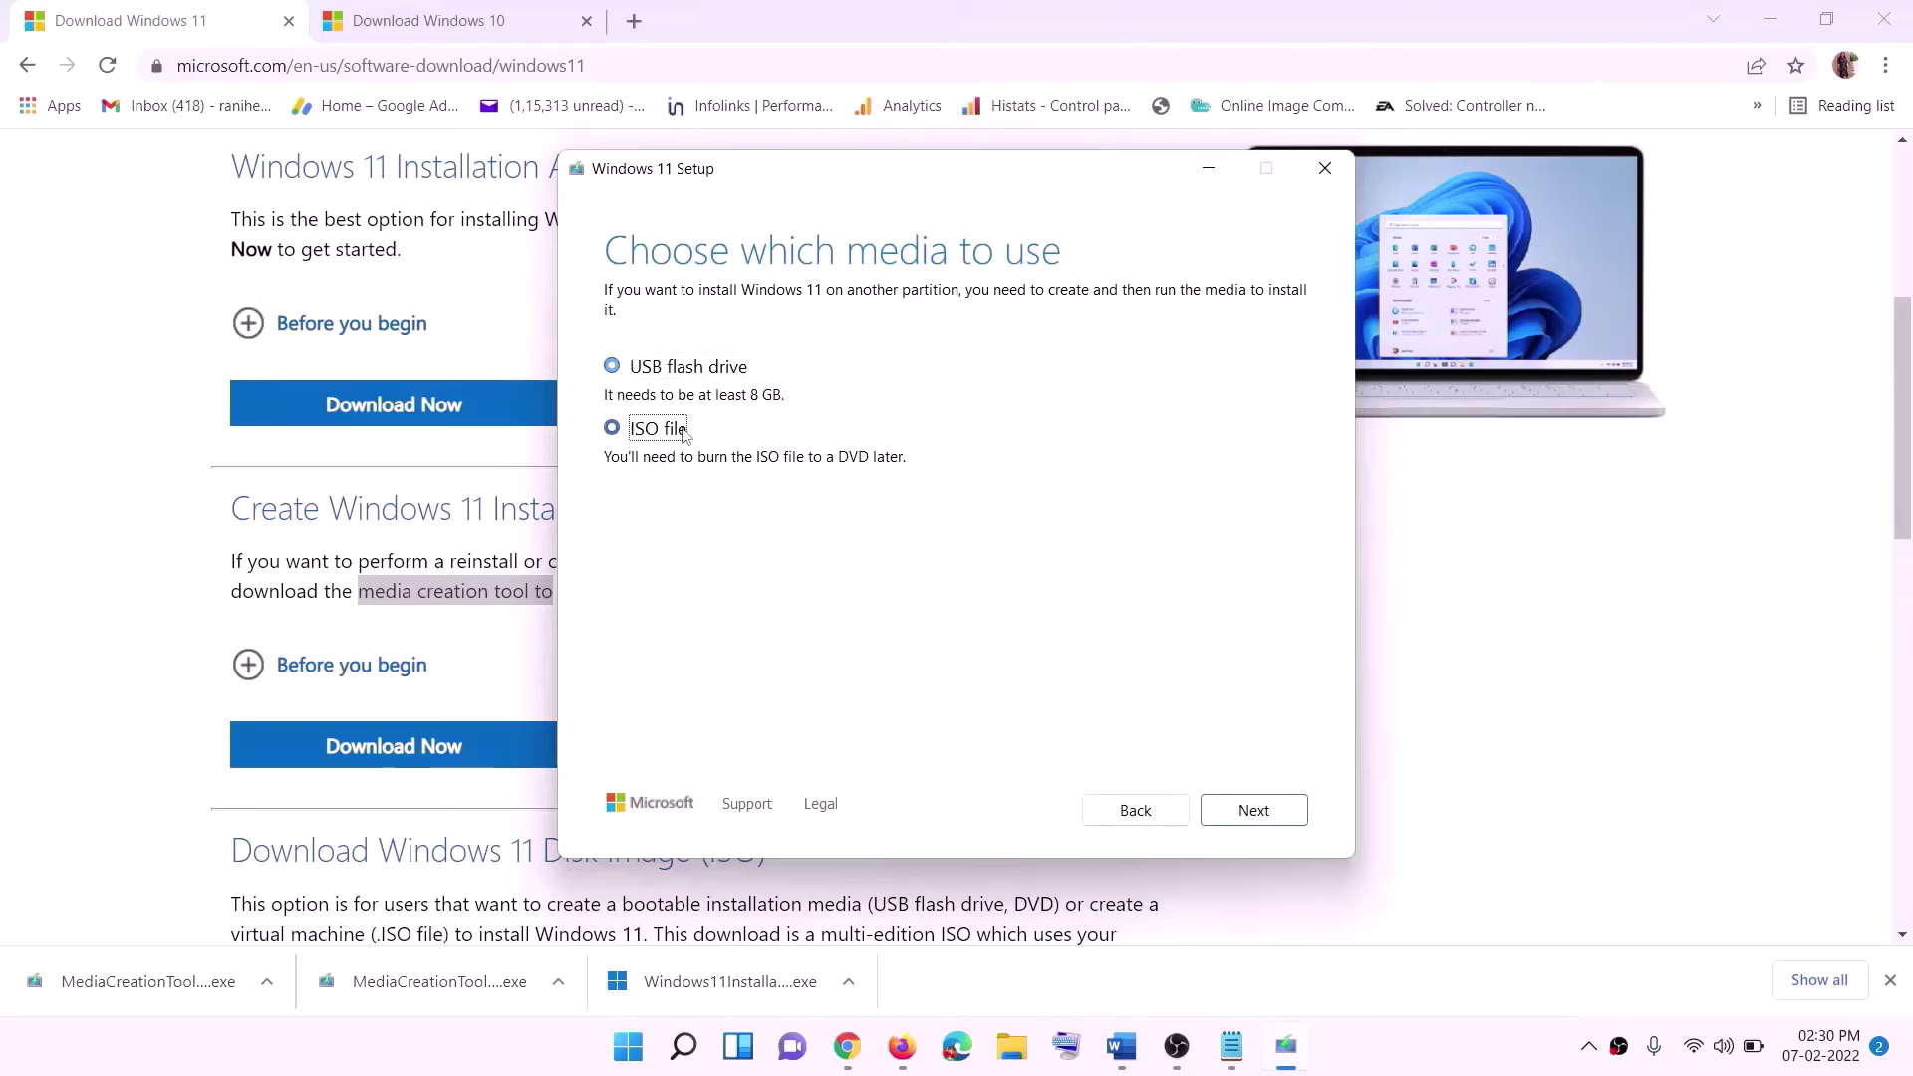
left_click(1262, 809)
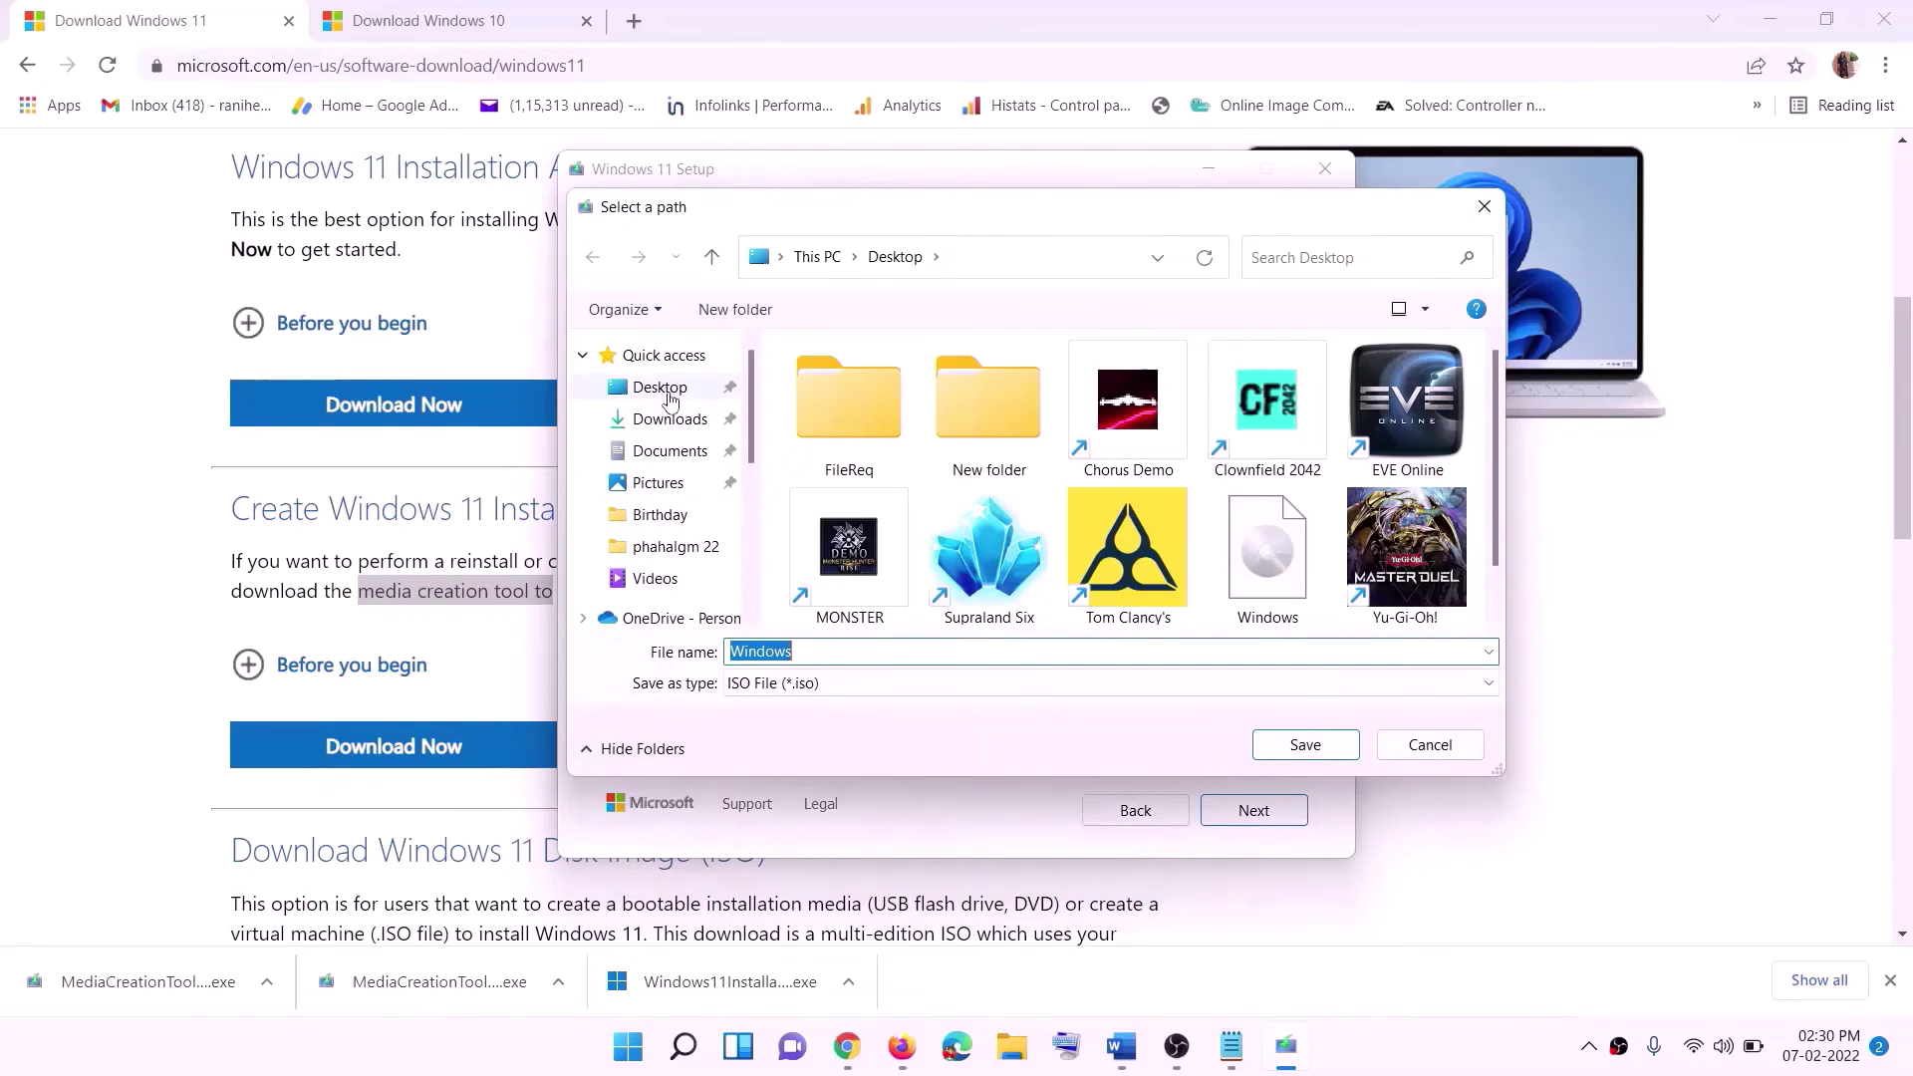
left_click(655, 391)
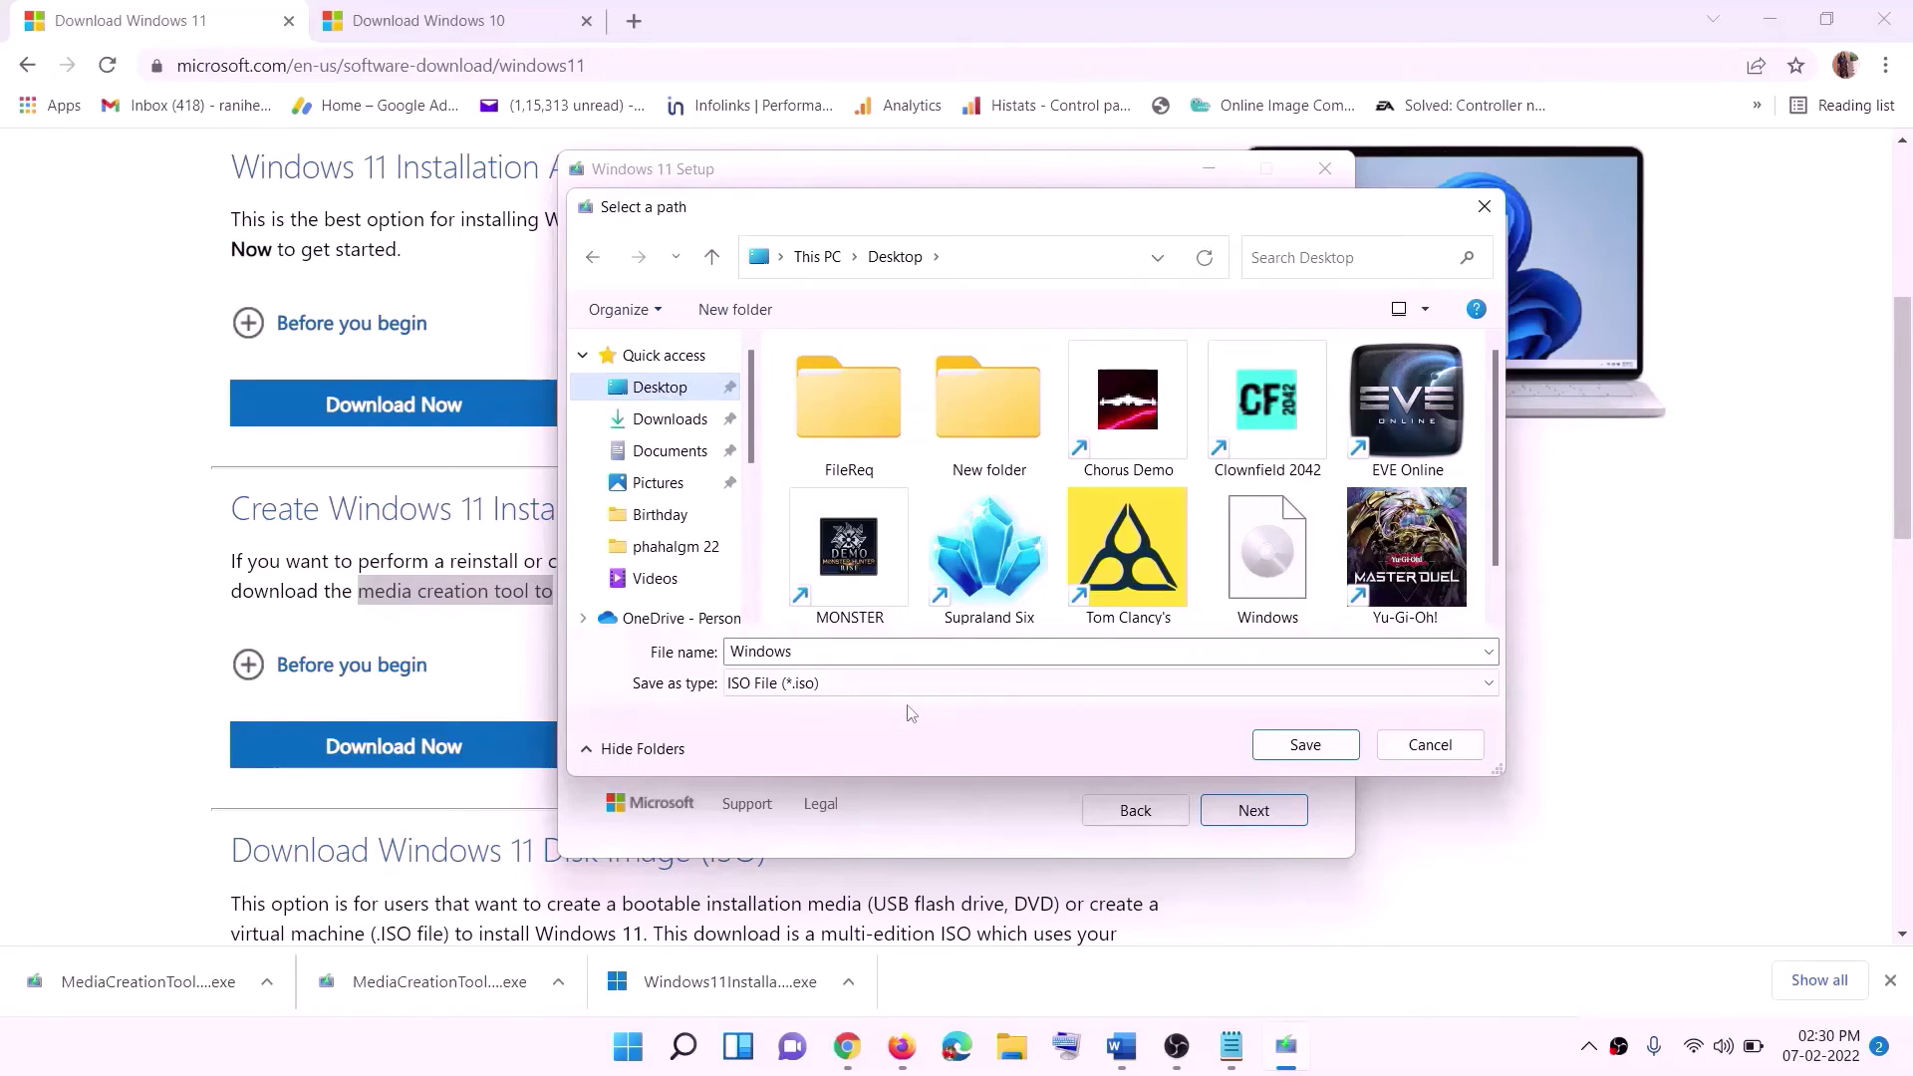
left_click(1313, 749)
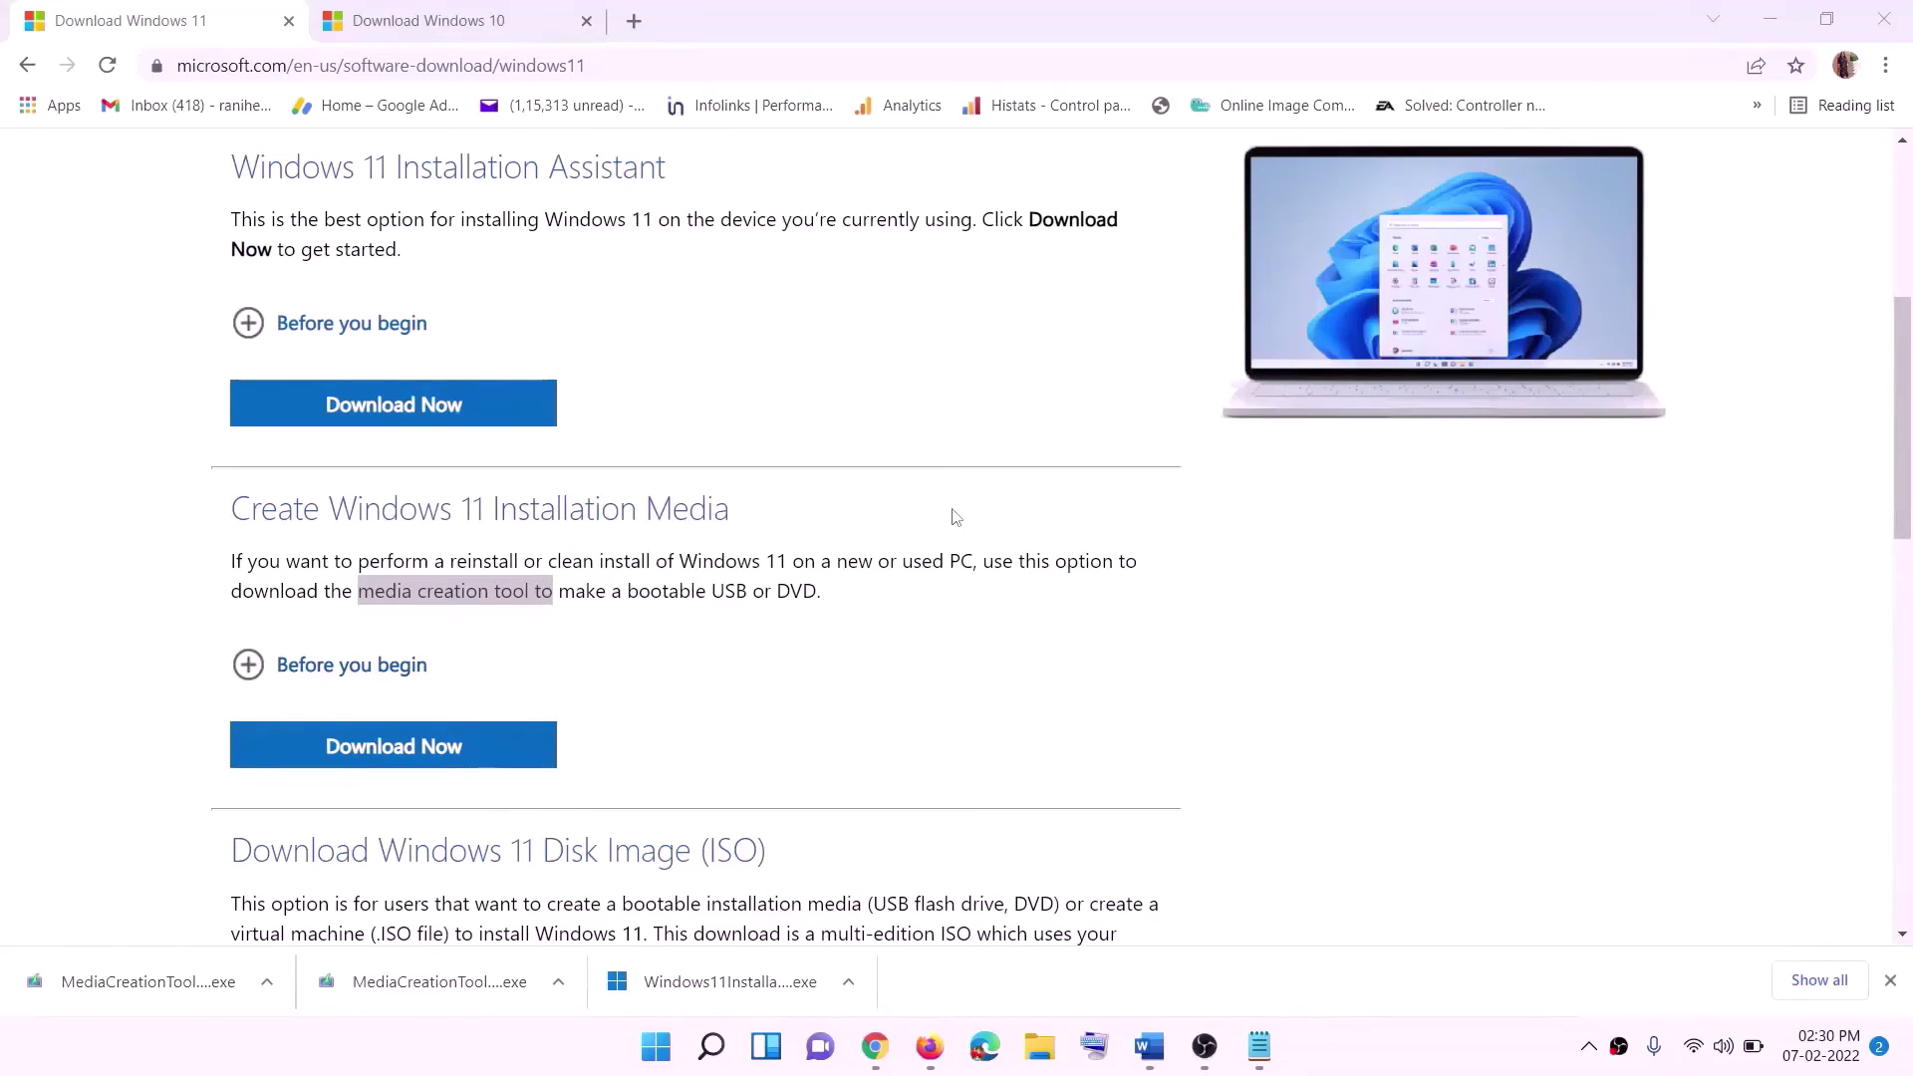
Step: Mount the Windows ISO from the Desktop and run its setup, approving the UAC prompt
key("super+d")
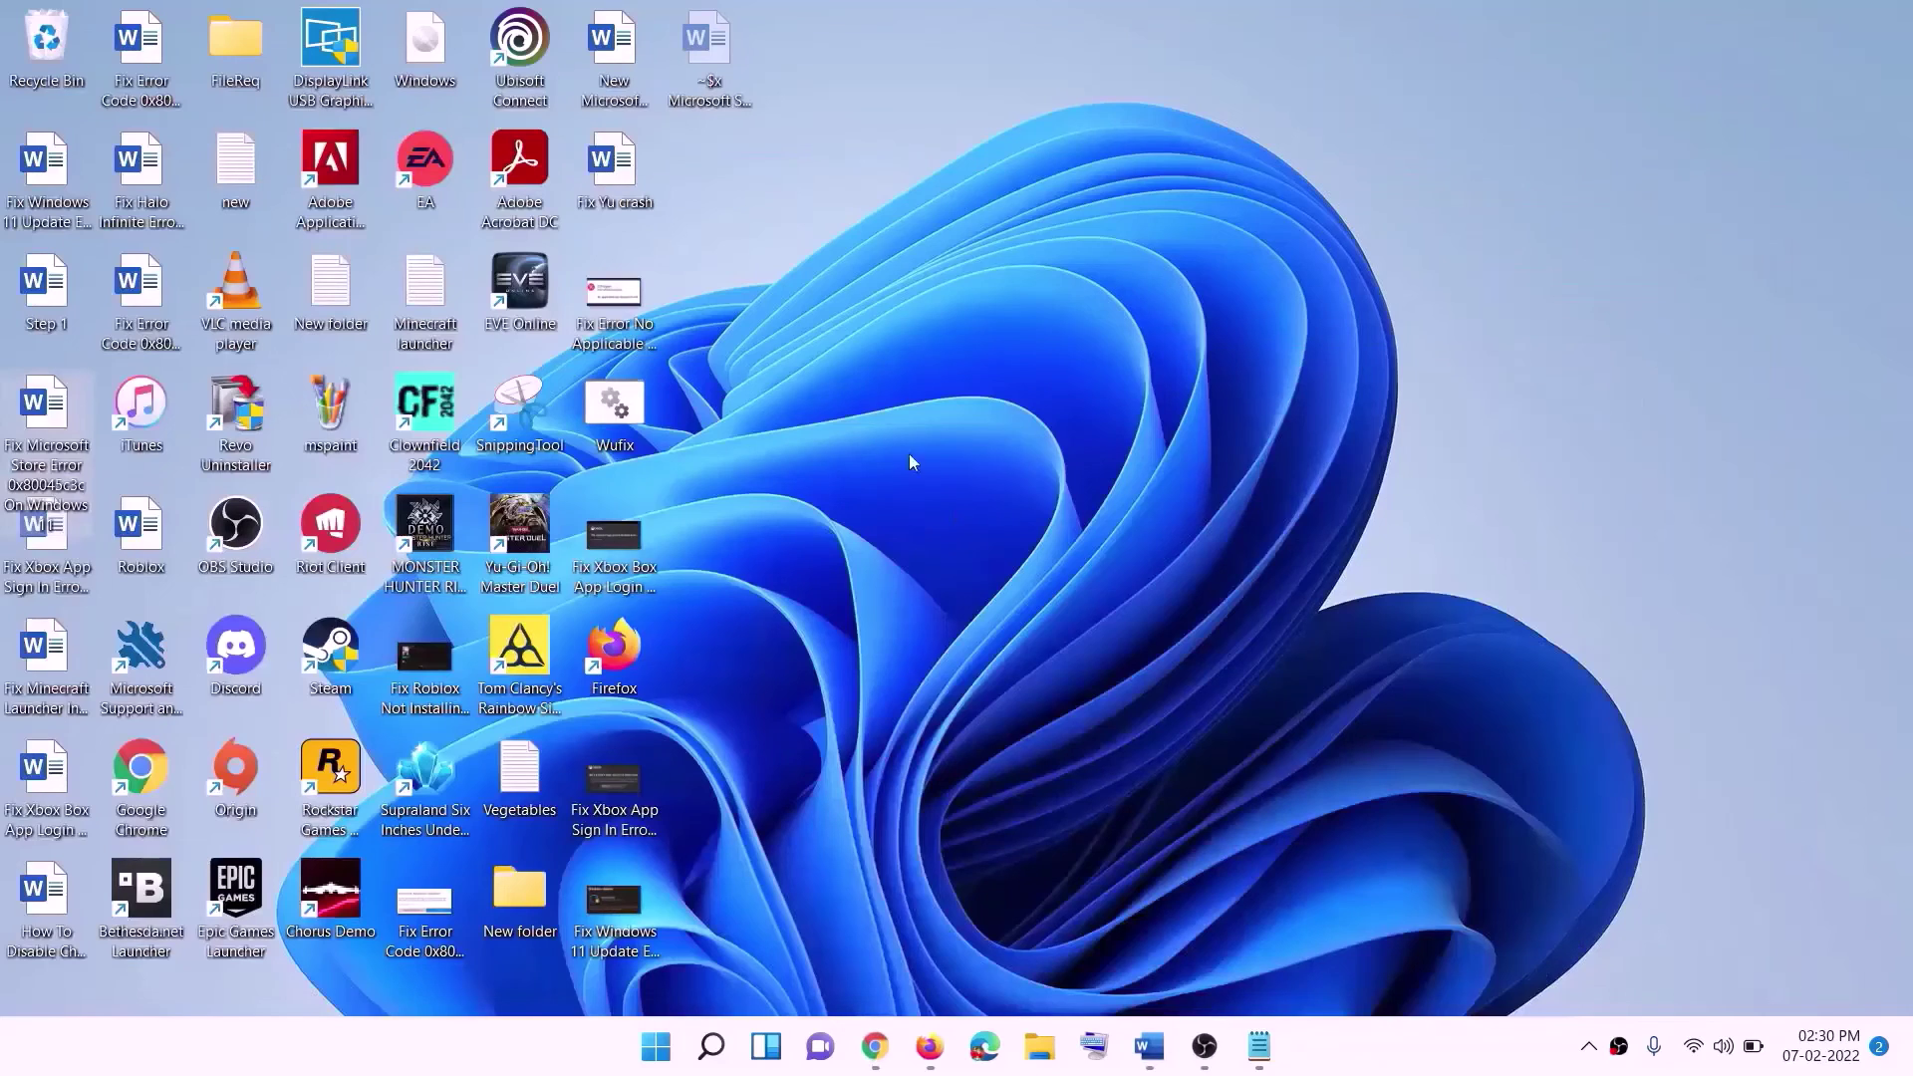
left_click_drag(448, 50, 619, 540)
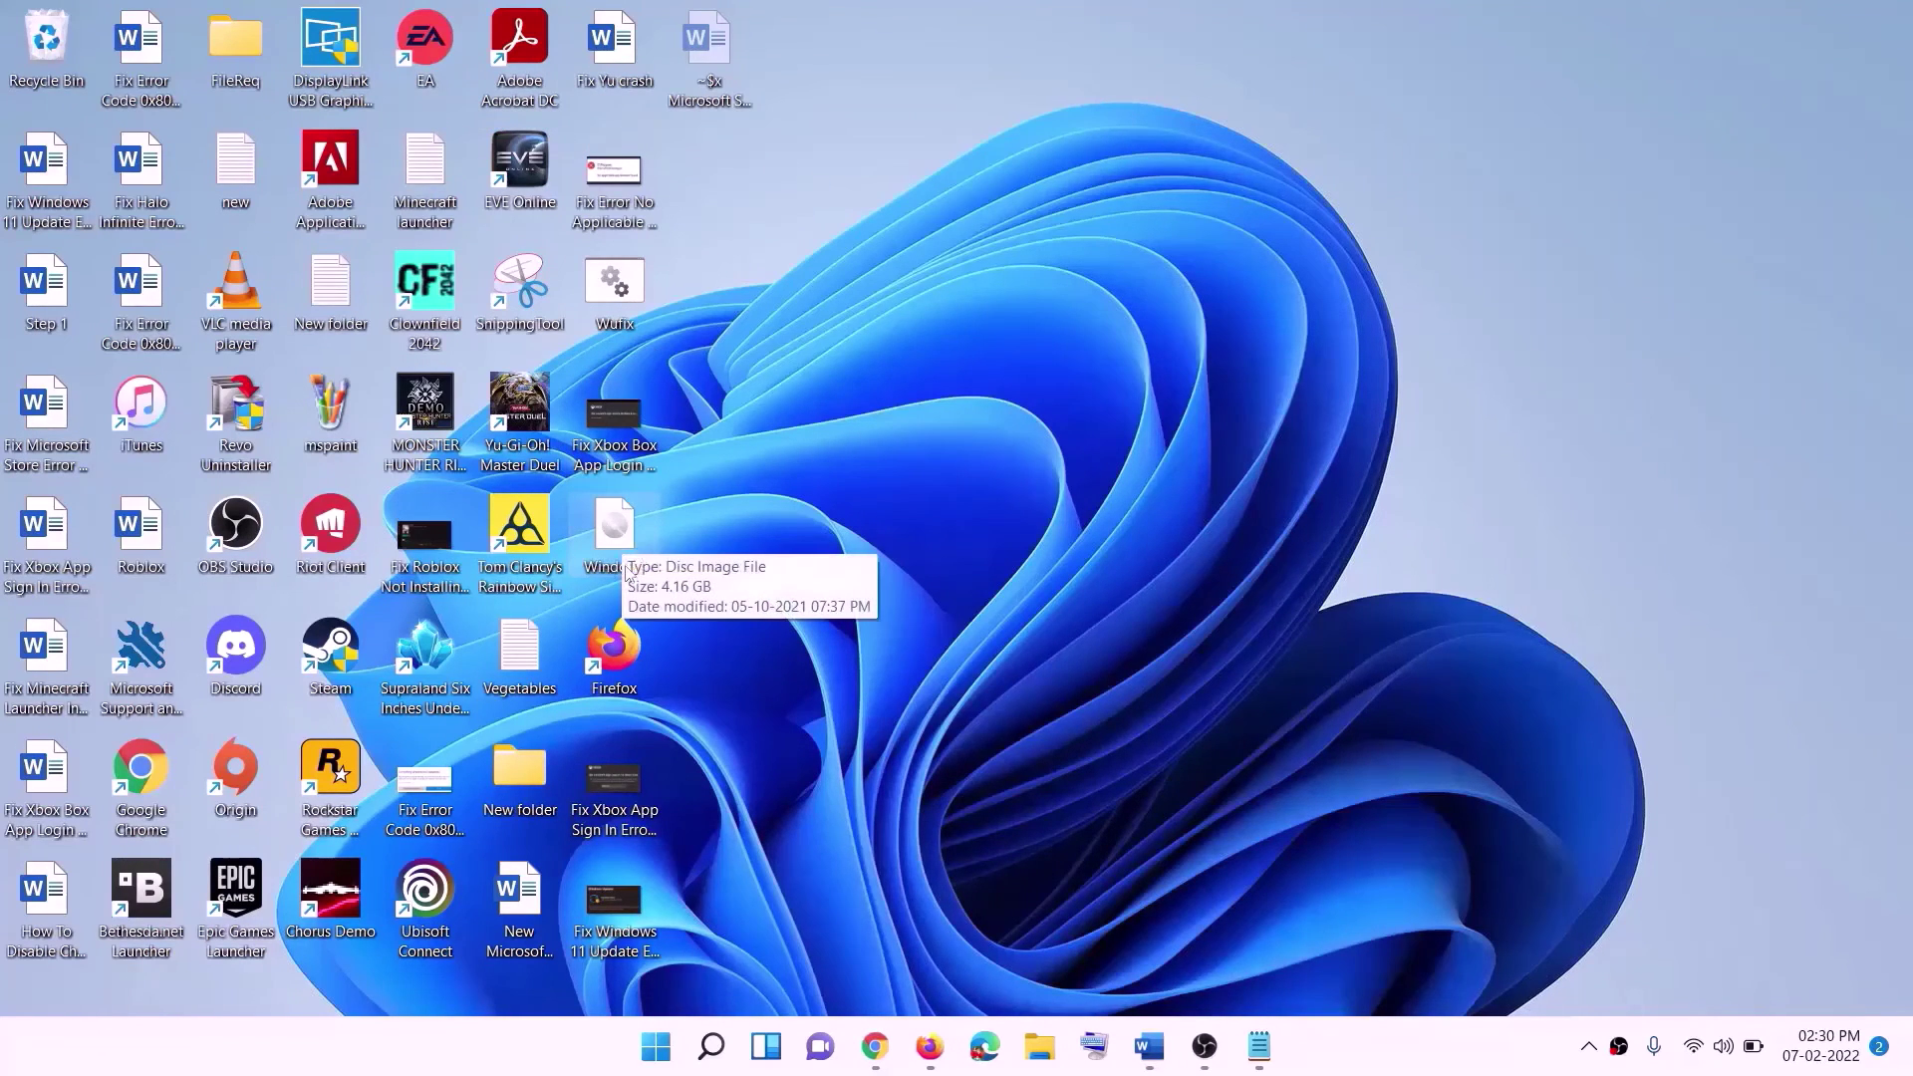
double_click(618, 541)
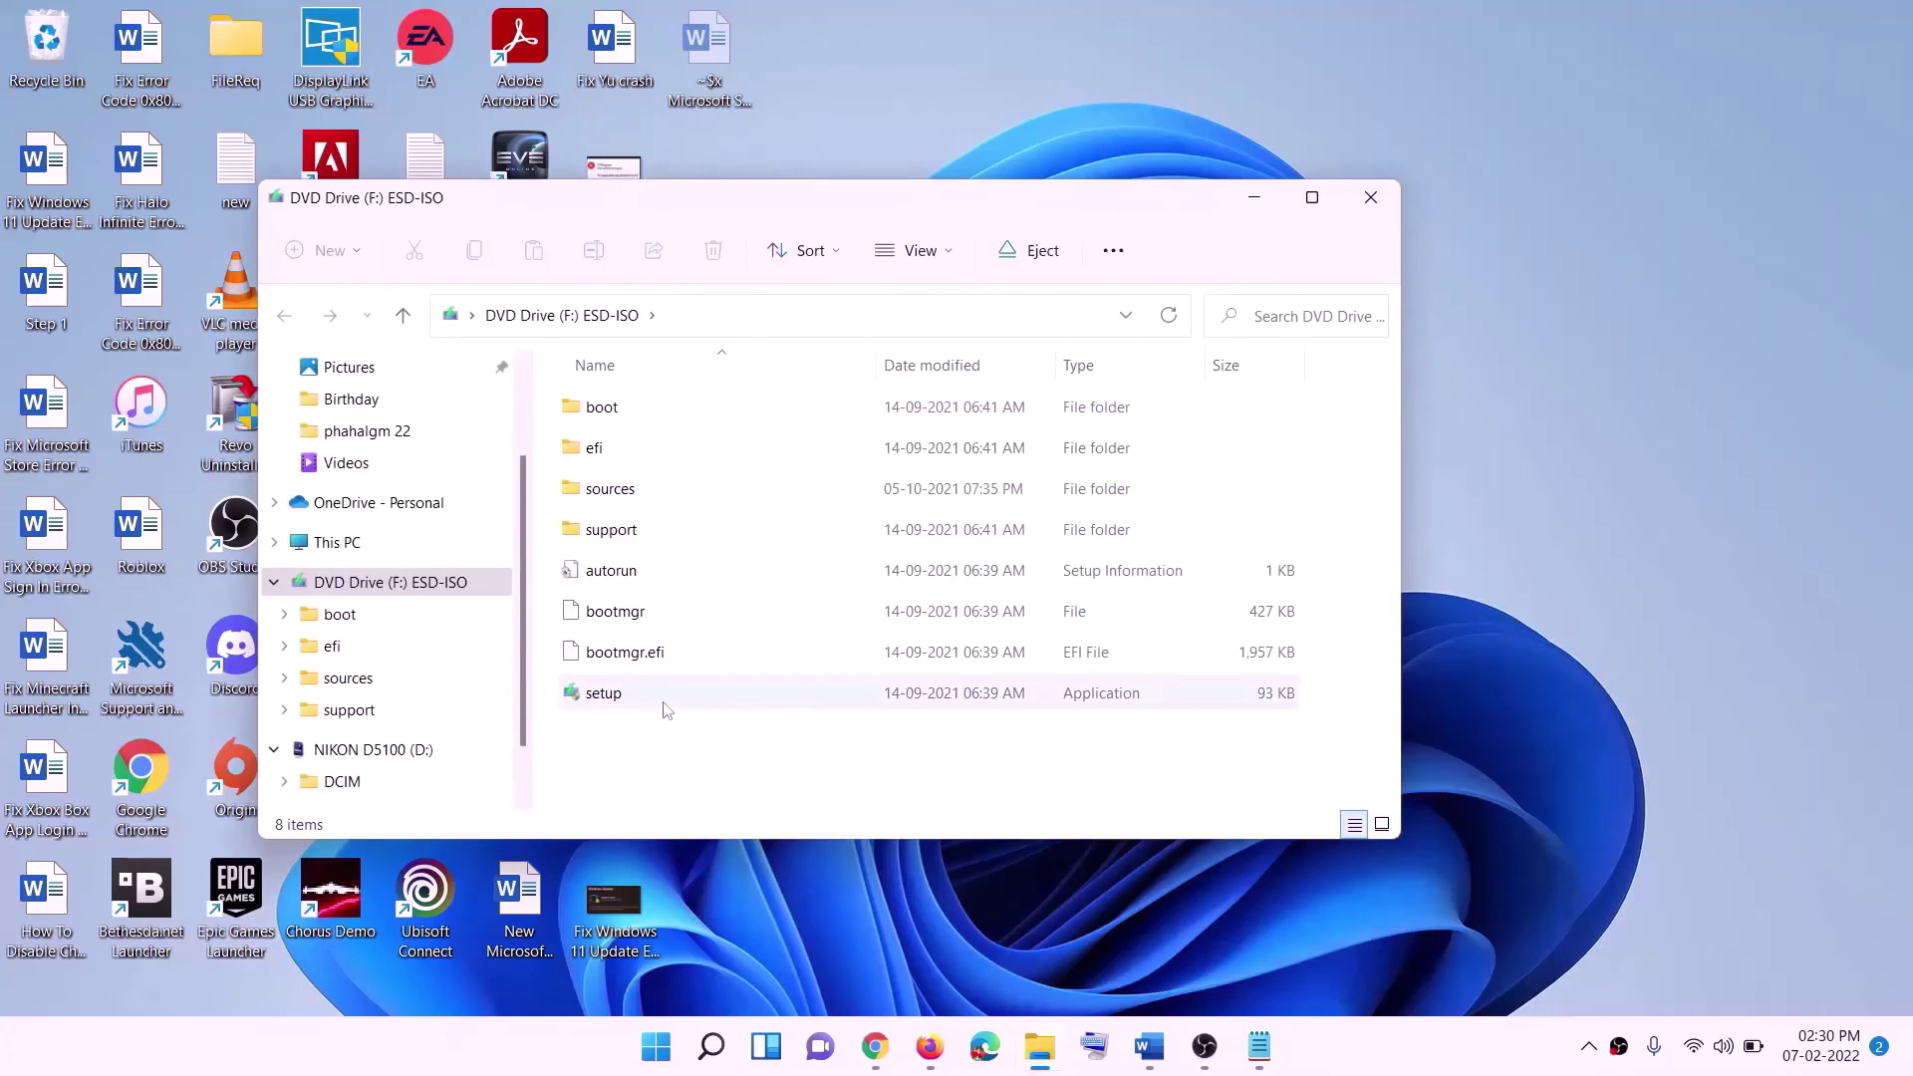
left_click(605, 701)
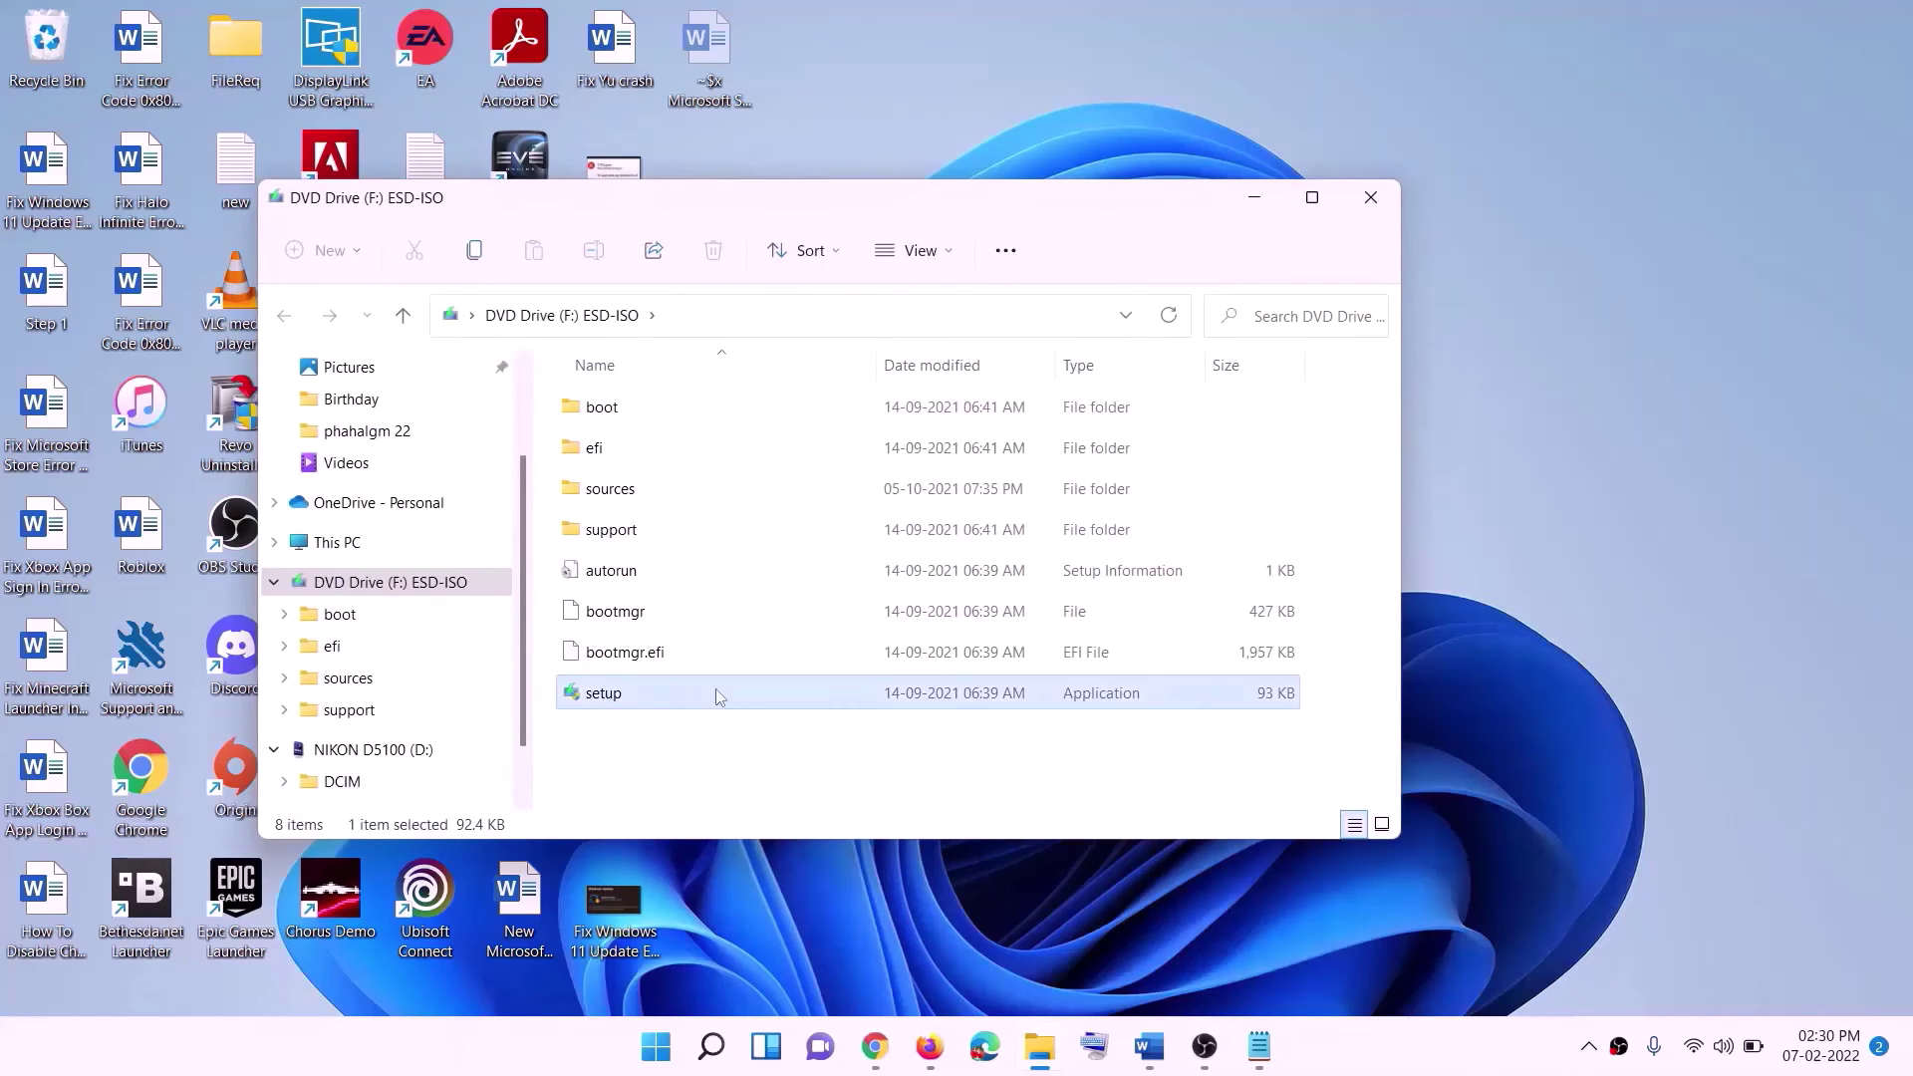
double_click(653, 694)
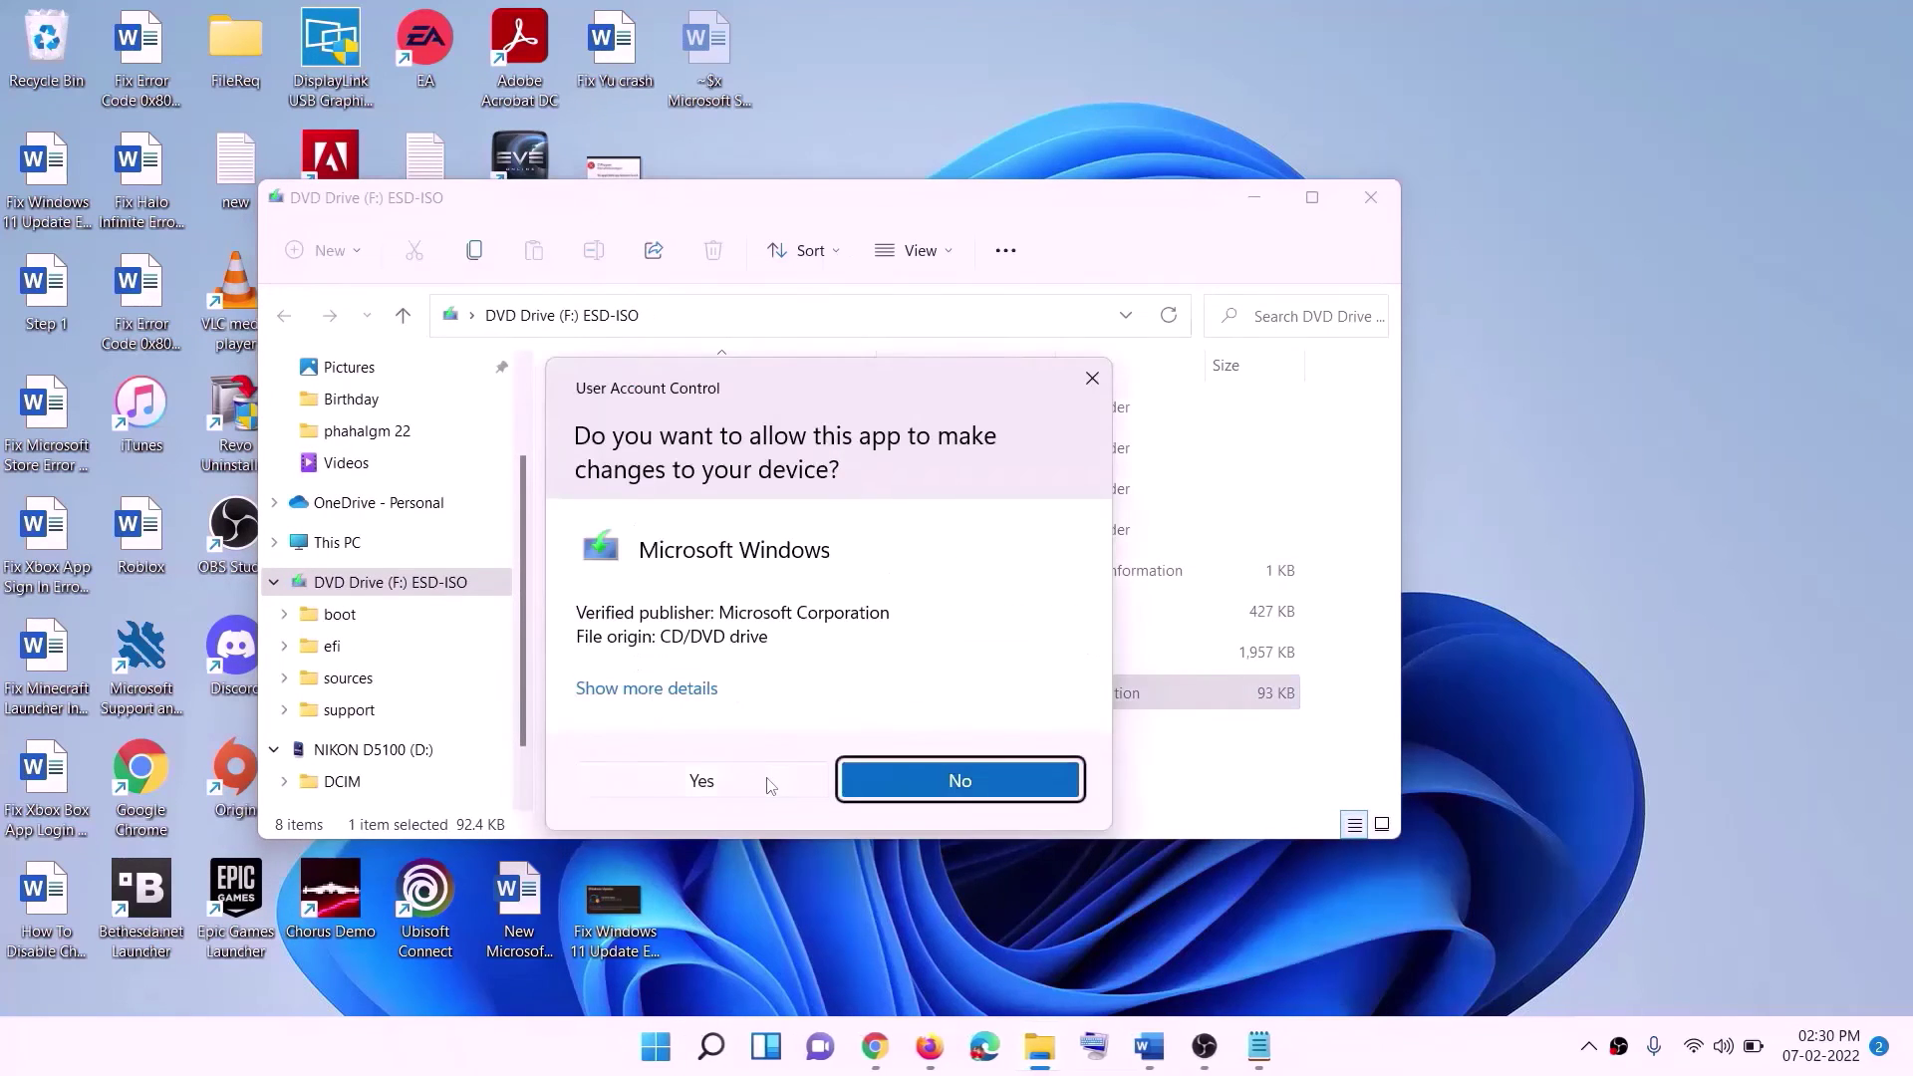
left_click(766, 781)
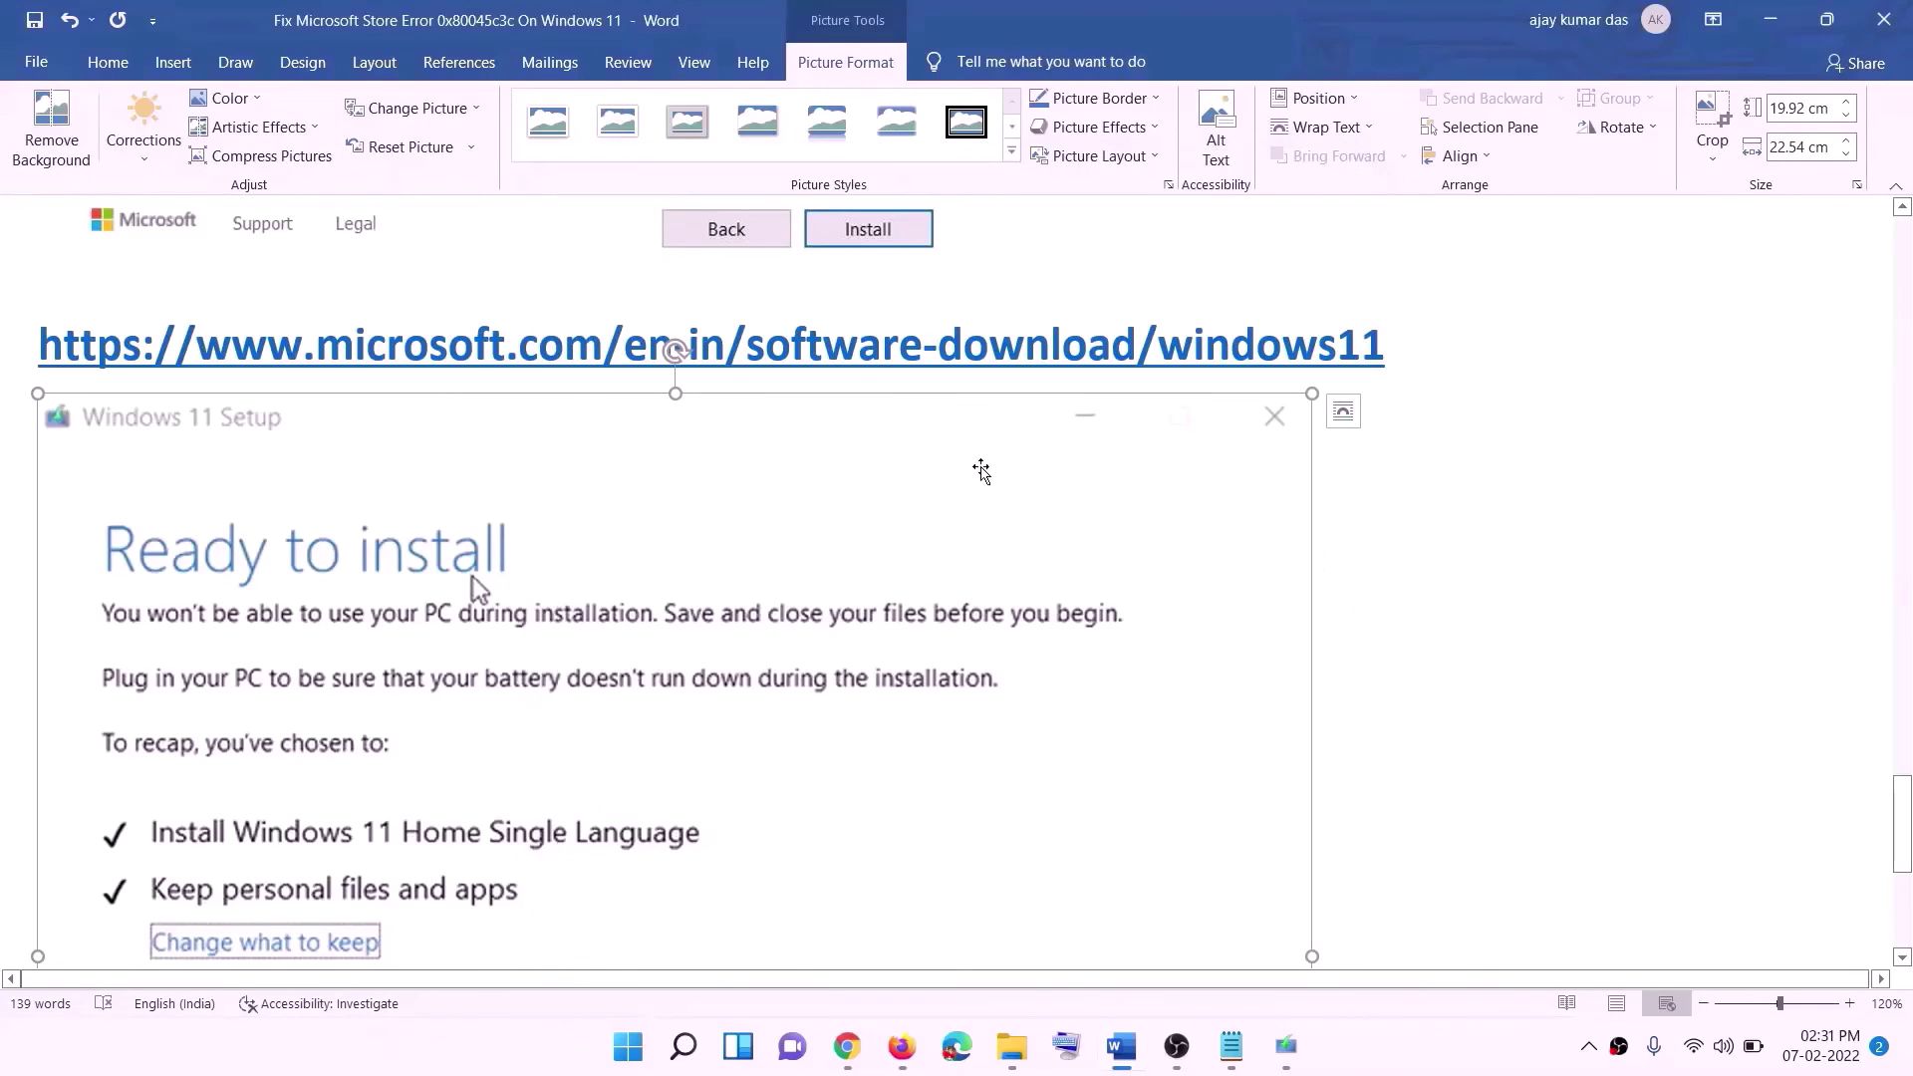
Step: Scroll the Word guide to the Ready to install screenshot with Keep personal files and apps
scroll(525, 452, "down", 3)
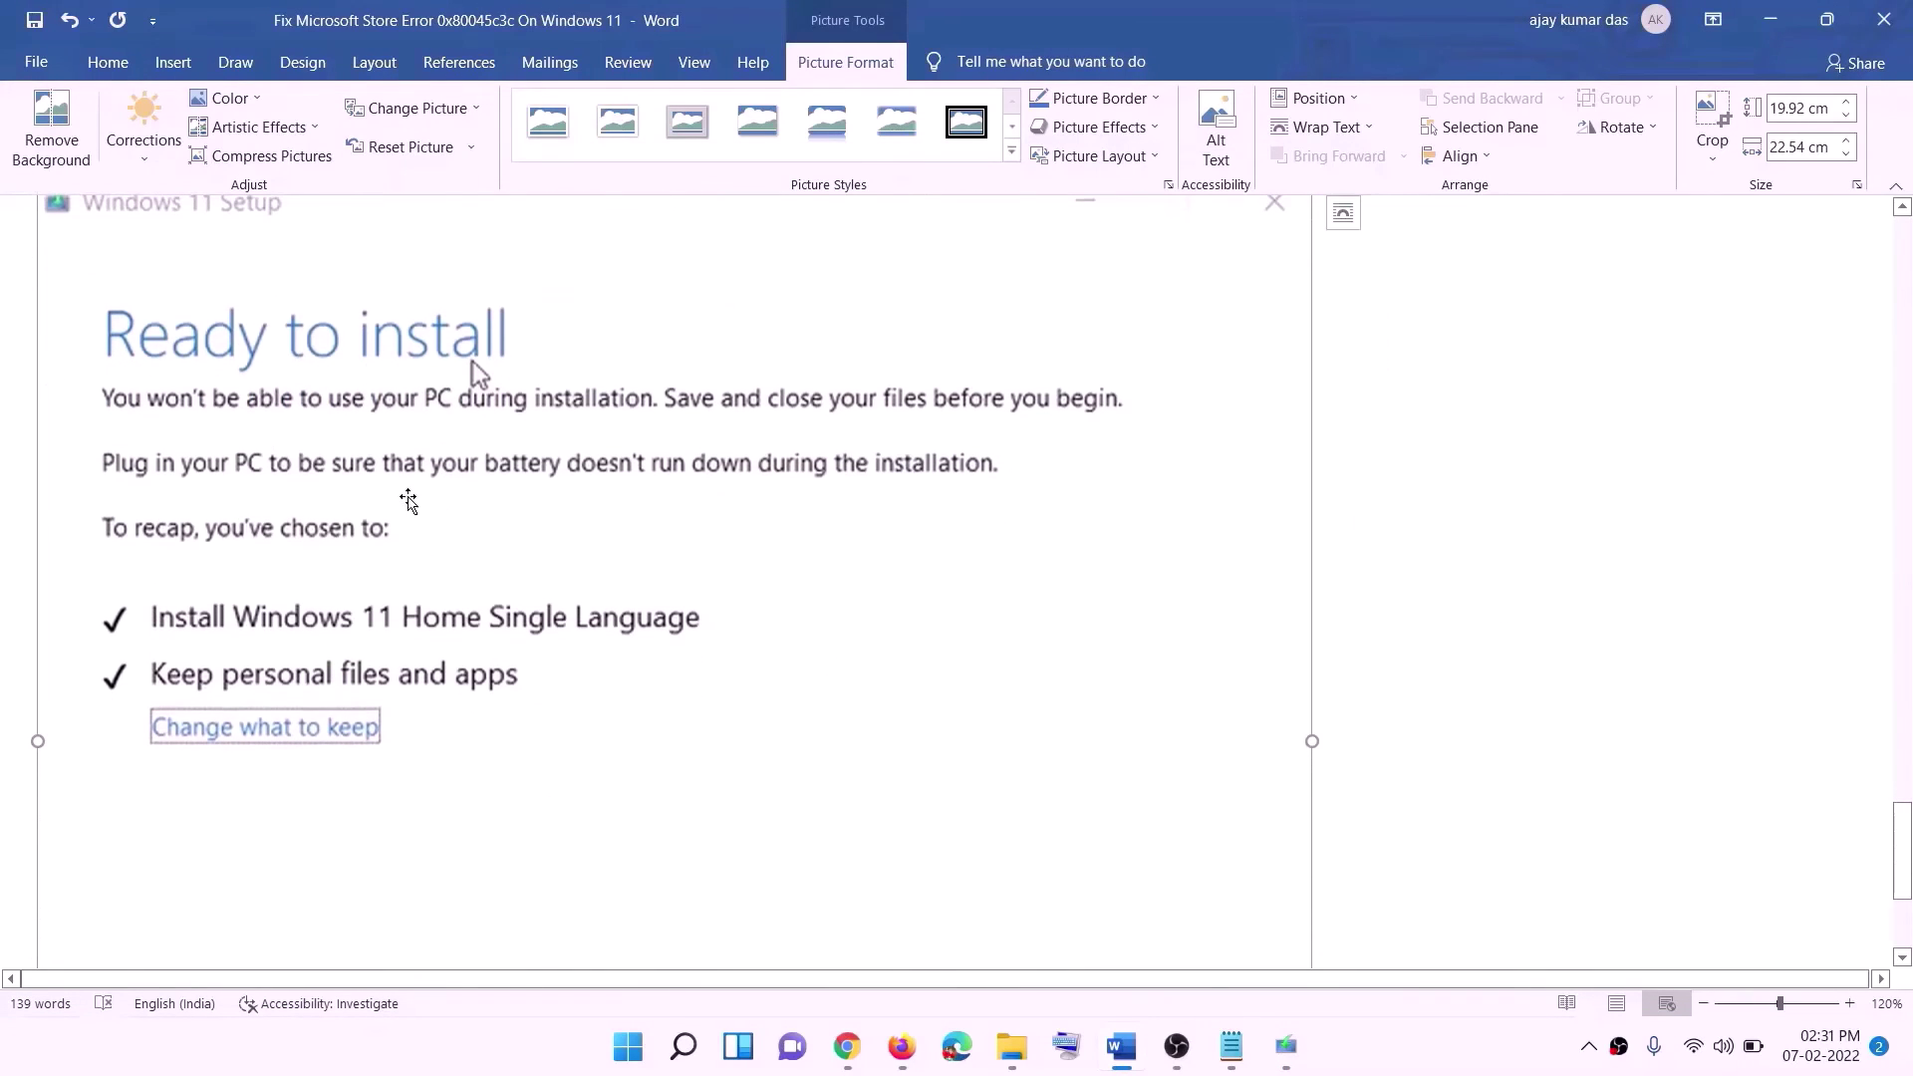
scroll(520, 363, "down", 1)
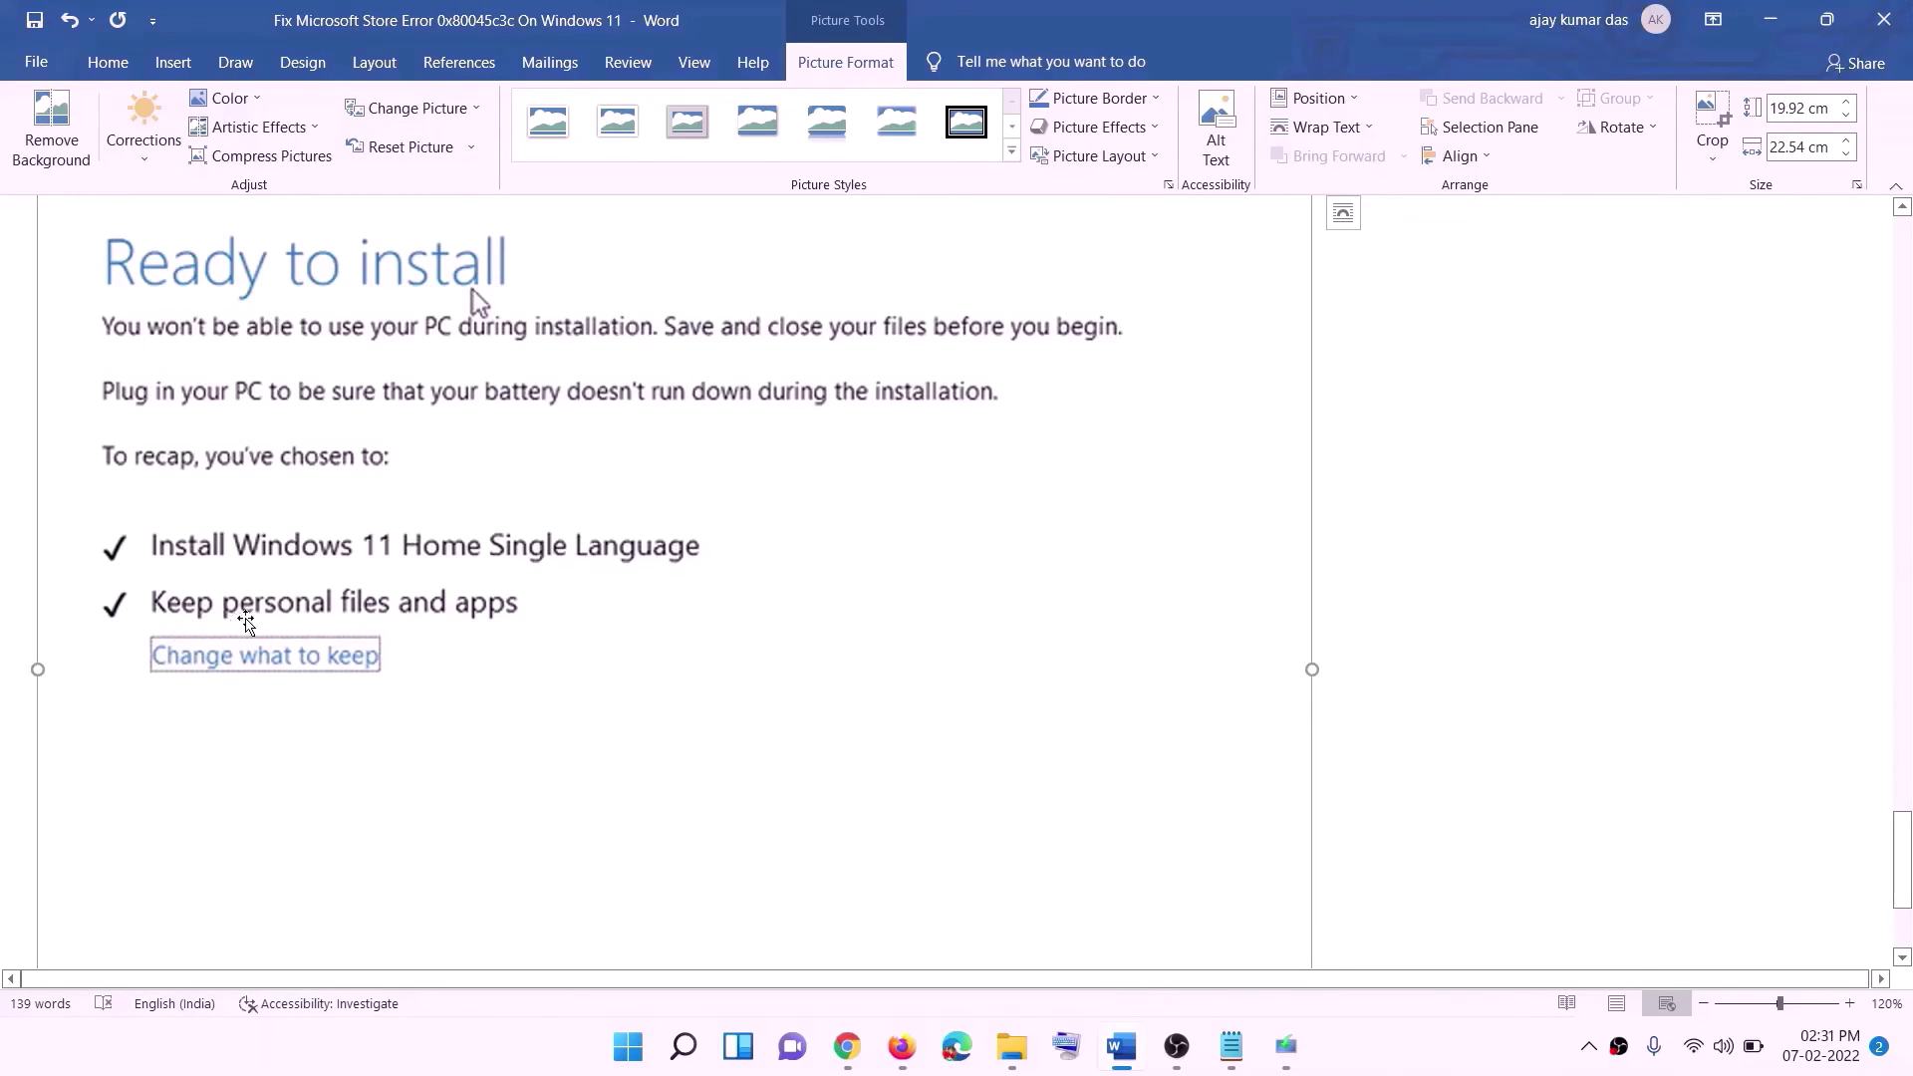
scroll(720, 625, "down", 1)
scroll(719, 626, "down", 1)
scroll(1016, 738, "up", 5)
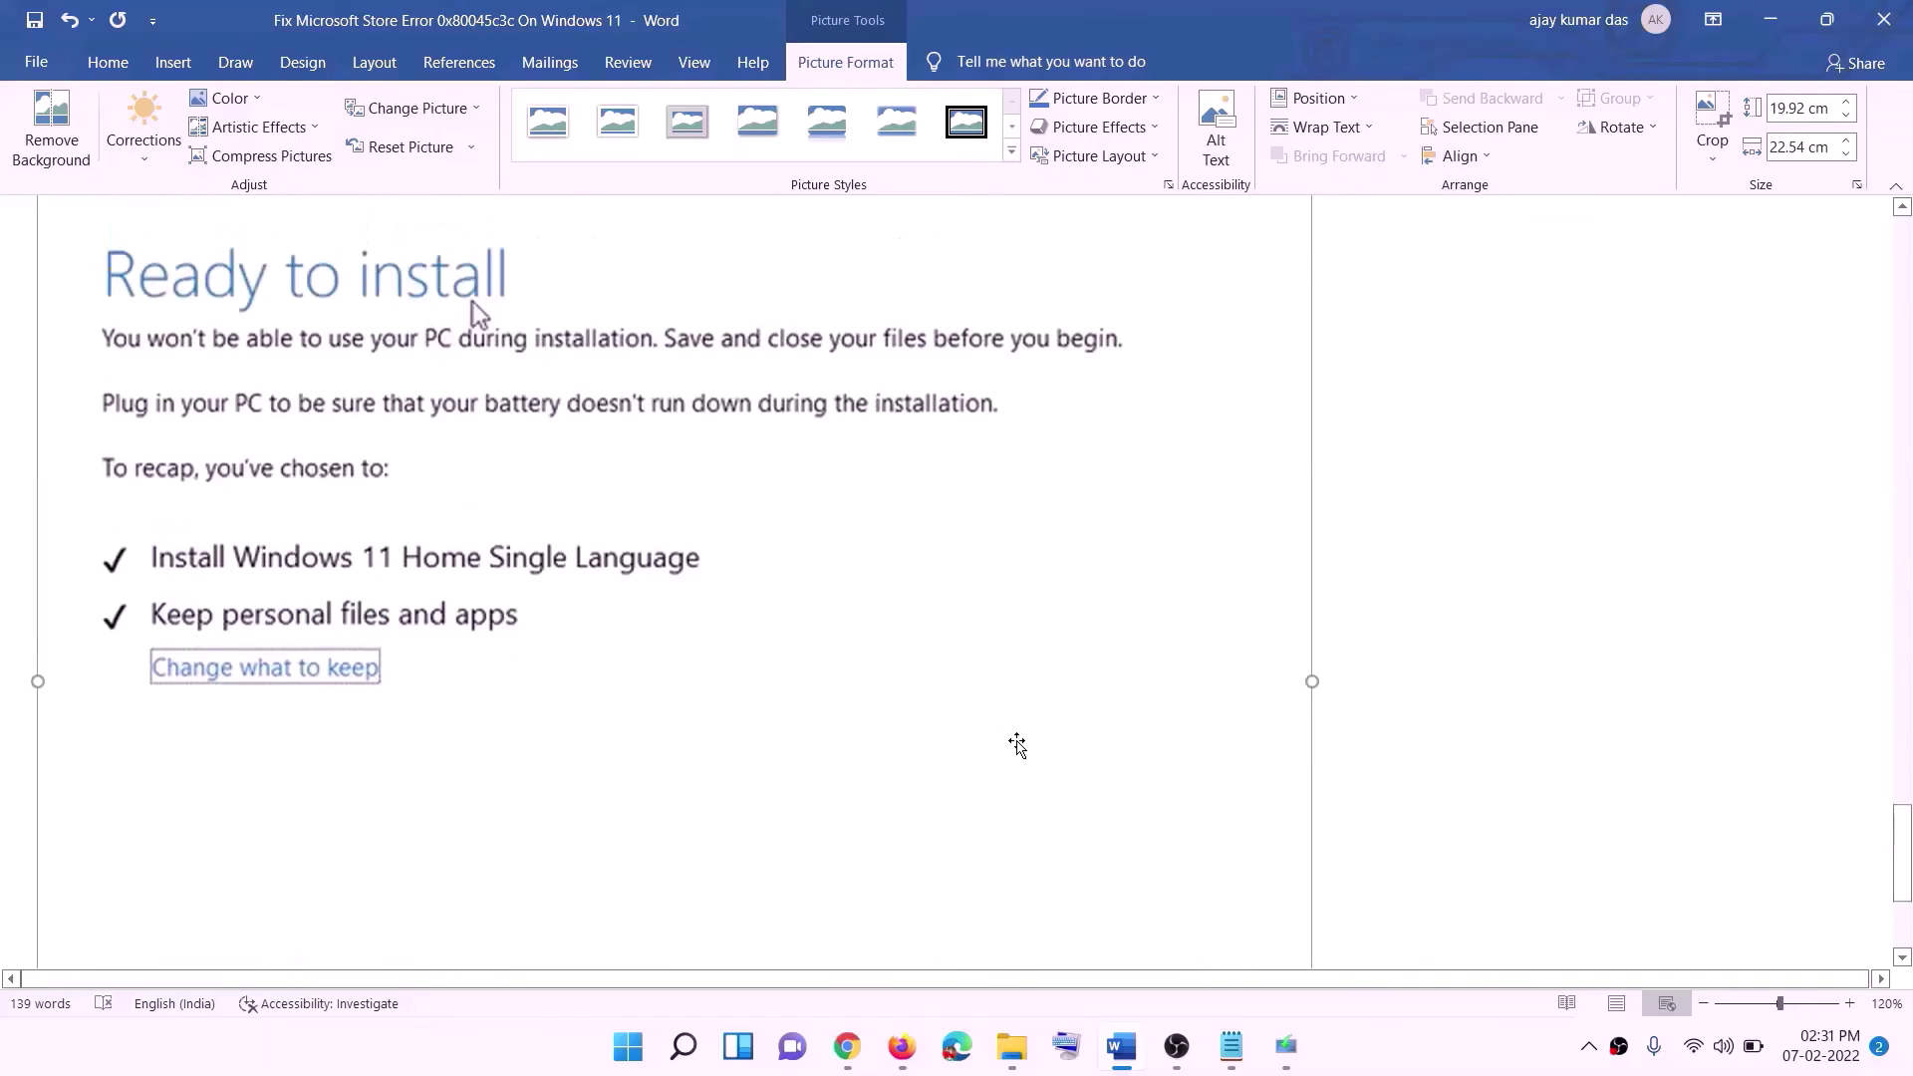